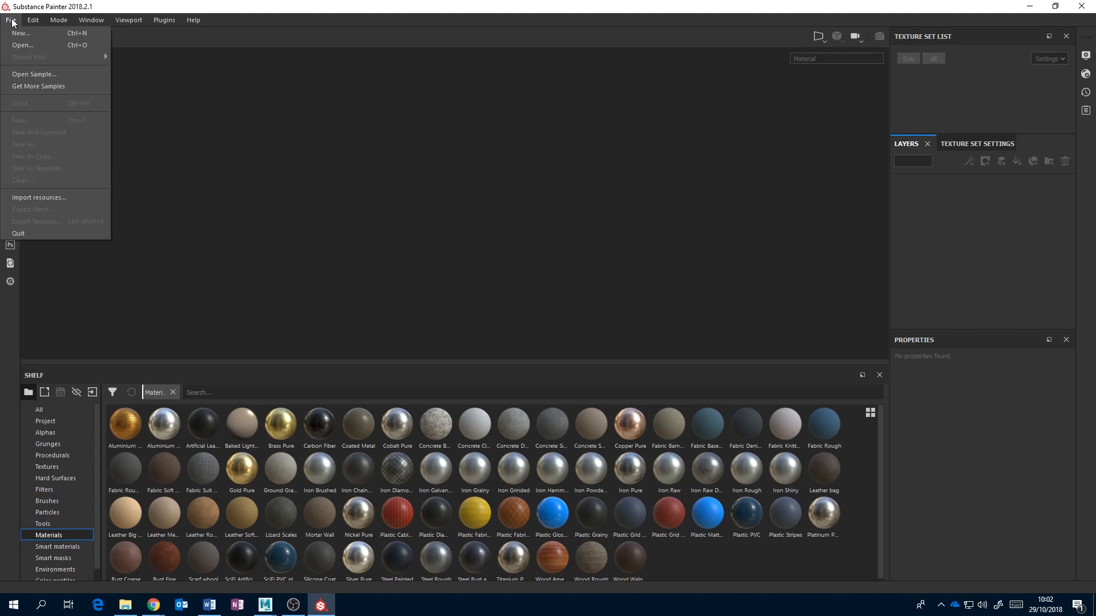
Start a new project using the PBR - Metallic Roughness (allegorithmic) template
{"action": "left_click", "coordinate": [129, 5]}
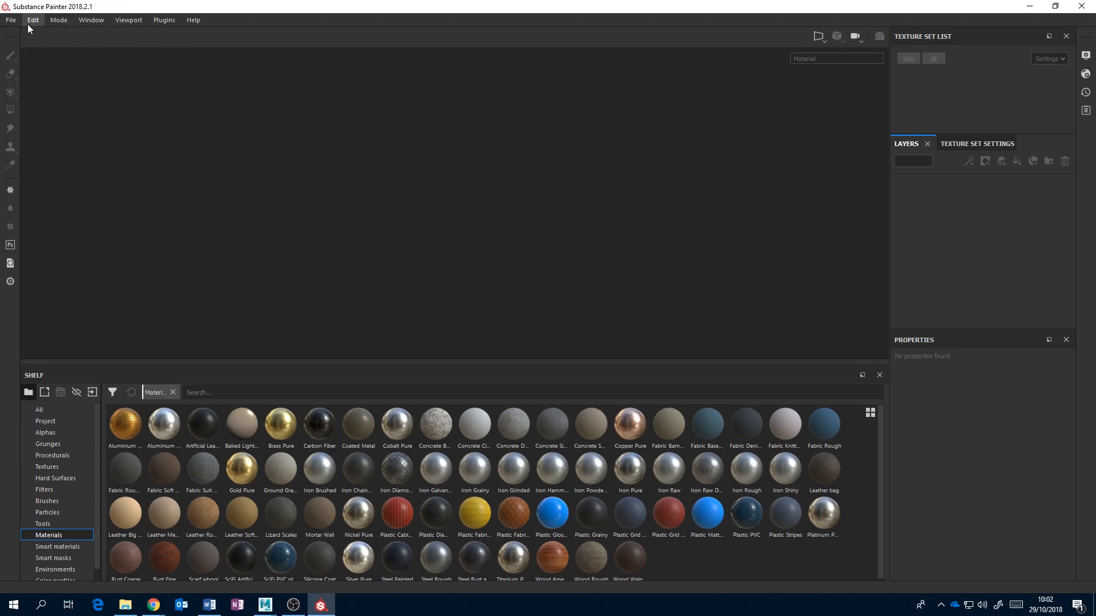
{"action": "left_click", "coordinate": [7, 24]}
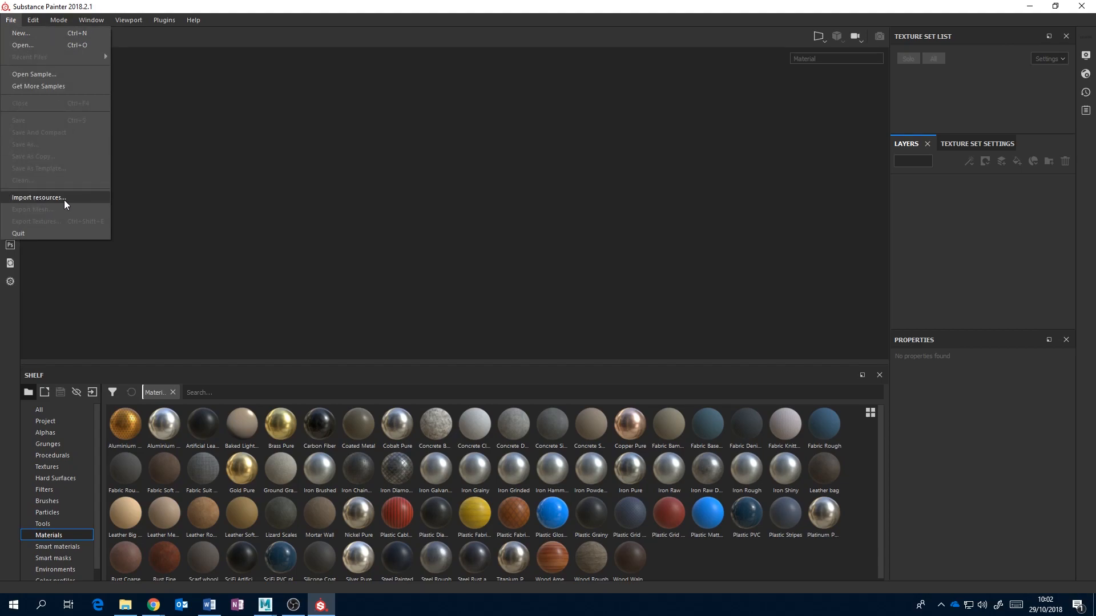
{"action": "left_click", "coordinate": [18, 33]}
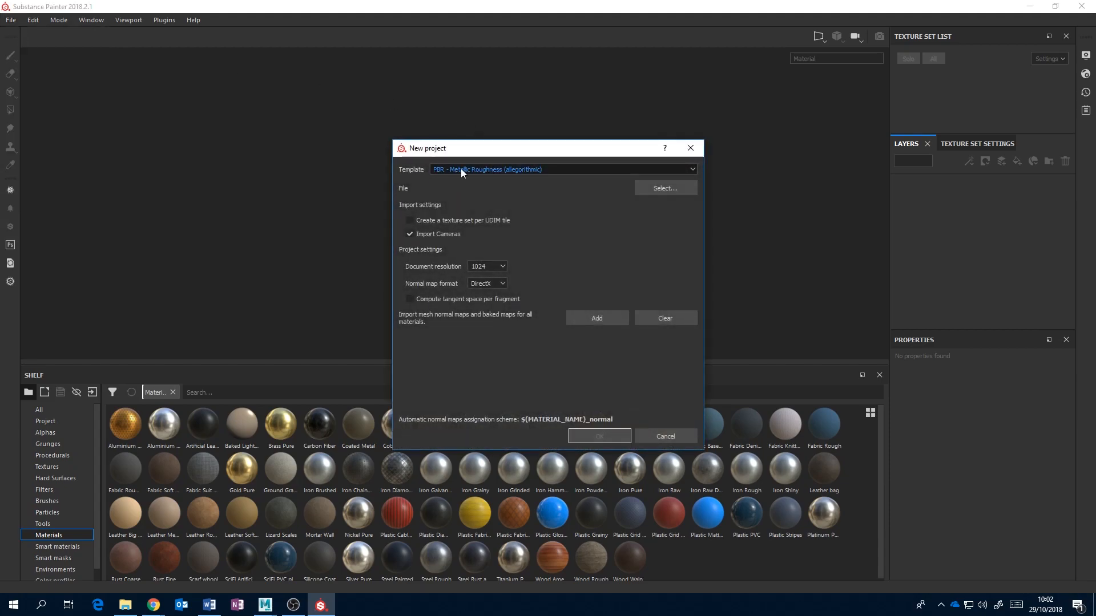
{"action": "left_click_drag", "start_coordinate": [464, 154], "coordinate": [447, 140]}
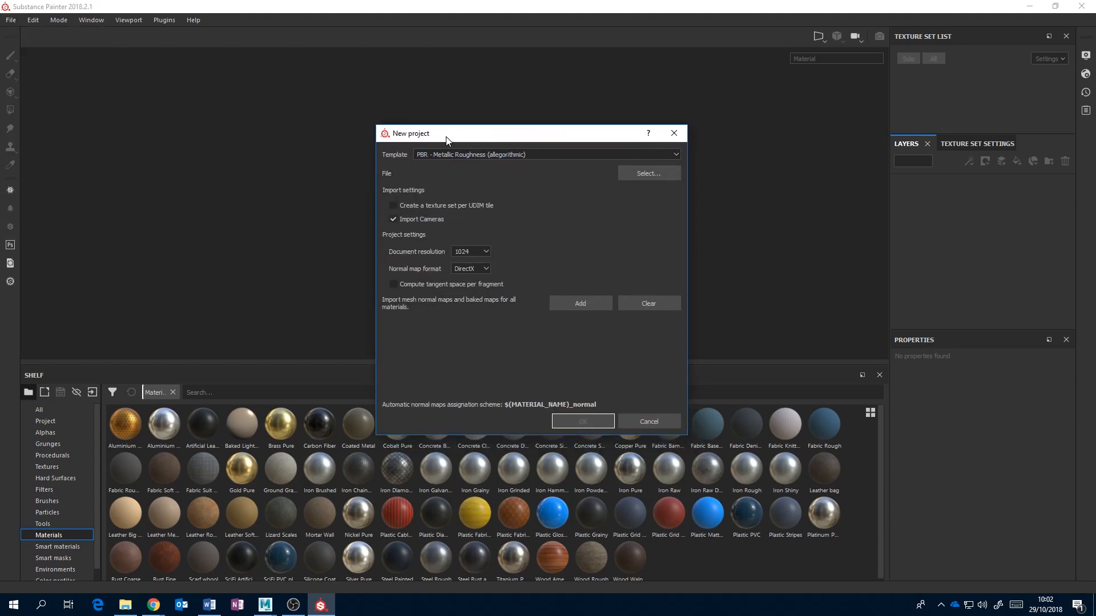
{"action": "left_click", "coordinate": [531, 155]}
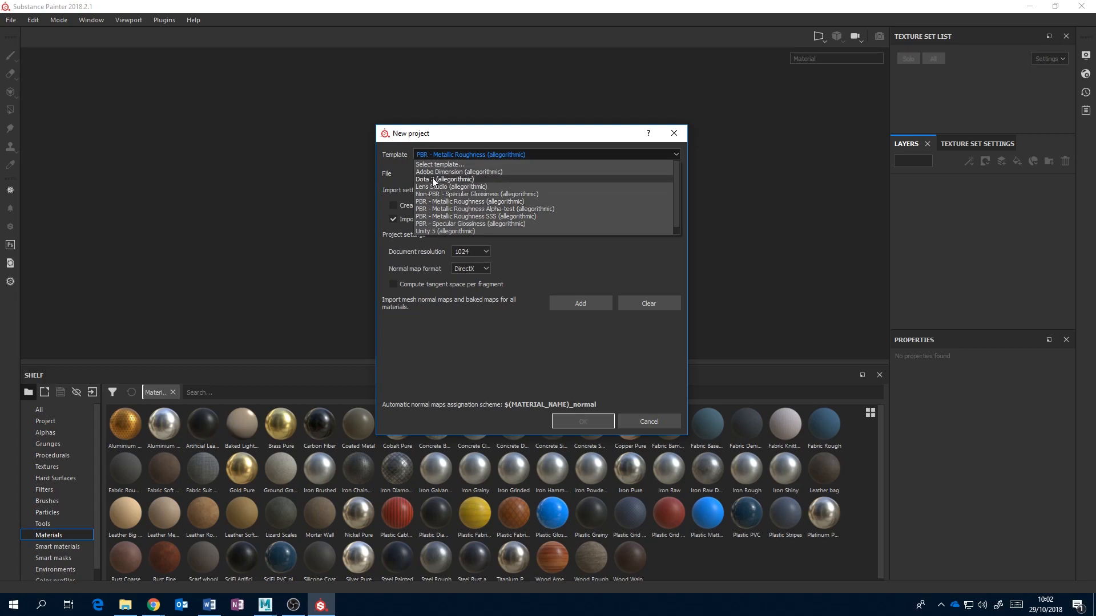
{"action": "left_click", "coordinate": [501, 202]}
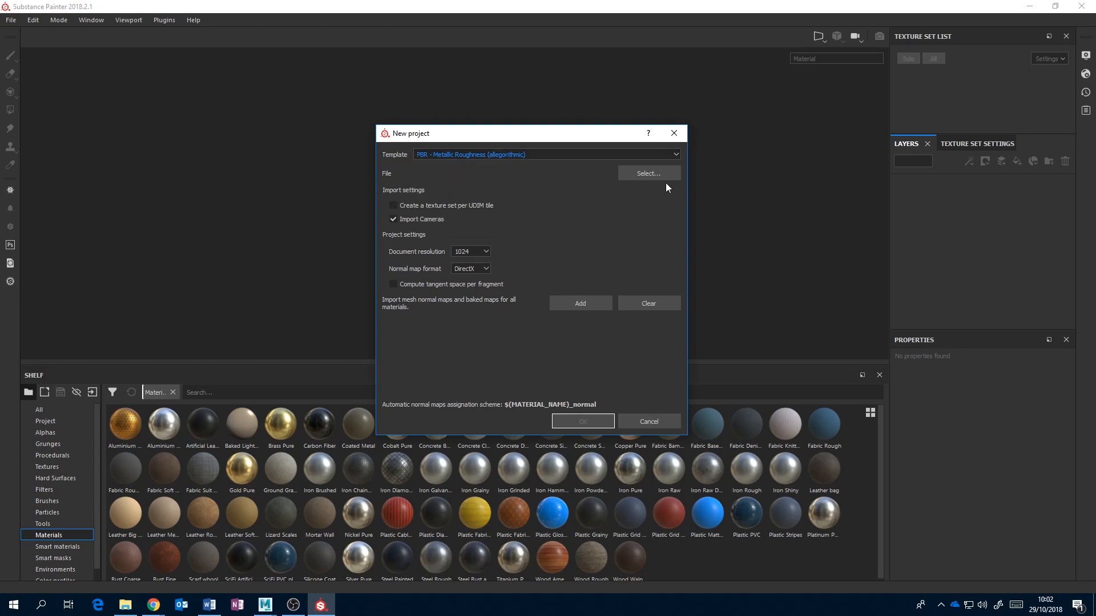
Select the WallPanel FBX file from the assets folder as the project mesh and create the project
{"action": "left_click", "coordinate": [652, 174]}
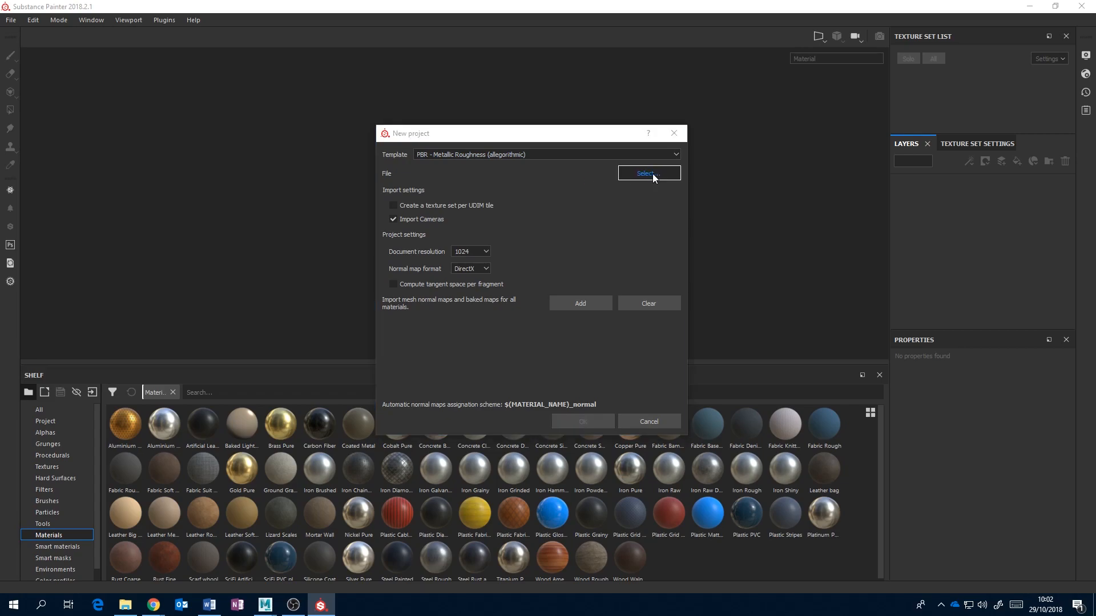
{"action": "left_click", "coordinate": [508, 233]}
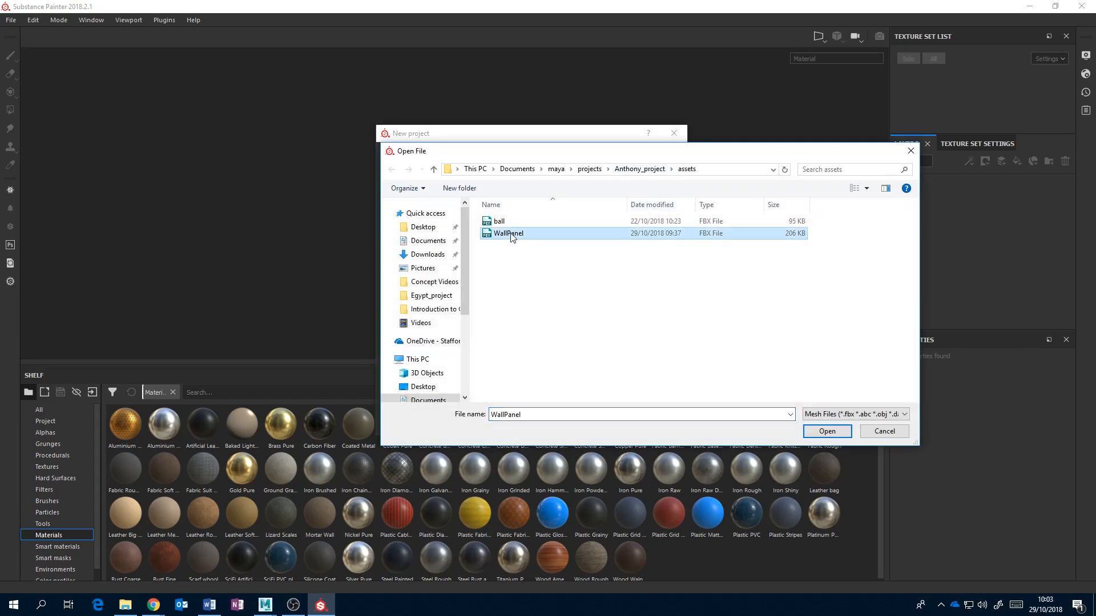
{"action": "left_click", "coordinate": [827, 432]}
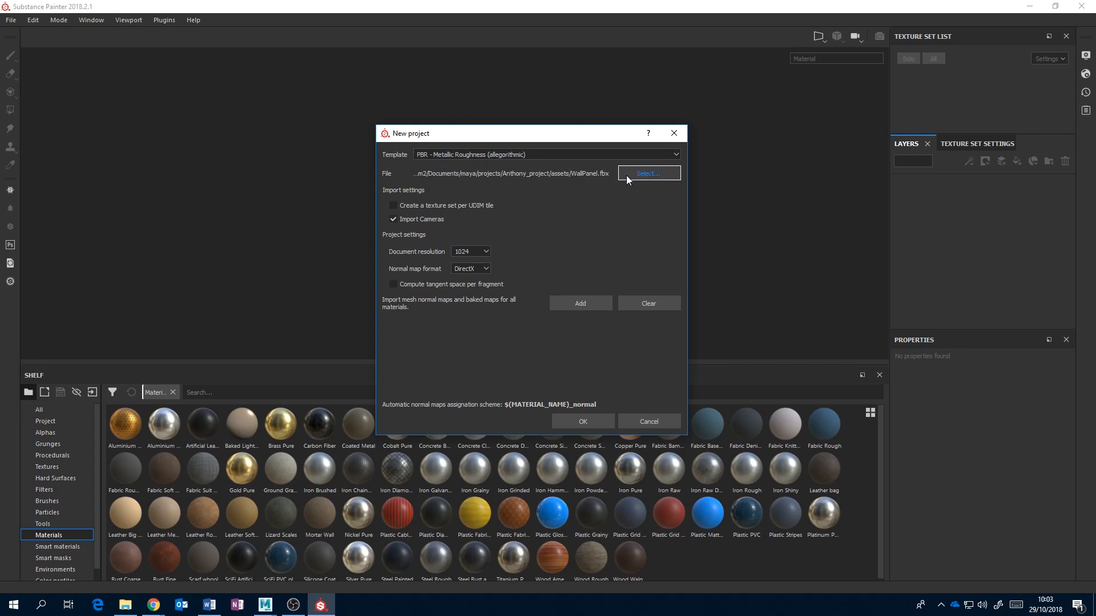
{"action": "left_click", "coordinate": [590, 420]}
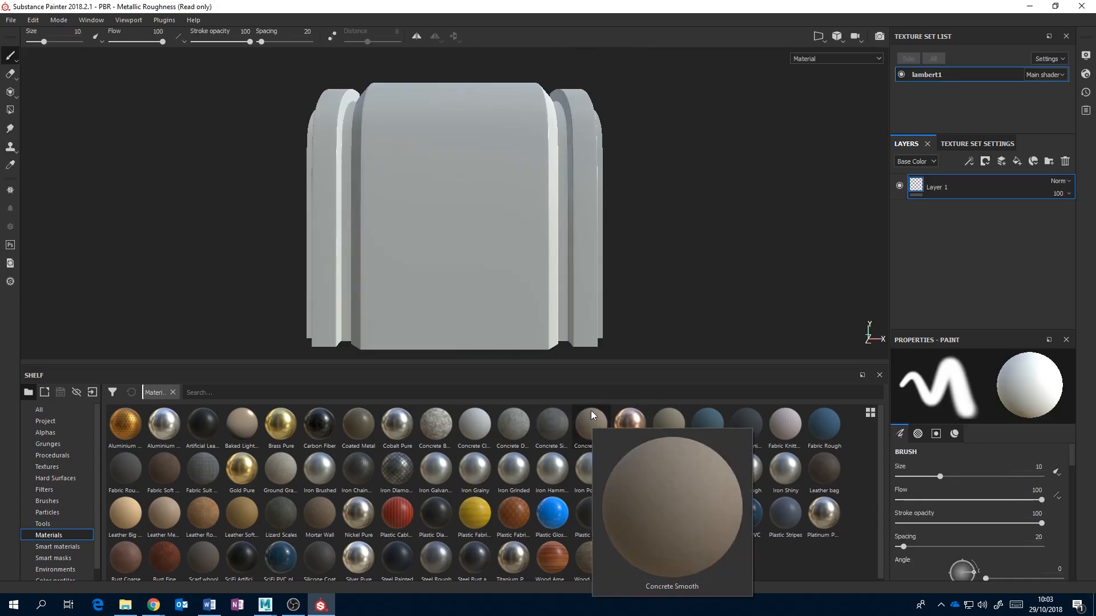
Examine the imported wall panel from several angles, including close up along its bevelled edges and side trim
{"action": "mouse_move", "coordinate": [655, 162]}
{"action": "left_mouse_down", "text": "alt"}
{"action": "mouse_move", "coordinate": [504, 166]}
{"action": "mouse_move", "coordinate": [455, 233]}
{"action": "mouse_move", "coordinate": [703, 177]}
{"action": "mouse_move", "coordinate": [611, 200]}
{"action": "mouse_move", "coordinate": [485, 190]}
{"action": "mouse_move", "coordinate": [411, 209]}
{"action": "mouse_move", "coordinate": [496, 167]}
{"action": "mouse_move", "coordinate": [756, 166]}
{"action": "mouse_move", "coordinate": [673, 196]}
{"action": "mouse_move", "coordinate": [557, 162]}
{"action": "mouse_move", "coordinate": [525, 189]}
{"action": "mouse_move", "coordinate": [707, 206]}
{"action": "mouse_move", "coordinate": [648, 172]}
{"action": "mouse_move", "coordinate": [648, 135]}
{"action": "mouse_move", "coordinate": [725, 122]}
{"action": "mouse_move", "coordinate": [744, 147]}
{"action": "mouse_move", "coordinate": [460, 140]}
{"action": "mouse_move", "coordinate": [582, 147]}
{"action": "mouse_move", "coordinate": [466, 140]}
{"action": "mouse_move", "coordinate": [468, 169]}
{"action": "mouse_move", "coordinate": [574, 186]}
{"action": "mouse_move", "coordinate": [534, 147]}
{"action": "mouse_move", "coordinate": [411, 155]}
{"action": "mouse_move", "coordinate": [594, 154]}
{"action": "mouse_move", "coordinate": [573, 171]}
{"action": "mouse_move", "coordinate": [496, 173]}
{"action": "left_mouse_up", "text": "alt"}
{"action": "scroll", "coordinate": [471, 143], "scroll_direction": "down", "scroll_amount": 1}
{"action": "mouse_move", "coordinate": [529, 172]}
{"action": "middle_mouse_down", "text": "alt"}
{"action": "mouse_move", "coordinate": [478, 179]}
{"action": "mouse_move", "coordinate": [489, 184]}
{"action": "middle_mouse_up", "text": "alt"}
{"action": "scroll", "coordinate": [492, 177], "scroll_direction": "down", "scroll_amount": 2}
{"action": "scroll", "coordinate": [491, 177], "scroll_direction": "up", "scroll_amount": 3}
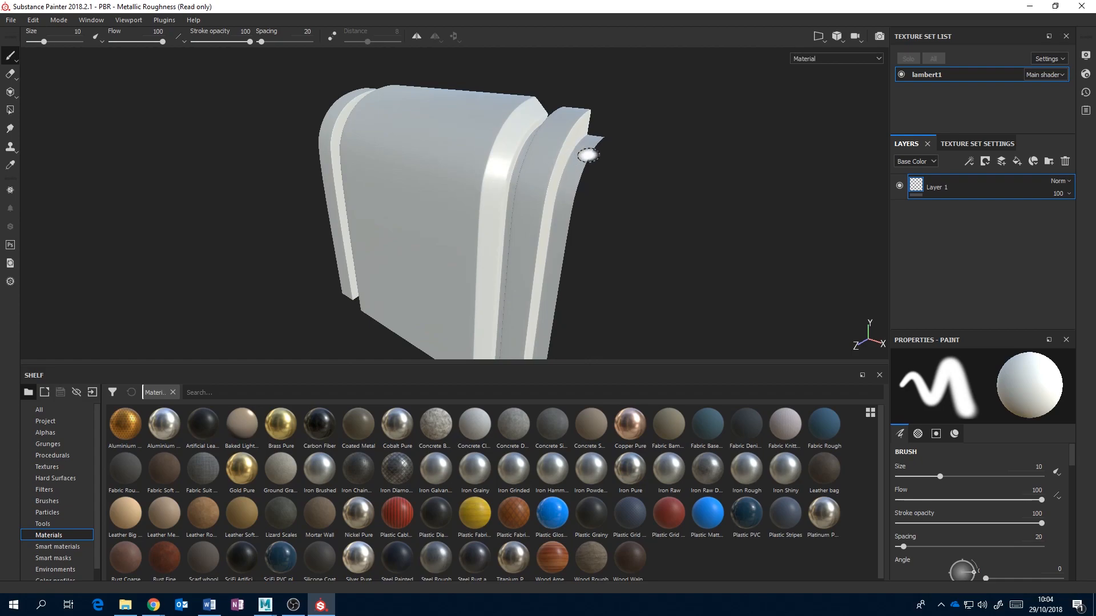
{"action": "middle_click_drag", "start_coordinate": [557, 201], "coordinate": [572, 187], "text": "alt"}
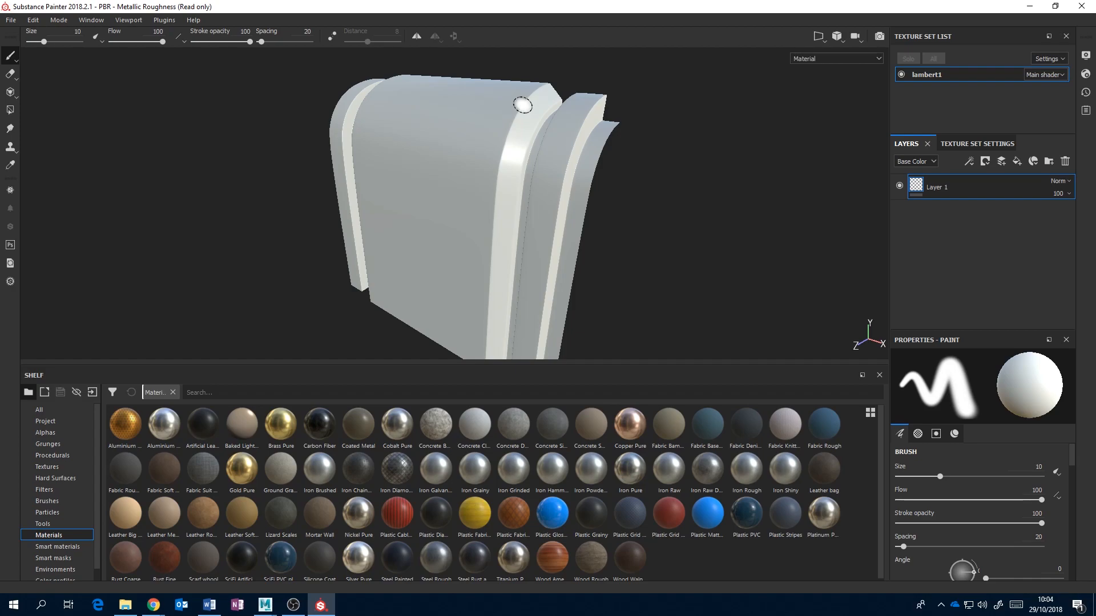
{"action": "left_click_drag", "start_coordinate": [523, 106], "coordinate": [491, 116], "text": "alt"}
{"action": "scroll", "coordinate": [492, 120], "scroll_direction": "up", "scroll_amount": 5}
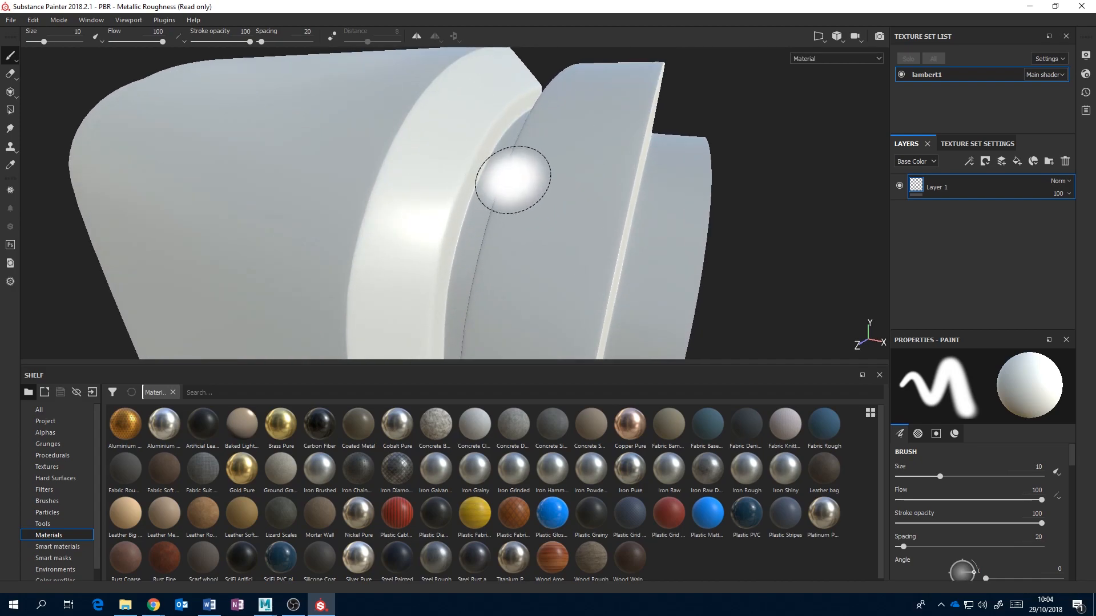
{"action": "left_click_drag", "start_coordinate": [528, 181], "coordinate": [606, 171], "text": "alt"}
{"action": "scroll", "coordinate": [606, 171], "scroll_direction": "down", "scroll_amount": 5}
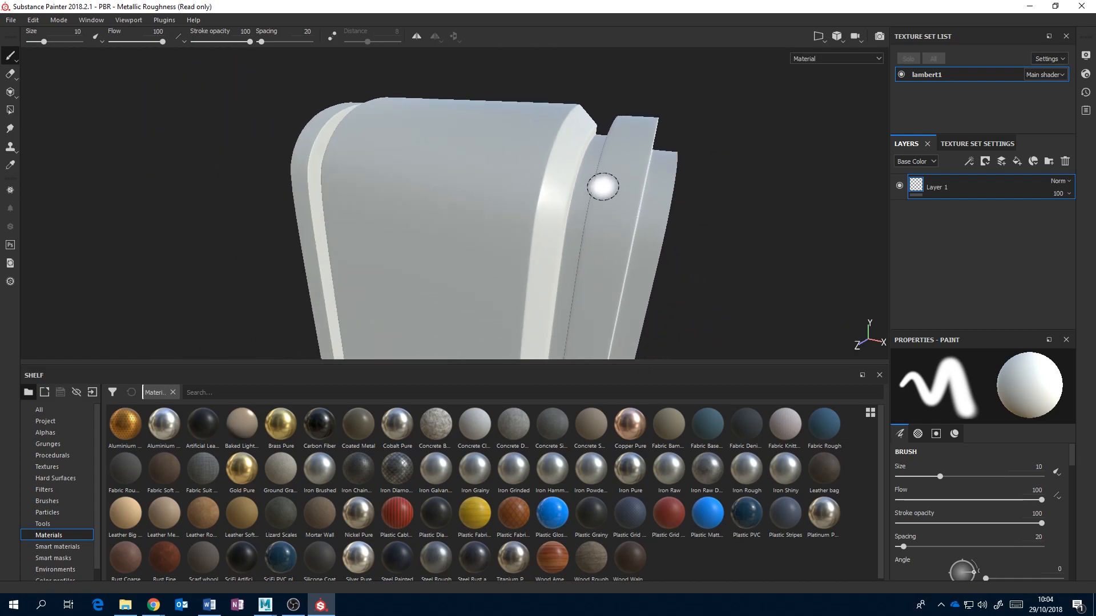
{"action": "left_click_drag", "start_coordinate": [607, 191], "coordinate": [668, 178], "text": "alt"}
{"action": "scroll", "coordinate": [559, 192], "scroll_direction": "up", "scroll_amount": 3}
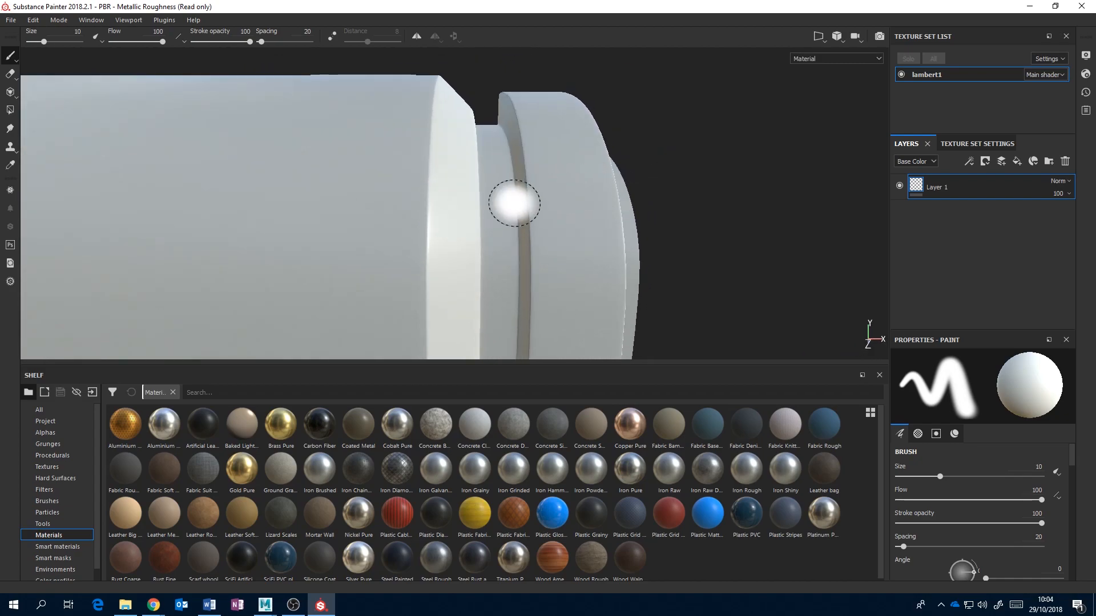
{"action": "left_click_drag", "start_coordinate": [555, 190], "coordinate": [549, 161], "text": "alt"}
{"action": "scroll", "coordinate": [537, 188], "scroll_direction": "up", "scroll_amount": 2}
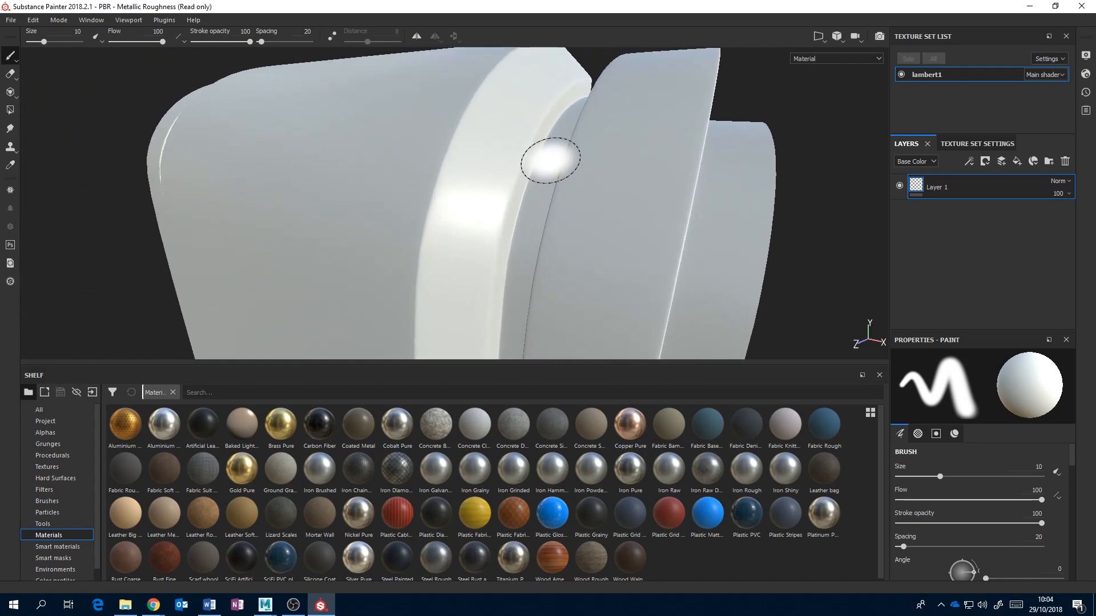
{"action": "scroll", "coordinate": [539, 174], "scroll_direction": "down", "scroll_amount": 5}
{"action": "left_click_drag", "start_coordinate": [541, 200], "coordinate": [599, 151], "text": "alt"}
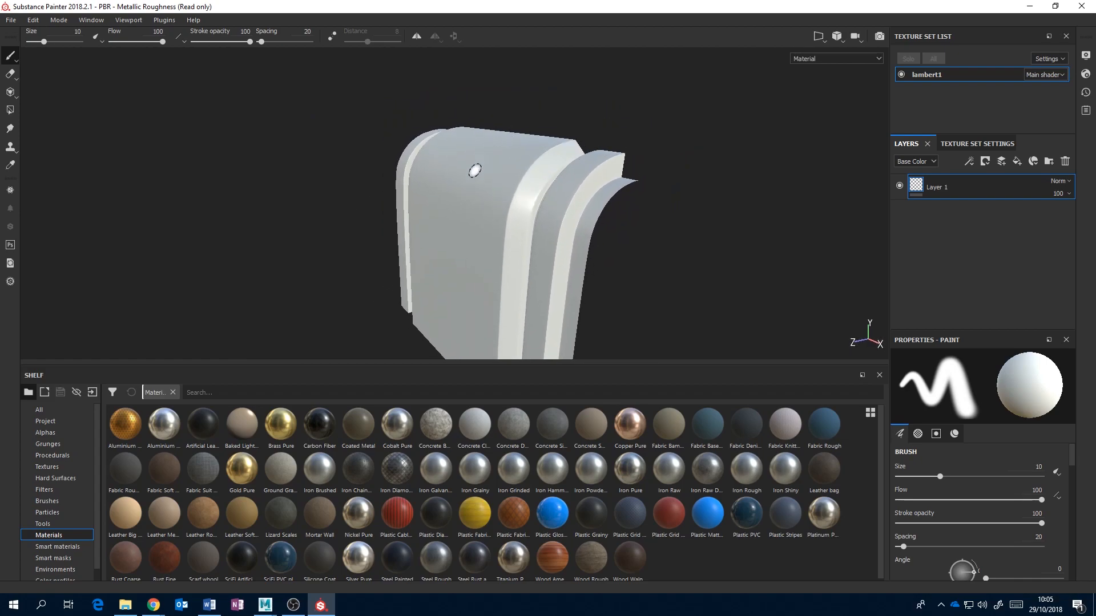
{"action": "left_click_drag", "start_coordinate": [533, 167], "coordinate": [433, 164], "text": "alt"}
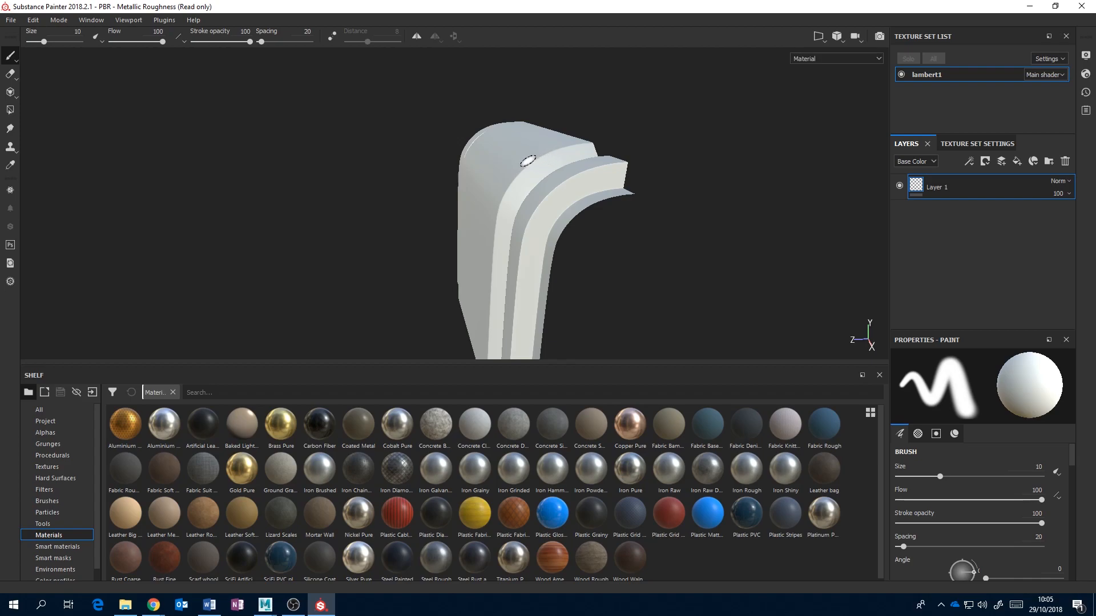
{"action": "mouse_move", "coordinate": [549, 135]}
{"action": "left_mouse_down", "text": "alt"}
{"action": "mouse_move", "coordinate": [593, 152]}
{"action": "mouse_move", "coordinate": [522, 143]}
{"action": "left_mouse_up", "text": "alt"}
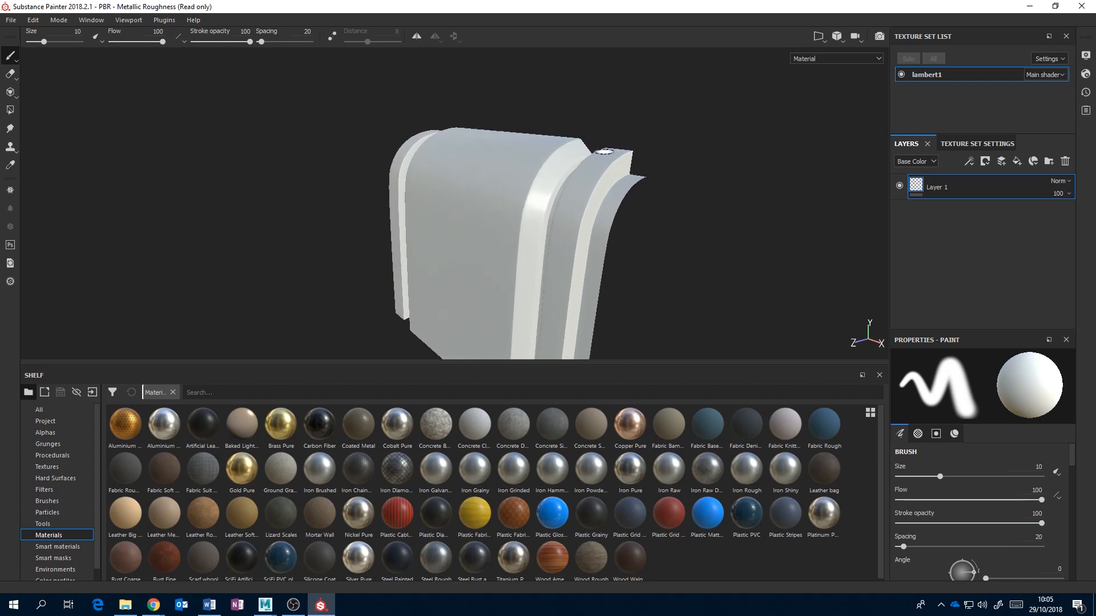
{"action": "middle_click_drag", "start_coordinate": [509, 149], "coordinate": [488, 114], "text": "alt"}
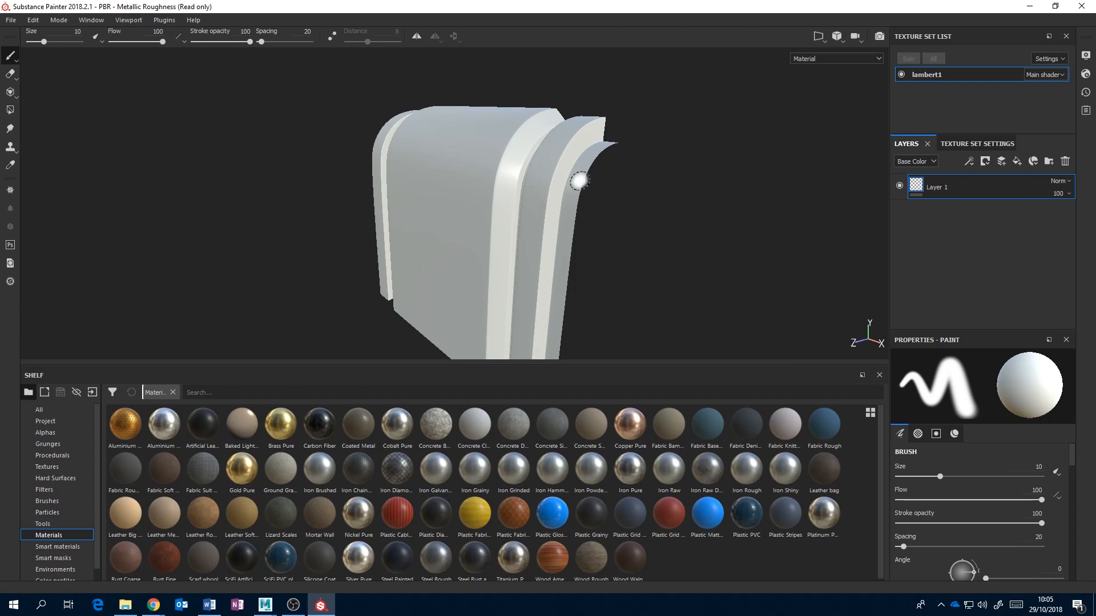
{"action": "left_click_drag", "start_coordinate": [400, 191], "coordinate": [428, 190], "text": "alt"}
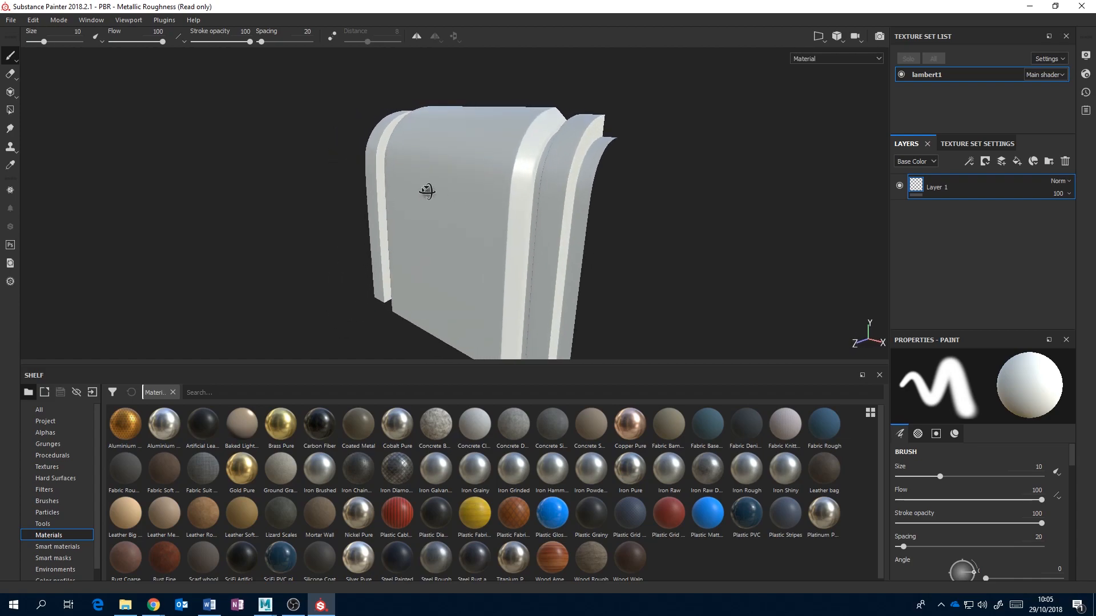
{"action": "middle_click_drag", "start_coordinate": [482, 164], "coordinate": [477, 216], "text": "alt"}
{"action": "left_click_drag", "start_coordinate": [526, 201], "coordinate": [481, 215], "text": "alt"}
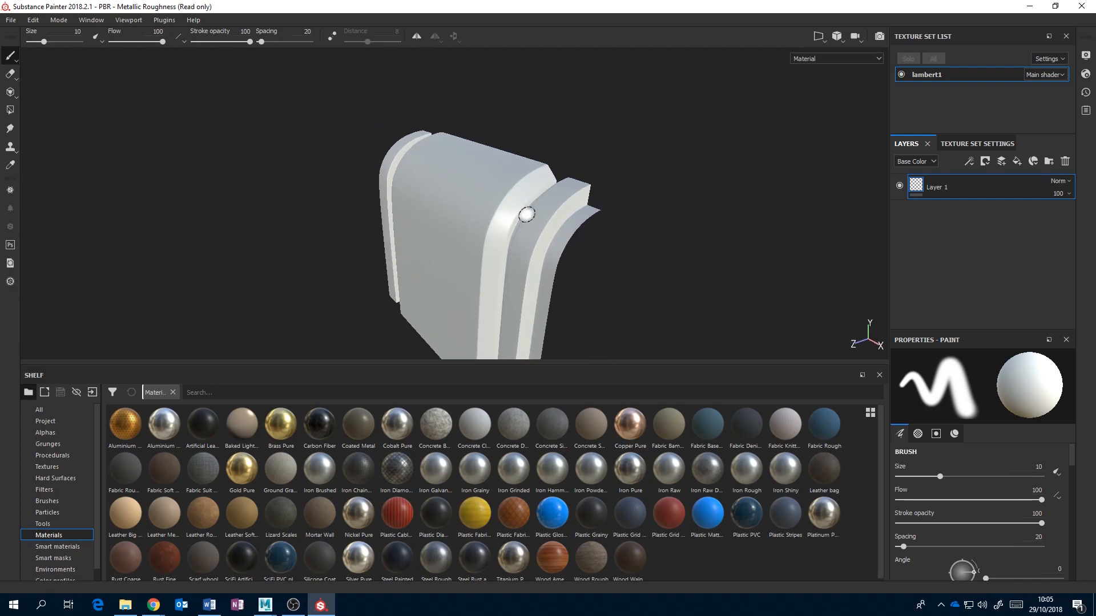
{"action": "mouse_move", "coordinate": [527, 215]}
{"action": "left_mouse_down", "text": "alt"}
{"action": "mouse_move", "coordinate": [731, 187]}
{"action": "mouse_move", "coordinate": [609, 196]}
{"action": "left_mouse_up", "text": "alt"}
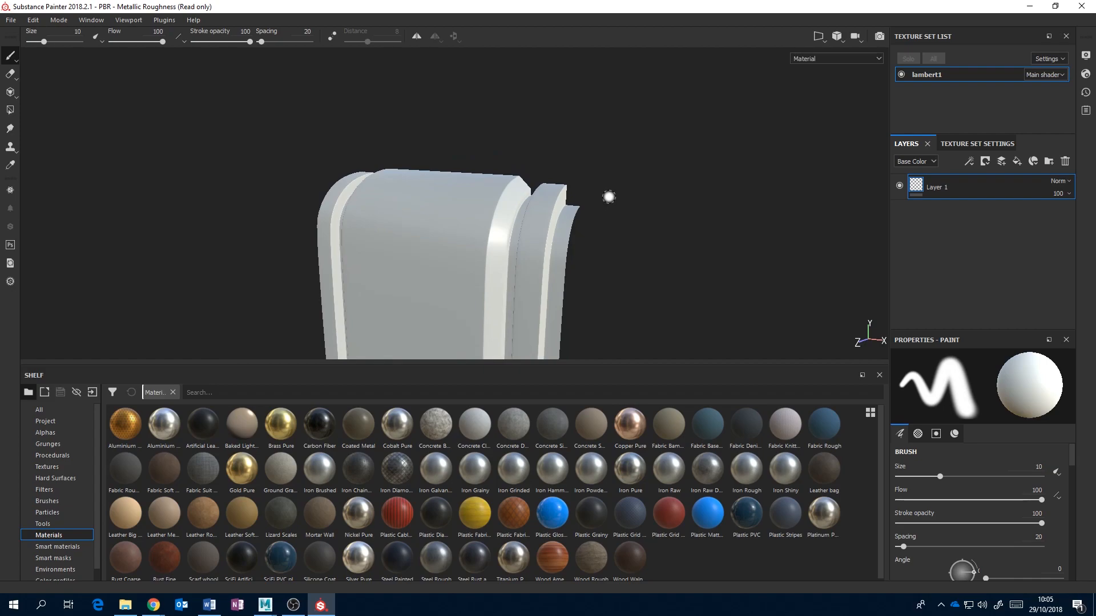
{"action": "mouse_move", "coordinate": [560, 252]}
{"action": "left_mouse_down", "text": "alt"}
{"action": "mouse_move", "coordinate": [585, 156]}
{"action": "mouse_move", "coordinate": [537, 194]}
{"action": "left_mouse_up", "text": "alt"}
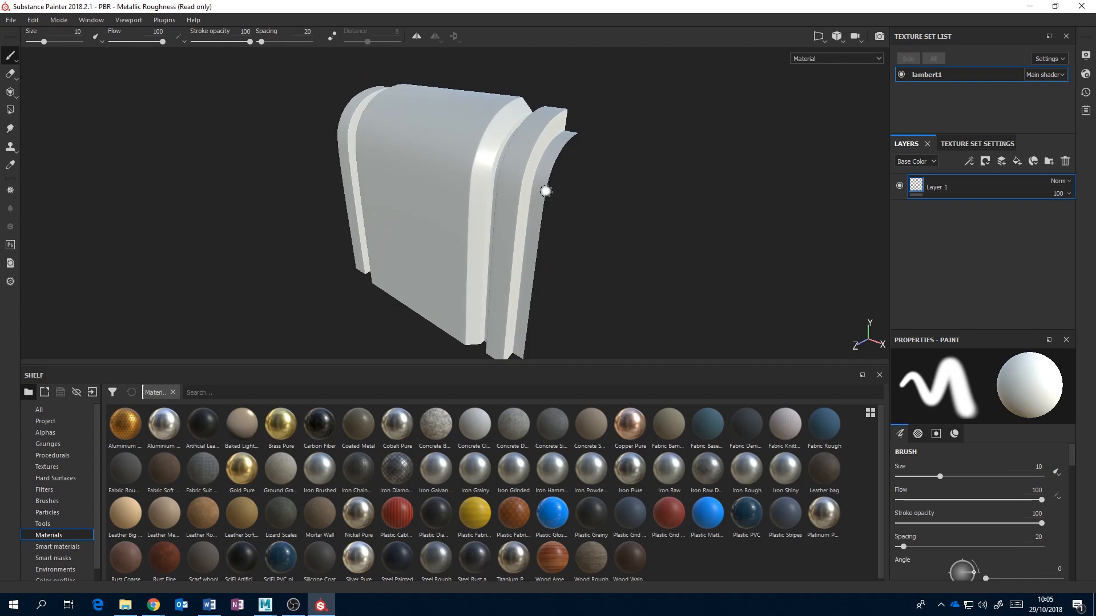
Browse the shelf's smart materials and smart masks, leaving the smart materials displayed
{"action": "left_click", "coordinate": [60, 547]}
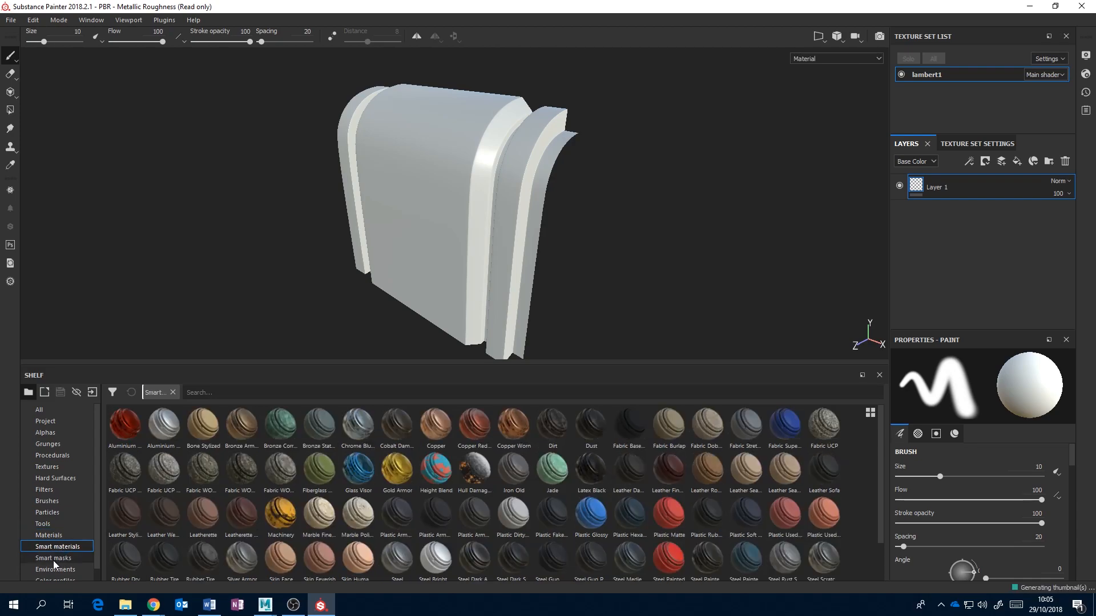
{"action": "left_click", "coordinate": [53, 558]}
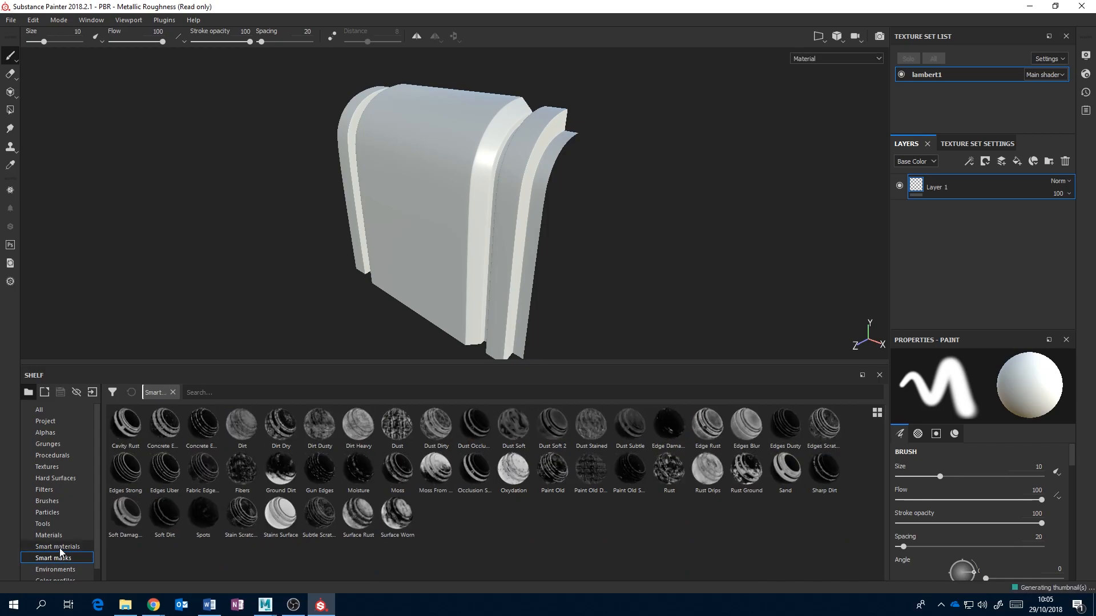
{"action": "left_click", "coordinate": [59, 547]}
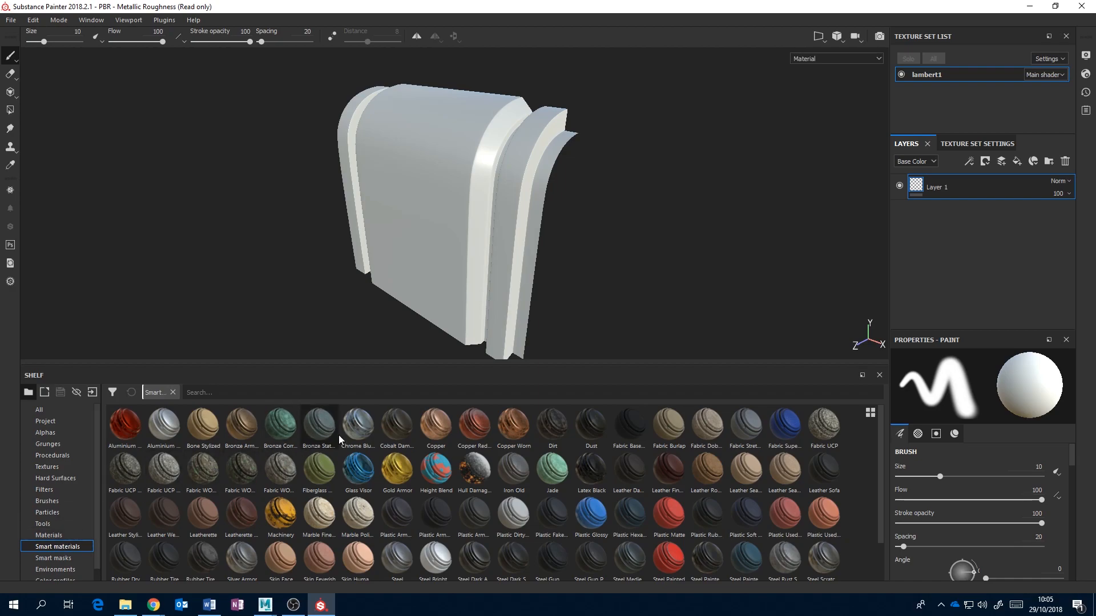
{"action": "mouse_move", "coordinate": [327, 474]}
{"action": "left_click_drag", "start_coordinate": [489, 257], "coordinate": [673, 239], "text": "alt"}
{"action": "left_click_drag", "start_coordinate": [523, 243], "coordinate": [475, 186], "text": "alt"}
{"action": "scroll", "coordinate": [571, 190], "scroll_direction": "up", "scroll_amount": 2}
{"action": "scroll", "coordinate": [572, 190], "scroll_direction": "down", "scroll_amount": 3}
{"action": "scroll", "coordinate": [488, 192], "scroll_direction": "down", "scroll_amount": 2}
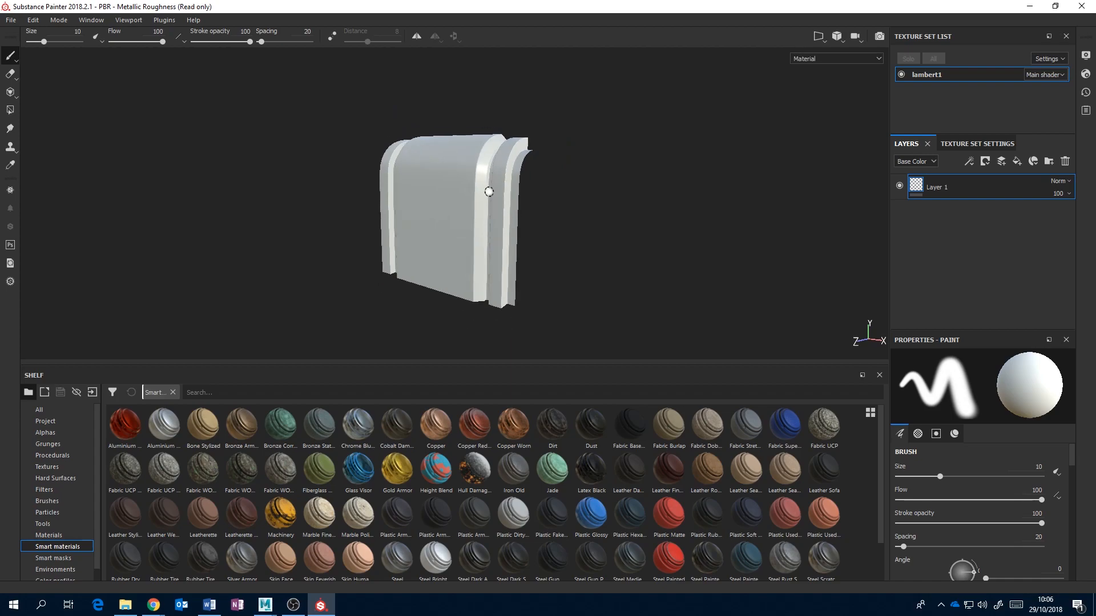
{"action": "scroll", "coordinate": [489, 191], "scroll_direction": "up", "scroll_amount": 5}
{"action": "middle_click_drag", "start_coordinate": [495, 200], "coordinate": [514, 175], "text": "alt"}
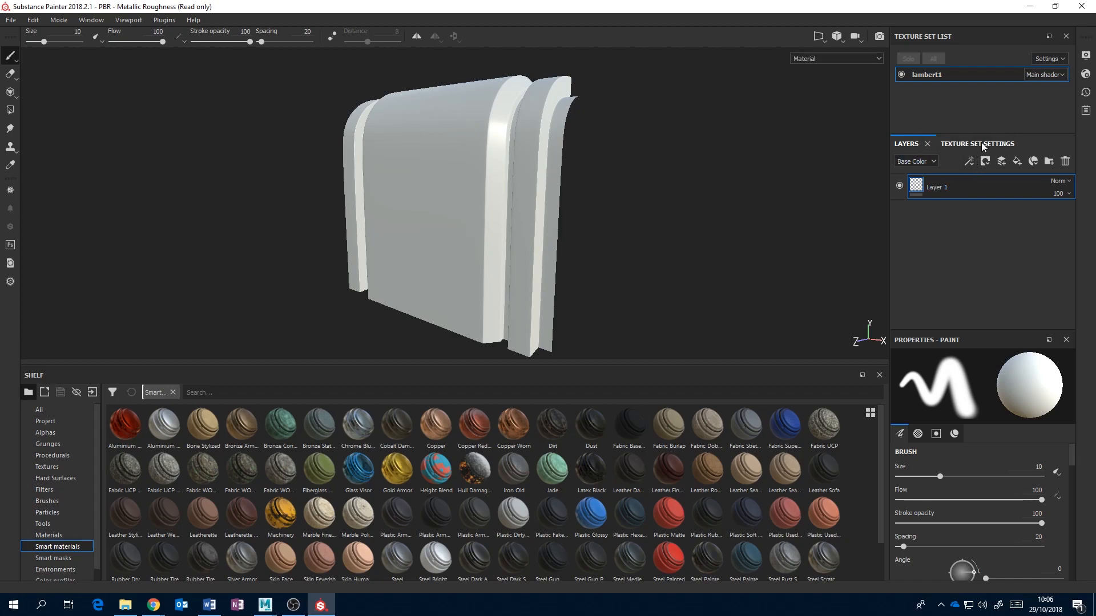
Open the mesh map baking options for the lambert1 texture set
{"action": "mouse_move", "coordinate": [919, 191]}
{"action": "left_click", "coordinate": [970, 144]}
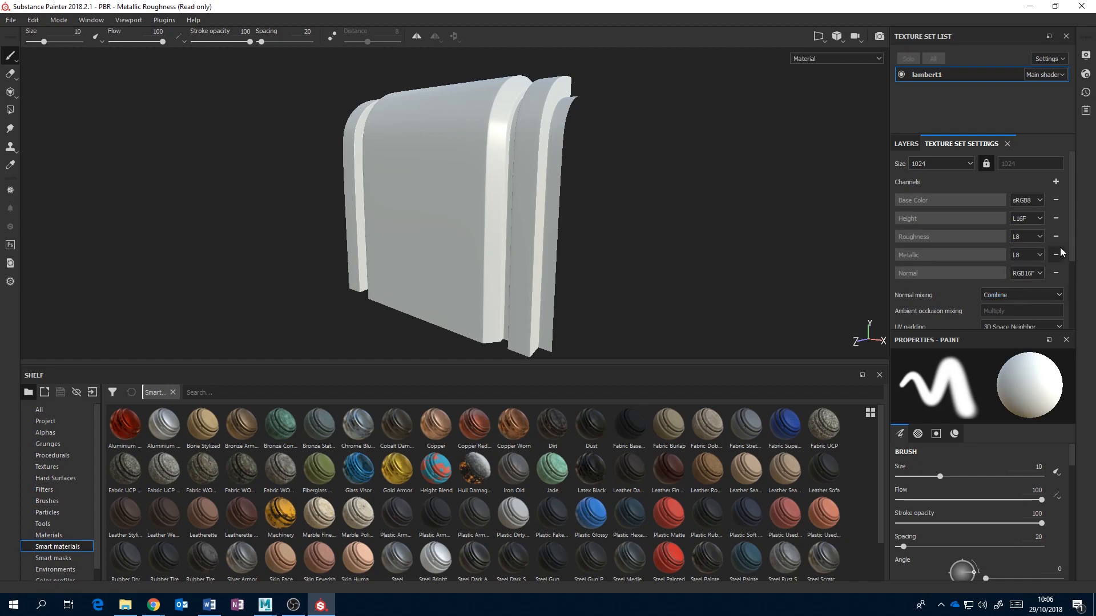
{"action": "left_click_drag", "start_coordinate": [1074, 228], "coordinate": [1069, 288]}
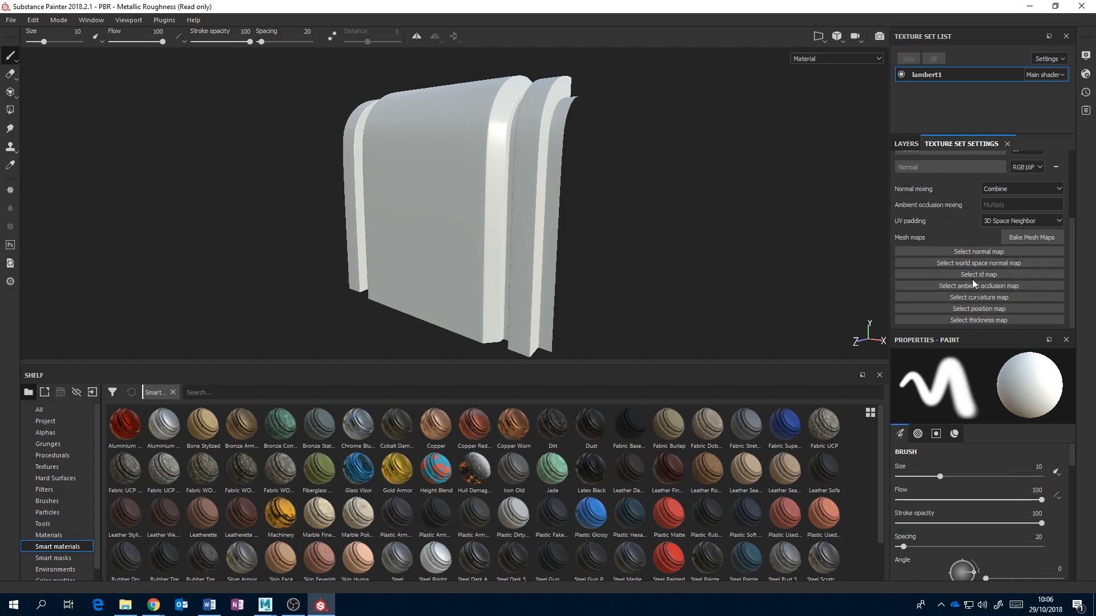
{"action": "left_click", "coordinate": [1031, 237]}
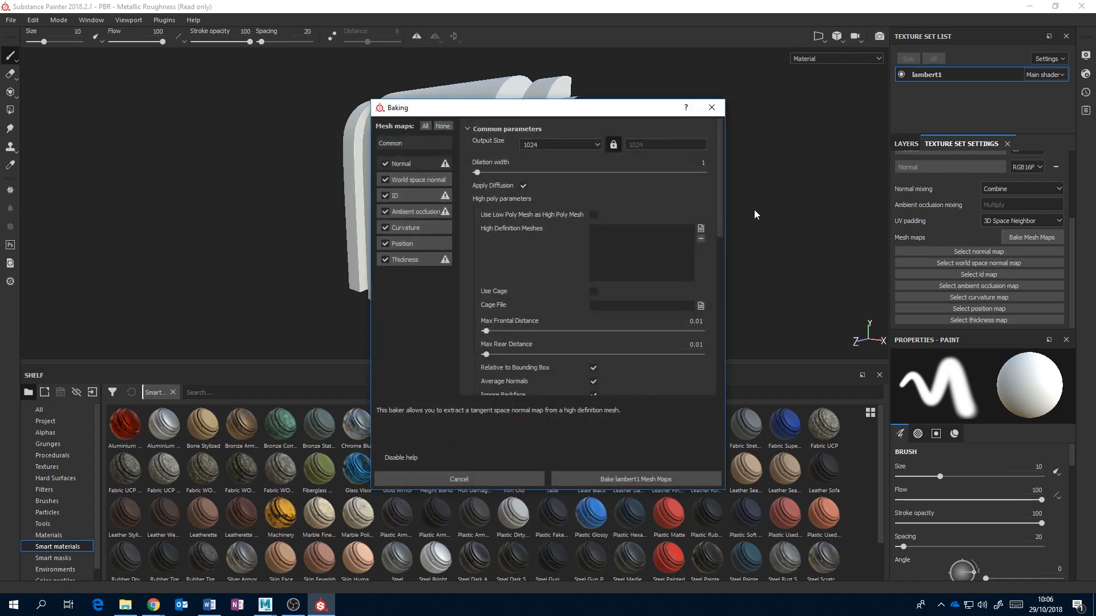
Exclude the Normal and ID maps from the bake, keeping the output size at 1024
{"action": "left_click_drag", "start_coordinate": [554, 107], "coordinate": [722, 132]}
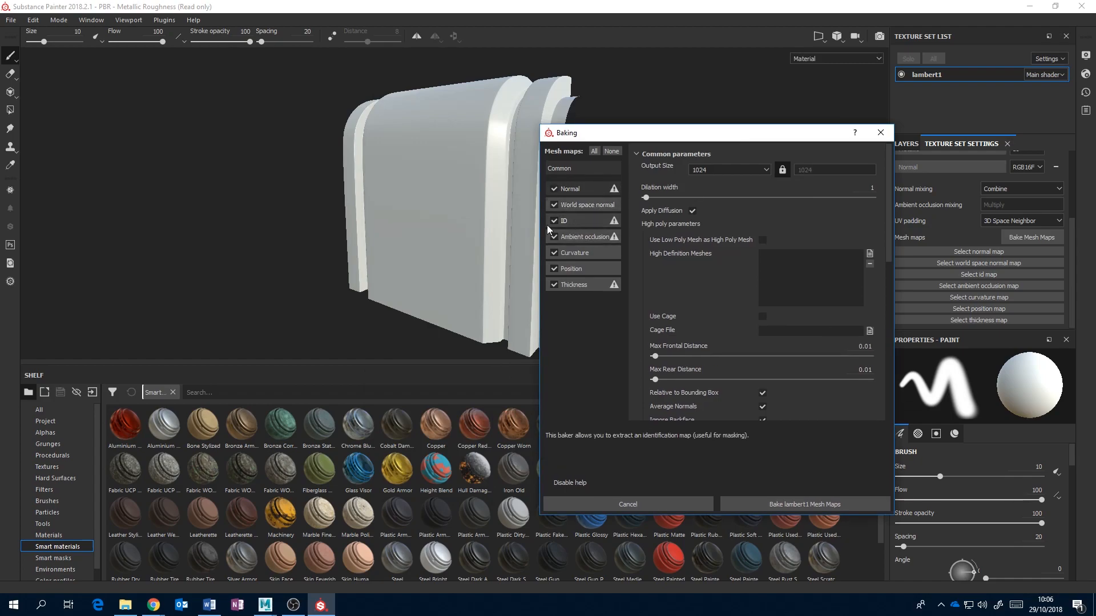
{"action": "left_click", "coordinate": [556, 191]}
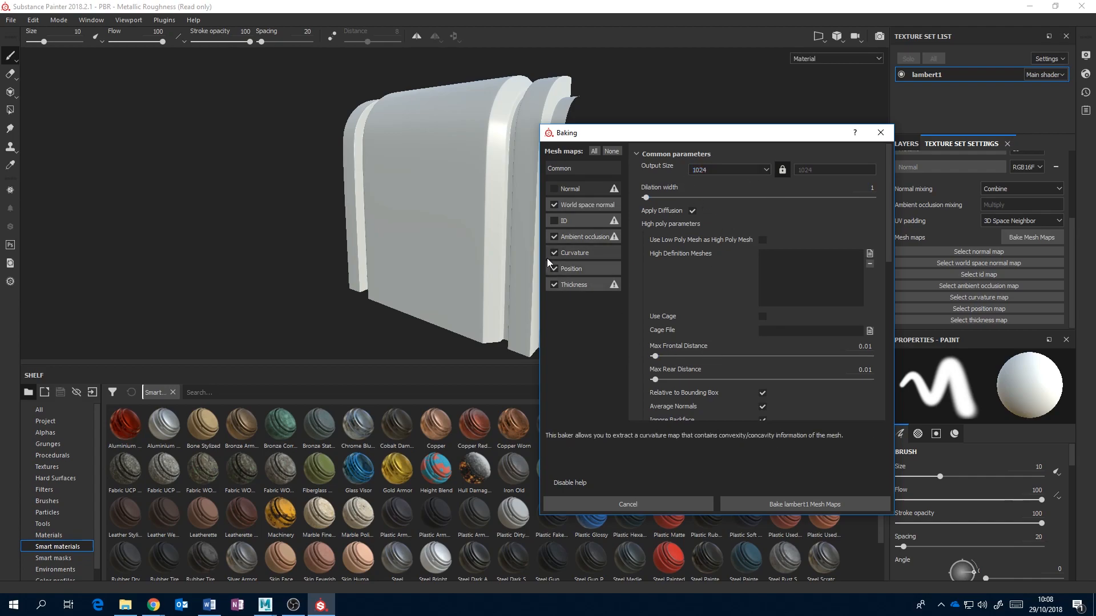
{"action": "left_click", "coordinate": [762, 169]}
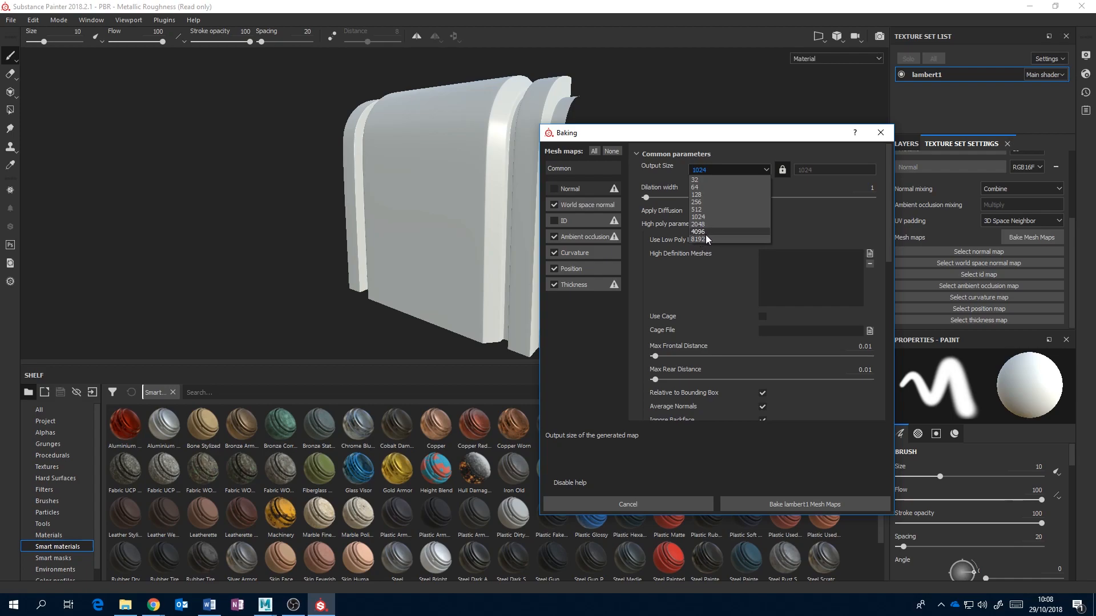
{"action": "left_click", "coordinate": [748, 141]}
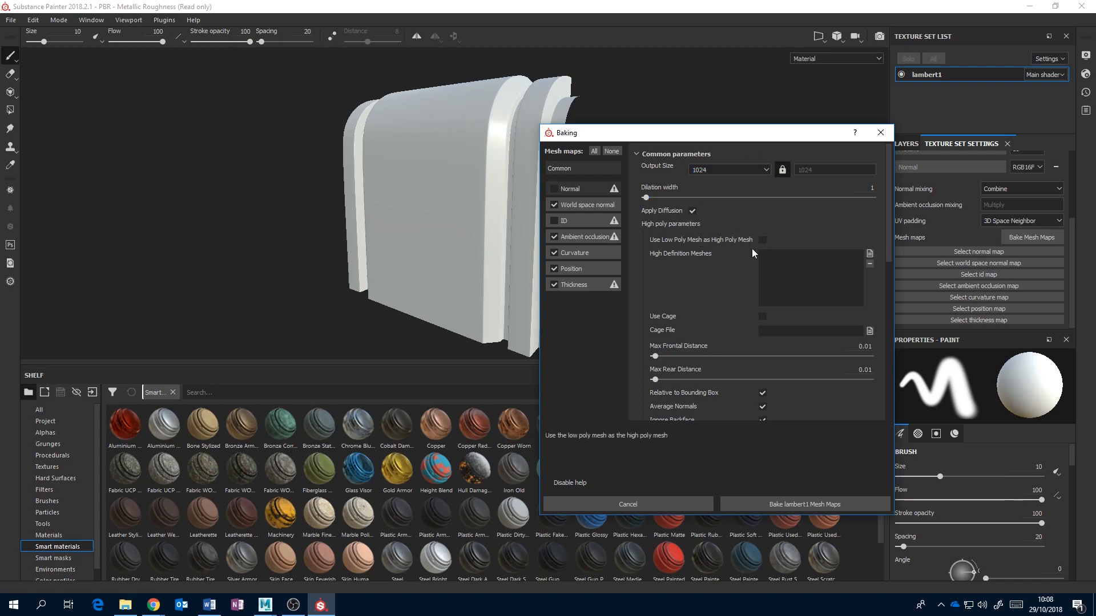
{"action": "mouse_move", "coordinate": [886, 234]}
{"action": "left_mouse_down"}
{"action": "mouse_move", "coordinate": [878, 362]}
{"action": "mouse_move", "coordinate": [884, 227]}
{"action": "left_mouse_up"}
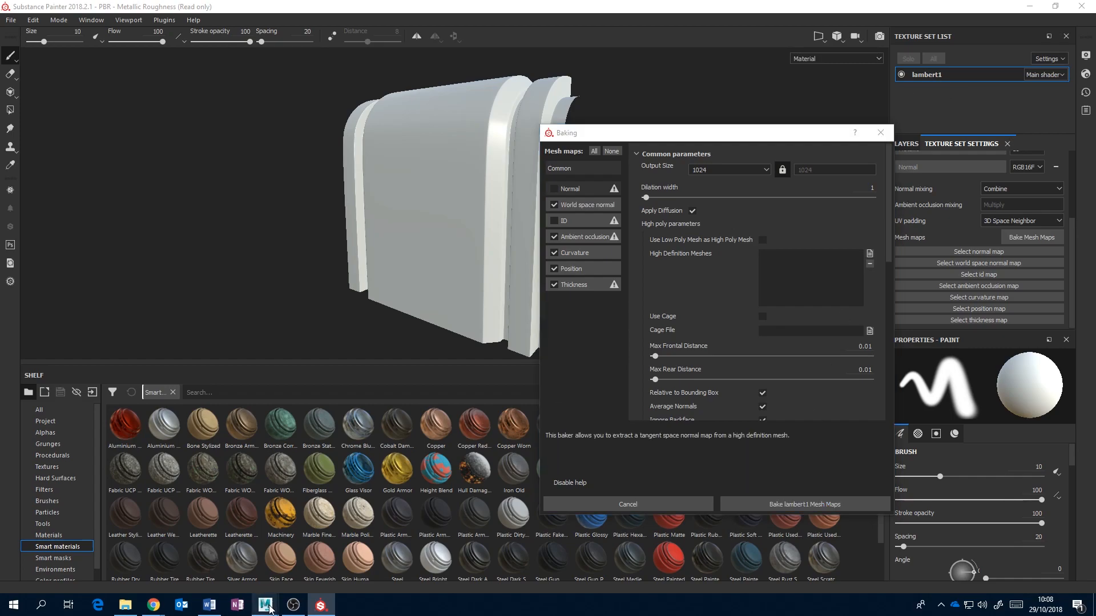
Switch to Maya and look up the lambert1 material assigned to the wall panel mesh
{"action": "left_click", "coordinate": [337, 546]}
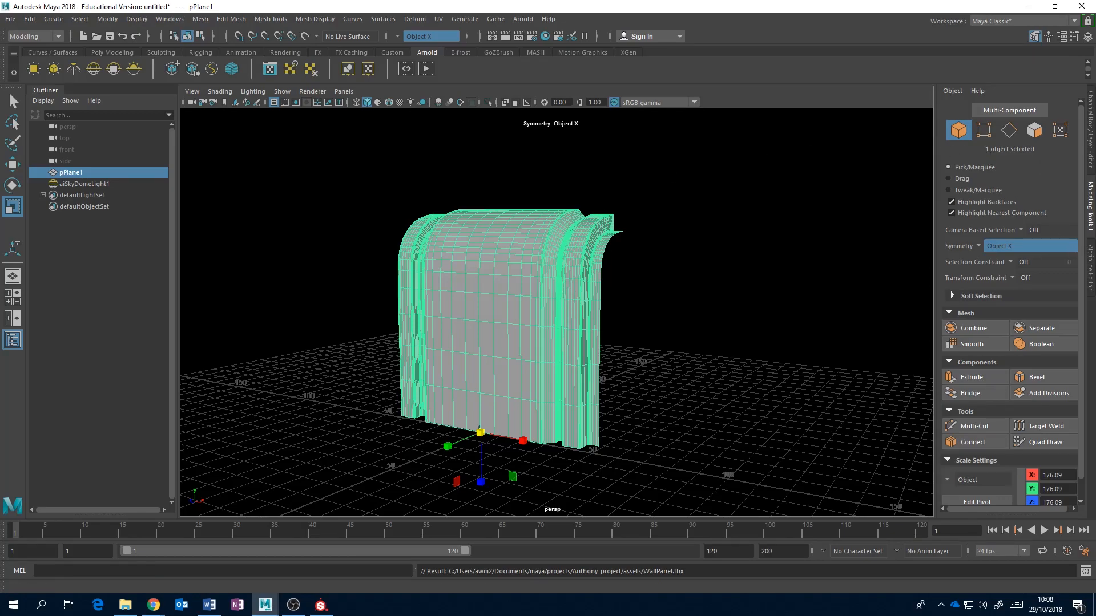
{"action": "left_click", "coordinate": [1091, 261]}
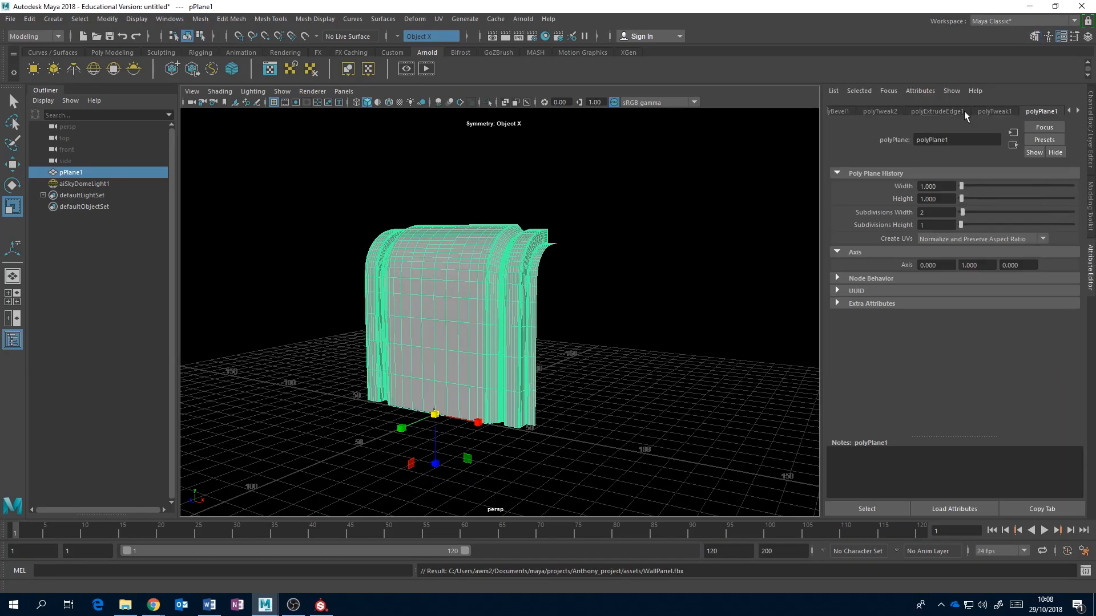
{"action": "left_click", "coordinate": [1078, 110]}
{"action": "left_click", "coordinate": [1078, 111]}
{"action": "left_click", "coordinate": [1045, 111]}
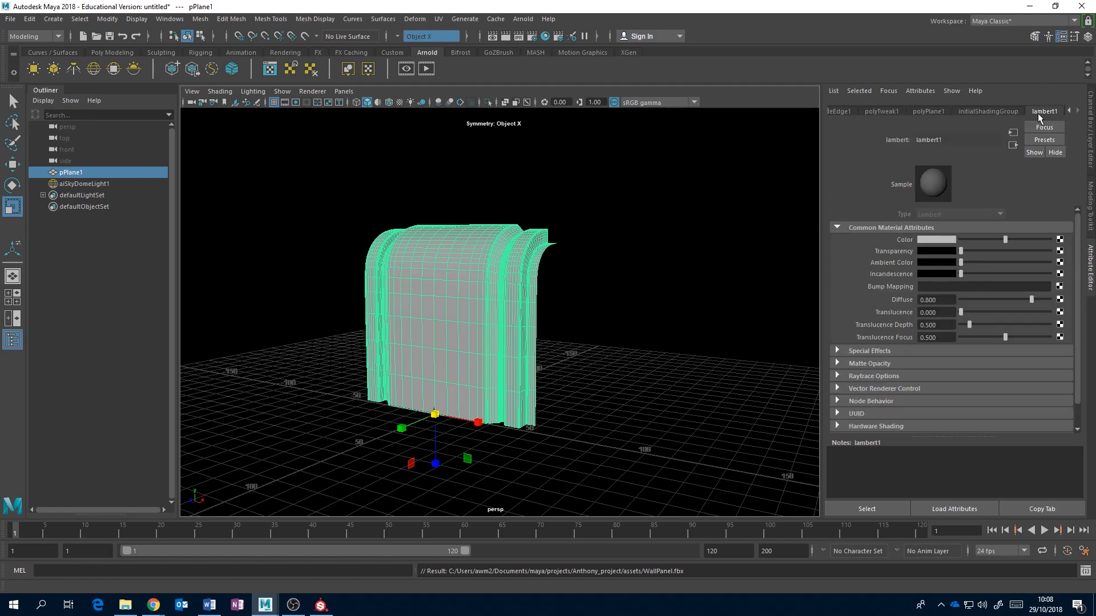
Switch back to Substance Painter and bake the selected mesh maps for lambert1
{"action": "left_click", "coordinate": [321, 605]}
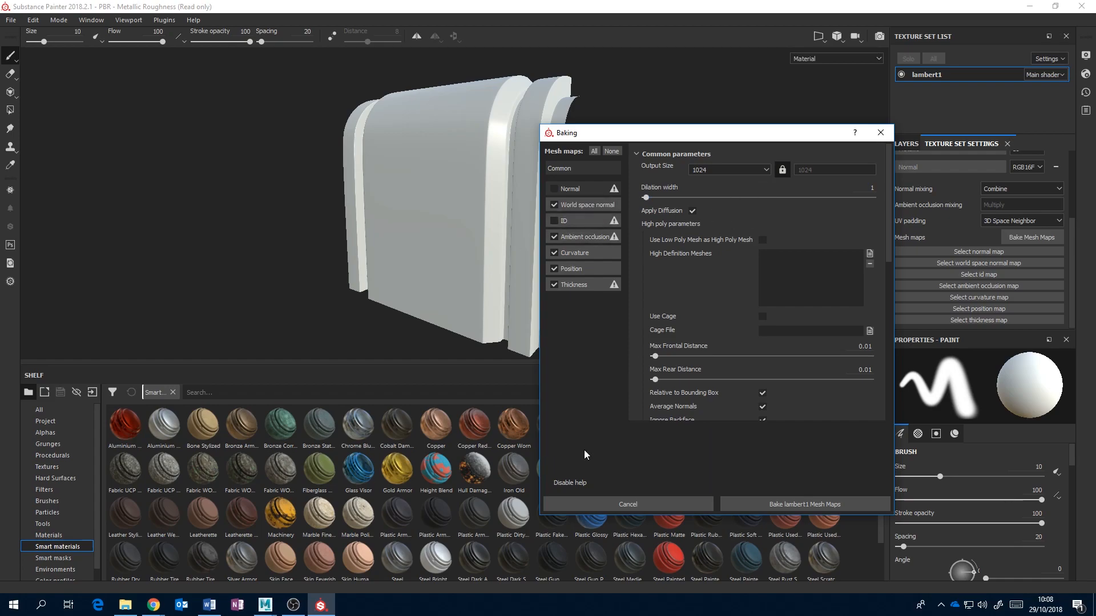
{"action": "left_click", "coordinate": [801, 506]}
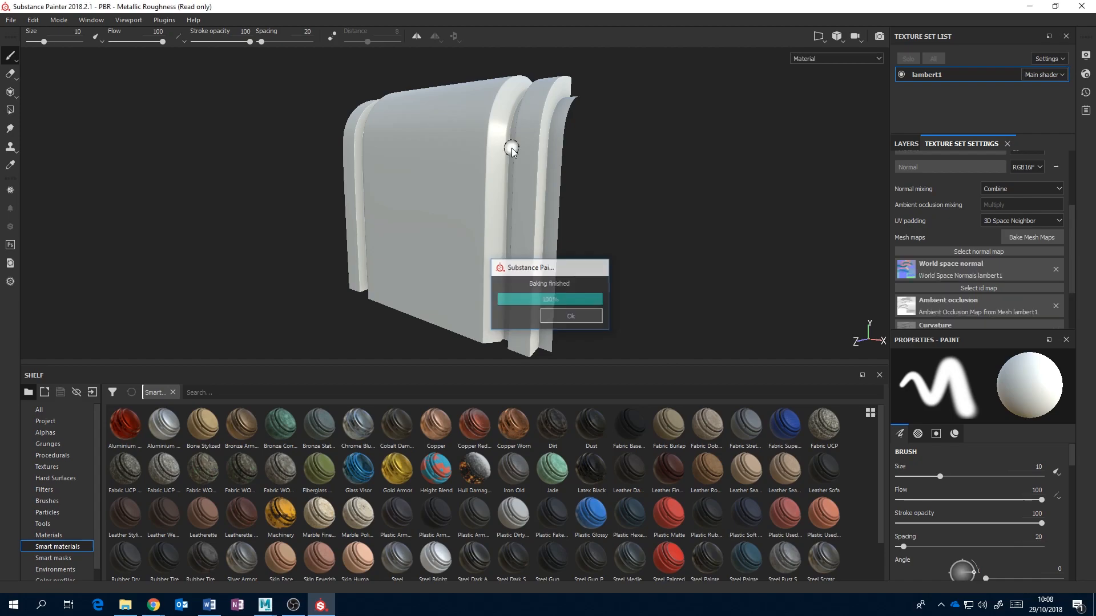
{"action": "scroll", "coordinate": [1070, 228], "scroll_direction": "down", "scroll_amount": 2}
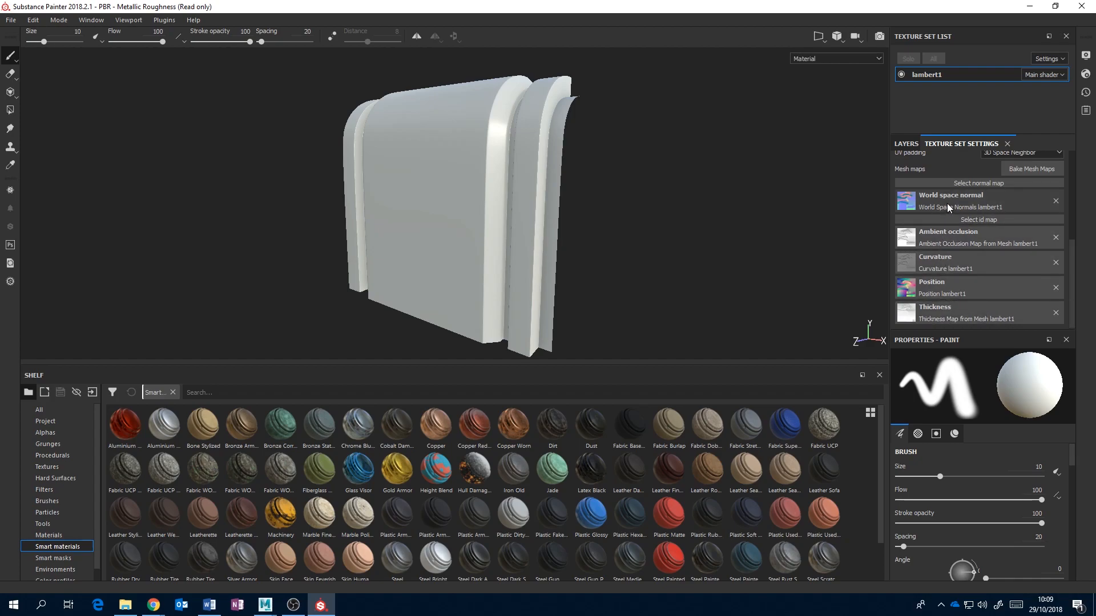
Display the normal and world space normal maps on the wall panel and inspect them from different angles
{"action": "left_click_drag", "start_coordinate": [638, 237], "coordinate": [546, 210], "text": "alt"}
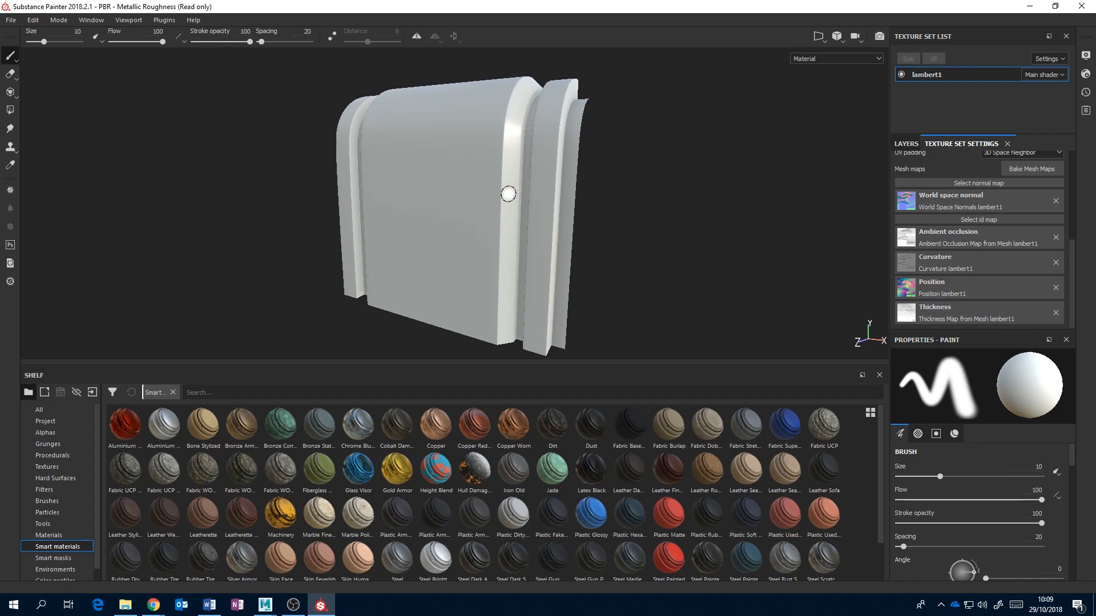
{"action": "key", "text": "b"}
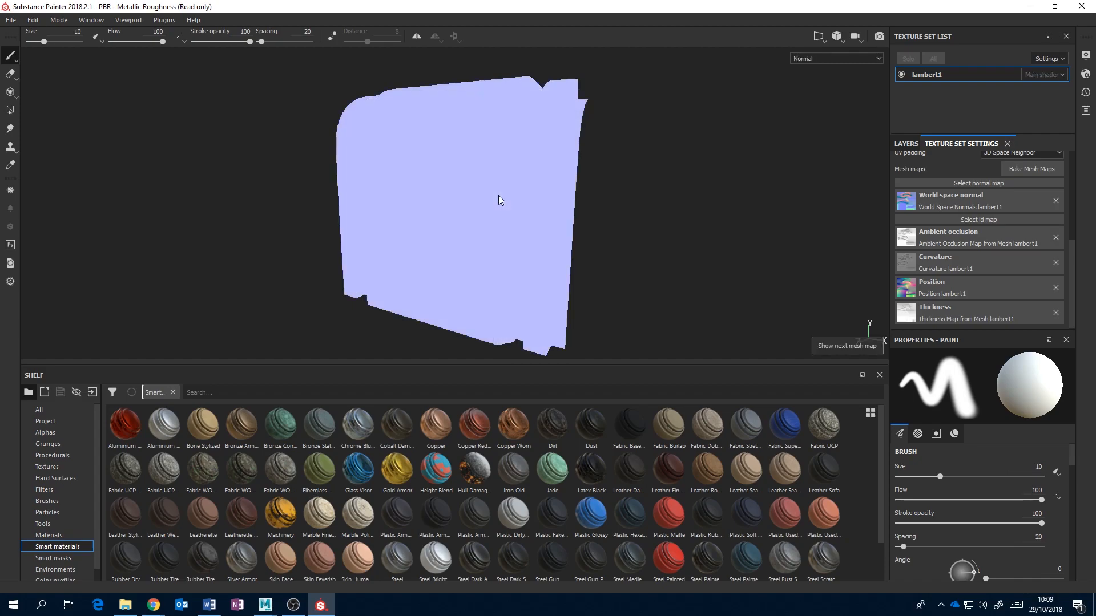
{"action": "key", "text": "b"}
{"action": "left_click_drag", "start_coordinate": [546, 194], "coordinate": [665, 183], "text": "alt"}
{"action": "scroll", "coordinate": [565, 189], "scroll_direction": "down", "scroll_amount": 3}
{"action": "scroll", "coordinate": [565, 190], "scroll_direction": "up", "scroll_amount": 3}
{"action": "left_click_drag", "start_coordinate": [462, 189], "coordinate": [529, 183], "text": "alt"}
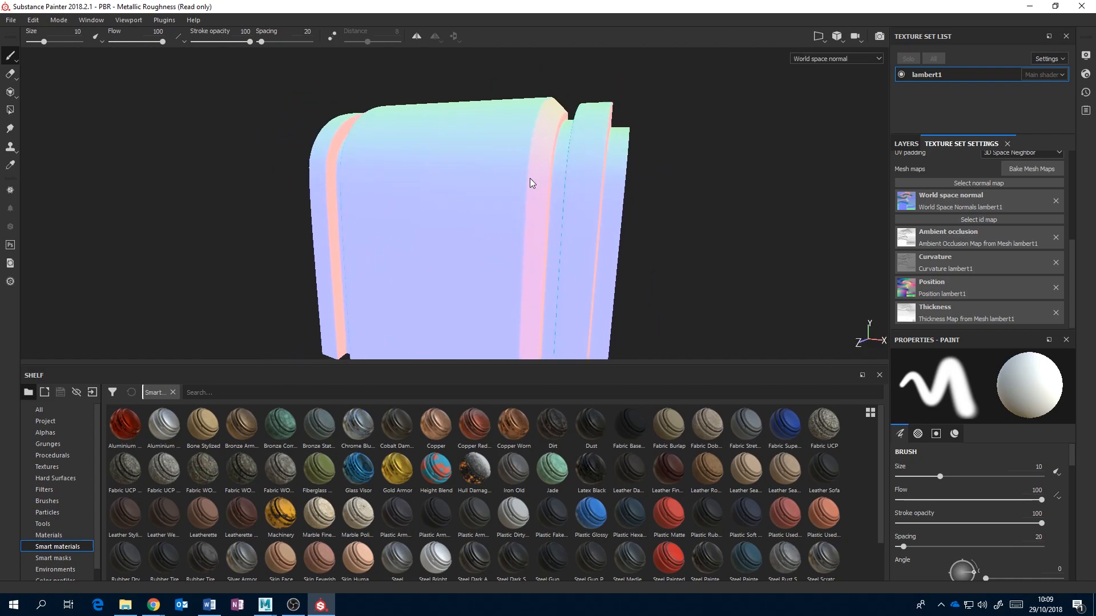
Step through the ID map to the ambient occlusion map and examine the shading in the panel's grooves up close
{"action": "key", "text": "b"}
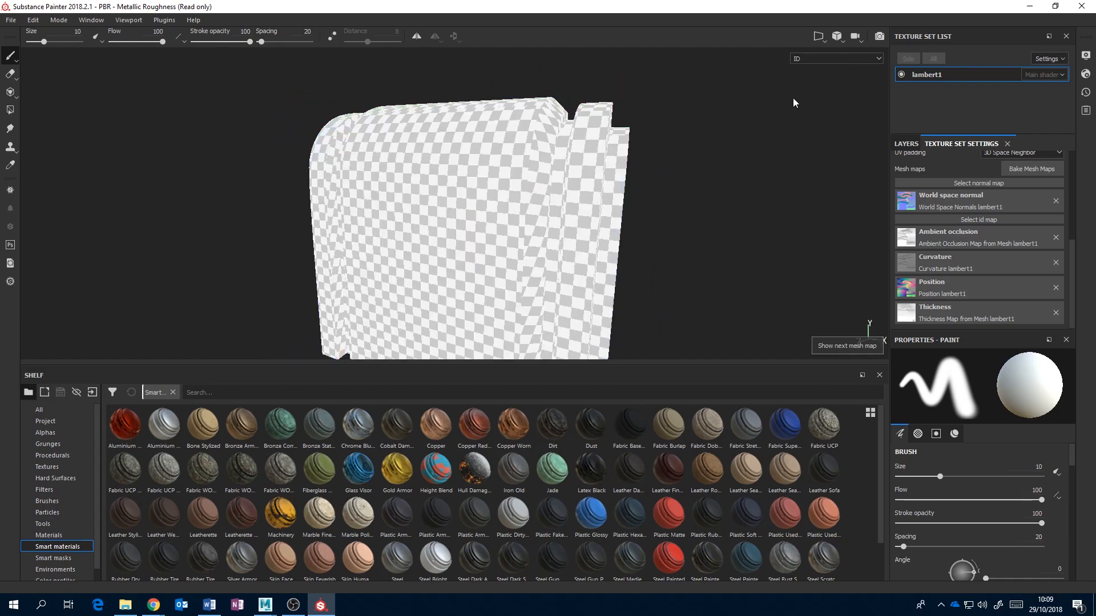
{"action": "key", "text": "b"}
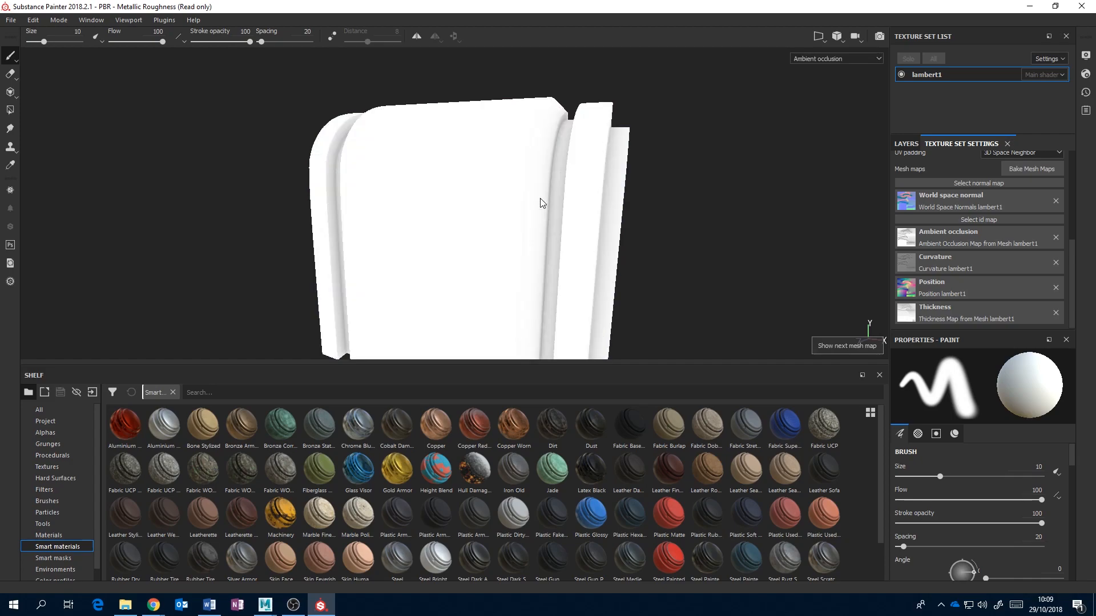
{"action": "left_click_drag", "start_coordinate": [570, 214], "coordinate": [770, 198], "text": "alt"}
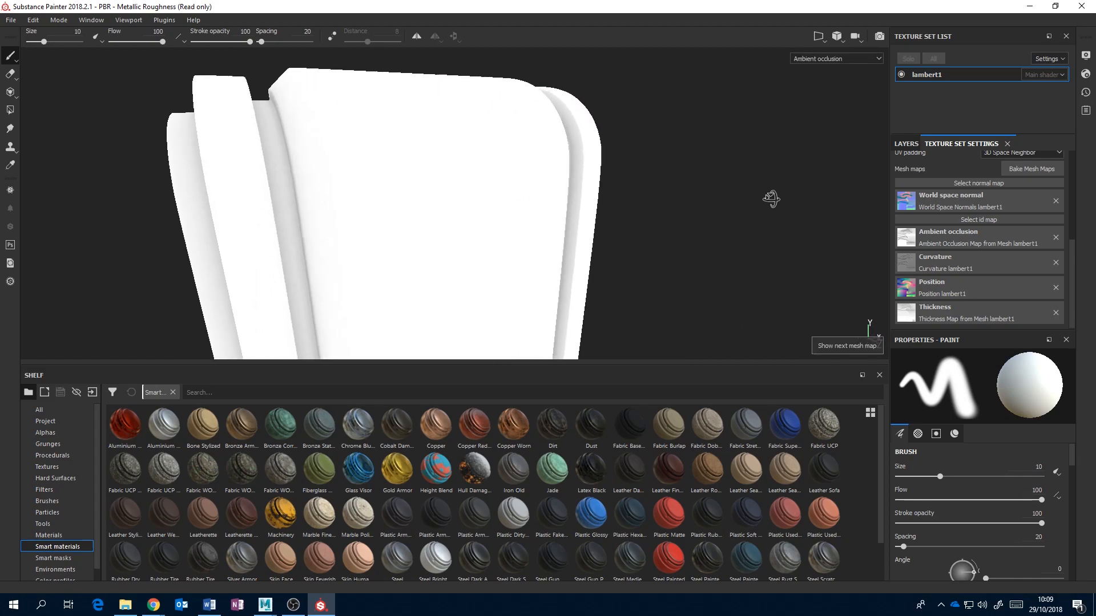
{"action": "left_click_drag", "start_coordinate": [451, 208], "coordinate": [428, 192], "text": "alt"}
{"action": "scroll", "coordinate": [514, 211], "scroll_direction": "down", "scroll_amount": 1}
{"action": "scroll", "coordinate": [580, 201], "scroll_direction": "up", "scroll_amount": 4}
{"action": "middle_click_drag", "start_coordinate": [559, 201], "coordinate": [400, 202], "text": "alt"}
{"action": "scroll", "coordinate": [399, 202], "scroll_direction": "up", "scroll_amount": 2}
{"action": "scroll", "coordinate": [399, 203], "scroll_direction": "down", "scroll_amount": 5}
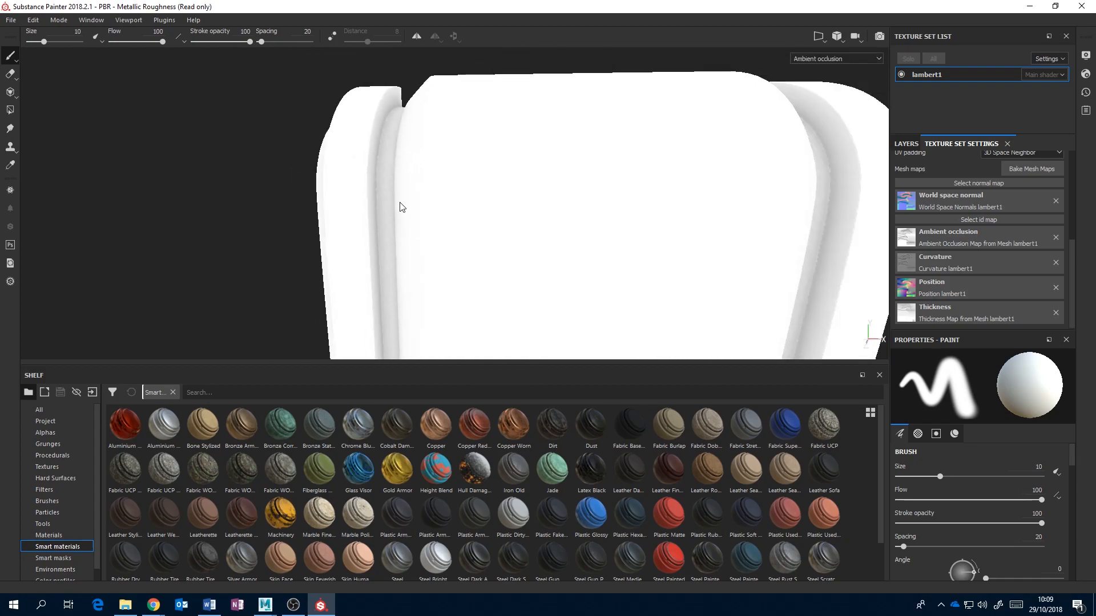
{"action": "scroll", "coordinate": [399, 202], "scroll_direction": "down", "scroll_amount": 3}
{"action": "middle_click_drag", "start_coordinate": [606, 235], "coordinate": [517, 159], "text": "alt"}
{"action": "left_click_drag", "start_coordinate": [539, 186], "coordinate": [505, 185], "text": "alt"}
{"action": "scroll", "coordinate": [505, 185], "scroll_direction": "up", "scroll_amount": 3}
{"action": "scroll", "coordinate": [506, 186], "scroll_direction": "down", "scroll_amount": 4}
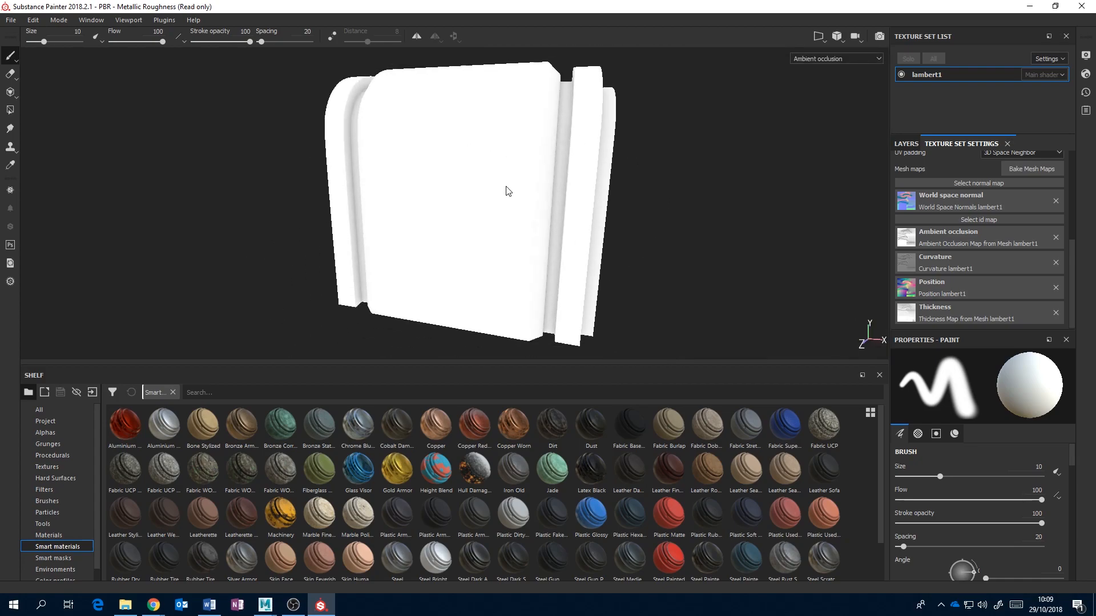
{"action": "scroll", "coordinate": [508, 190], "scroll_direction": "down", "scroll_amount": 2}
Display the curvature map and examine the panel's bevelled edges and grooves up close from several angles
{"action": "key", "text": "b"}
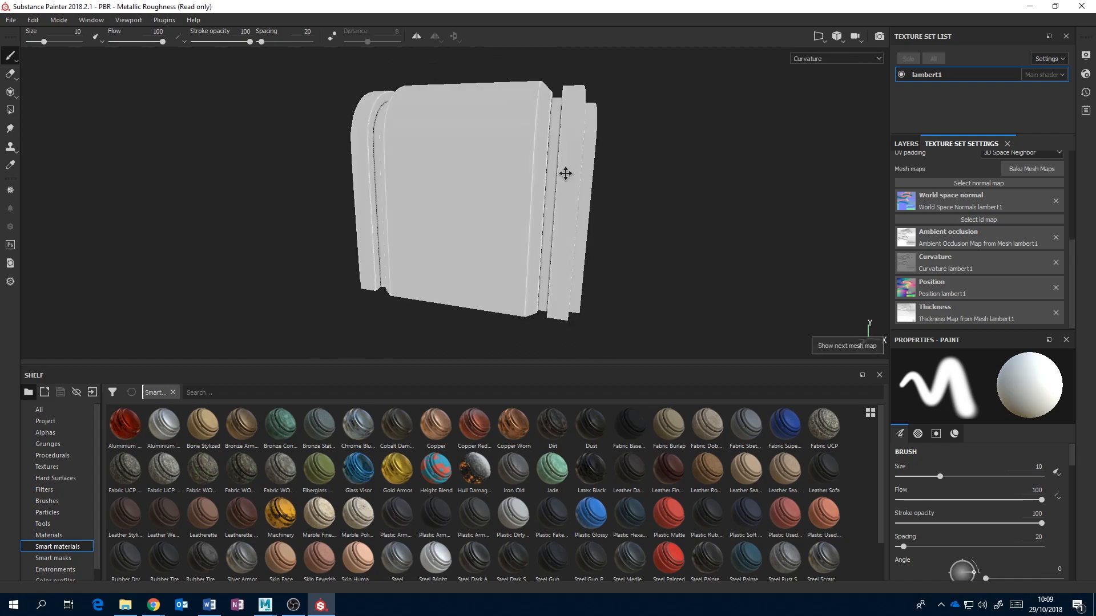
{"action": "middle_click_drag", "start_coordinate": [567, 174], "coordinate": [565, 235], "text": "alt"}
{"action": "left_click_drag", "start_coordinate": [579, 224], "coordinate": [466, 224], "text": "alt"}
{"action": "right_click_drag", "start_coordinate": [699, 175], "coordinate": [775, 157], "text": "alt"}
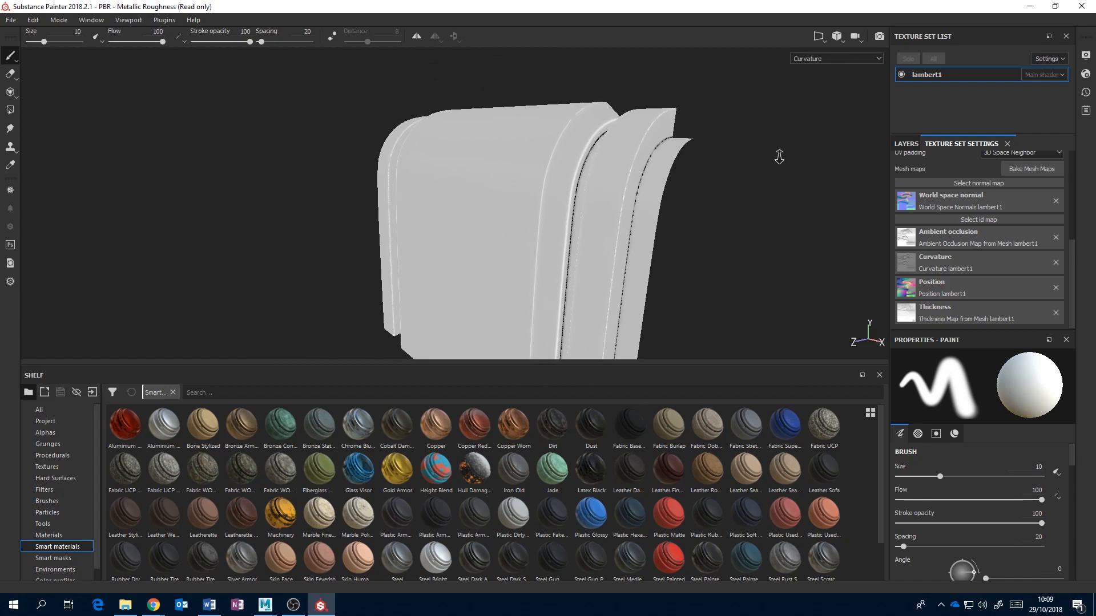
{"action": "scroll", "coordinate": [773, 150], "scroll_direction": "up", "scroll_amount": 7}
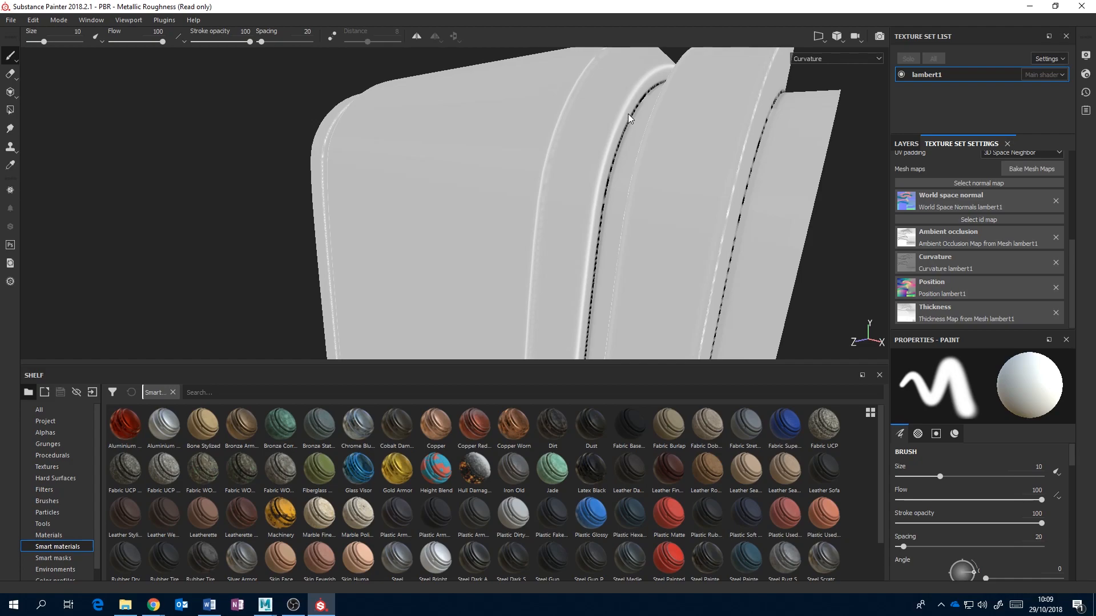
{"action": "left_click_drag", "start_coordinate": [704, 157], "coordinate": [521, 176], "text": "alt"}
{"action": "left_click_drag", "start_coordinate": [467, 126], "coordinate": [447, 222], "text": "alt"}
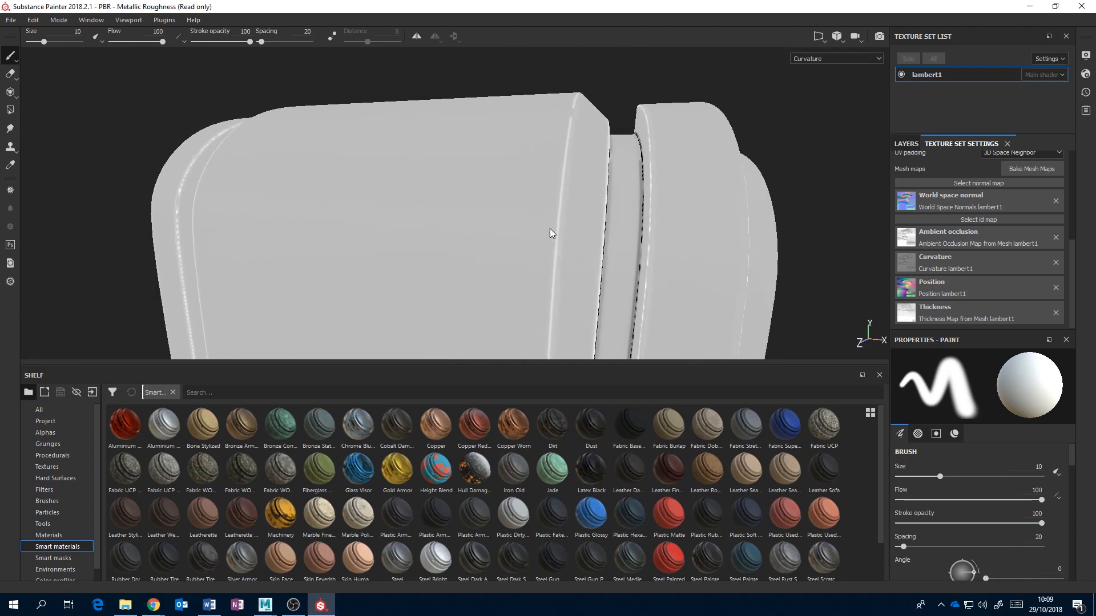
{"action": "left_click_drag", "start_coordinate": [583, 181], "coordinate": [527, 170], "text": "alt"}
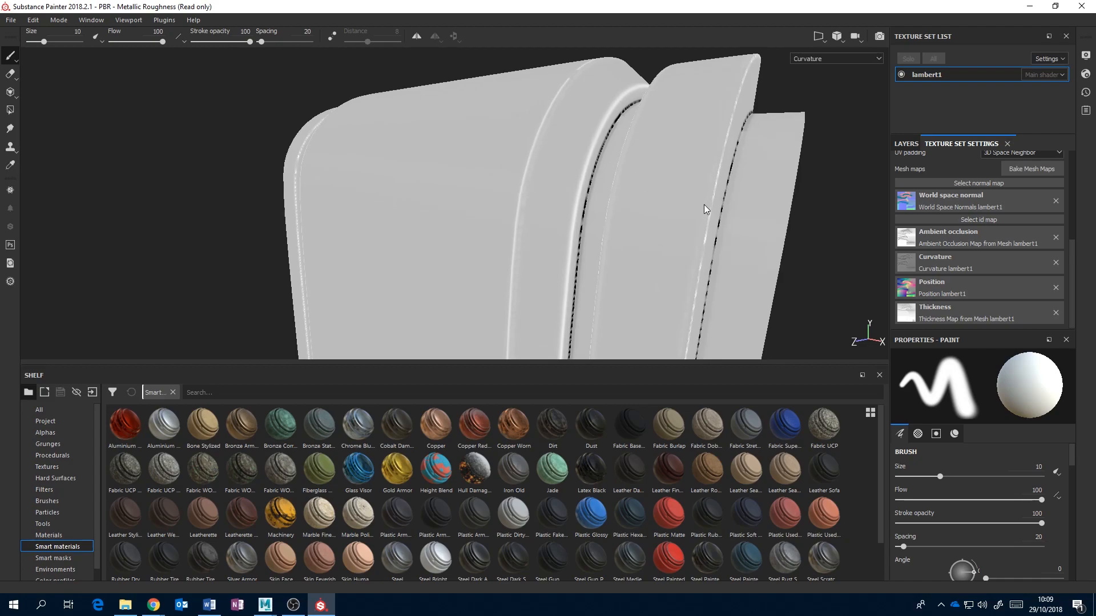
{"action": "scroll", "coordinate": [672, 227], "scroll_direction": "down", "scroll_amount": 3}
Inspect the position map on the wall panel from several angles, and cycle on through the mesh maps to the ID map
{"action": "key", "text": "b"}
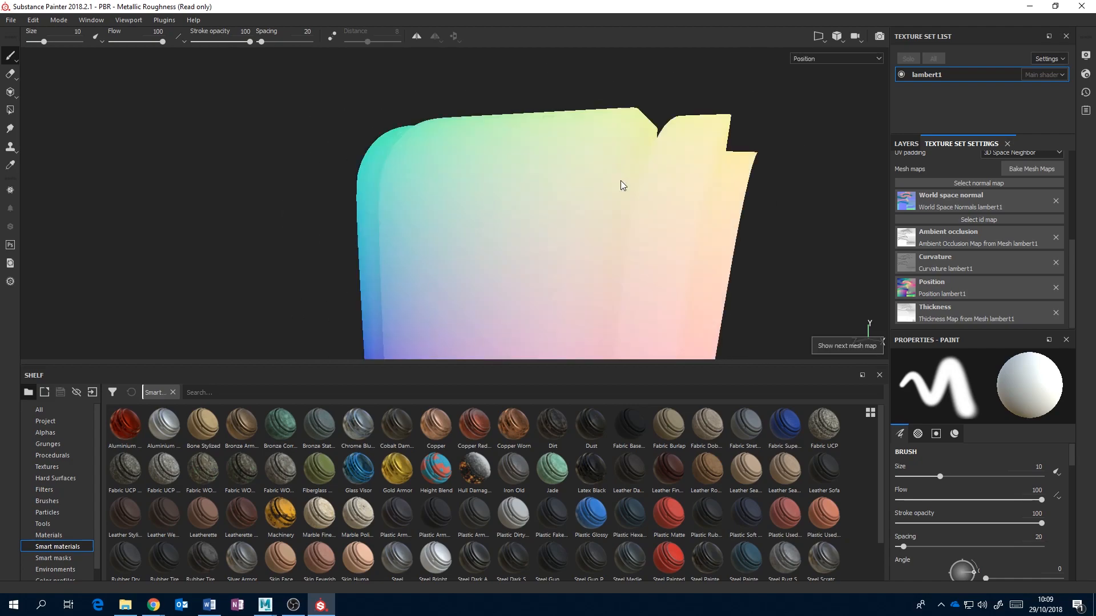
{"action": "scroll", "coordinate": [621, 180], "scroll_direction": "down", "scroll_amount": 2}
{"action": "left_click_drag", "start_coordinate": [669, 219], "coordinate": [640, 239], "text": "alt"}
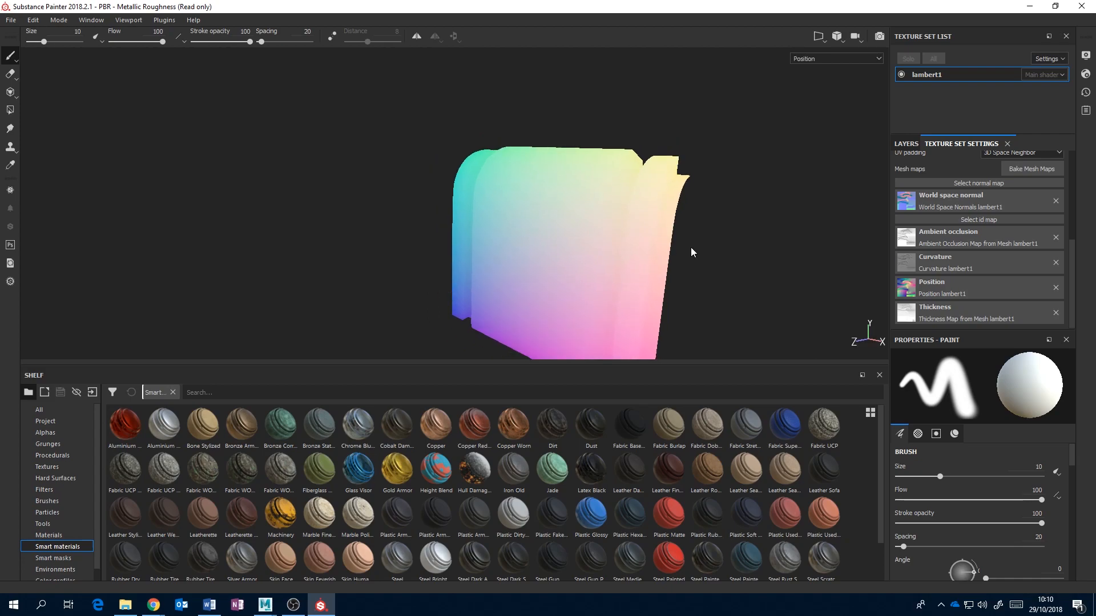
{"action": "left_click_drag", "start_coordinate": [517, 330], "coordinate": [611, 309], "text": "alt"}
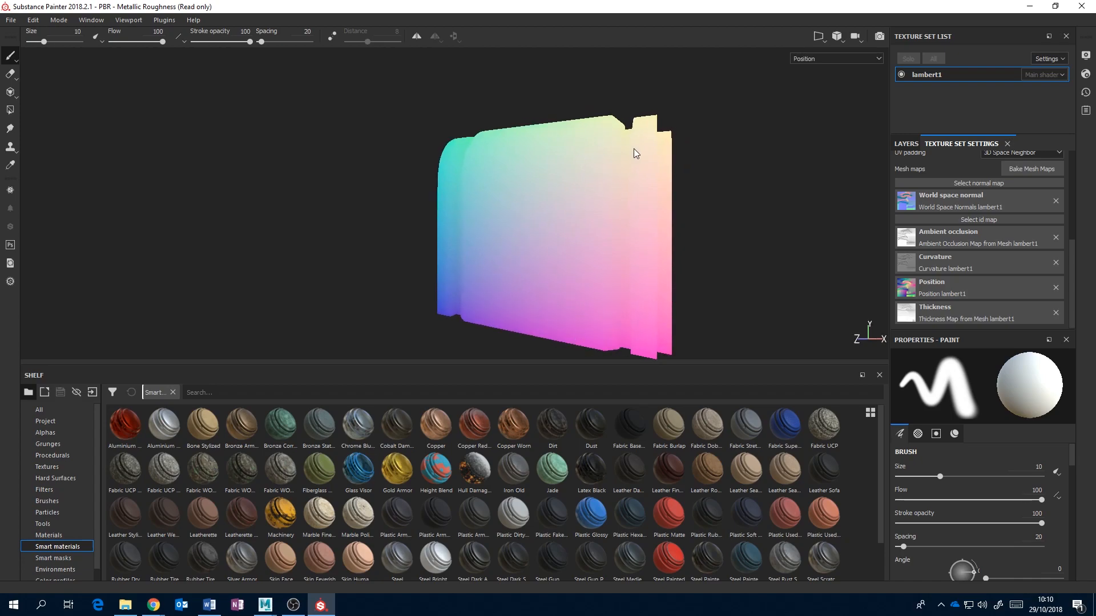
{"action": "left_click_drag", "start_coordinate": [643, 199], "coordinate": [526, 280], "text": "alt"}
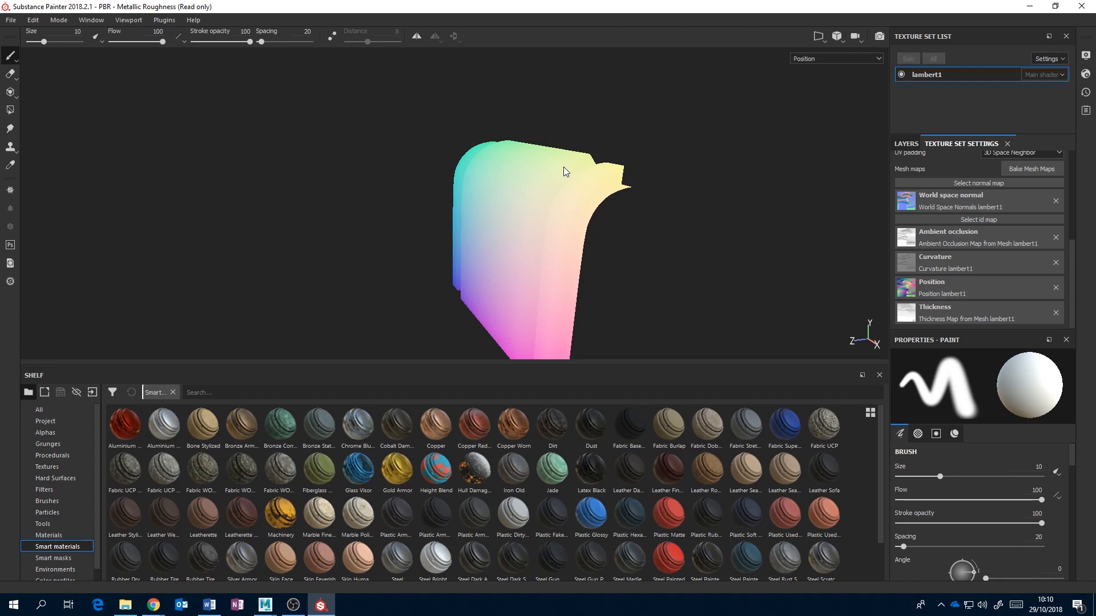
{"action": "key", "text": "b"}
{"action": "key", "text": "b"}
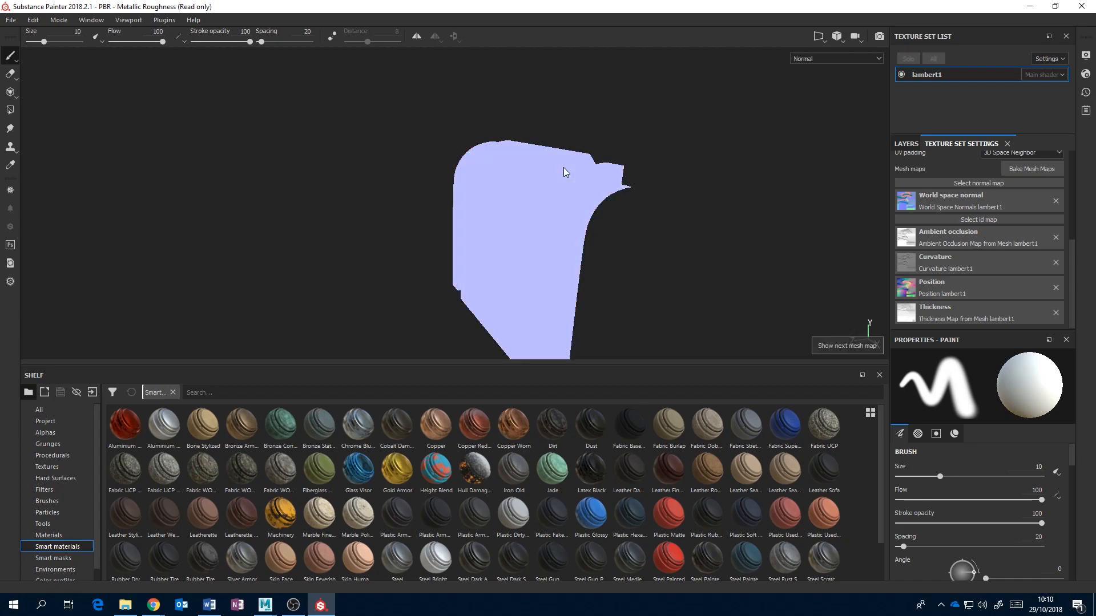
{"action": "key", "text": "b"}
{"action": "key", "text": "b"}
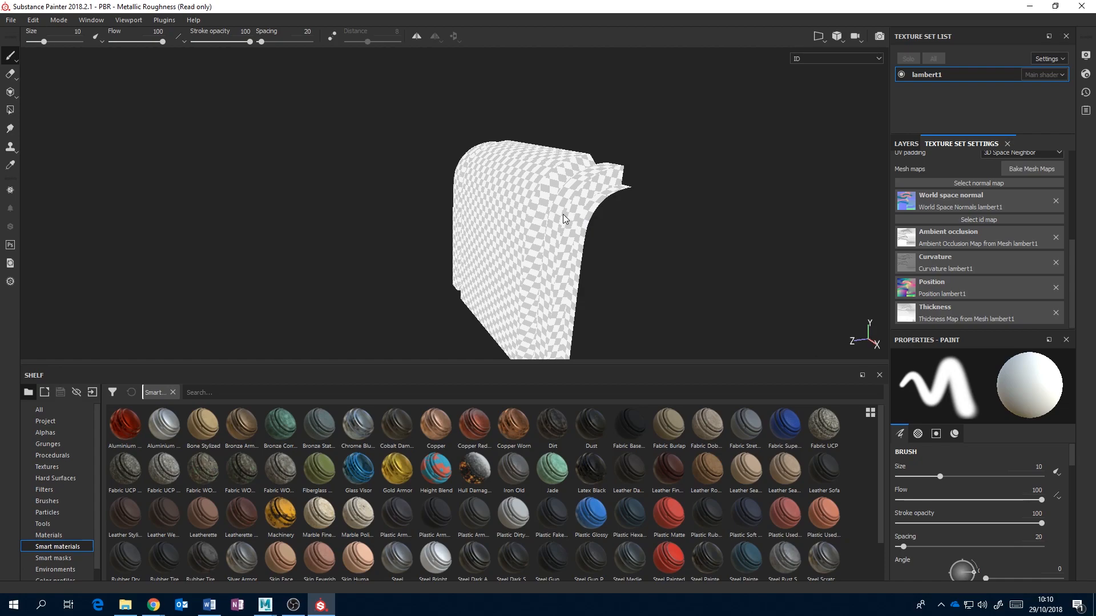
Return the viewport to the material display with the front of the wall panel facing the camera
{"action": "key", "text": "m"}
{"action": "mouse_move", "coordinate": [591, 259]}
{"action": "left_mouse_down", "text": "alt"}
{"action": "mouse_move", "coordinate": [590, 203]}
{"action": "mouse_move", "coordinate": [499, 211]}
{"action": "mouse_move", "coordinate": [560, 201]}
{"action": "mouse_move", "coordinate": [577, 232]}
{"action": "mouse_move", "coordinate": [516, 245]}
{"action": "mouse_move", "coordinate": [508, 221]}
{"action": "left_mouse_up", "text": "alt"}
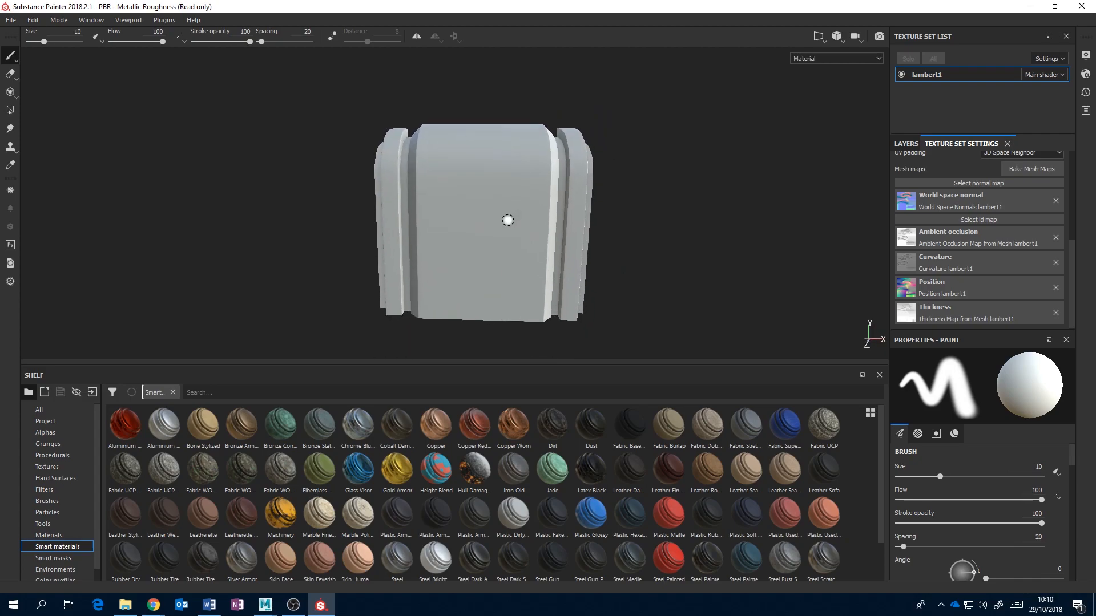
{"action": "scroll", "coordinate": [508, 220], "scroll_direction": "up", "scroll_amount": 2}
{"action": "middle_click_drag", "start_coordinate": [508, 221], "coordinate": [514, 201], "text": "alt"}
{"action": "left_click_drag", "start_coordinate": [514, 202], "coordinate": [522, 200], "text": "alt"}
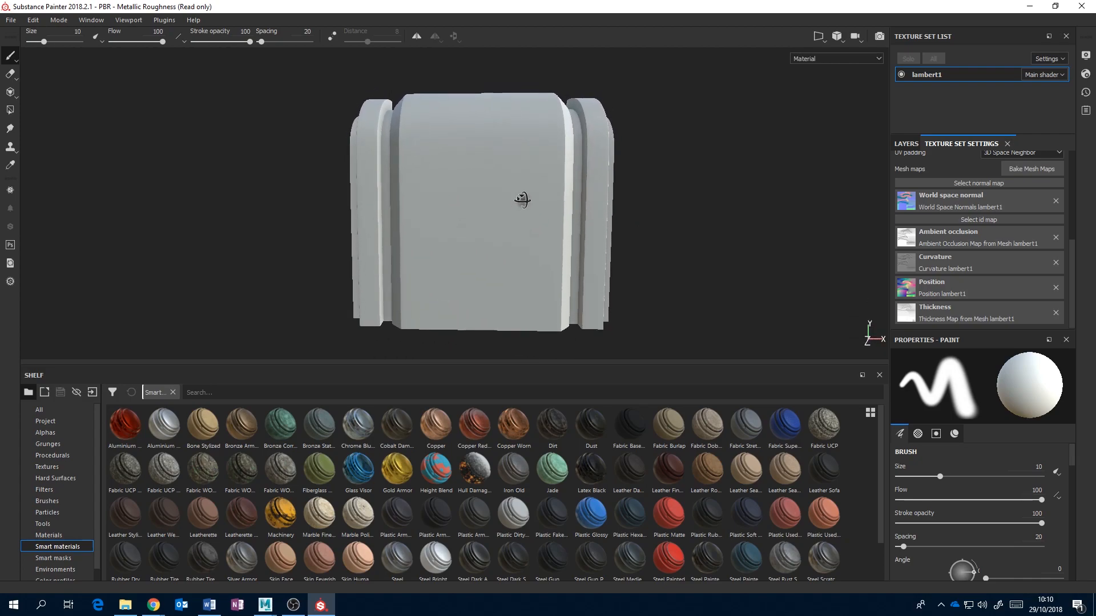
Show the layer stack of the lambert1 texture set and frame the wall panel in the viewport
{"action": "left_click", "coordinate": [905, 145]}
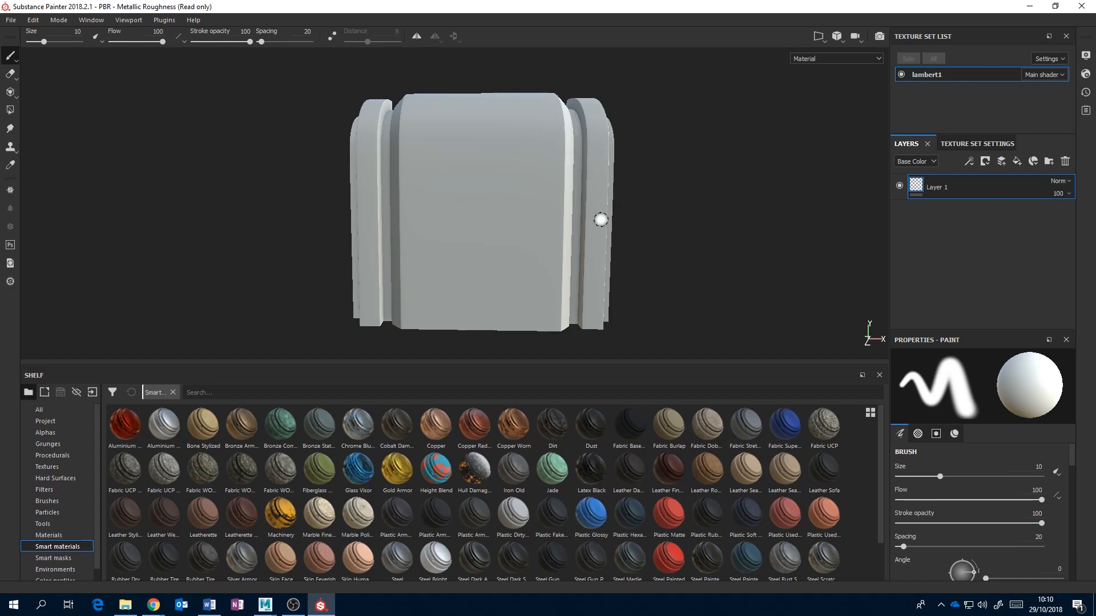
{"action": "mouse_move", "coordinate": [553, 188]}
{"action": "left_mouse_down", "text": "alt"}
{"action": "mouse_move", "coordinate": [568, 201]}
{"action": "mouse_move", "coordinate": [604, 188]}
{"action": "mouse_move", "coordinate": [528, 191]}
{"action": "mouse_move", "coordinate": [602, 188]}
{"action": "mouse_move", "coordinate": [542, 198]}
{"action": "left_mouse_up", "text": "alt"}
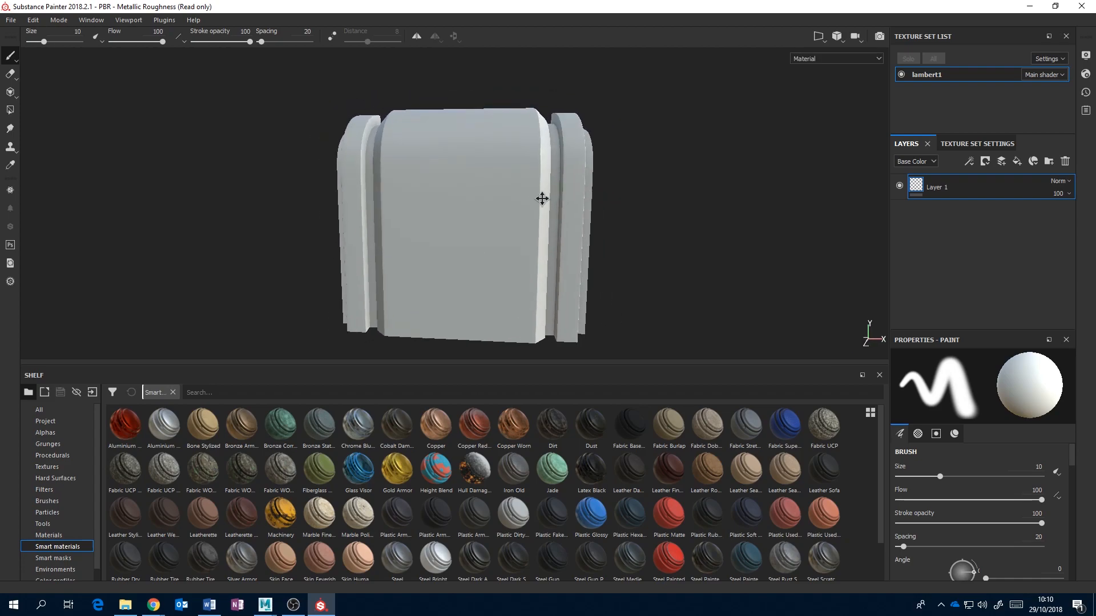
{"action": "key", "text": "f"}
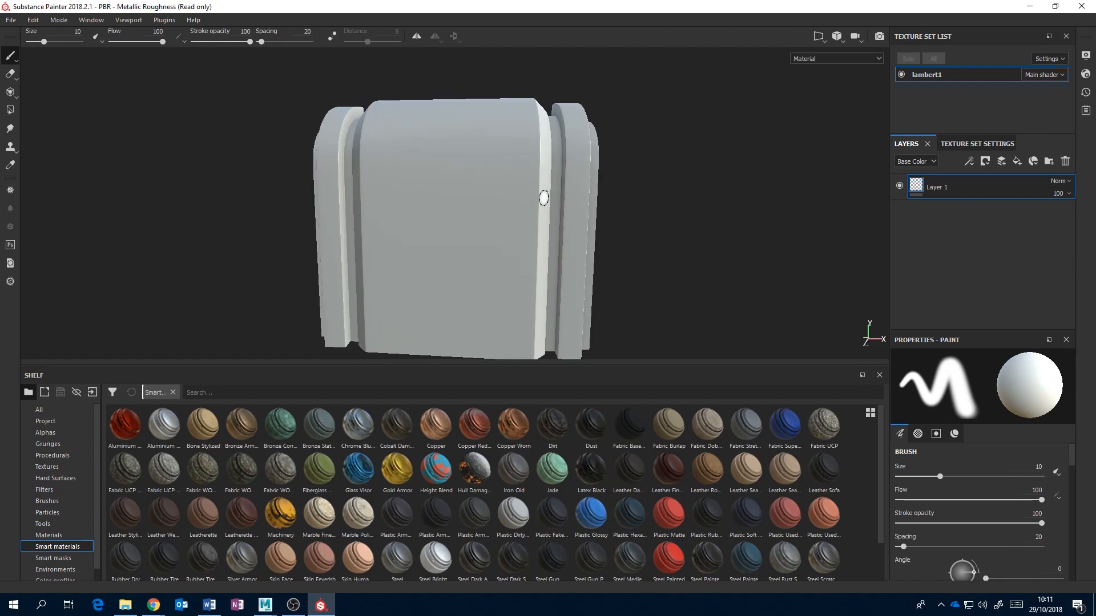
Delete Layer 1 from the lambert1 layer stack
{"action": "mouse_move", "coordinate": [482, 201]}
{"action": "middle_mouse_down", "text": "alt"}
{"action": "mouse_move", "coordinate": [514, 166]}
{"action": "mouse_move", "coordinate": [498, 198]}
{"action": "middle_mouse_up", "text": "alt"}
{"action": "scroll", "coordinate": [514, 166], "scroll_direction": "up", "scroll_amount": 4}
{"action": "left_click_drag", "start_coordinate": [498, 198], "coordinate": [589, 179], "text": "alt"}
{"action": "middle_click_drag", "start_coordinate": [590, 179], "coordinate": [621, 181], "text": "alt"}
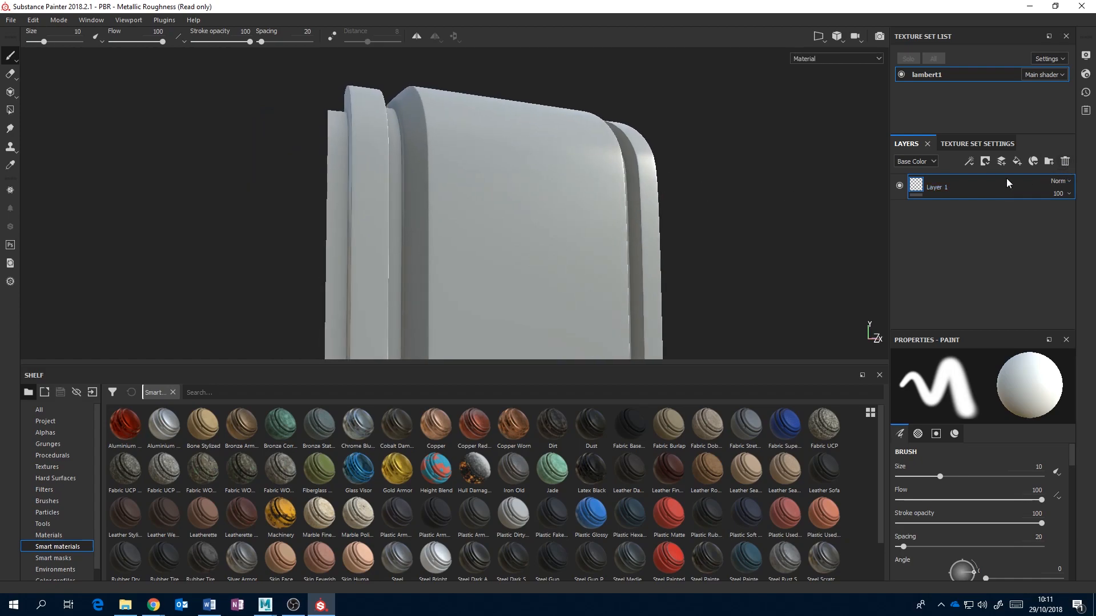
{"action": "left_click", "coordinate": [1065, 162]}
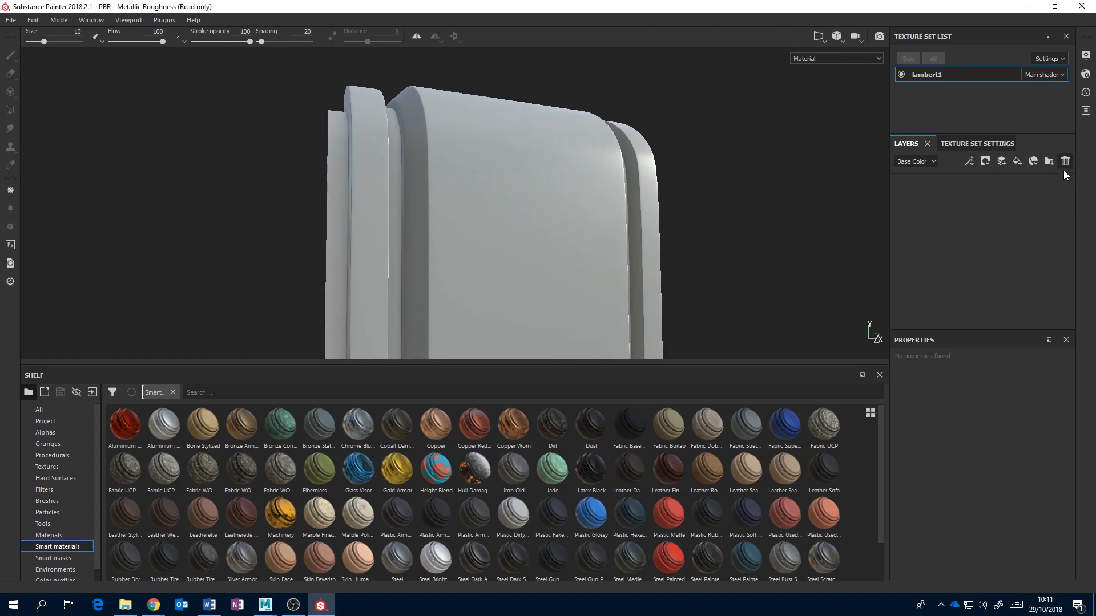
Add a fill layer to the empty stack and name it PaintRough
{"action": "left_click", "coordinate": [1023, 158]}
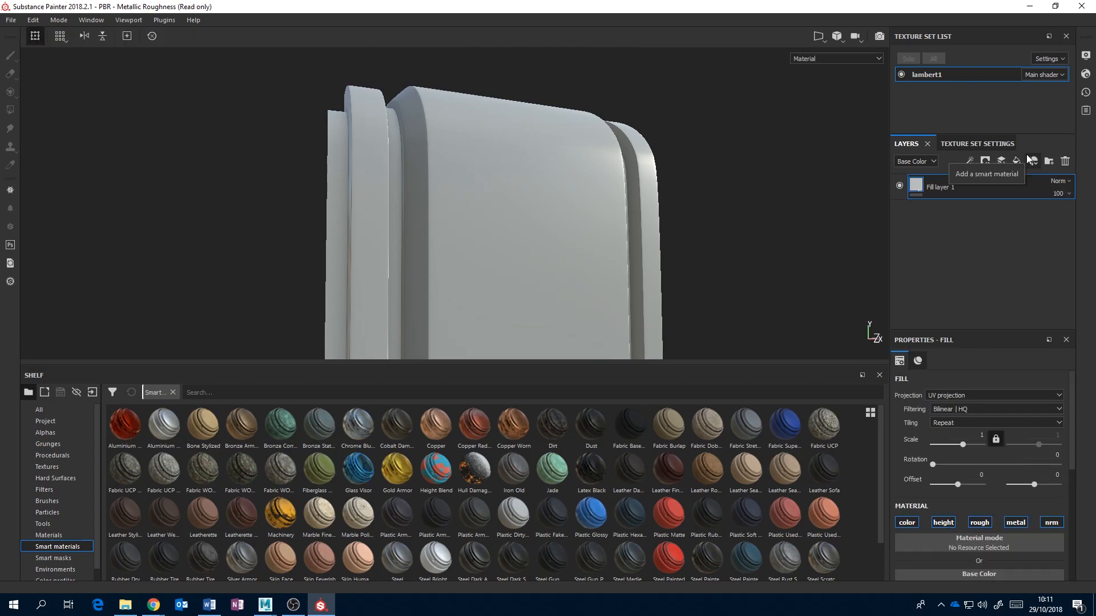
{"action": "double_click", "coordinate": [949, 189]}
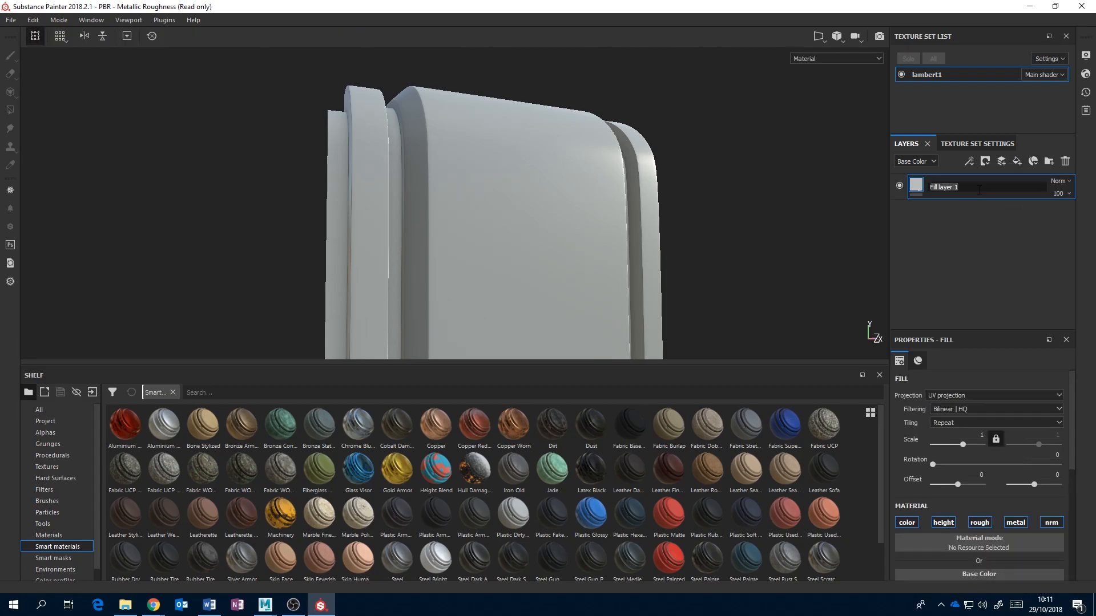
{"action": "type", "text": "PaintRough"}
{"action": "key", "text": "Return"}
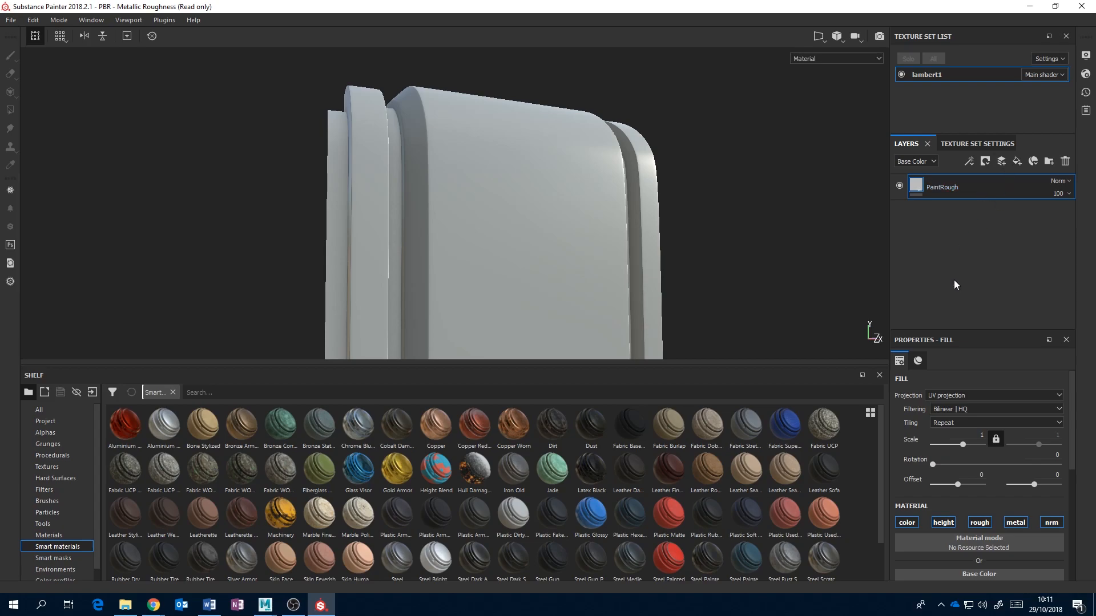
Turn off the height, metal and normal channels of the PaintRough fill, leaving only color and roughness active
{"action": "mouse_move", "coordinate": [1075, 413]}
{"action": "left_mouse_down"}
{"action": "mouse_move", "coordinate": [1066, 485]}
{"action": "mouse_move", "coordinate": [1076, 416]}
{"action": "mouse_move", "coordinate": [1070, 461]}
{"action": "left_mouse_up"}
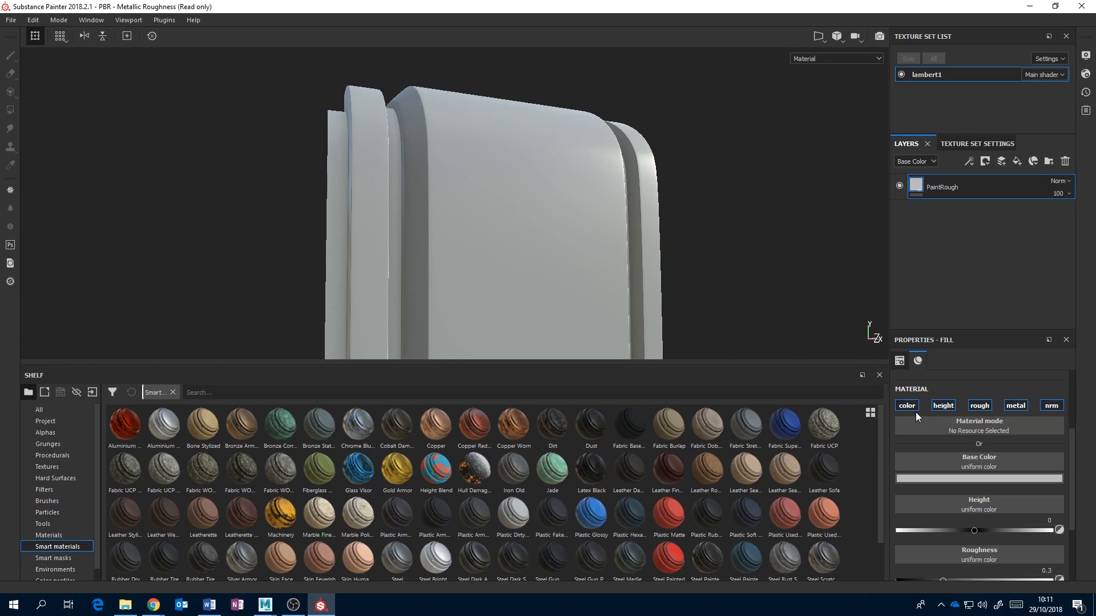
{"action": "left_click", "coordinate": [944, 407]}
{"action": "left_click", "coordinate": [1017, 404]}
{"action": "left_click_drag", "start_coordinate": [1072, 451], "coordinate": [1076, 509]}
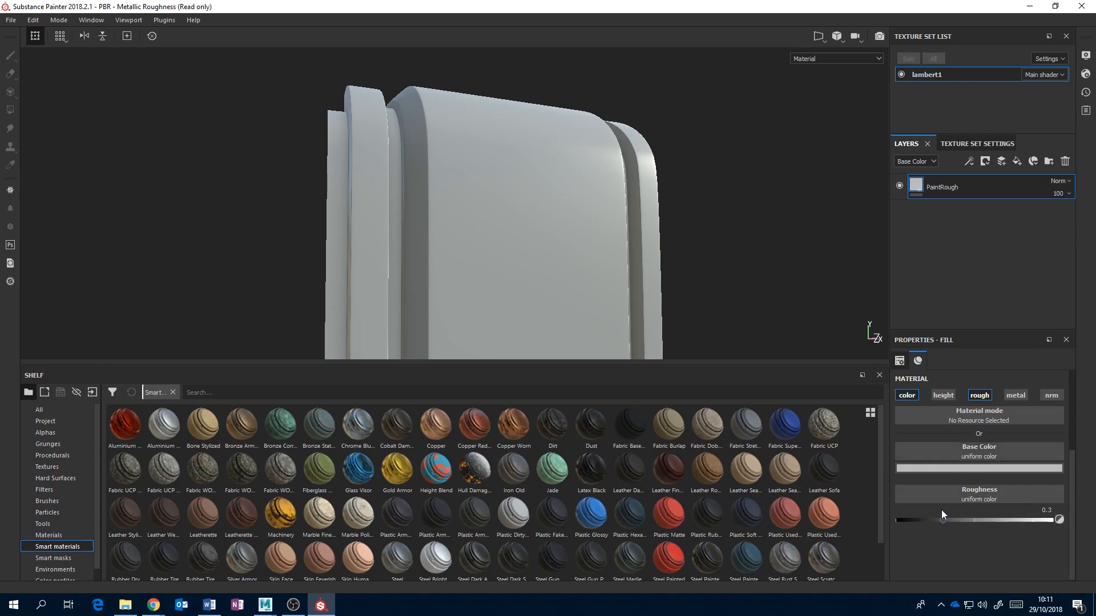
Set PaintRough's base color to a muted blue-grey of about R 0.201, G 0.235, B 0.240
{"action": "left_click", "coordinate": [979, 467]}
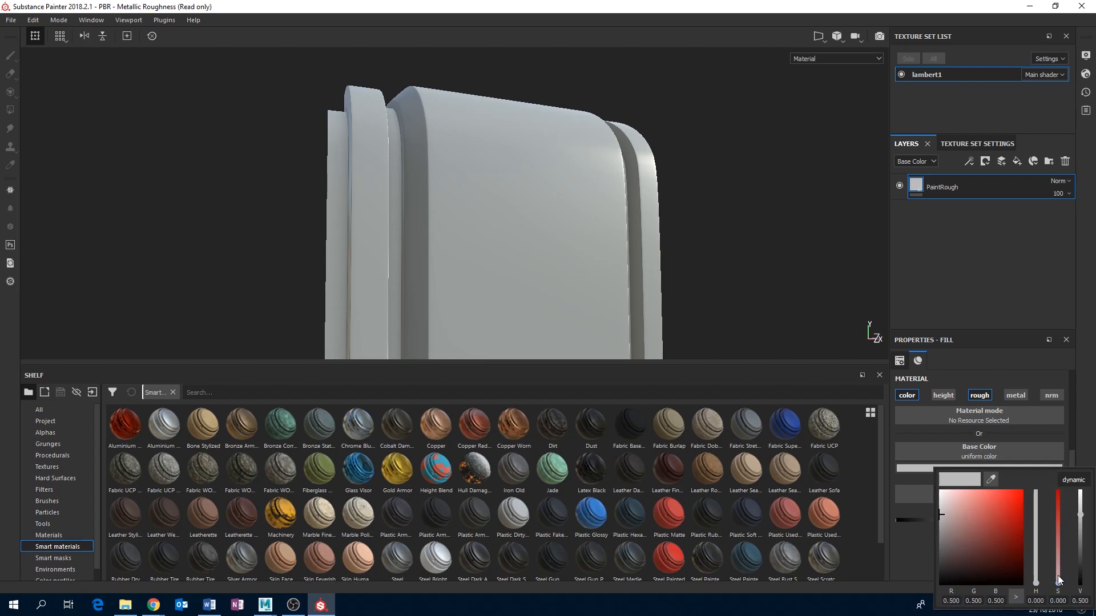
{"action": "left_click_drag", "start_coordinate": [1034, 558], "coordinate": [1039, 535]}
{"action": "left_click_drag", "start_coordinate": [964, 538], "coordinate": [946, 534]}
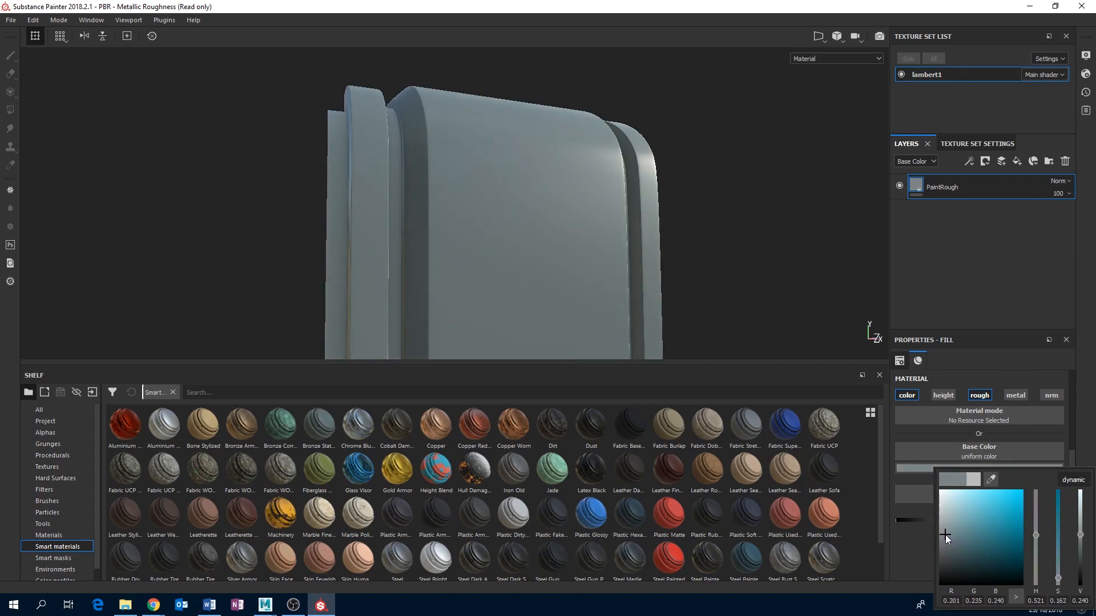
{"action": "left_click", "coordinate": [988, 357]}
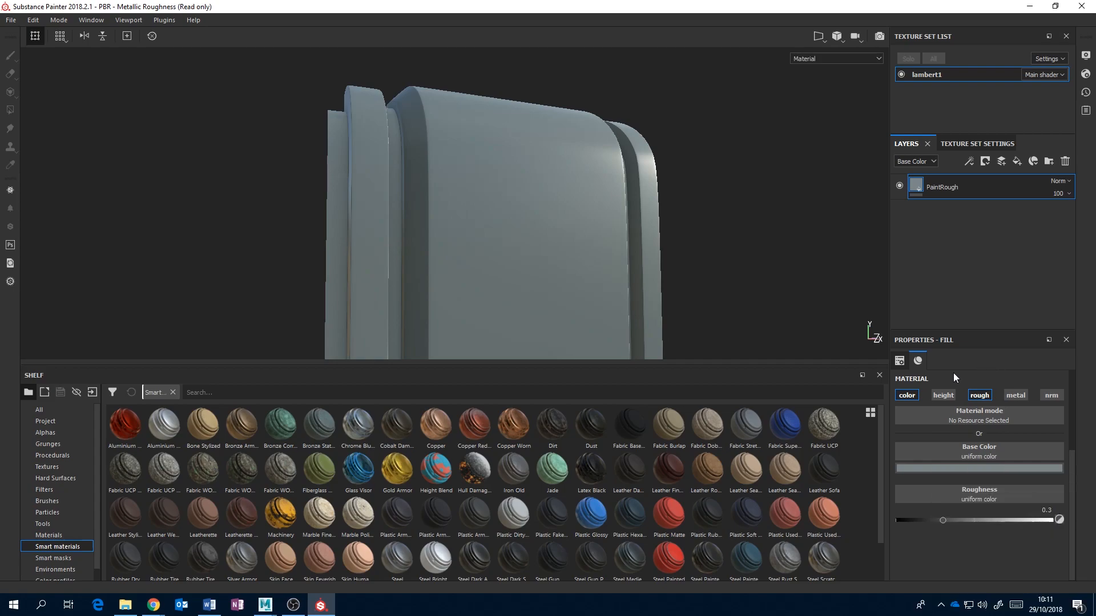
Raise PaintRough's roughness to about 0.58, judging the highlights on the wall panel from several angles
{"action": "left_click_drag", "start_coordinate": [677, 288], "coordinate": [711, 300], "text": "alt"}
{"action": "left_click_drag", "start_coordinate": [660, 261], "coordinate": [667, 264], "text": "alt"}
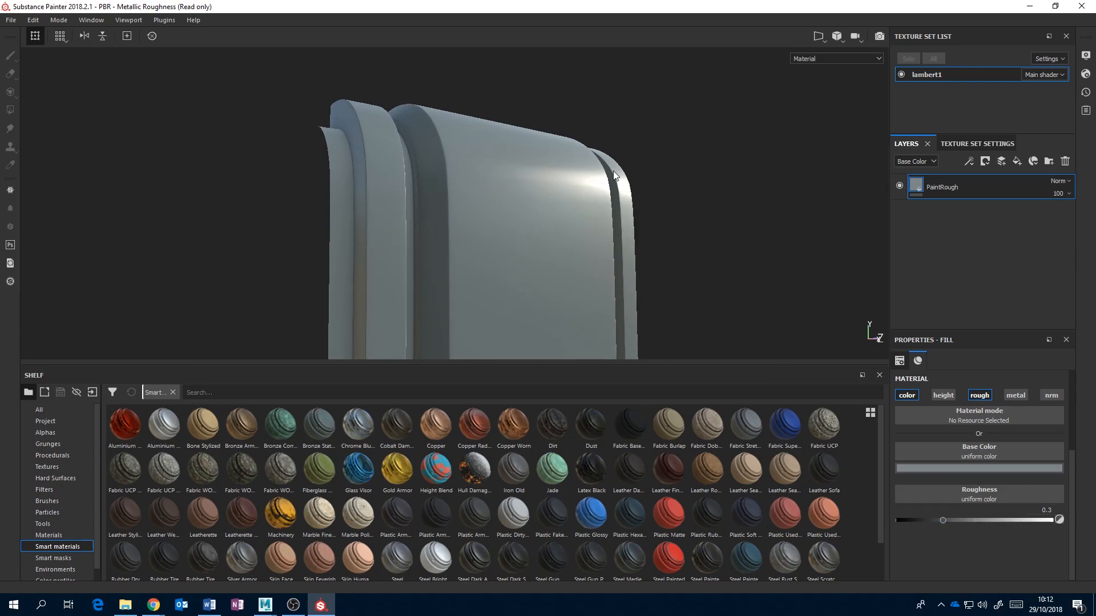
{"action": "left_click_drag", "start_coordinate": [943, 520], "coordinate": [969, 510]}
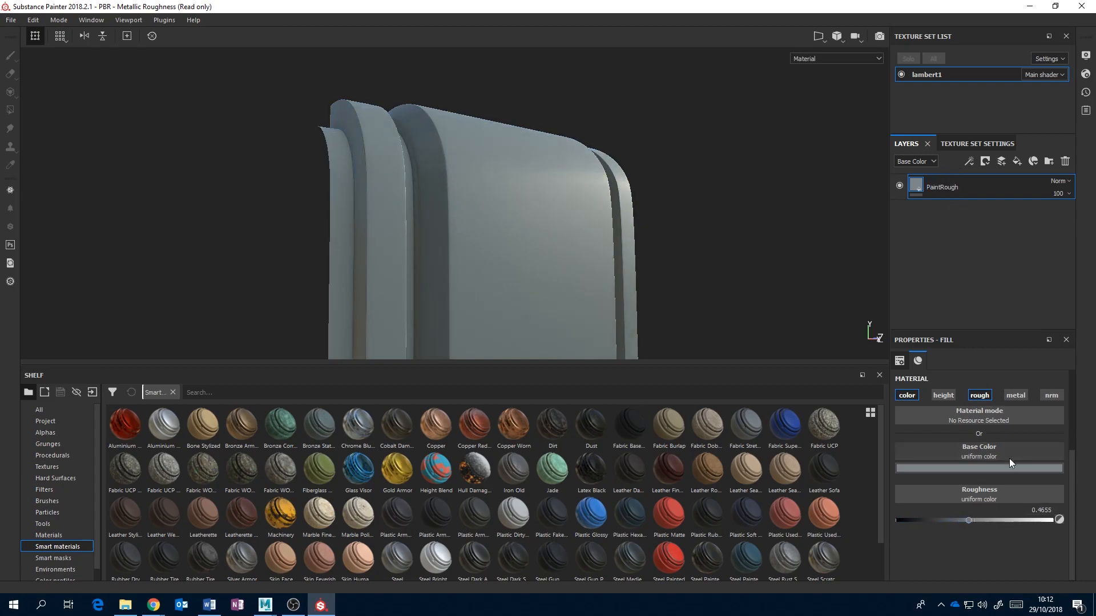
{"action": "left_click_drag", "start_coordinate": [970, 519], "coordinate": [987, 515]}
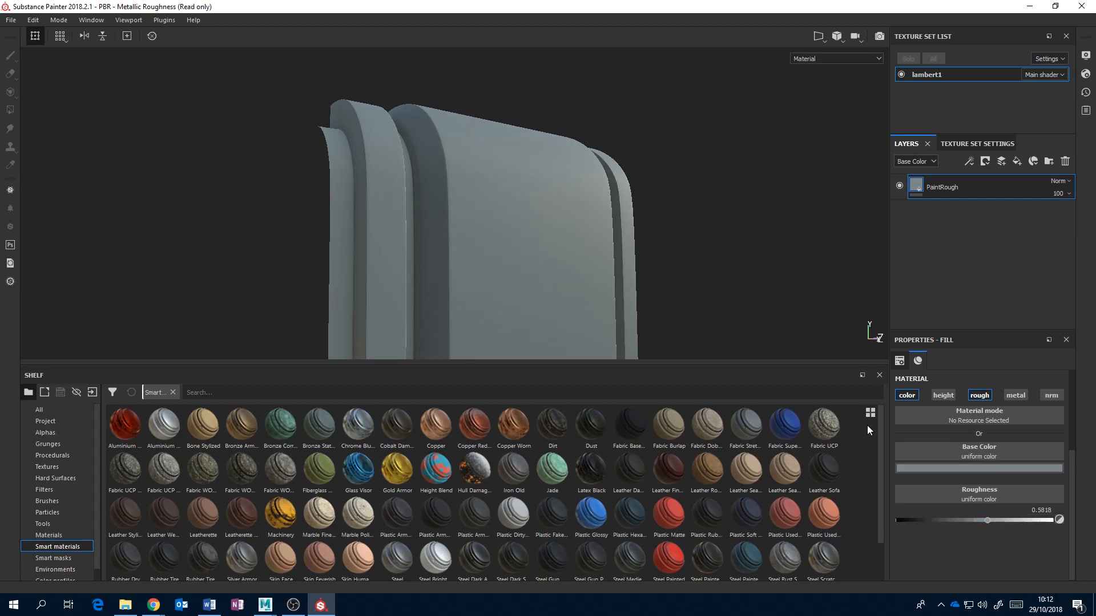
{"action": "mouse_move", "coordinate": [607, 201]}
{"action": "left_mouse_down", "text": "alt"}
{"action": "mouse_move", "coordinate": [594, 223]}
{"action": "mouse_move", "coordinate": [605, 214]}
{"action": "left_mouse_up", "text": "alt"}
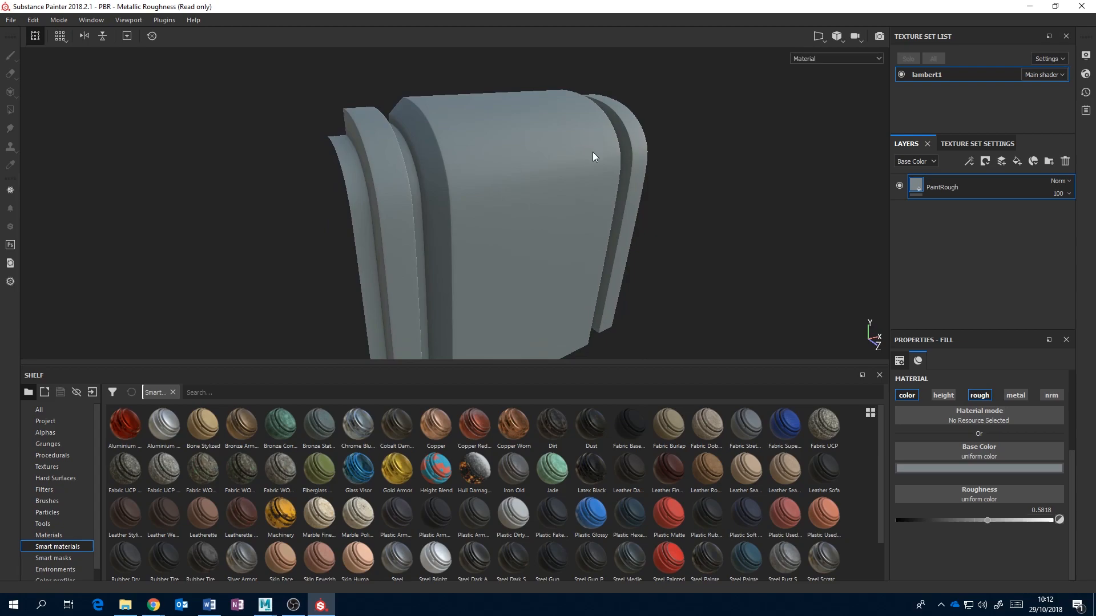
{"action": "left_click_drag", "start_coordinate": [576, 196], "coordinate": [566, 172], "text": "alt"}
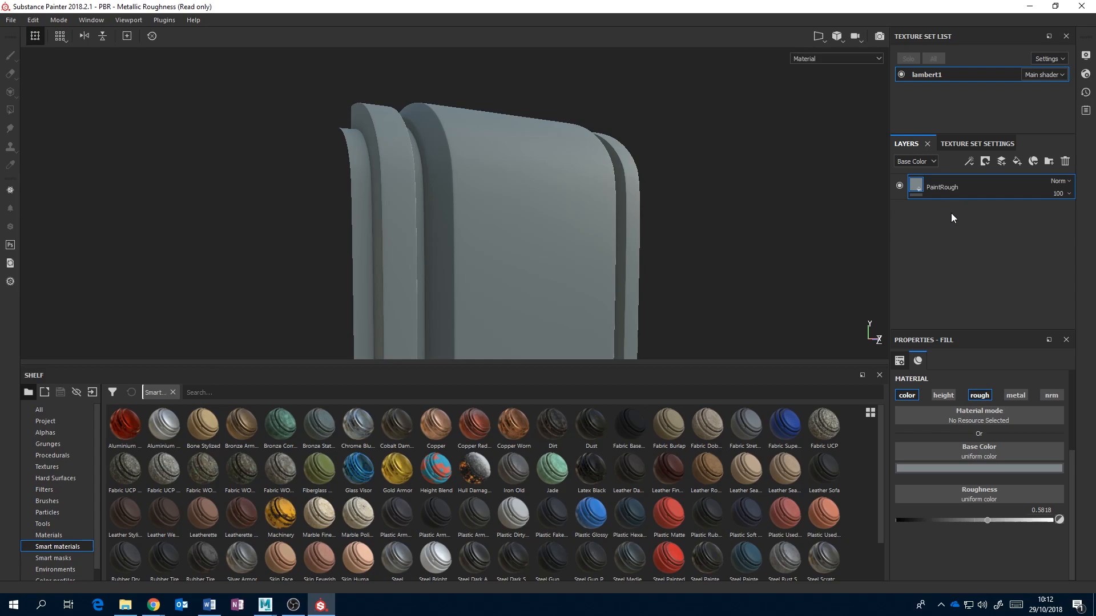
Duplicate the PaintRough layer and rename the copy PaintGlossy
{"action": "right_click", "coordinate": [957, 184]}
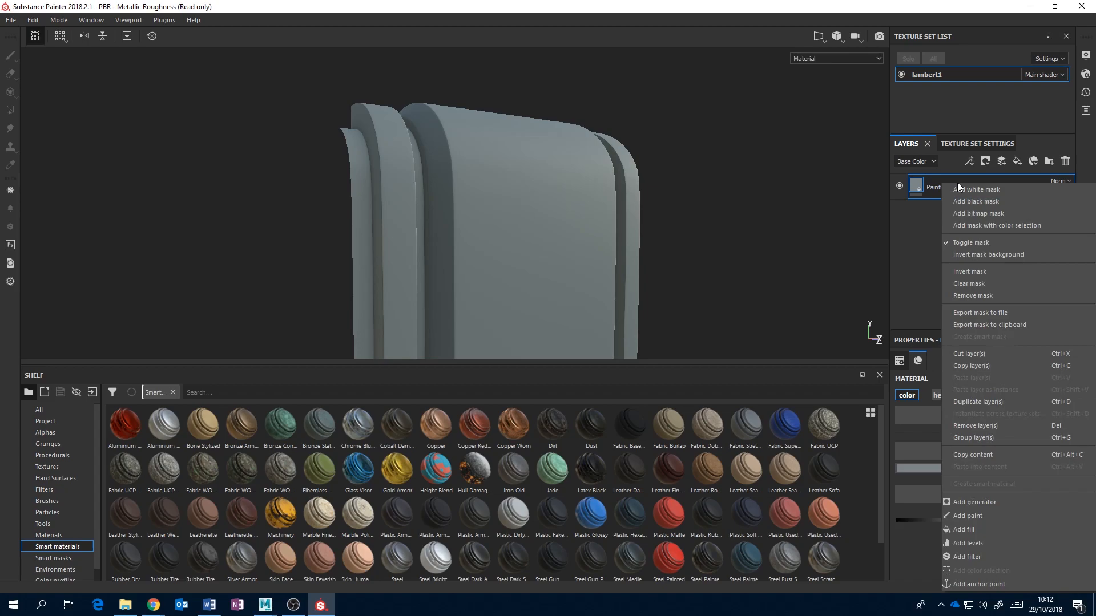
{"action": "left_click", "coordinate": [1000, 402]}
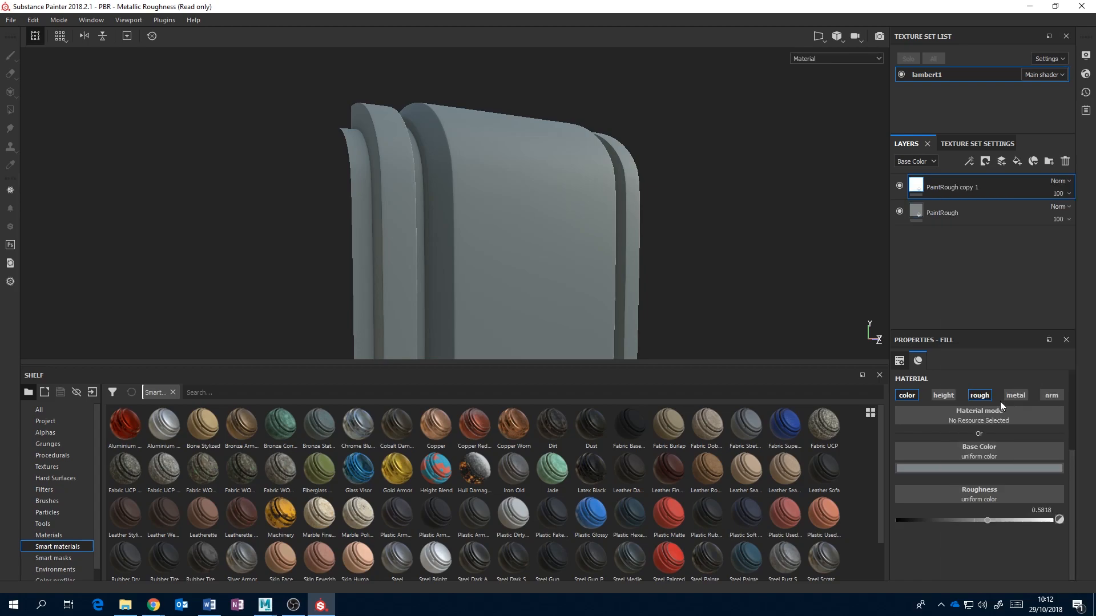
{"action": "double_click", "coordinate": [967, 187]}
{"action": "left_click_drag", "start_coordinate": [956, 189], "coordinate": [946, 191]}
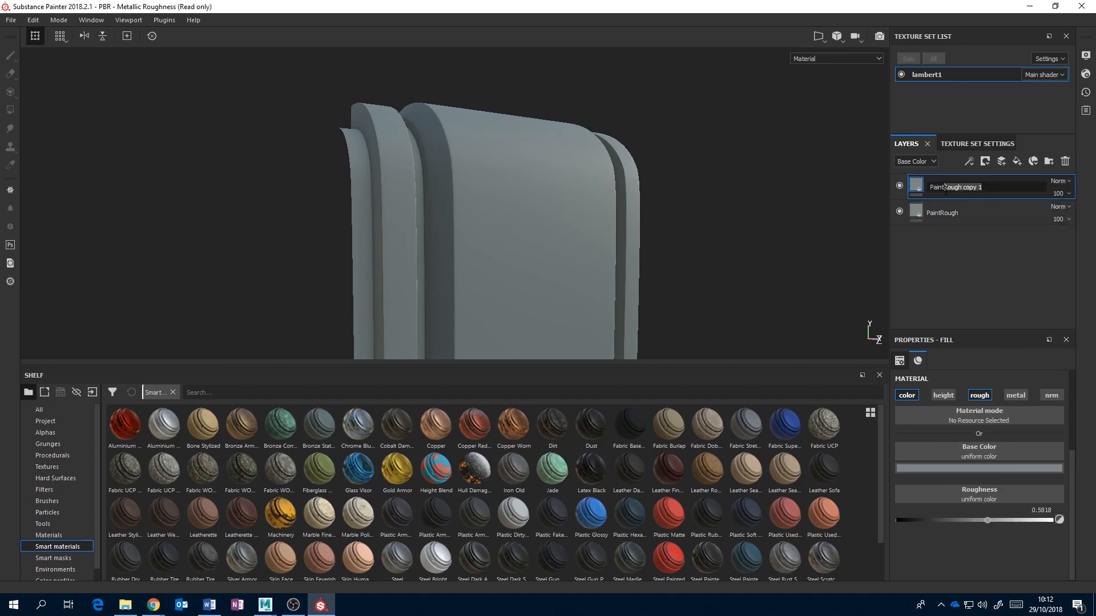
{"action": "type", "text": "Glossy"}
{"action": "key", "text": "Return"}
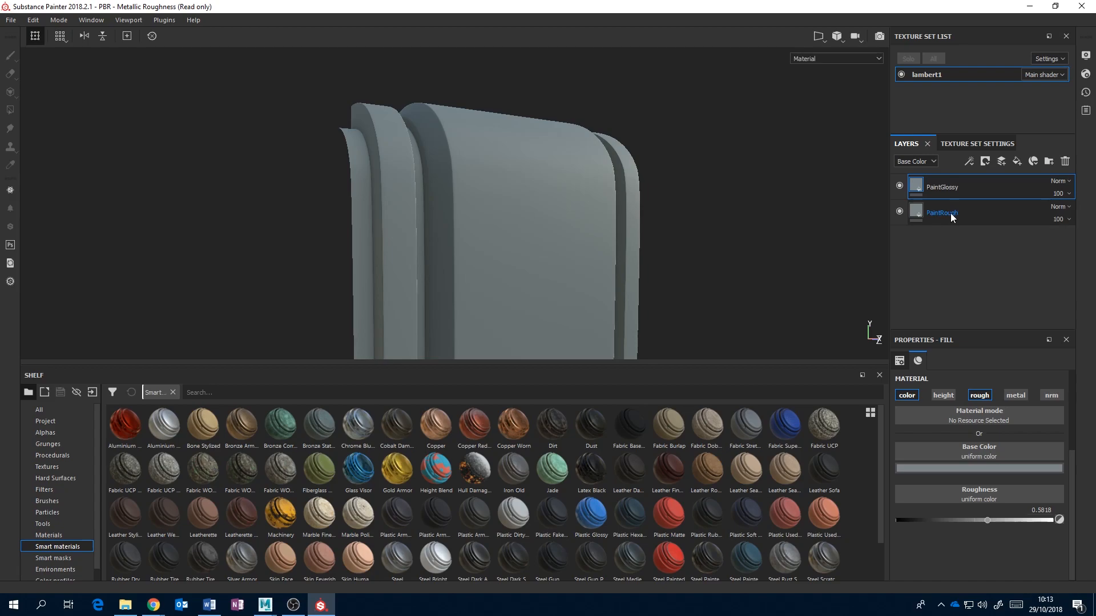
Lower PaintGlossy's roughness to about 0.39, comparing its highlights with PaintRough by toggling the layer's visibility
{"action": "mouse_move", "coordinate": [690, 276]}
{"action": "left_mouse_down", "text": "alt"}
{"action": "mouse_move", "coordinate": [690, 245]}
{"action": "mouse_move", "coordinate": [697, 257]}
{"action": "left_mouse_up", "text": "alt"}
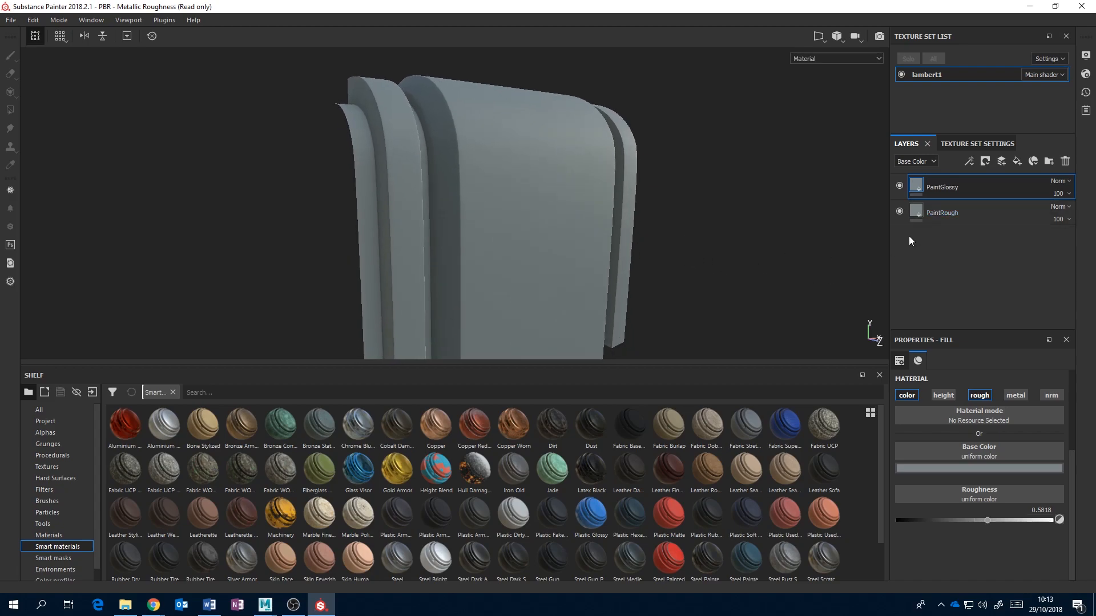
{"action": "left_click", "coordinate": [982, 520]}
{"action": "left_click_drag", "start_coordinate": [978, 520], "coordinate": [934, 518]}
{"action": "left_click_drag", "start_coordinate": [731, 275], "coordinate": [792, 247], "text": "alt"}
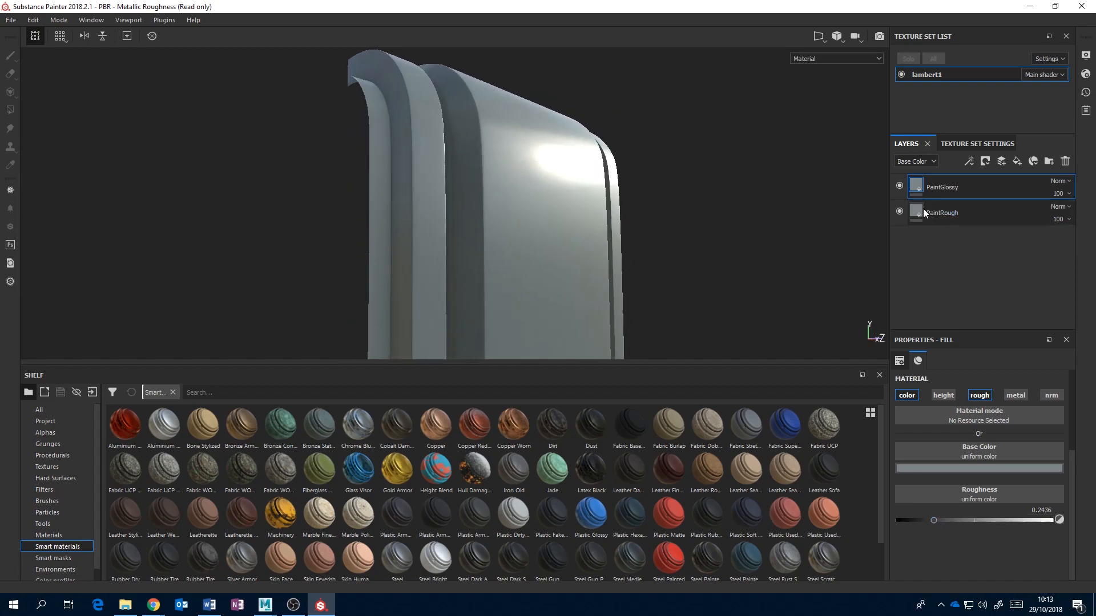
{"action": "left_click", "coordinate": [899, 186]}
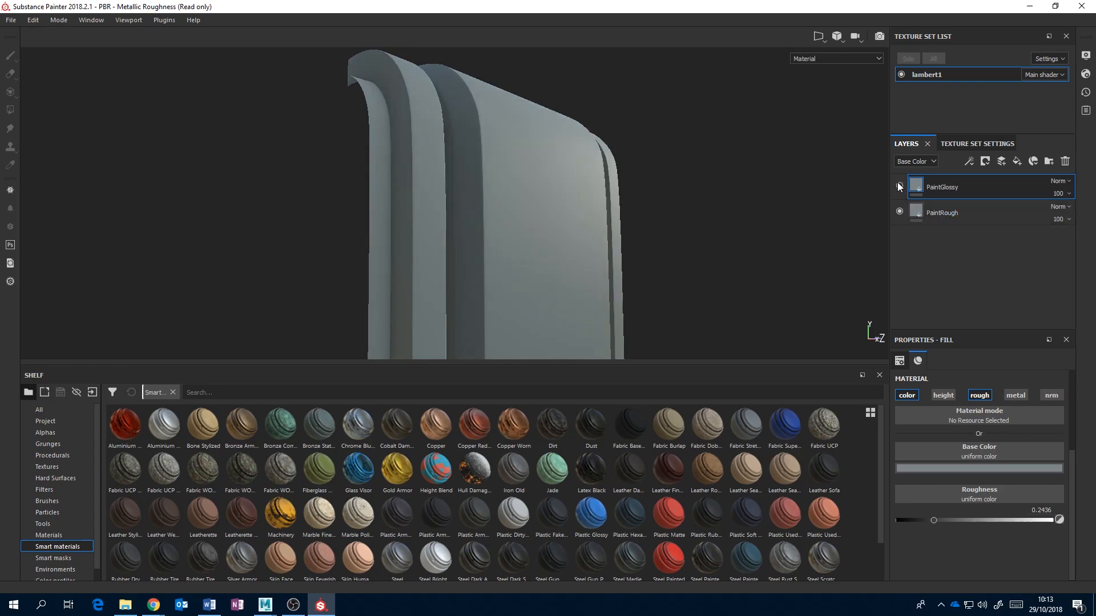
{"action": "left_click", "coordinate": [900, 185]}
{"action": "left_click_drag", "start_coordinate": [701, 255], "coordinate": [693, 275], "text": "alt"}
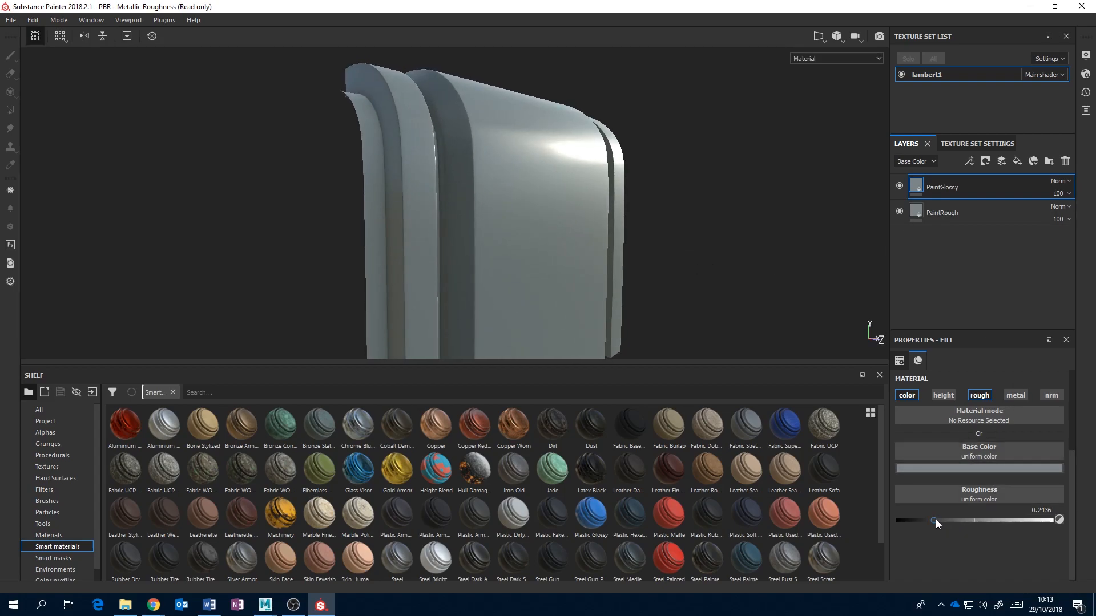
{"action": "left_click_drag", "start_coordinate": [934, 520], "coordinate": [957, 519]}
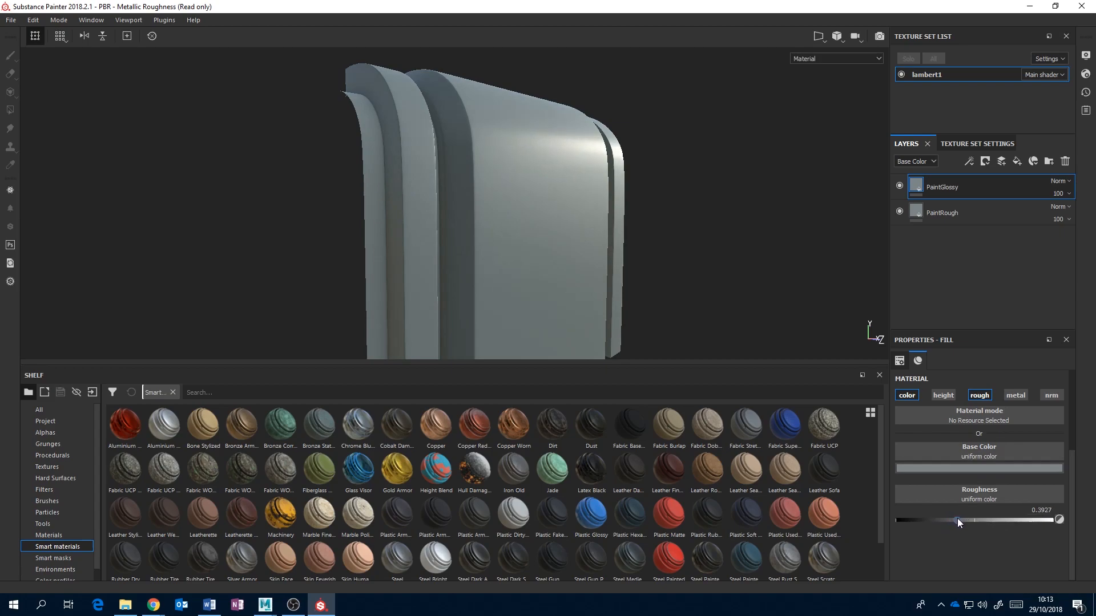
Darken PaintGlossy's base color slightly and shift its hue towards blue, to about R 0.173, G 0.197, B 0.206
{"action": "left_click", "coordinate": [988, 469]}
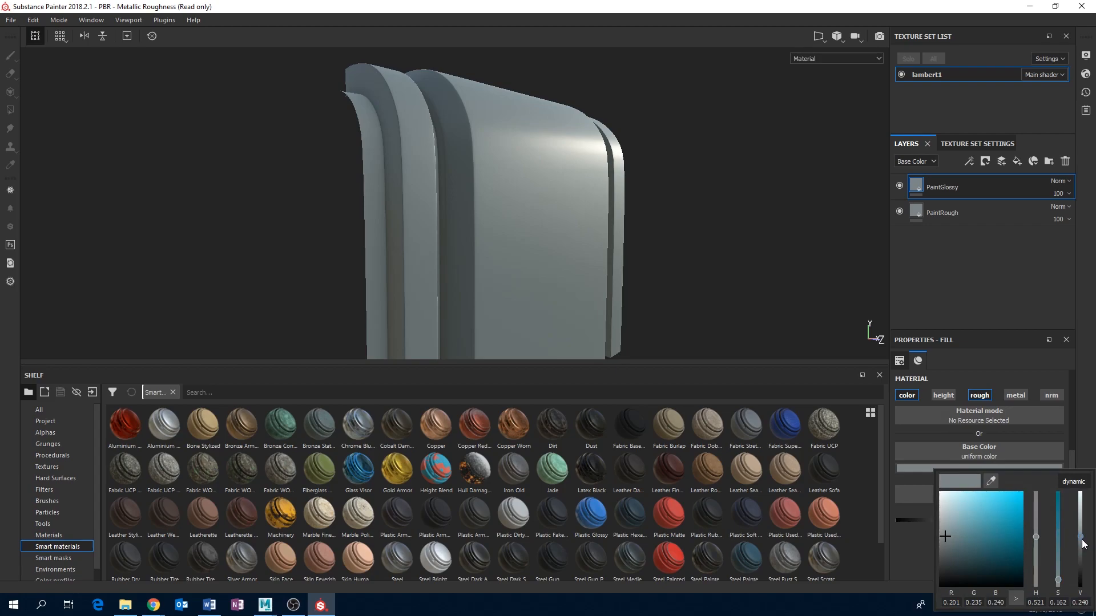
{"action": "left_click_drag", "start_coordinate": [1081, 542], "coordinate": [1081, 545]}
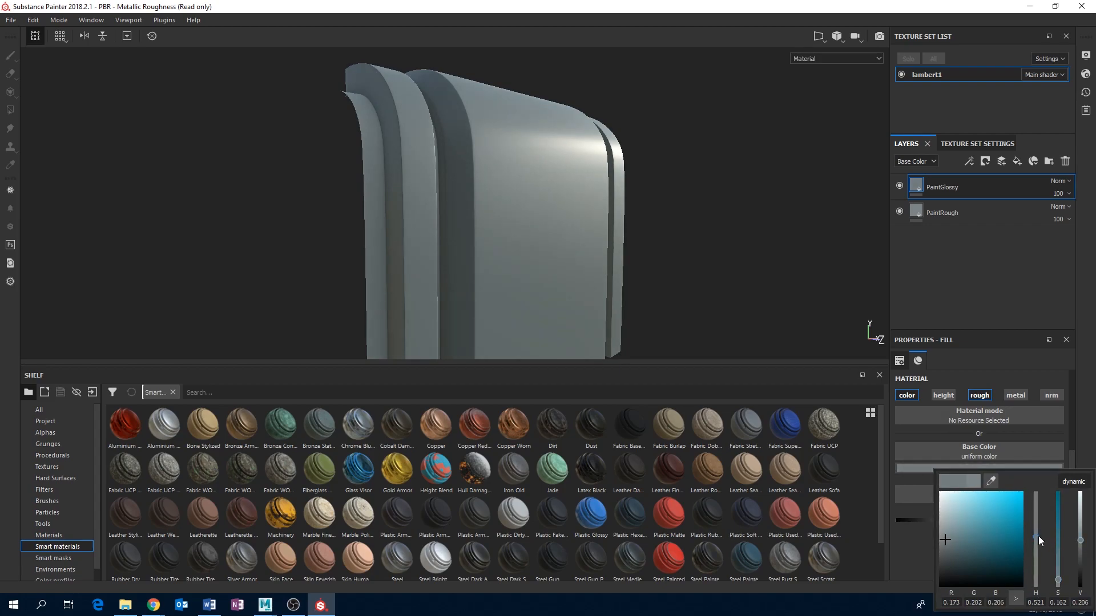
{"action": "left_click", "coordinate": [1036, 535]}
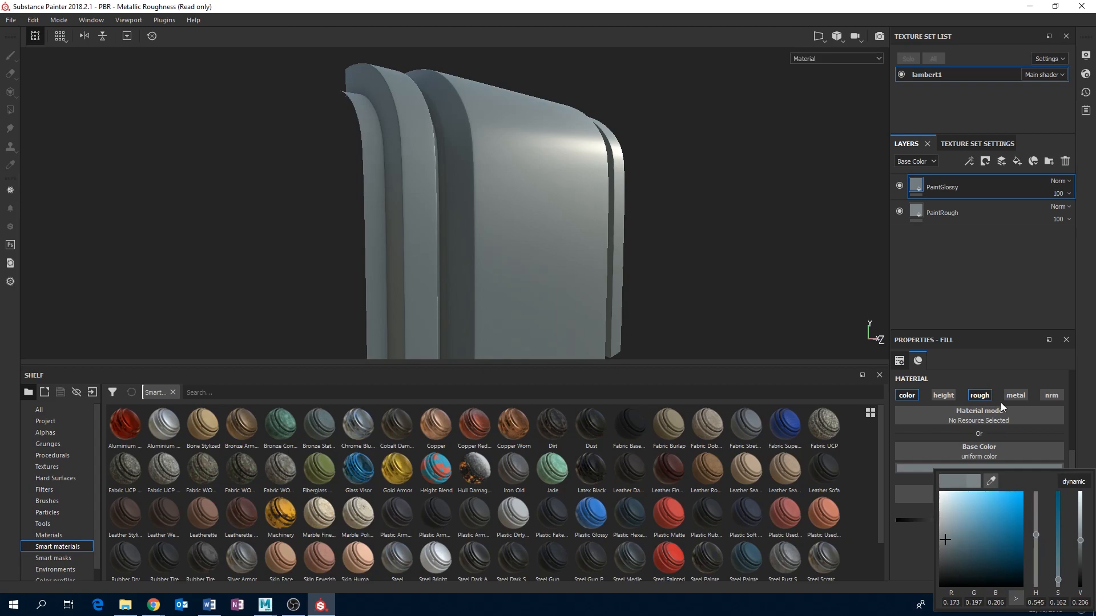
{"action": "left_click", "coordinate": [994, 358]}
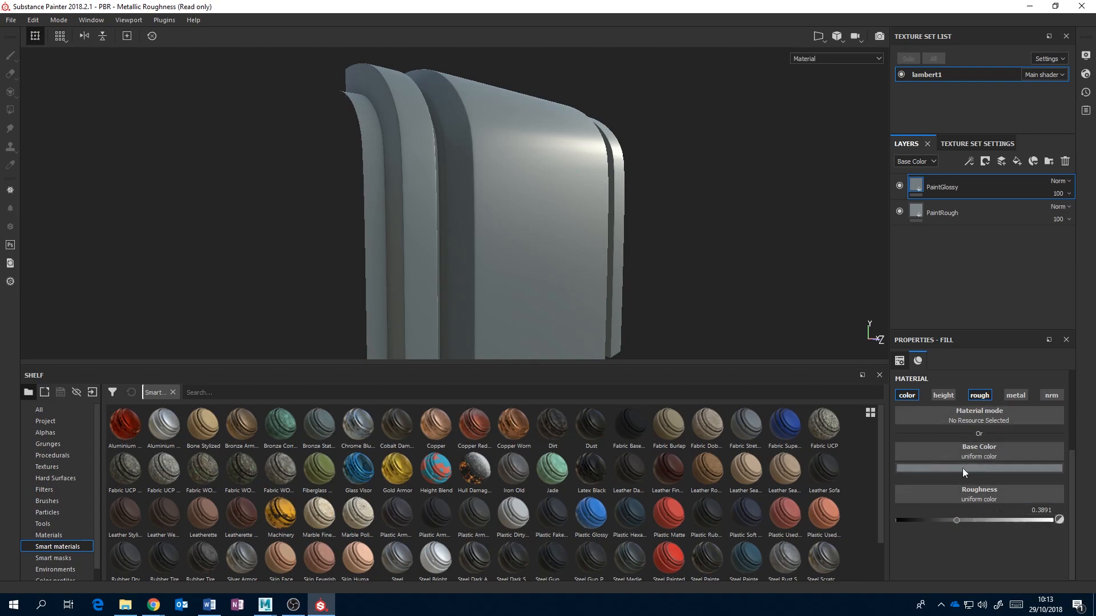
Compare the panel with PaintGlossy hidden and shown, and add a black mask to that layer
{"action": "left_click", "coordinate": [900, 185]}
{"action": "left_click", "coordinate": [900, 185]}
{"action": "right_click", "coordinate": [940, 187]}
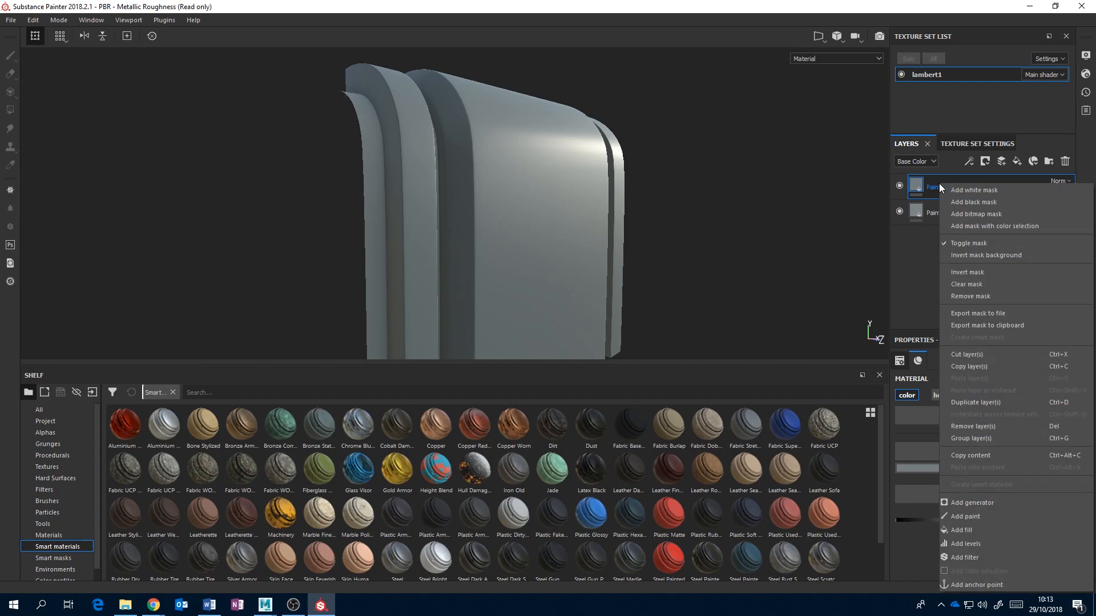
{"action": "left_click", "coordinate": [970, 203]}
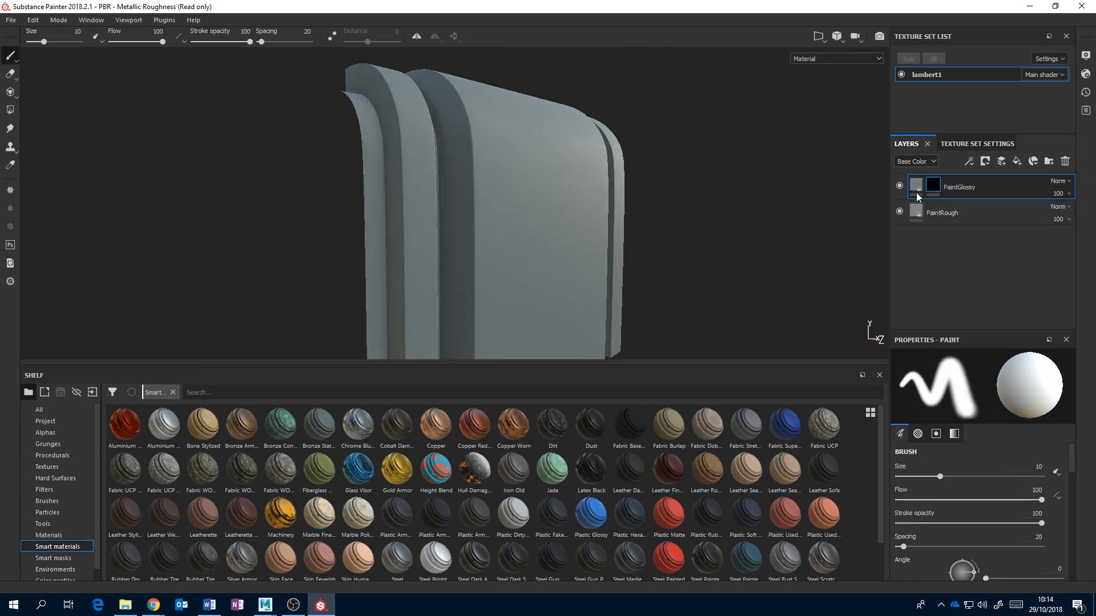
Add a fill effect to PaintGlossy's black mask
{"action": "mouse_move", "coordinate": [934, 185]}
{"action": "mouse_move", "coordinate": [587, 133]}
{"action": "left_mouse_down"}
{"action": "mouse_move", "coordinate": [556, 178]}
{"action": "mouse_move", "coordinate": [537, 257]}
{"action": "mouse_move", "coordinate": [552, 197]}
{"action": "mouse_move", "coordinate": [585, 164]}
{"action": "left_mouse_up"}
{"action": "mouse_move", "coordinate": [685, 249]}
{"action": "left_mouse_down", "text": "alt"}
{"action": "mouse_move", "coordinate": [594, 240]}
{"action": "mouse_move", "coordinate": [705, 232]}
{"action": "mouse_move", "coordinate": [741, 247]}
{"action": "mouse_move", "coordinate": [712, 227]}
{"action": "mouse_move", "coordinate": [597, 257]}
{"action": "mouse_move", "coordinate": [712, 232]}
{"action": "mouse_move", "coordinate": [636, 259]}
{"action": "mouse_move", "coordinate": [649, 235]}
{"action": "mouse_move", "coordinate": [636, 247]}
{"action": "left_mouse_up", "text": "alt"}
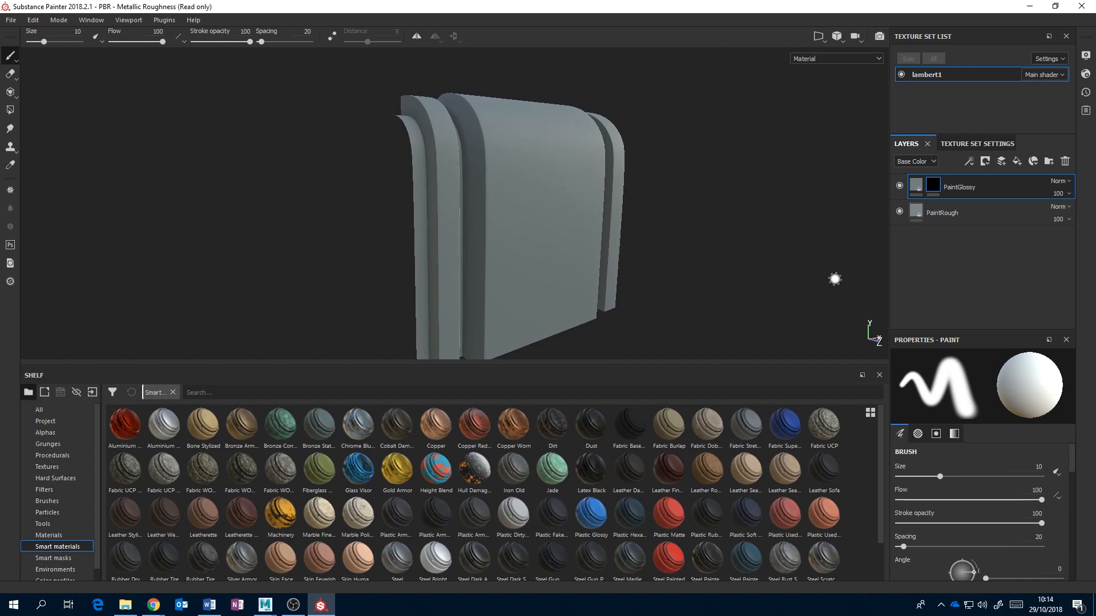
{"action": "right_click", "coordinate": [935, 187]}
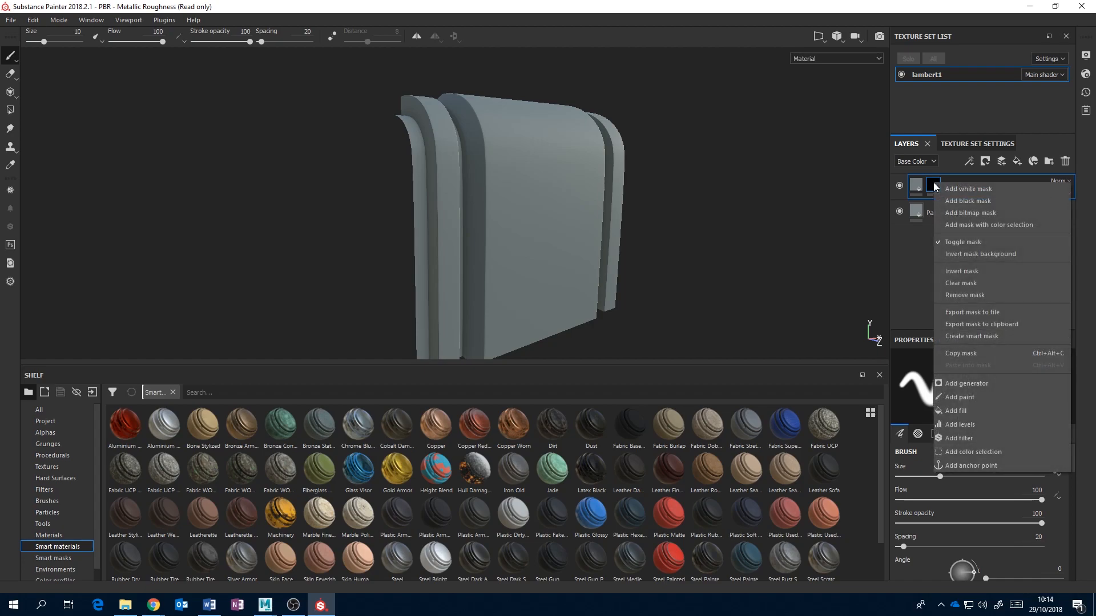
{"action": "left_click", "coordinate": [972, 410]}
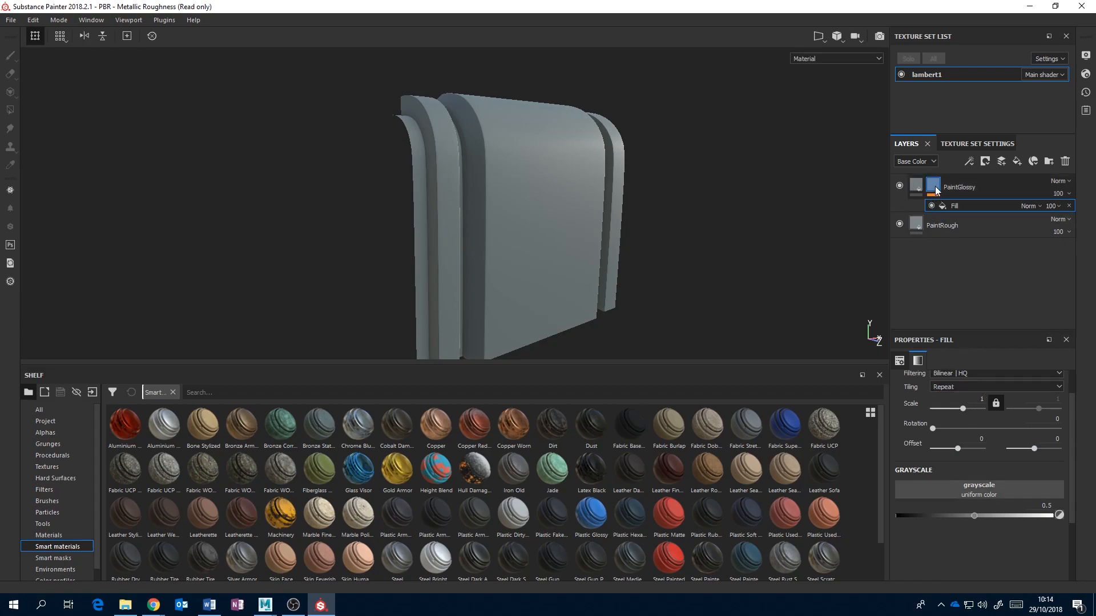
Open the grayscale resource choices for the fill in PaintGlossy's mask and search them for "grunge"
{"action": "mouse_move", "coordinate": [936, 191]}
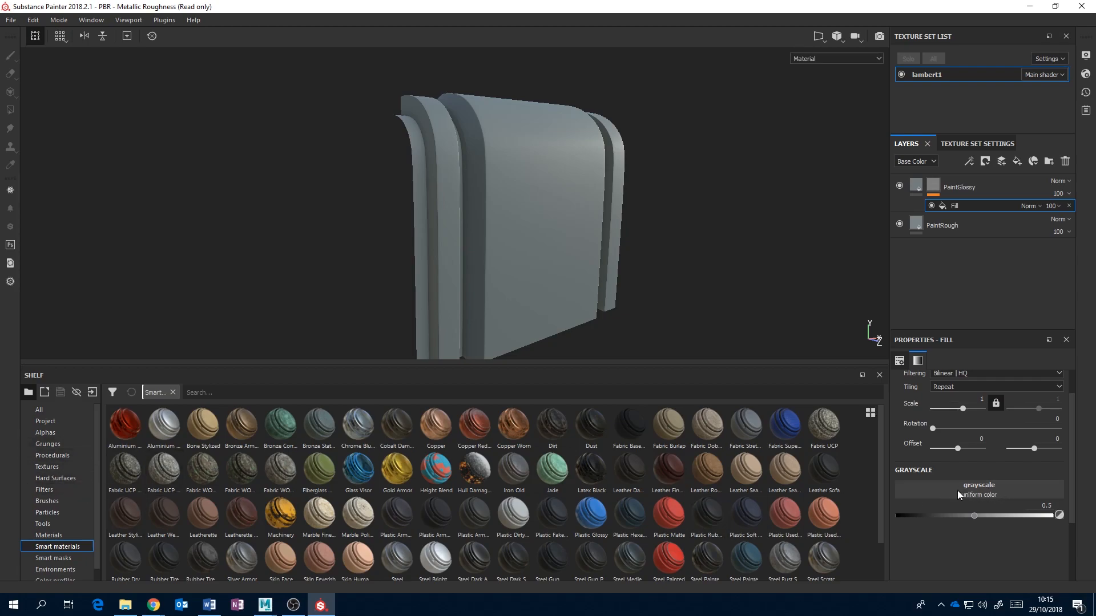
{"action": "left_click", "coordinate": [1010, 486]}
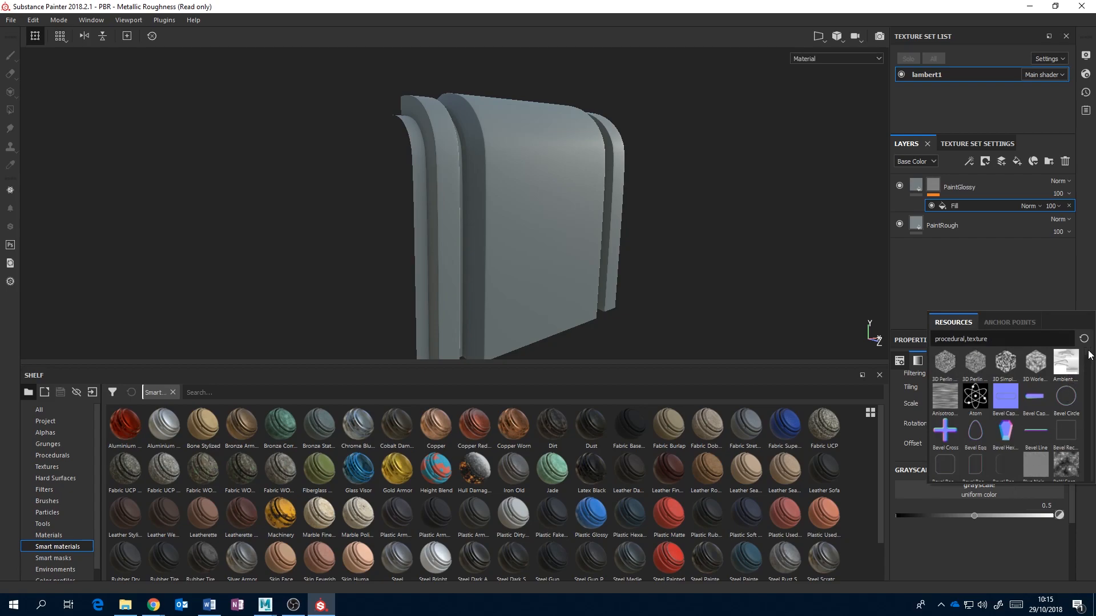
{"action": "left_click_drag", "start_coordinate": [1089, 354], "coordinate": [1089, 360]}
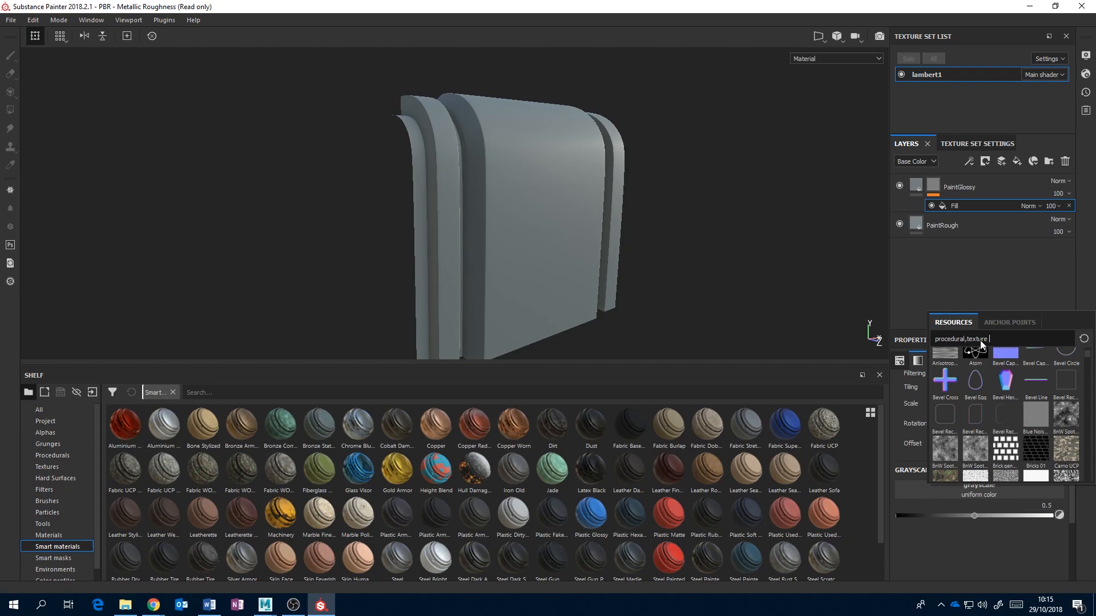
{"action": "left_click_drag", "start_coordinate": [1089, 359], "coordinate": [1085, 393]}
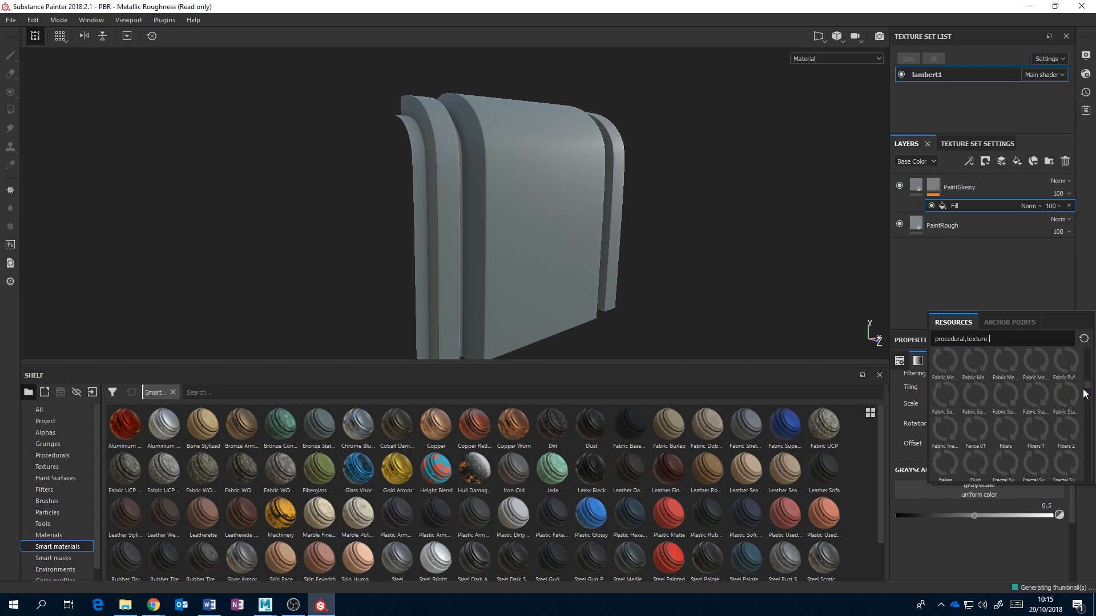
{"action": "left_click_drag", "start_coordinate": [1088, 388], "coordinate": [1089, 354]}
{"action": "left_click_drag", "start_coordinate": [991, 339], "coordinate": [924, 344]}
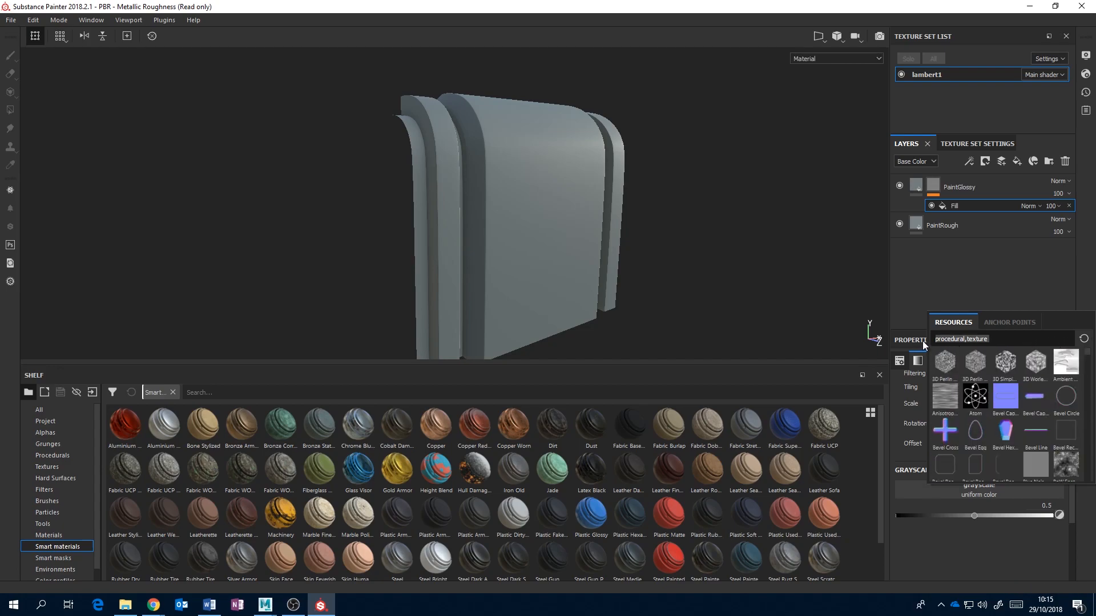
{"action": "type", "text": "grunge"}
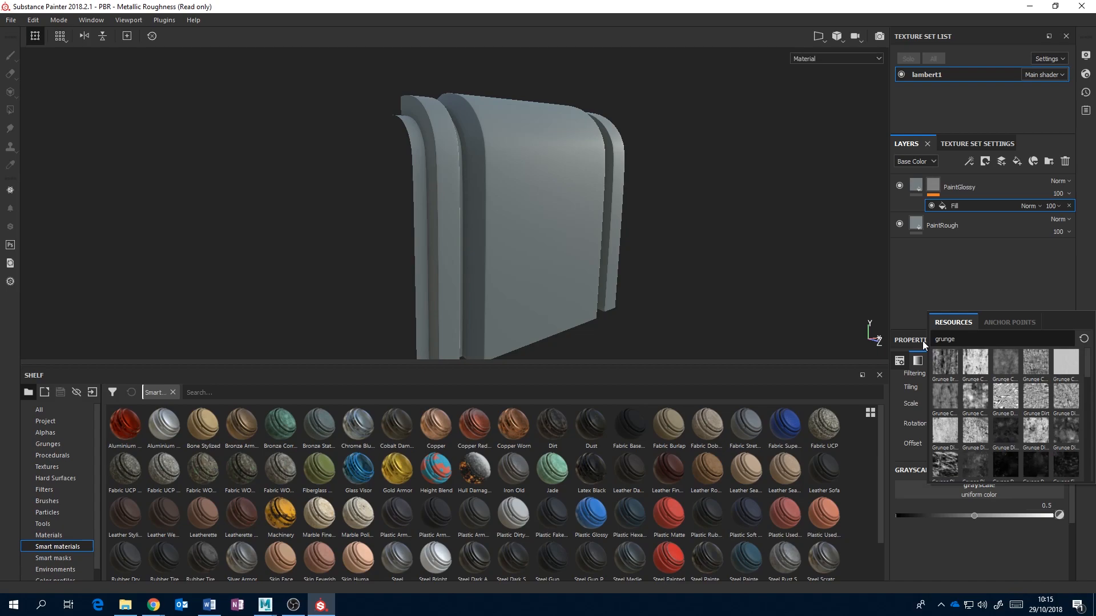
Preview several grunge textures and assign Grunge Concrete Old as the mask fill's grayscale source
{"action": "mouse_move", "coordinate": [1064, 399]}
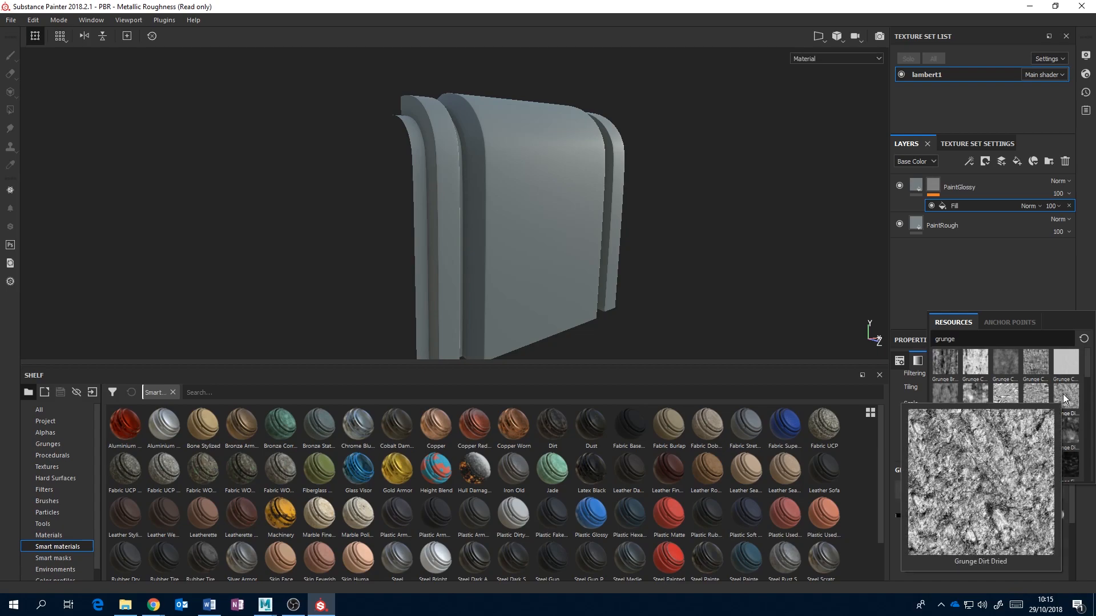
{"action": "mouse_move", "coordinate": [1072, 434]}
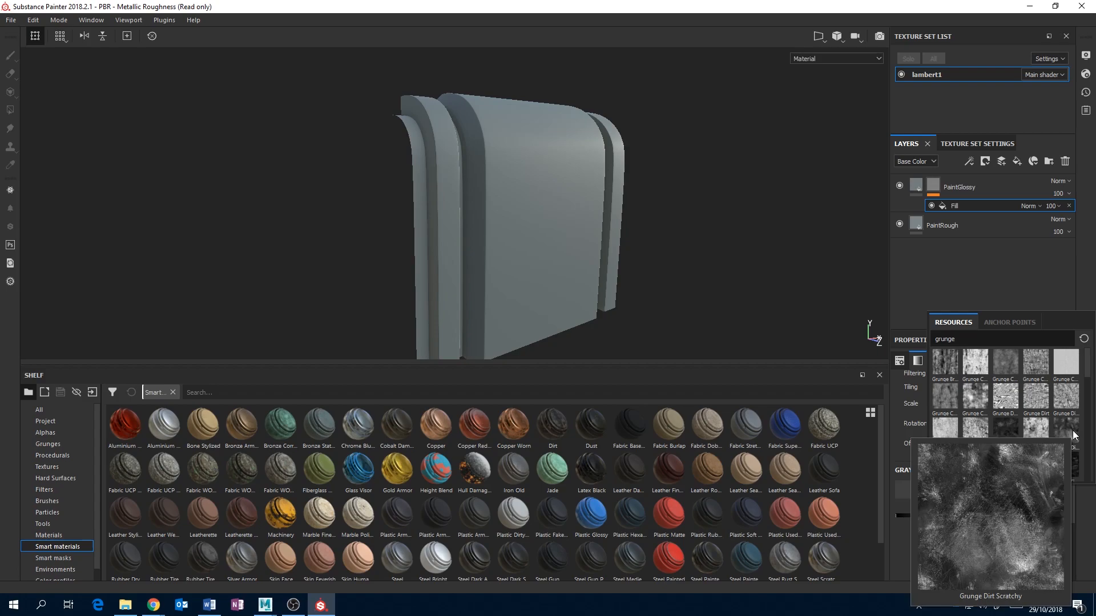
{"action": "mouse_move", "coordinate": [1006, 427]}
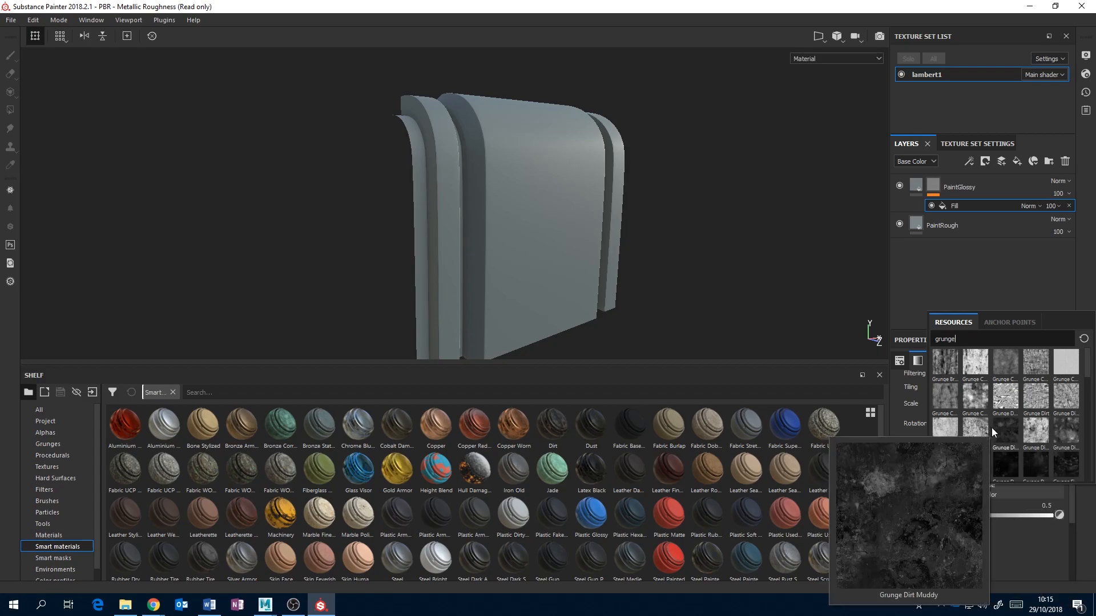
{"action": "mouse_move", "coordinate": [953, 427]}
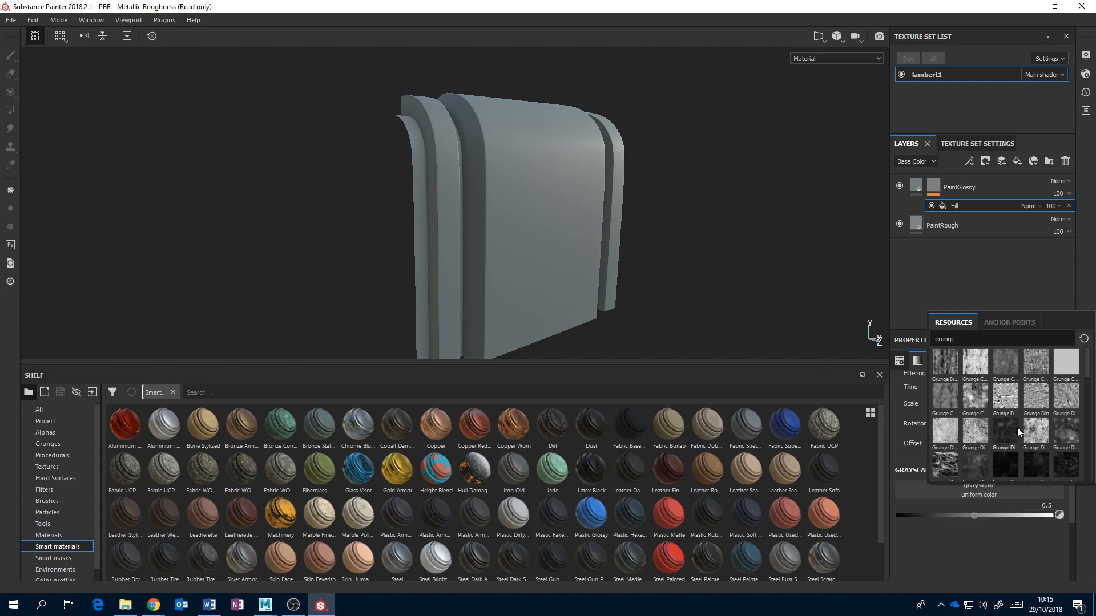
{"action": "mouse_move", "coordinate": [1035, 424]}
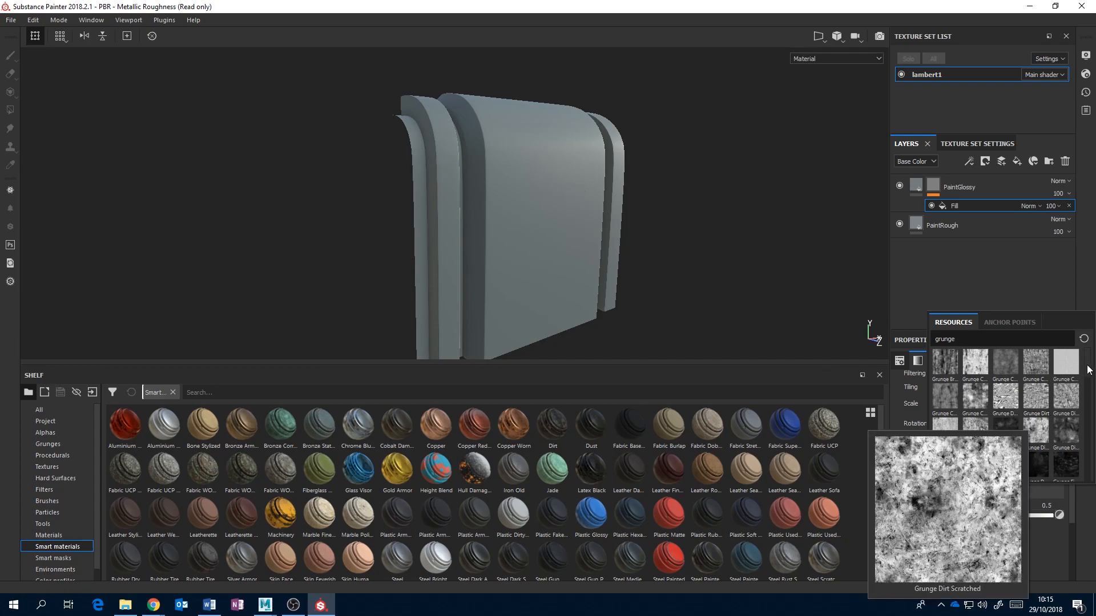
{"action": "scroll", "coordinate": [1037, 398], "scroll_direction": "down", "scroll_amount": 2}
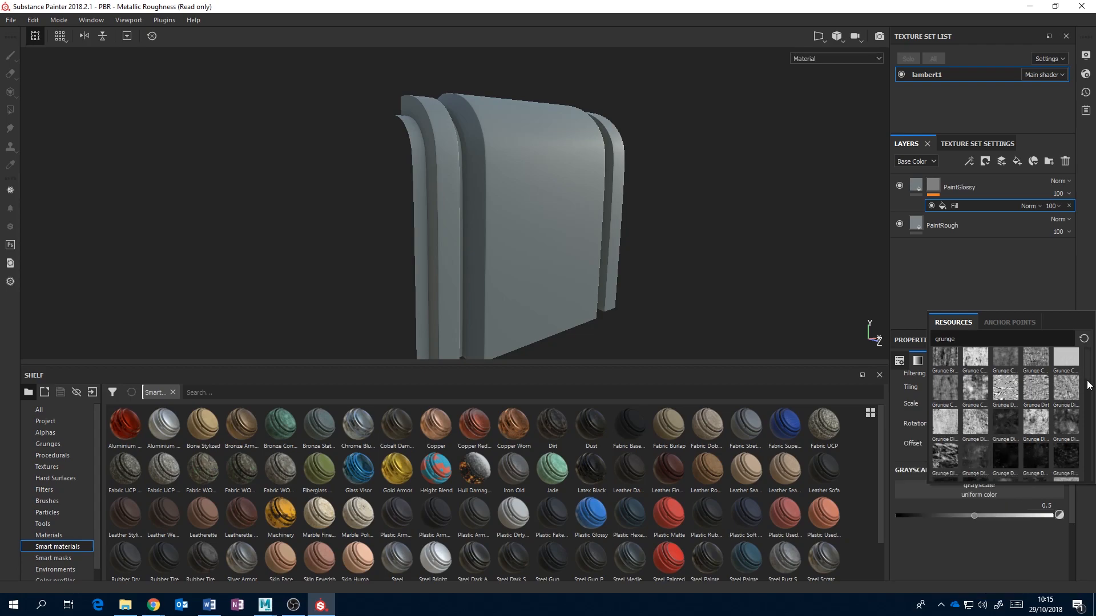
{"action": "mouse_move", "coordinate": [976, 402]}
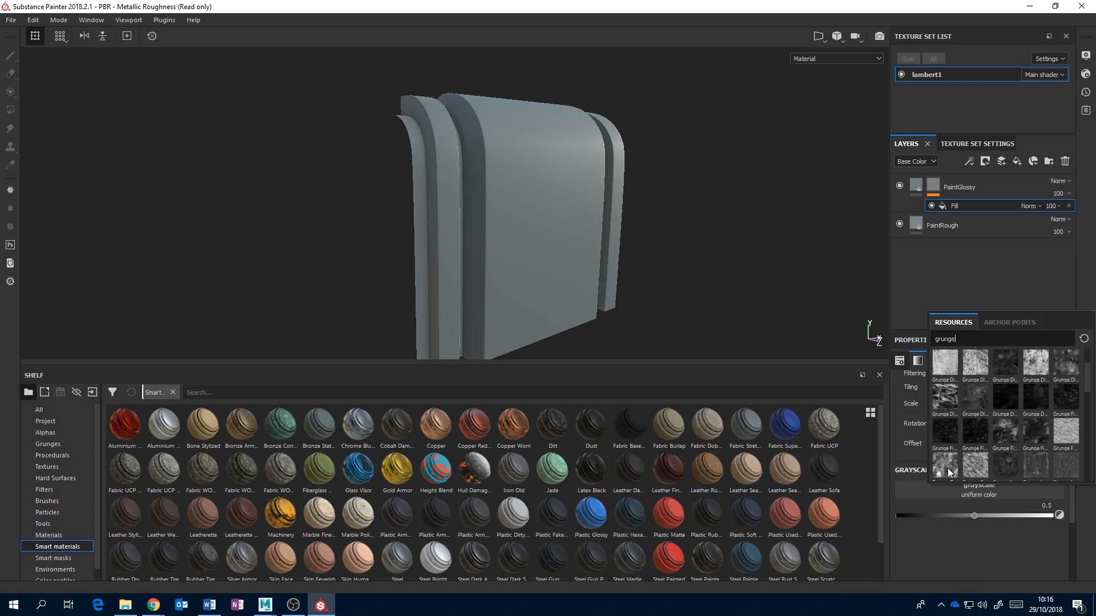
{"action": "mouse_move", "coordinate": [975, 464]}
{"action": "mouse_move", "coordinate": [1014, 438]}
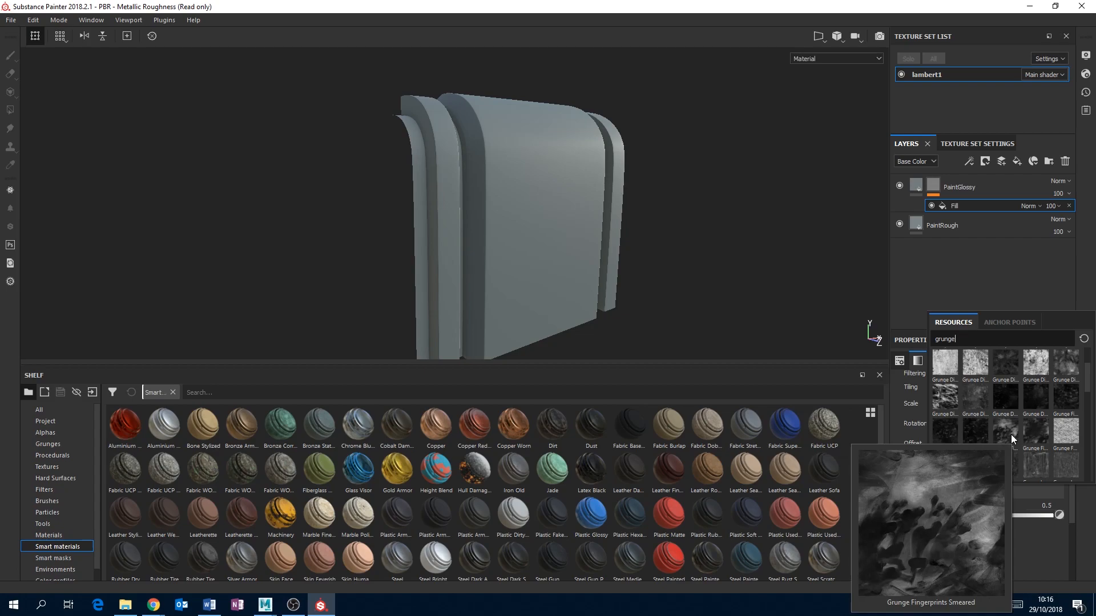
{"action": "mouse_move", "coordinate": [1059, 398]}
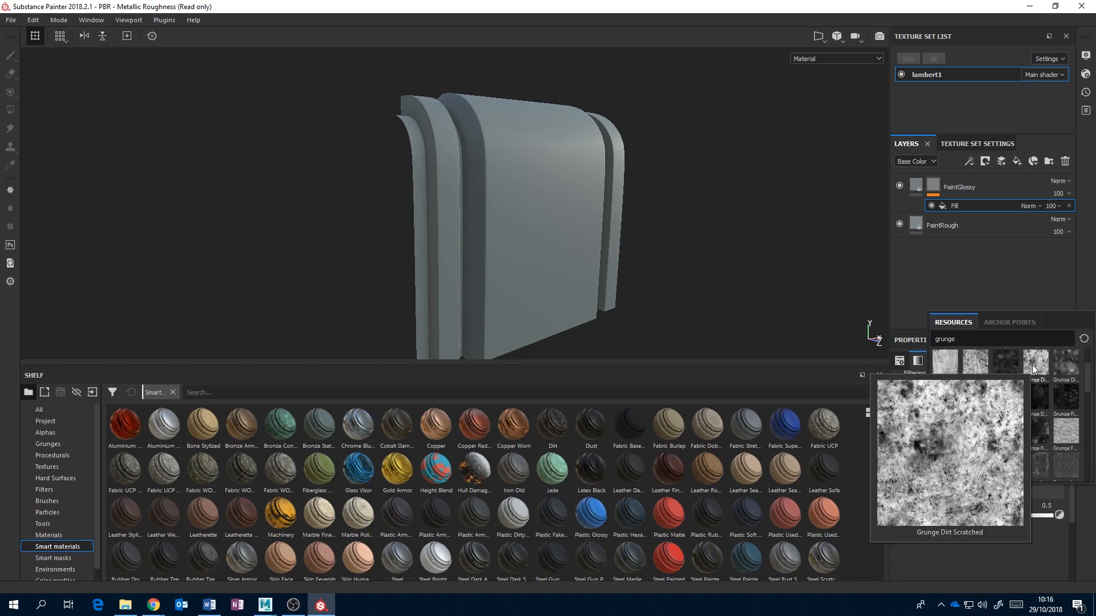
{"action": "mouse_move", "coordinate": [937, 369]}
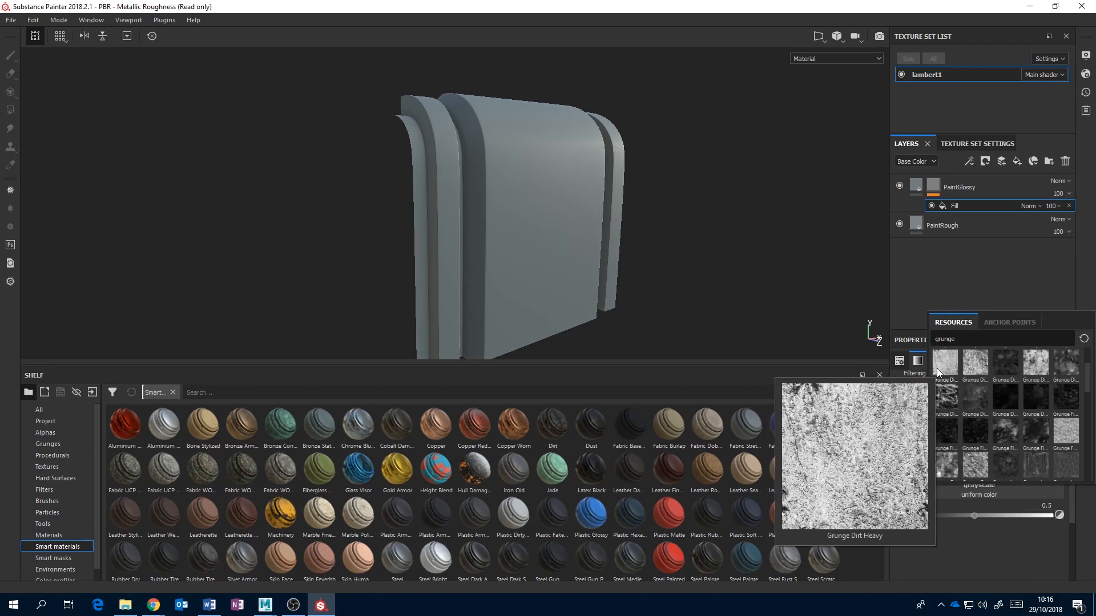
{"action": "scroll", "coordinate": [977, 391], "scroll_direction": "up", "scroll_amount": 2}
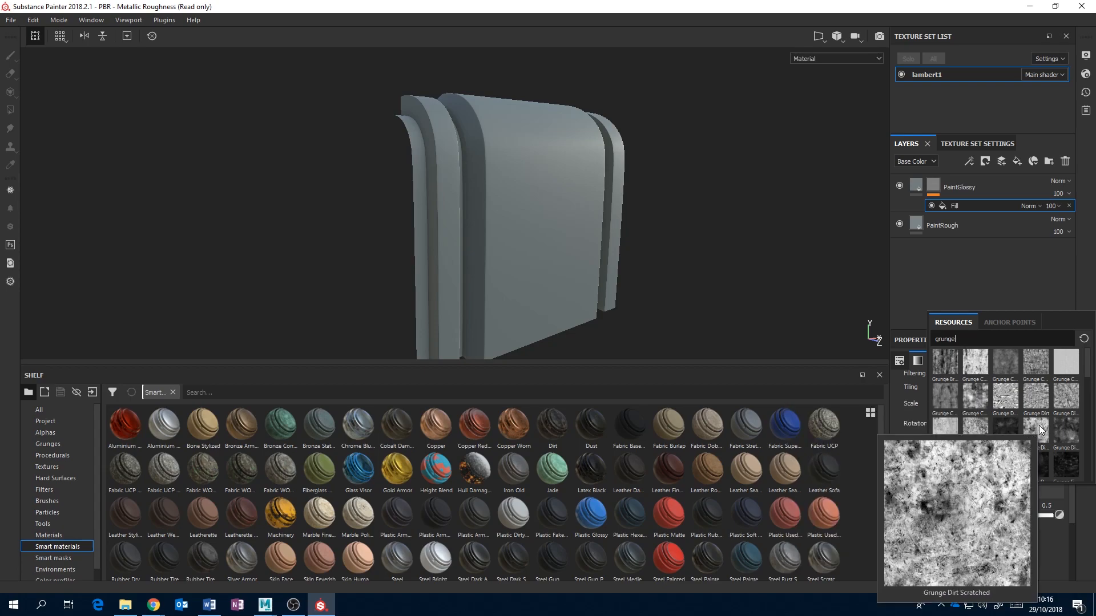
{"action": "left_click", "coordinate": [974, 403]}
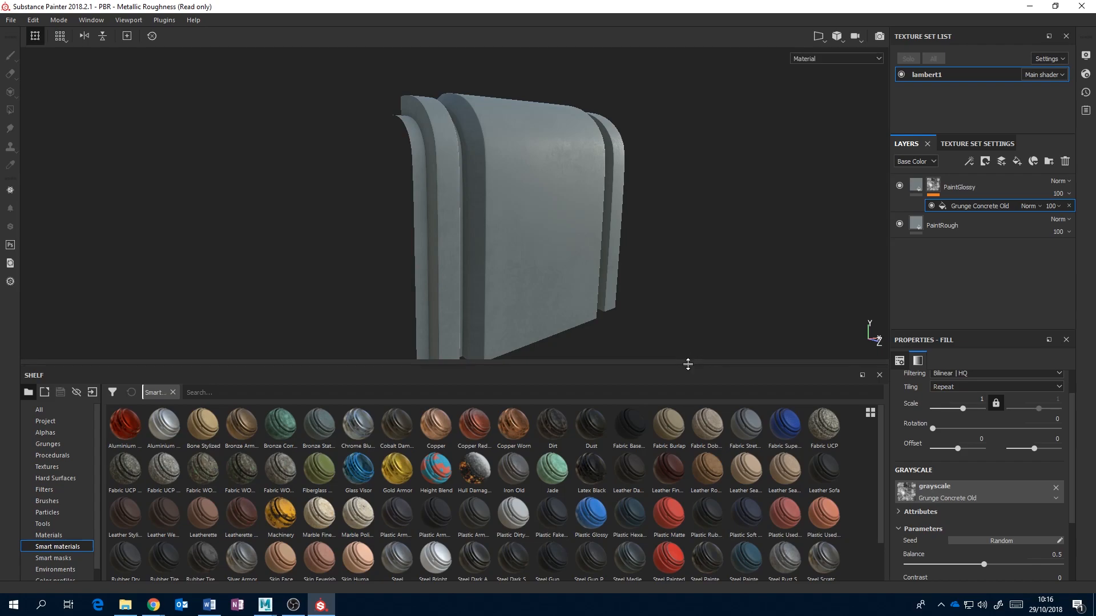
Shrink the shelf to give the 3D viewport more height
{"action": "left_click_drag", "start_coordinate": [688, 365], "coordinate": [690, 467]}
{"action": "left_click_drag", "start_coordinate": [632, 266], "coordinate": [609, 257], "text": "alt"}
{"action": "right_click_drag", "start_coordinate": [609, 258], "coordinate": [656, 227], "text": "alt"}
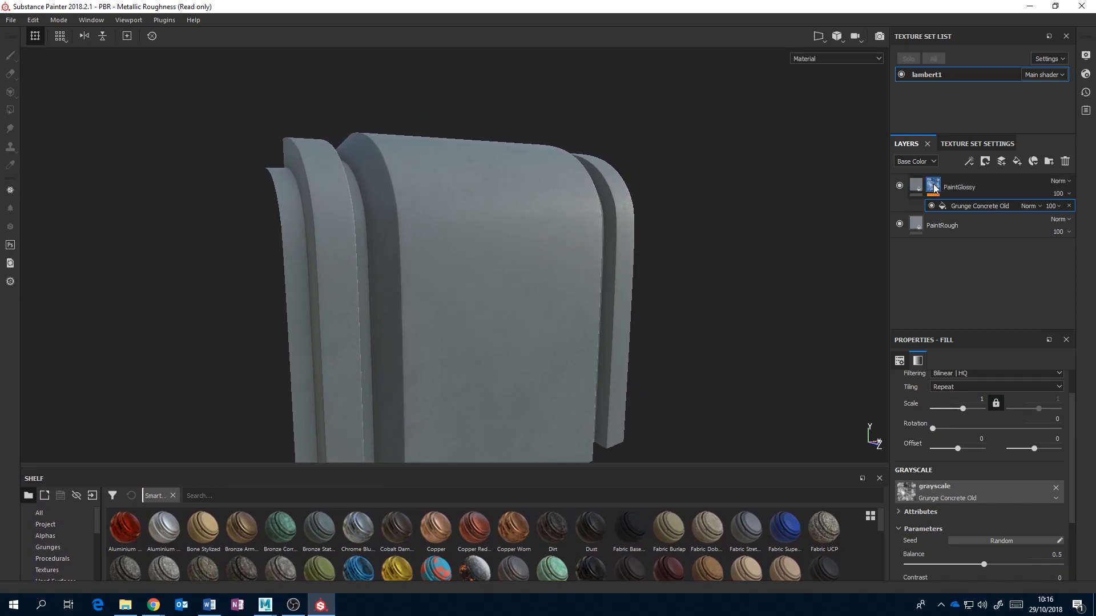
Display PaintGlossy's mask alone on the panel, and return to the full material display
{"action": "mouse_move", "coordinate": [934, 188]}
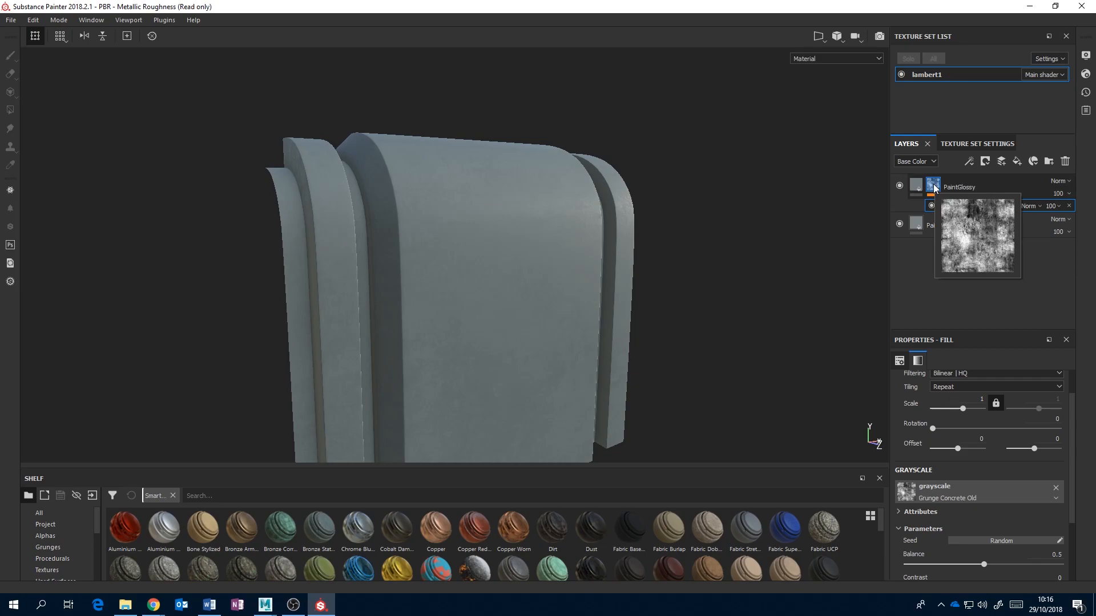
{"action": "left_click", "coordinate": [934, 188], "text": "alt"}
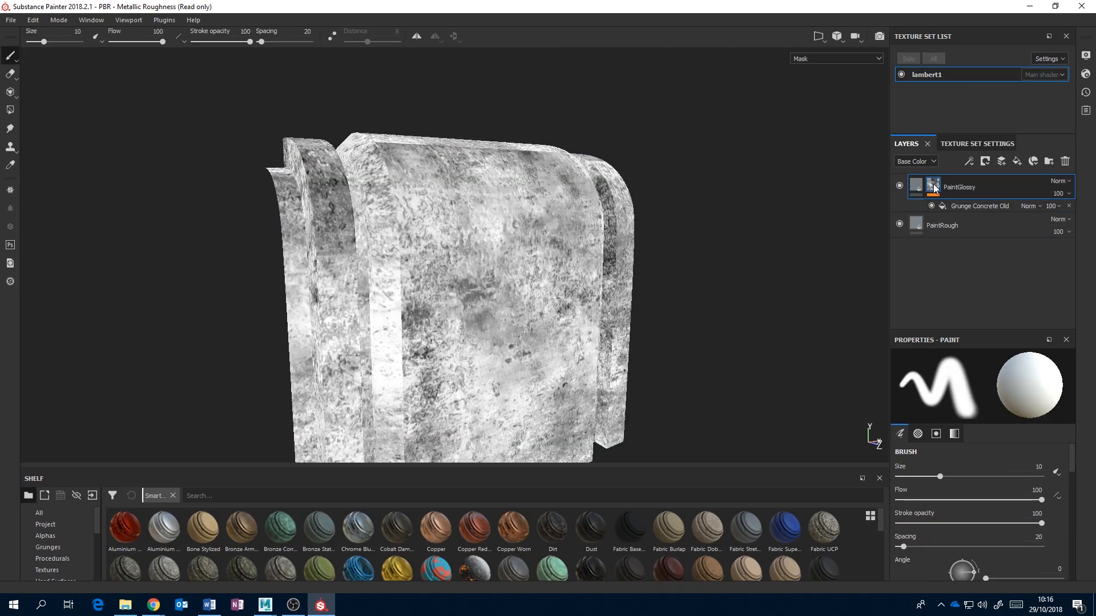
{"action": "left_click", "coordinate": [916, 186]}
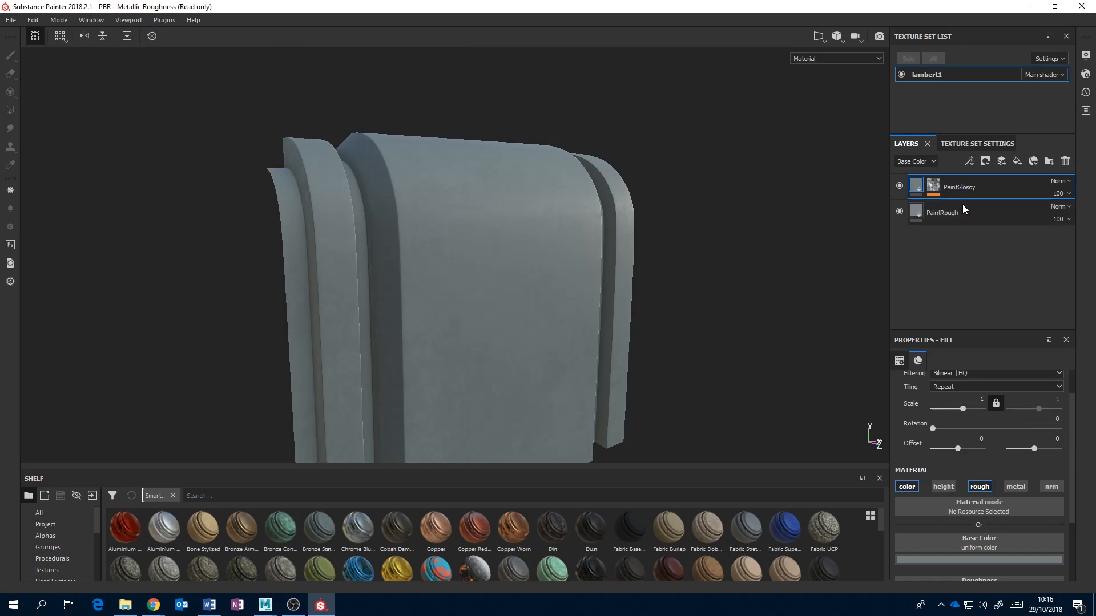
Rotate the environment lighting and compare the panel's highlights with PaintGlossy's mask disabled and enabled
{"action": "left_click_drag", "start_coordinate": [631, 260], "coordinate": [702, 212], "text": "alt"}
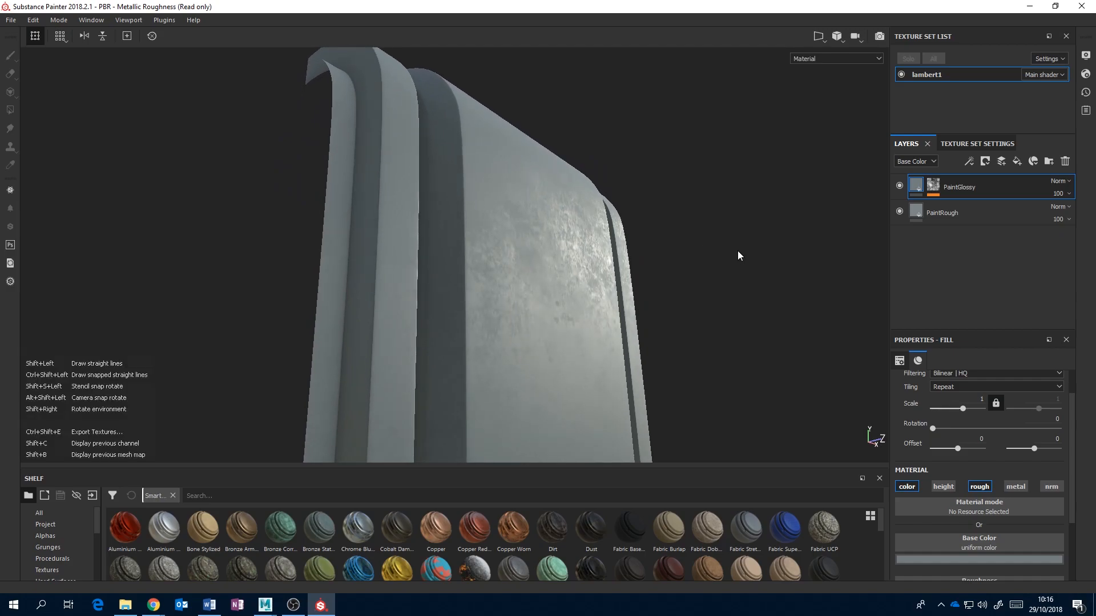
{"action": "mouse_move", "coordinate": [737, 251]}
{"action": "right_mouse_down", "text": "shift"}
{"action": "mouse_move", "coordinate": [708, 249]}
{"action": "mouse_move", "coordinate": [748, 247]}
{"action": "mouse_move", "coordinate": [727, 249]}
{"action": "mouse_move", "coordinate": [741, 247]}
{"action": "mouse_move", "coordinate": [729, 250]}
{"action": "mouse_move", "coordinate": [735, 257]}
{"action": "right_mouse_up", "text": "shift"}
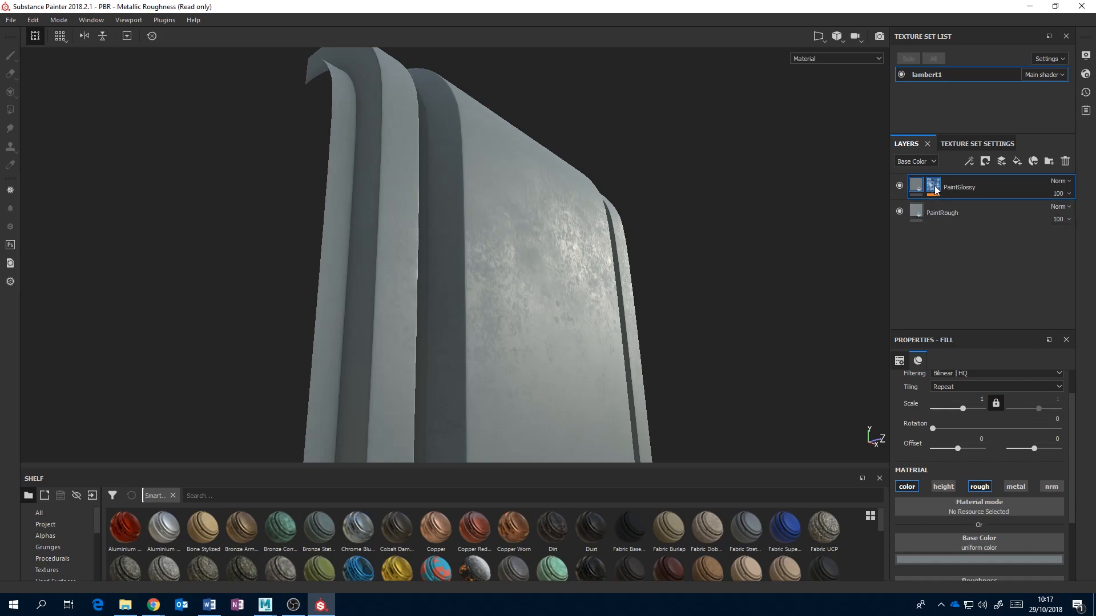
{"action": "mouse_move", "coordinate": [936, 188]}
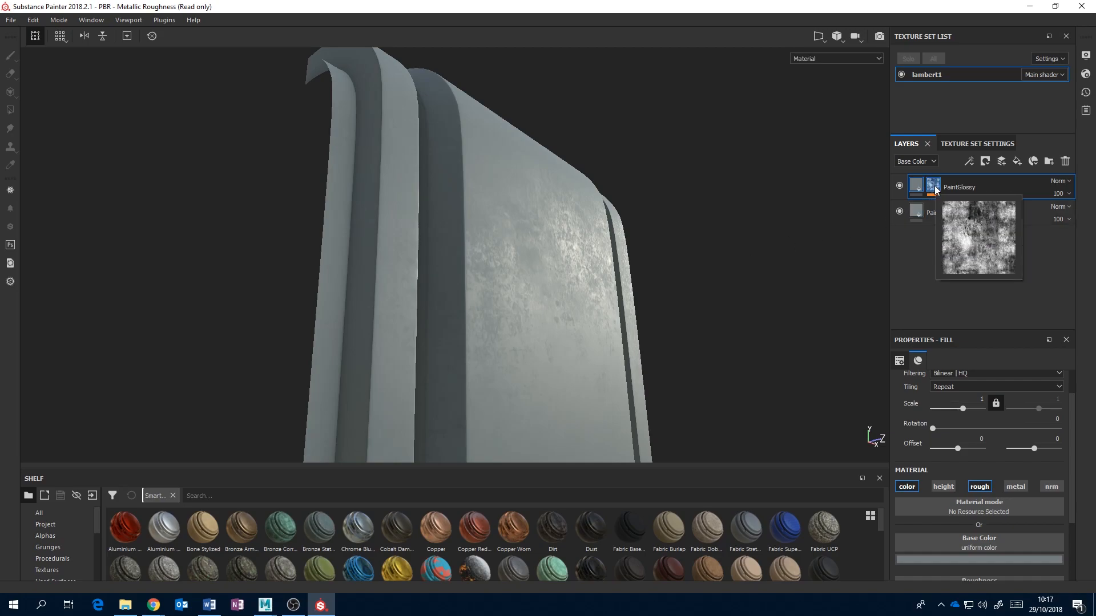
{"action": "left_click", "coordinate": [934, 186], "text": "shift"}
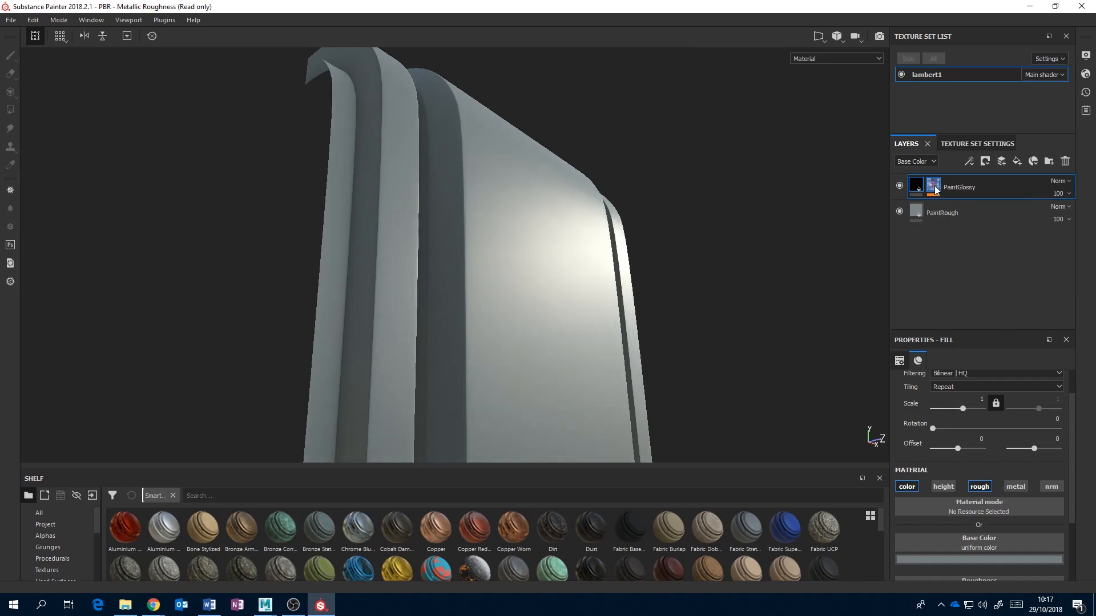
{"action": "left_click", "coordinate": [934, 185], "text": "shift"}
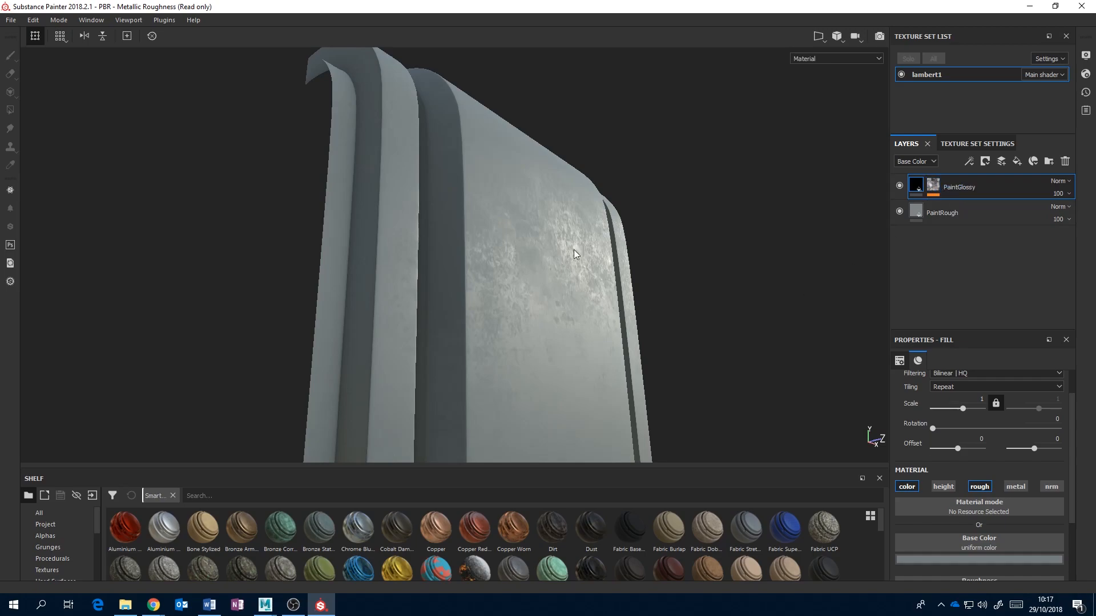
{"action": "left_click_drag", "start_coordinate": [790, 286], "coordinate": [742, 282], "text": "alt"}
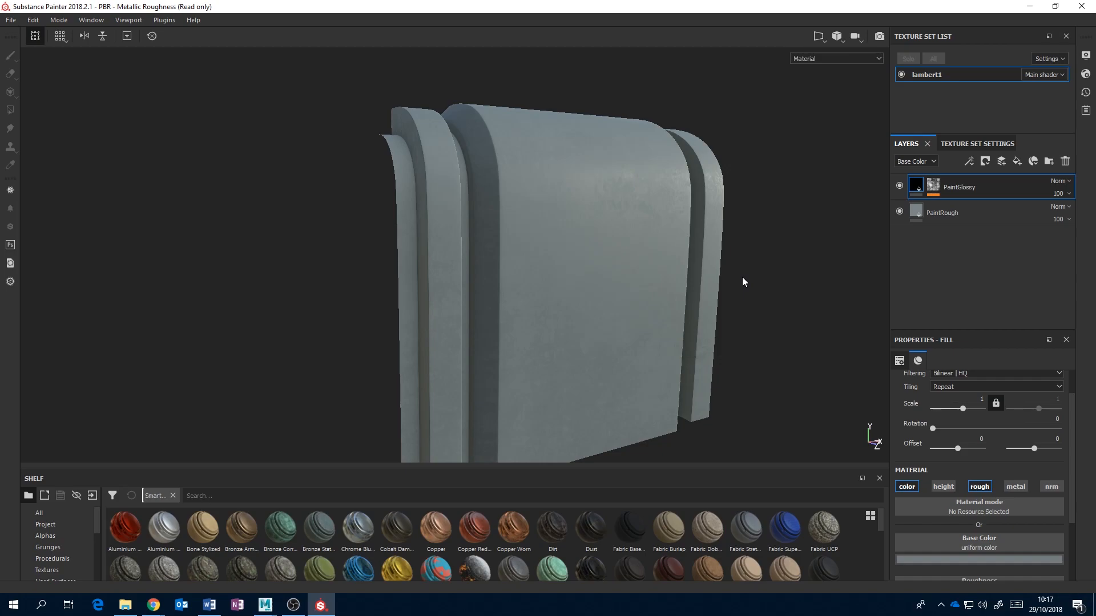
{"action": "mouse_move", "coordinate": [834, 232]}
{"action": "left_mouse_down", "text": "alt"}
{"action": "mouse_move", "coordinate": [820, 245]}
{"action": "mouse_move", "coordinate": [753, 242]}
{"action": "mouse_move", "coordinate": [795, 279]}
{"action": "mouse_move", "coordinate": [840, 234]}
{"action": "left_mouse_up", "text": "alt"}
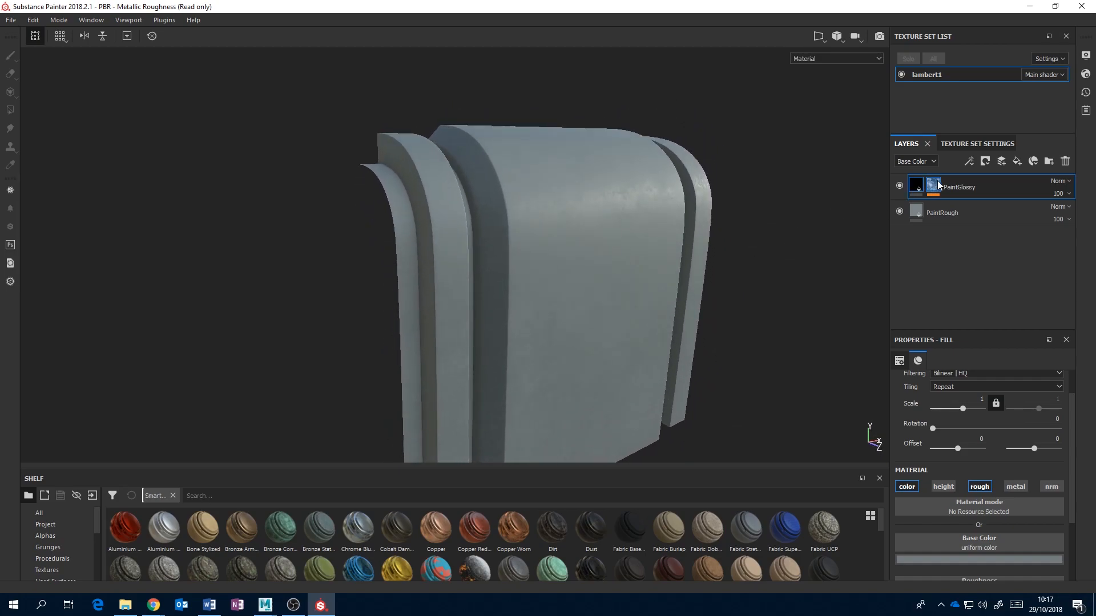
Switch the Grunge Concrete Old fill to Tri-planar projection, check it on the panel's curved surface, and select PaintGlossy's mask
{"action": "left_click", "coordinate": [938, 184]}
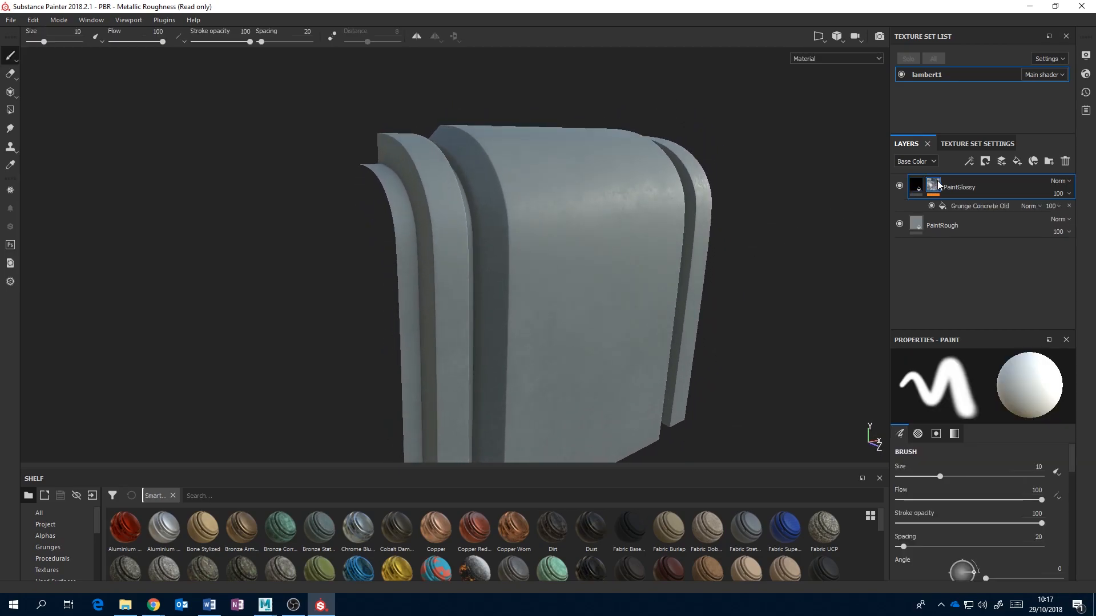
{"action": "left_click", "coordinate": [972, 205]}
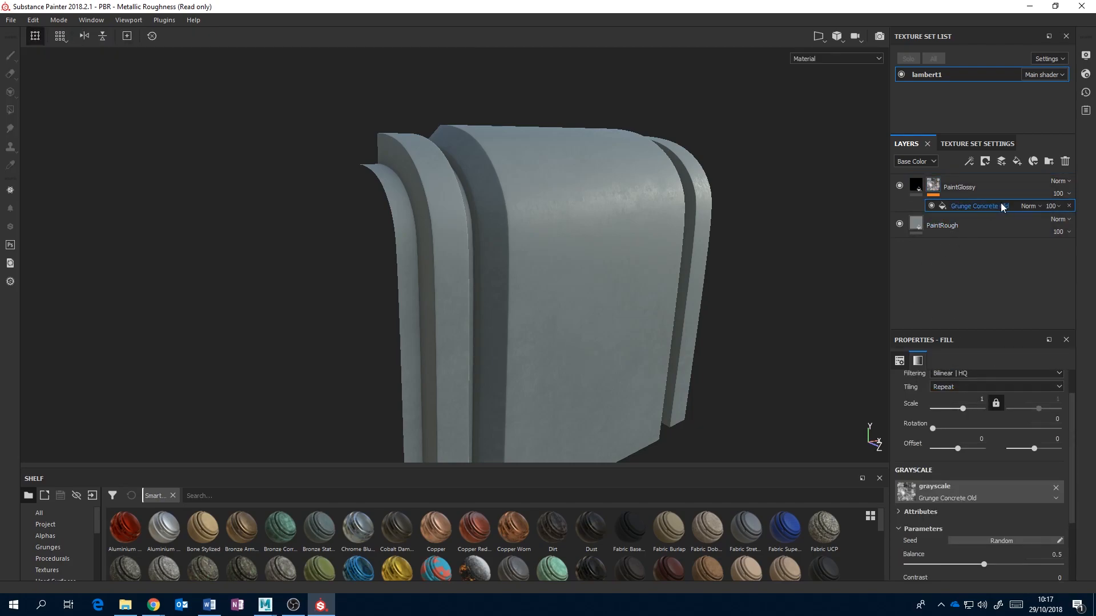
{"action": "scroll", "coordinate": [1061, 398], "scroll_direction": "up", "scroll_amount": 1}
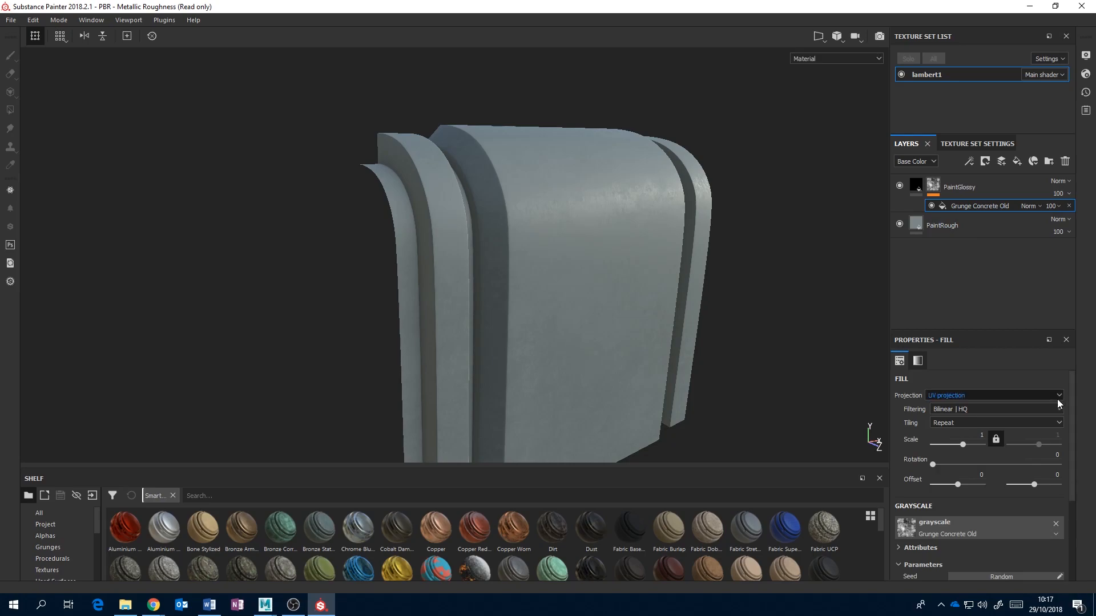
{"action": "left_click", "coordinate": [1055, 396]}
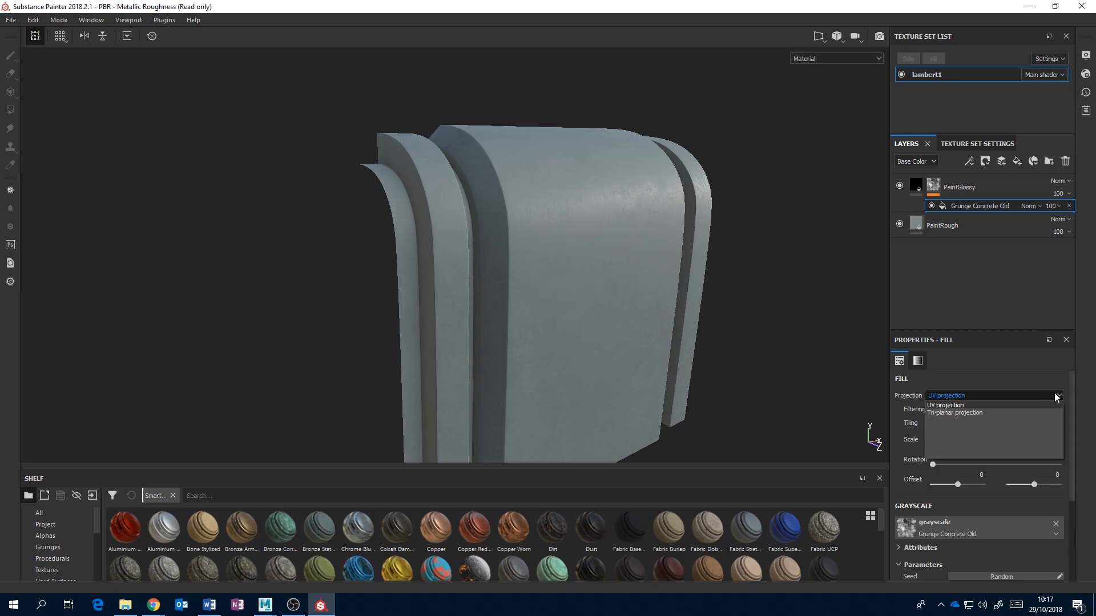
{"action": "left_click", "coordinate": [1012, 412]}
{"action": "left_click_drag", "start_coordinate": [748, 255], "coordinate": [661, 279], "text": "alt"}
{"action": "left_click_drag", "start_coordinate": [616, 182], "coordinate": [629, 115], "text": "alt"}
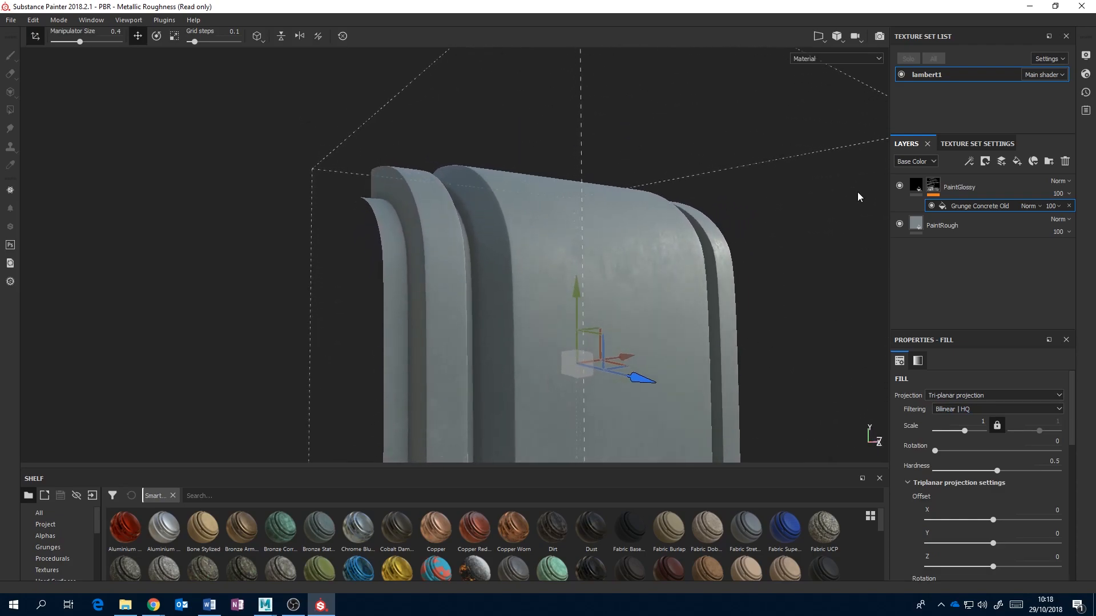
{"action": "left_click", "coordinate": [921, 191]}
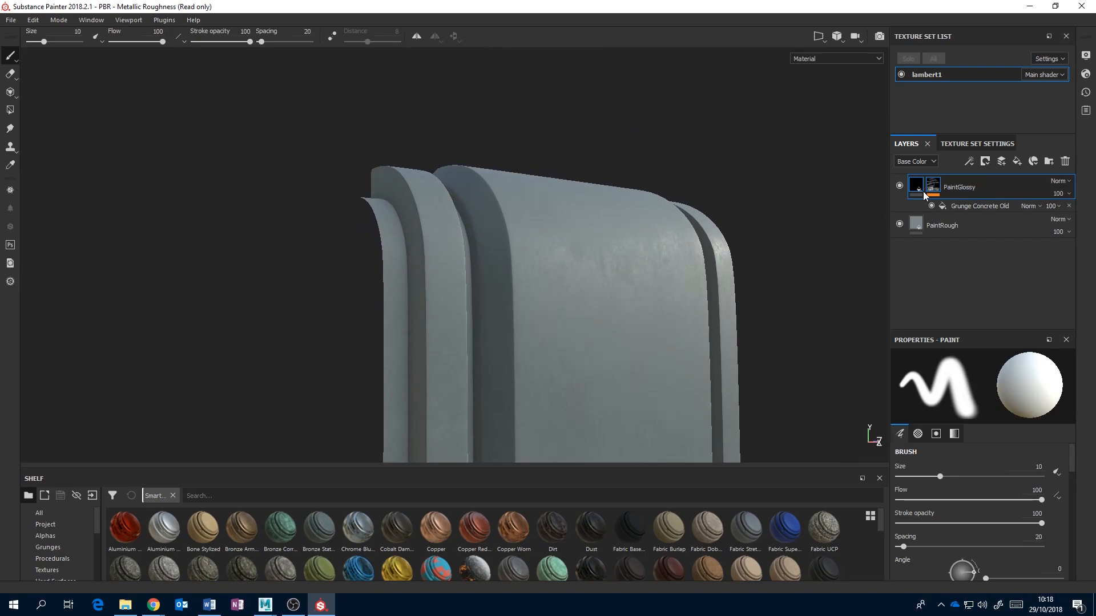
Add a fill layer above PaintGlossy and name it Dust
{"action": "left_click_drag", "start_coordinate": [771, 270], "coordinate": [729, 298], "text": "alt"}
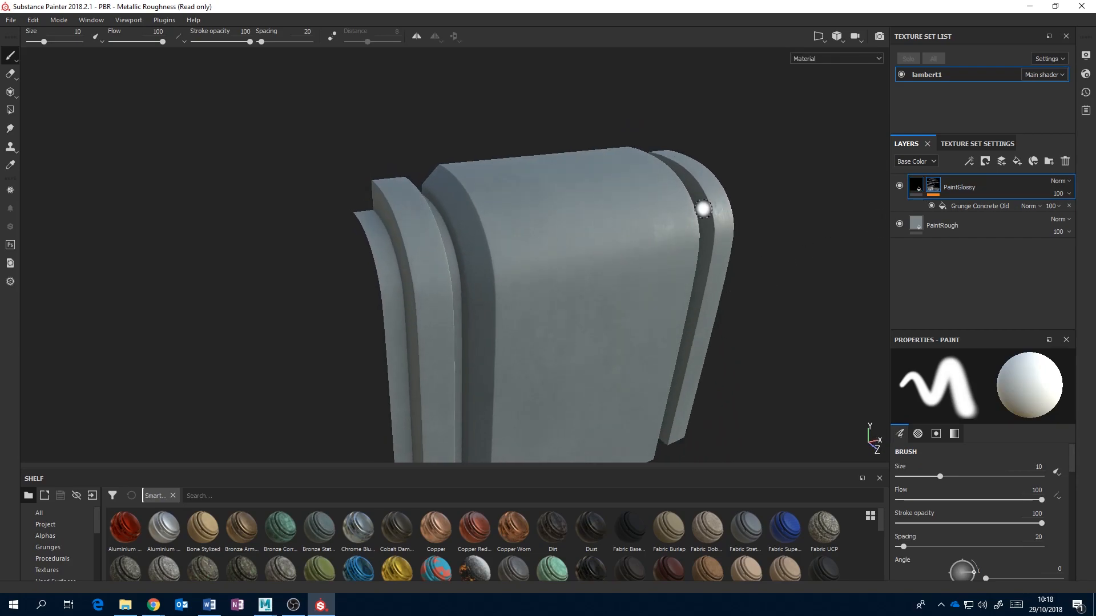
{"action": "left_click", "coordinate": [1017, 161]}
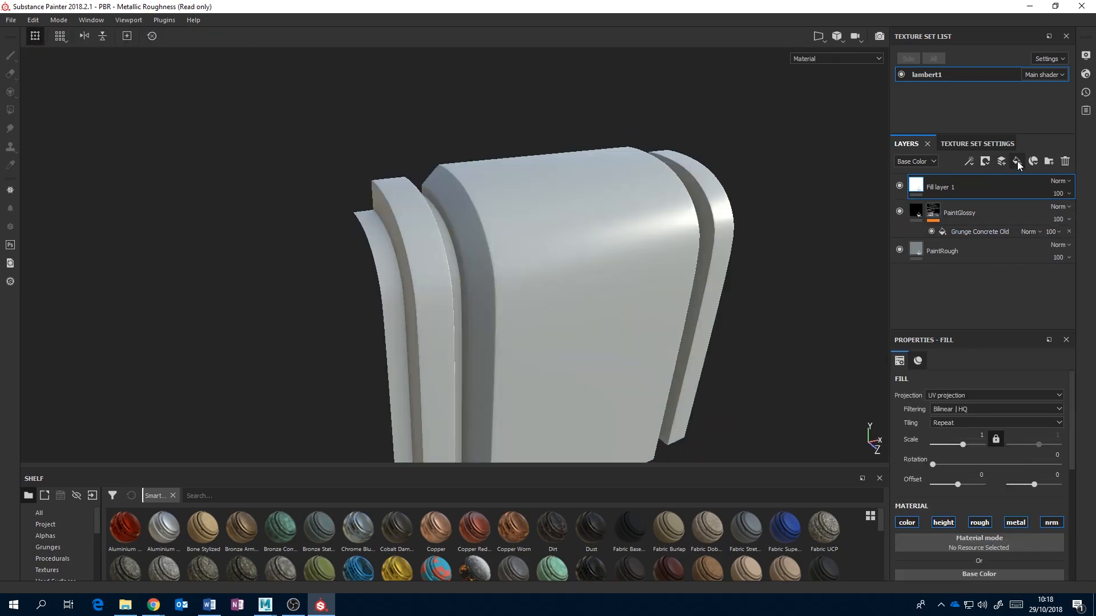
{"action": "double_click", "coordinate": [946, 186]}
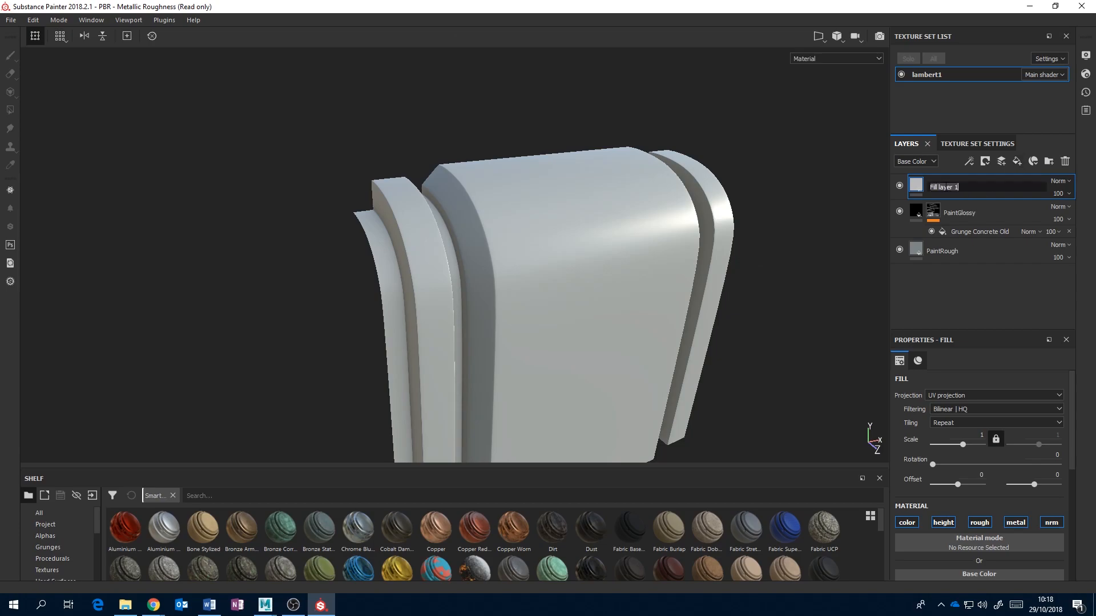
{"action": "type", "text": "Dust"}
{"action": "key", "text": "Return"}
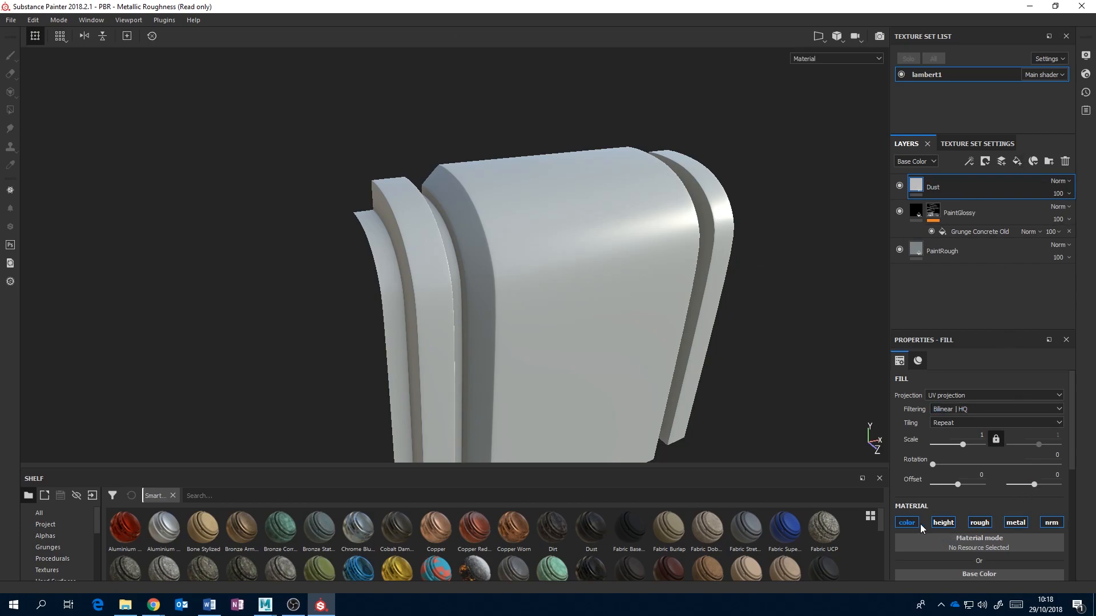
Turn off the height, metal and normal channels of the Dust fill, leaving only color and roughness
{"action": "left_click", "coordinate": [948, 524]}
{"action": "left_click", "coordinate": [1016, 522]}
{"action": "left_click", "coordinate": [1050, 522]}
Give the Dust fill a dark grey-brown base color (RGB 0.142, 0.136, 0.113) and a roughness of about 0.97
{"action": "scroll", "coordinate": [1071, 496], "scroll_direction": "down", "scroll_amount": 5}
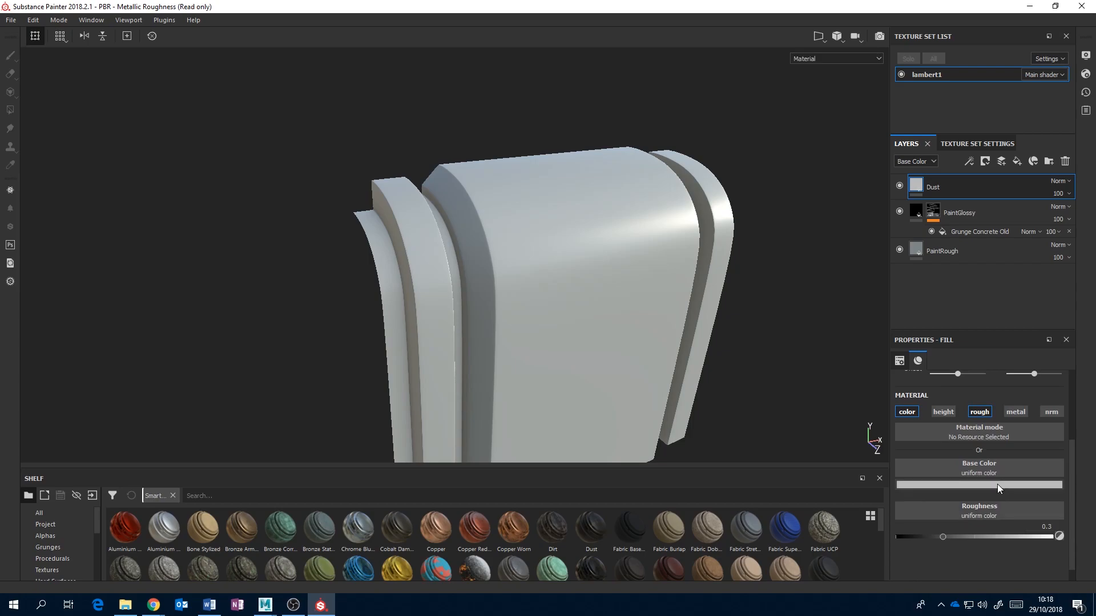
{"action": "left_click", "coordinate": [998, 484]}
{"action": "left_click_drag", "start_coordinate": [1036, 432], "coordinate": [1035, 443]}
{"action": "left_click", "coordinate": [967, 403]}
{"action": "left_click_drag", "start_coordinate": [968, 403], "coordinate": [964, 407]}
{"action": "left_click_drag", "start_coordinate": [1036, 445], "coordinate": [1035, 446]}
{"action": "left_click_drag", "start_coordinate": [958, 409], "coordinate": [947, 419]}
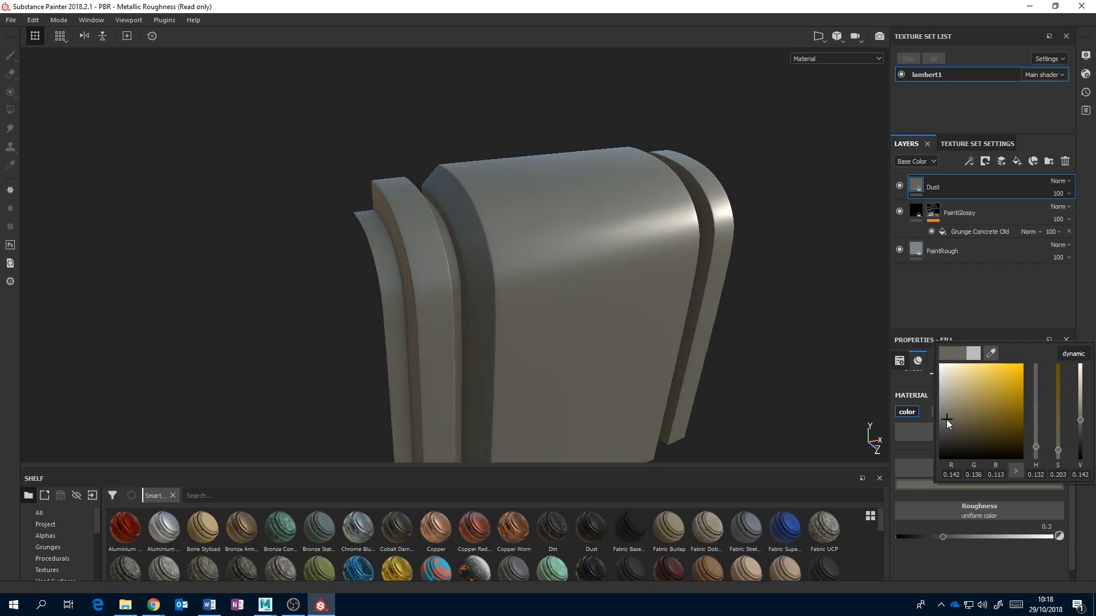
{"action": "left_click", "coordinate": [932, 305]}
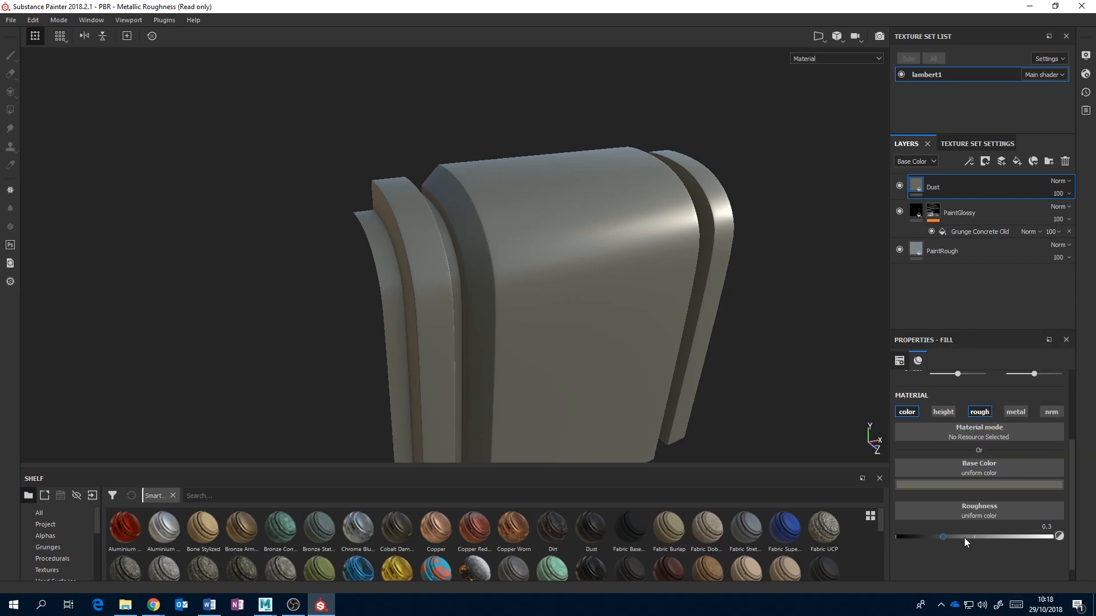
{"action": "left_click_drag", "start_coordinate": [945, 536], "coordinate": [1050, 535]}
{"action": "left_click_drag", "start_coordinate": [724, 315], "coordinate": [709, 257], "text": "alt"}
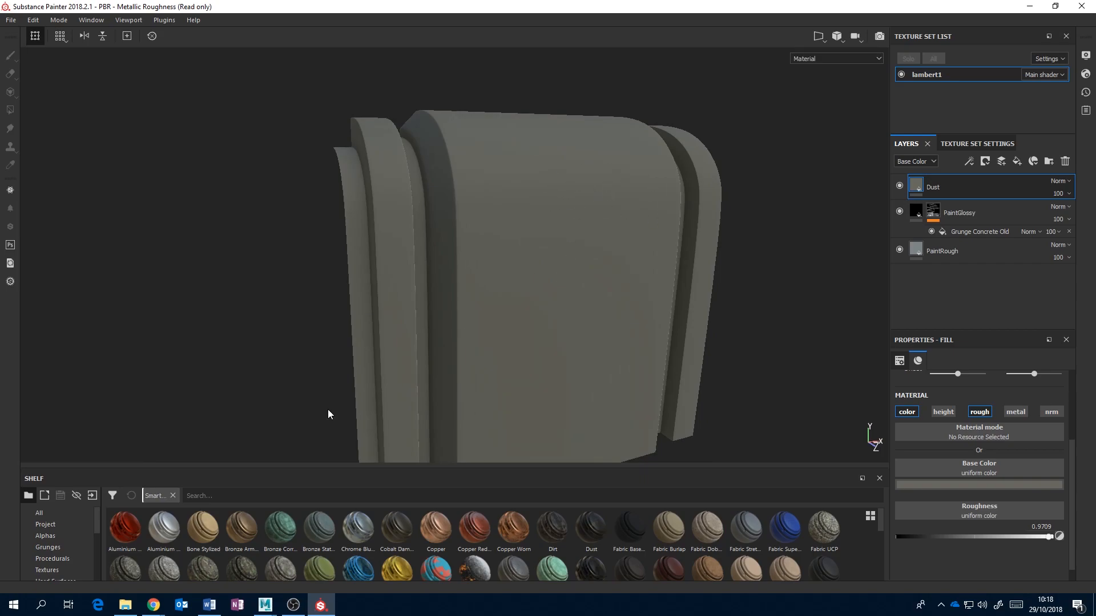
Enlarge the shelf and list its smart masks
{"action": "left_click_drag", "start_coordinate": [251, 468], "coordinate": [265, 400]}
{"action": "middle_click_drag", "start_coordinate": [460, 331], "coordinate": [468, 259], "text": "alt"}
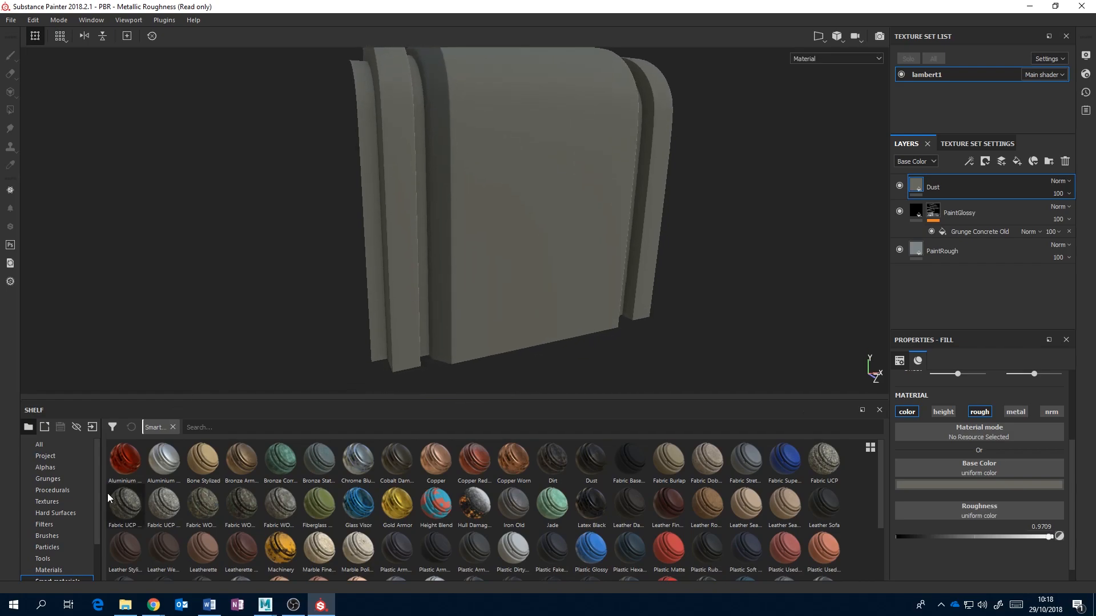
{"action": "left_click_drag", "start_coordinate": [98, 495], "coordinate": [94, 549]}
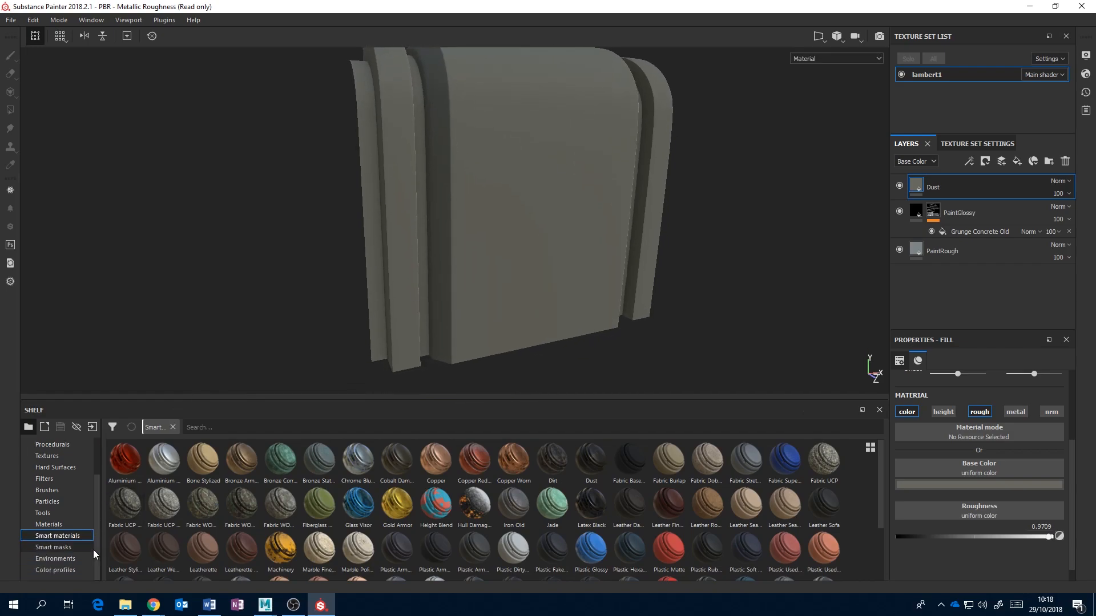
{"action": "left_click", "coordinate": [56, 548]}
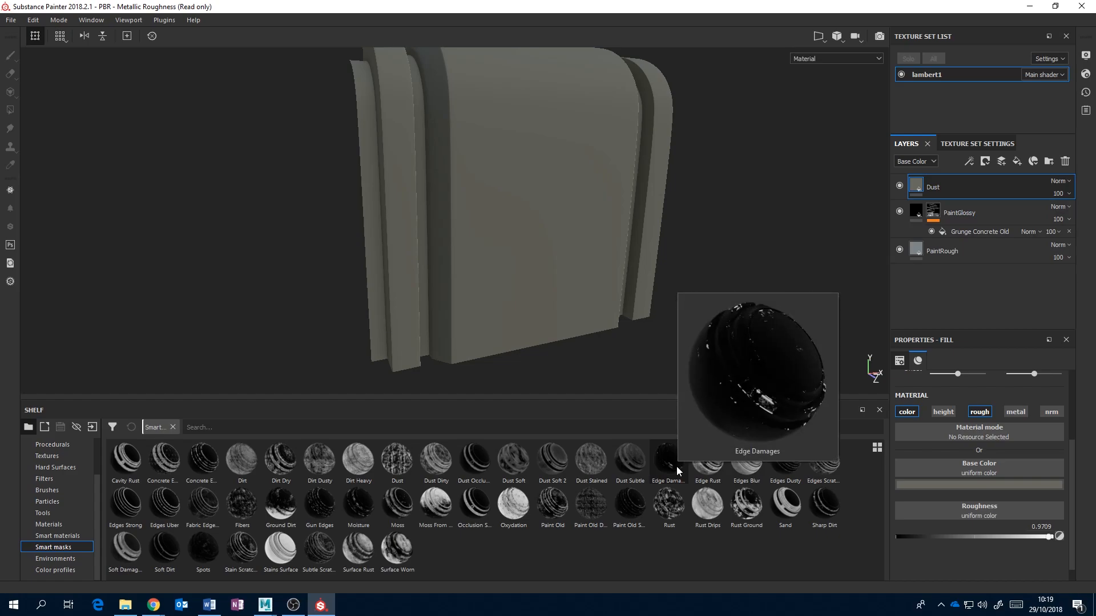
Preview the Dust Subtle smart mask, check the texture set's baked mesh maps, and return to the layer stack
{"action": "mouse_move", "coordinate": [631, 469]}
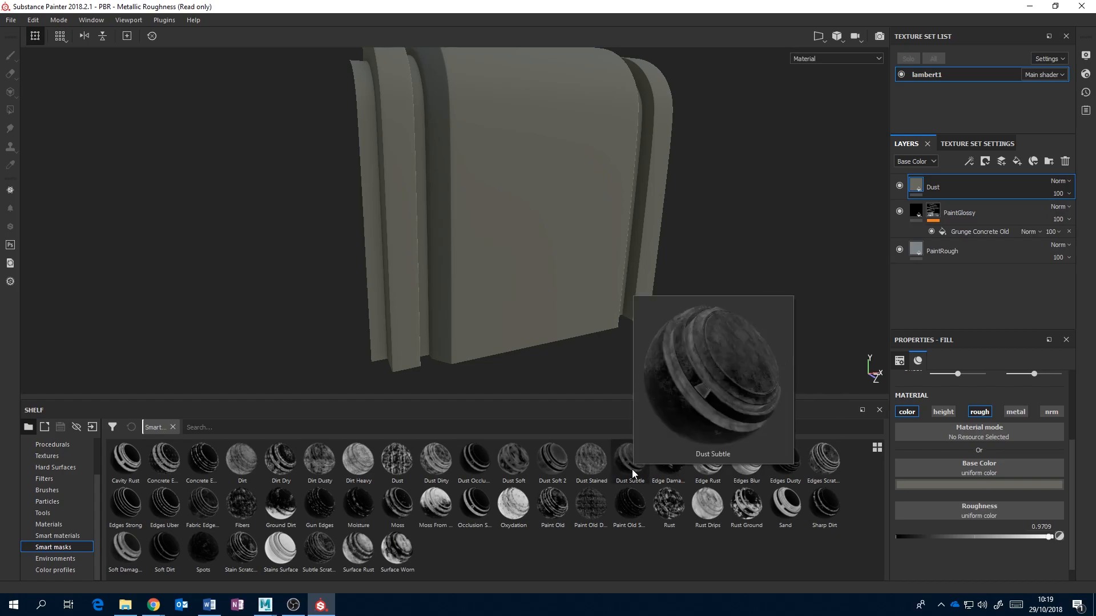
{"action": "left_click", "coordinate": [957, 145]}
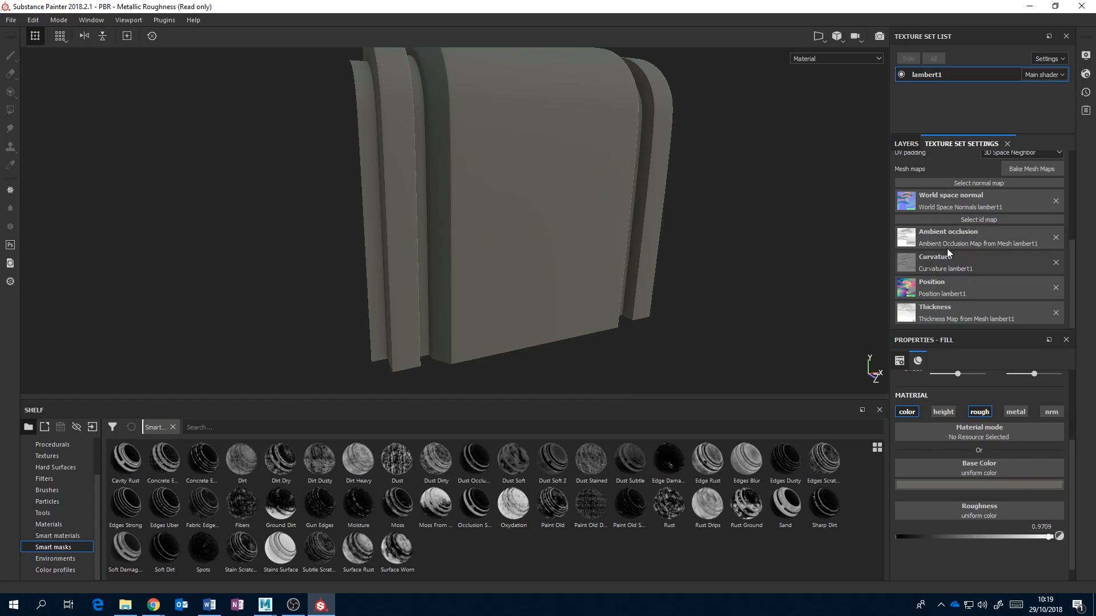
{"action": "left_click", "coordinate": [912, 145]}
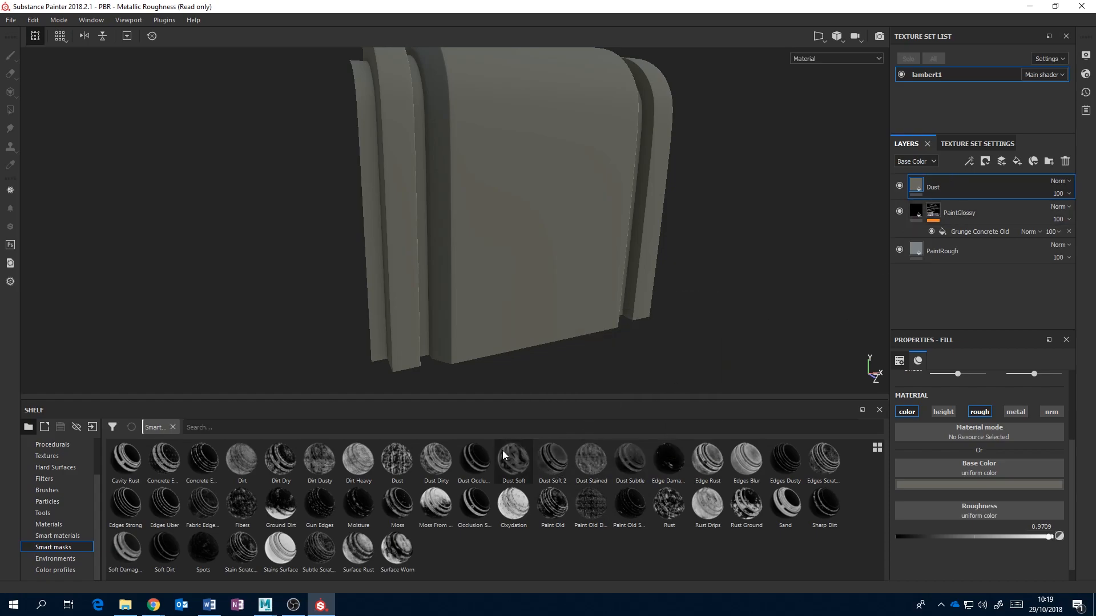
Preview the dust smart masks and apply Dust Soft 2 to the Dust layer
{"action": "mouse_move", "coordinate": [481, 458]}
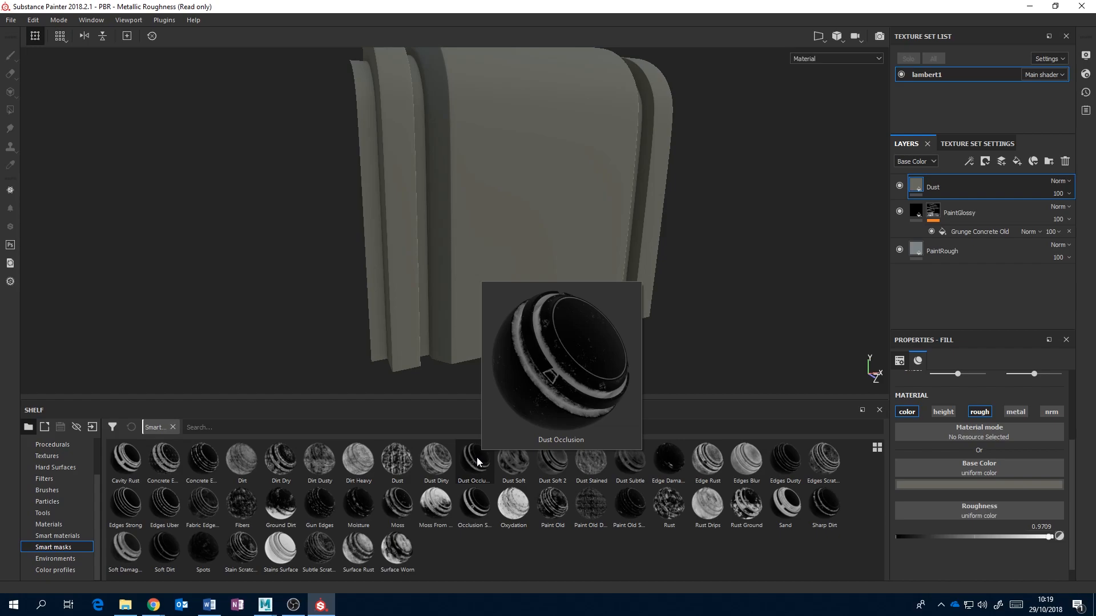
{"action": "mouse_move", "coordinate": [407, 472]}
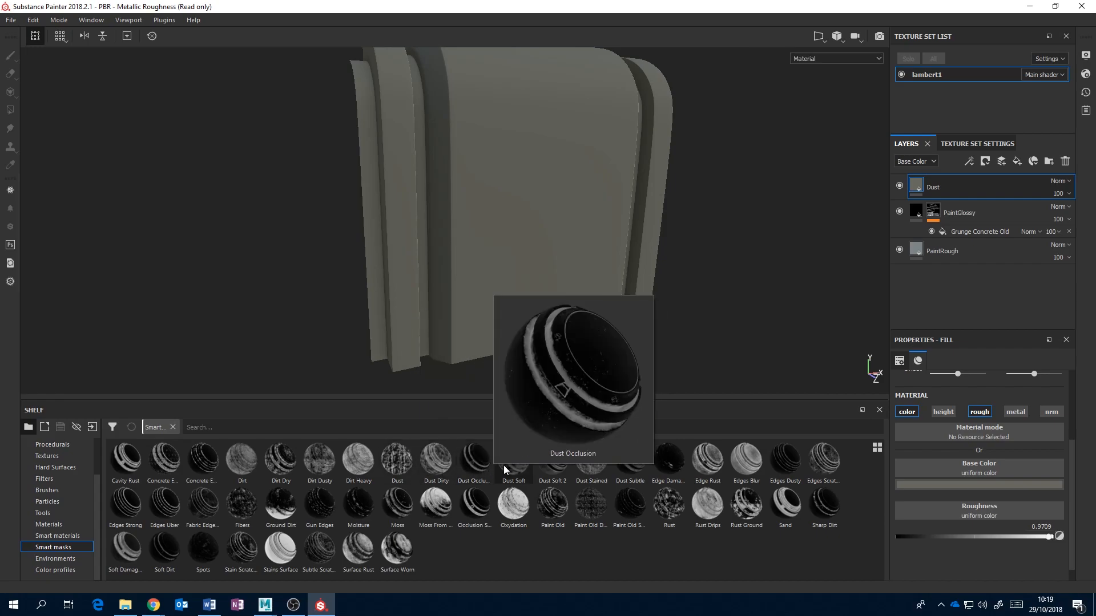
{"action": "mouse_move", "coordinate": [550, 464]}
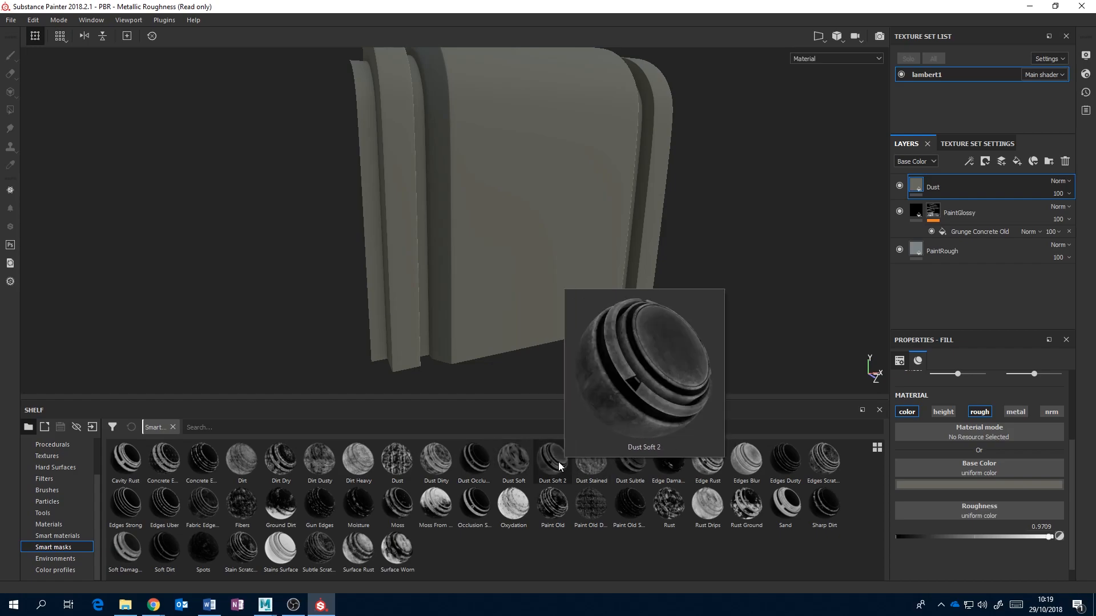
{"action": "mouse_move", "coordinate": [548, 460]}
{"action": "left_mouse_down"}
{"action": "mouse_move", "coordinate": [868, 216]}
{"action": "mouse_move", "coordinate": [942, 184]}
{"action": "mouse_move", "coordinate": [967, 186]}
{"action": "left_mouse_up"}
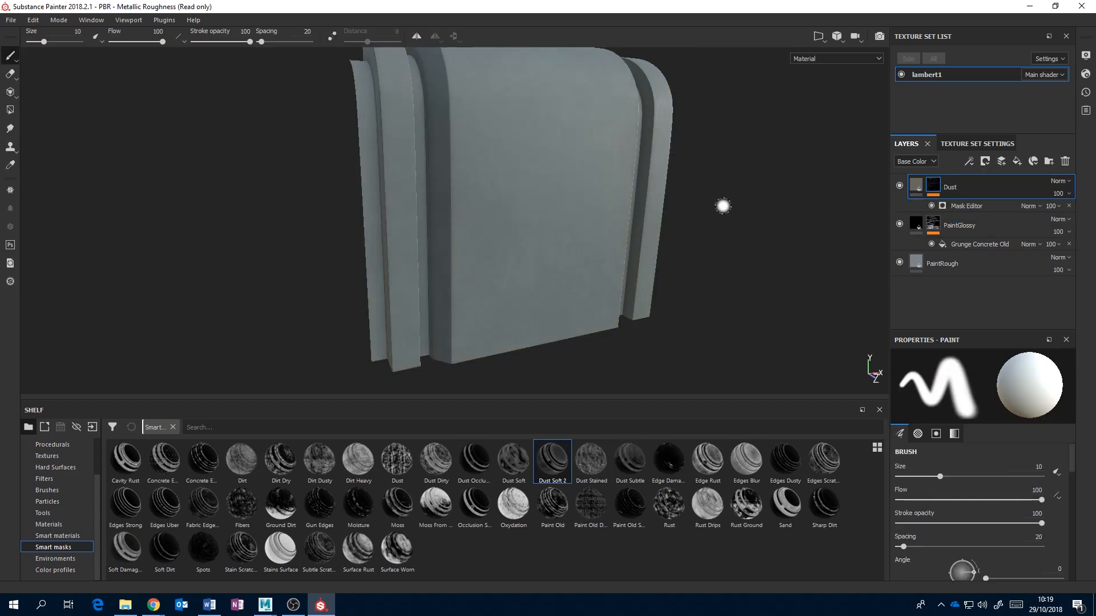
Examine the masked dust close up on the panel's upper curve and side trims
{"action": "middle_click_drag", "start_coordinate": [711, 174], "coordinate": [721, 278]}
{"action": "scroll", "coordinate": [719, 267], "scroll_direction": "down", "scroll_amount": 1}
{"action": "scroll", "coordinate": [719, 266], "scroll_direction": "up", "scroll_amount": 3}
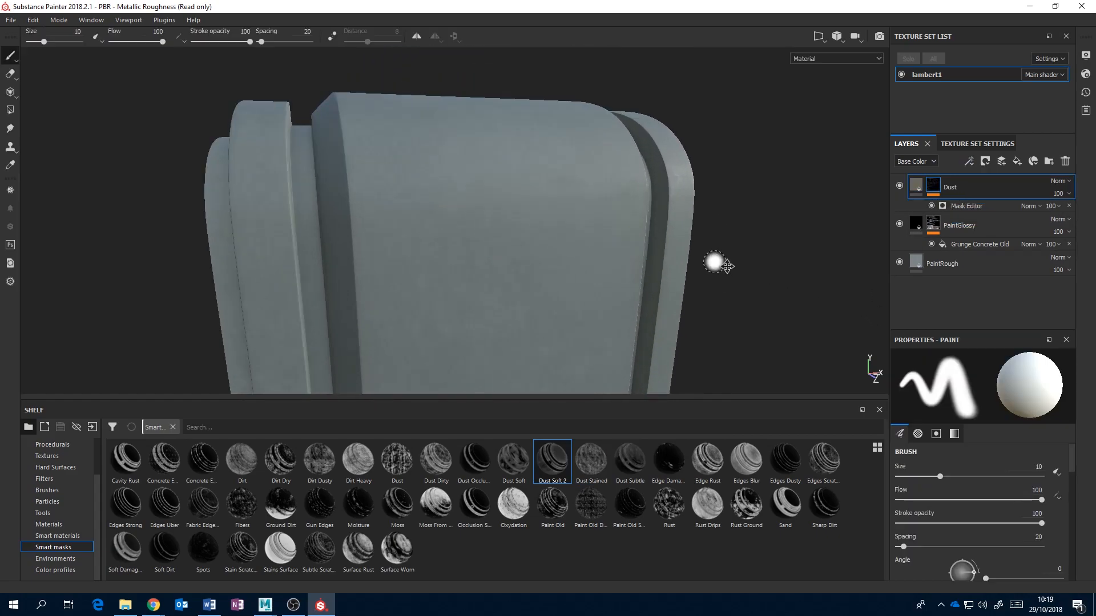
{"action": "middle_click_drag", "start_coordinate": [536, 224], "coordinate": [658, 253], "text": "alt"}
{"action": "left_click_drag", "start_coordinate": [658, 252], "coordinate": [708, 226], "text": "alt"}
{"action": "middle_click_drag", "start_coordinate": [735, 226], "coordinate": [695, 225], "text": "alt"}
{"action": "left_click_drag", "start_coordinate": [694, 225], "coordinate": [702, 222], "text": "alt"}
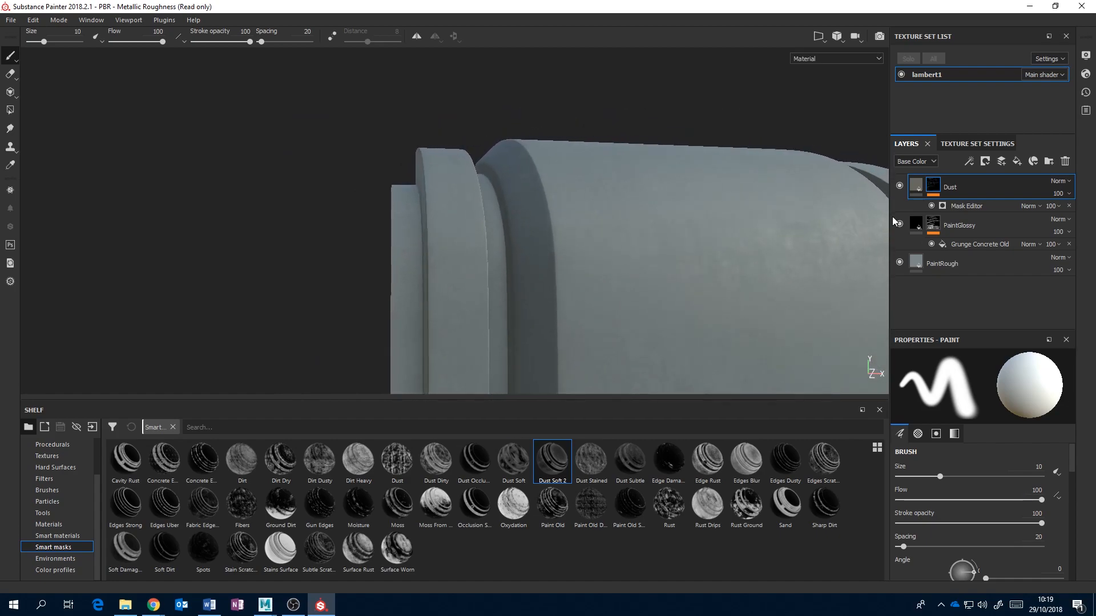
Compare the panel's highlights with the Dust layer hidden and shown, including from a different angle
{"action": "left_click", "coordinate": [899, 186]}
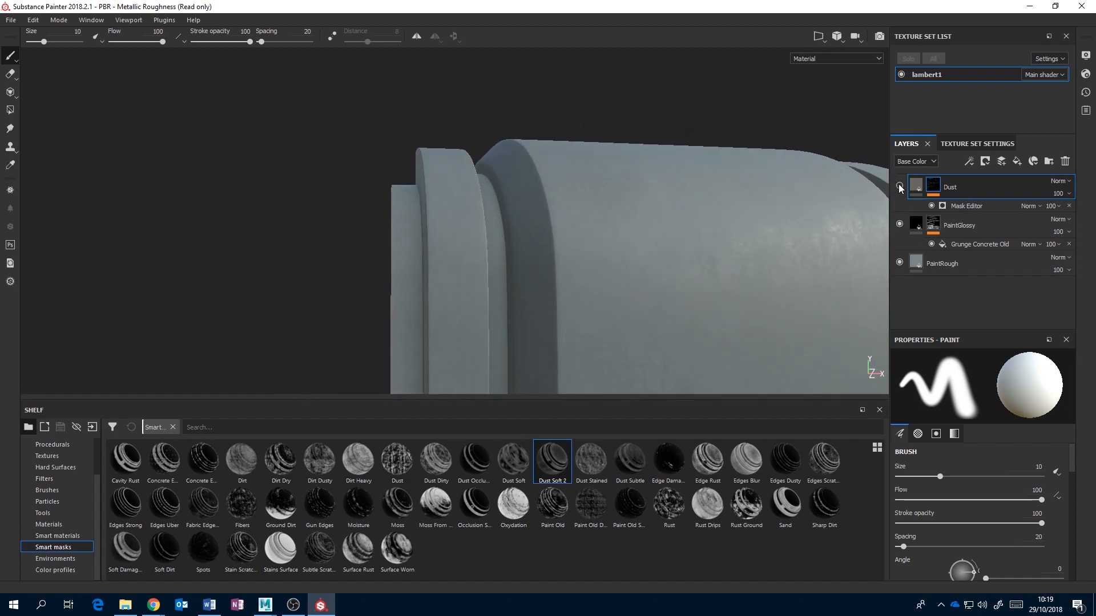
{"action": "left_click", "coordinate": [900, 186]}
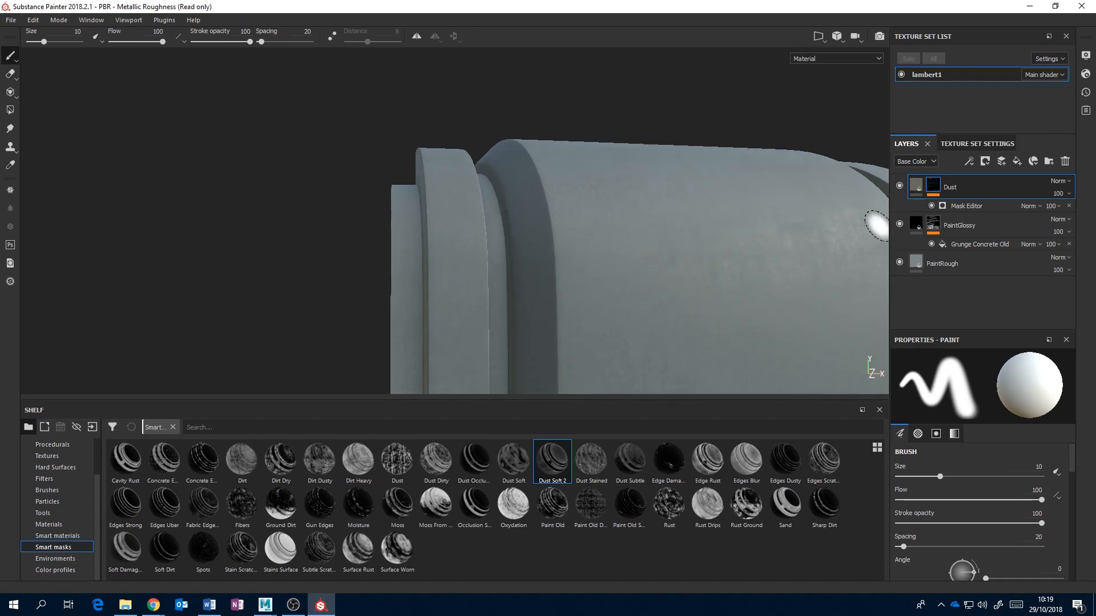
{"action": "left_click", "coordinate": [899, 186]}
{"action": "left_click", "coordinate": [899, 186]}
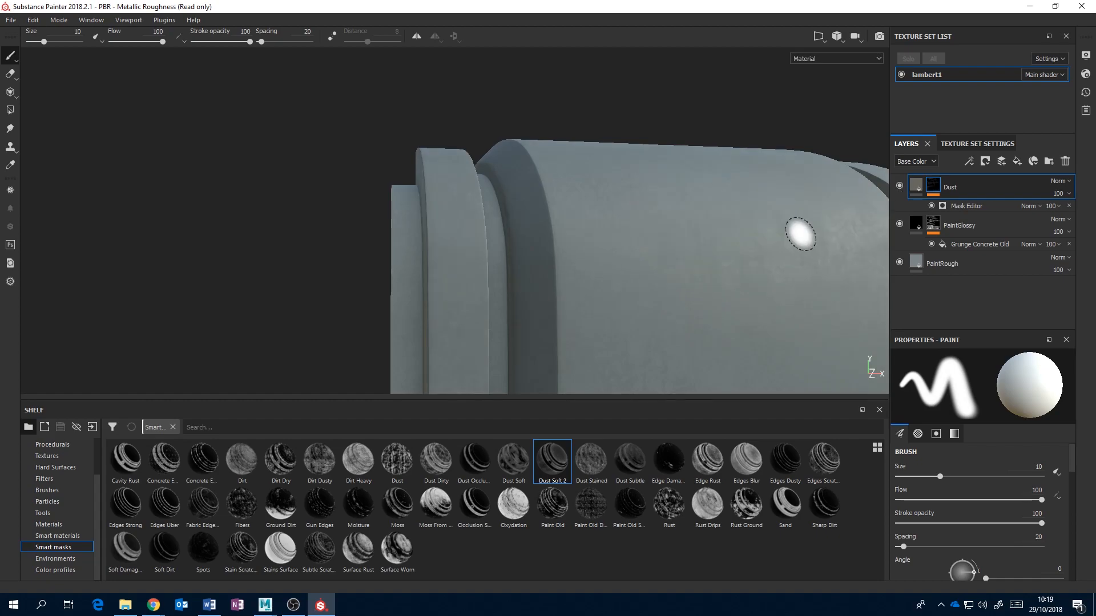
{"action": "mouse_move", "coordinate": [751, 190]}
{"action": "left_mouse_down", "text": "alt"}
{"action": "mouse_move", "coordinate": [810, 213]}
{"action": "mouse_move", "coordinate": [778, 235]}
{"action": "mouse_move", "coordinate": [764, 201]}
{"action": "left_mouse_up", "text": "alt"}
{"action": "left_click", "coordinate": [900, 186]}
{"action": "left_click", "coordinate": [900, 186]}
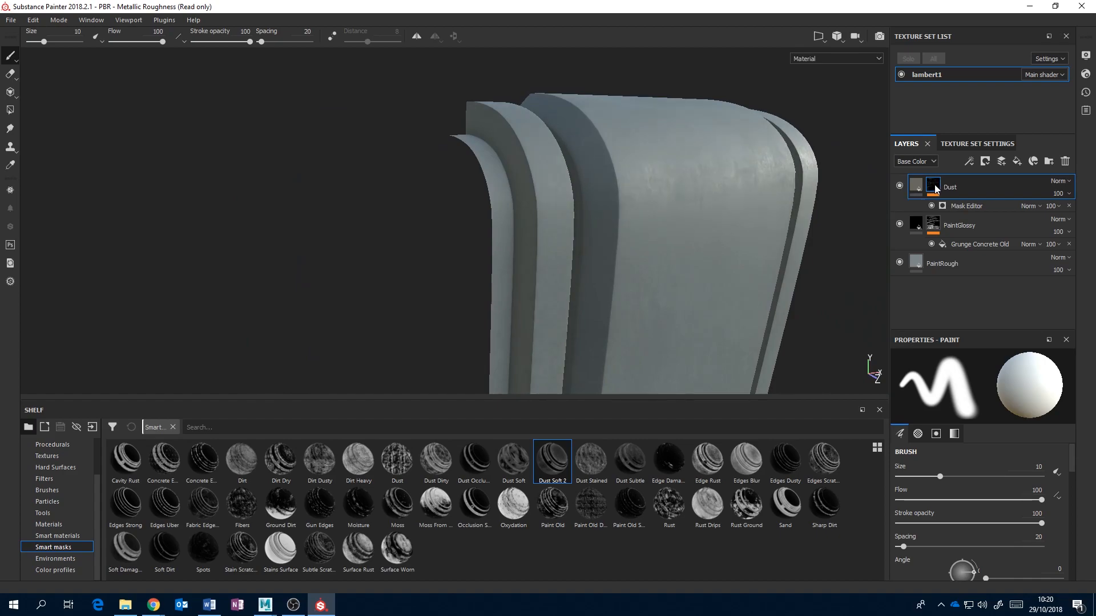
Display Dust's mask alone on the panel and open the settings of its Mask Editor generator
{"action": "mouse_move", "coordinate": [935, 189]}
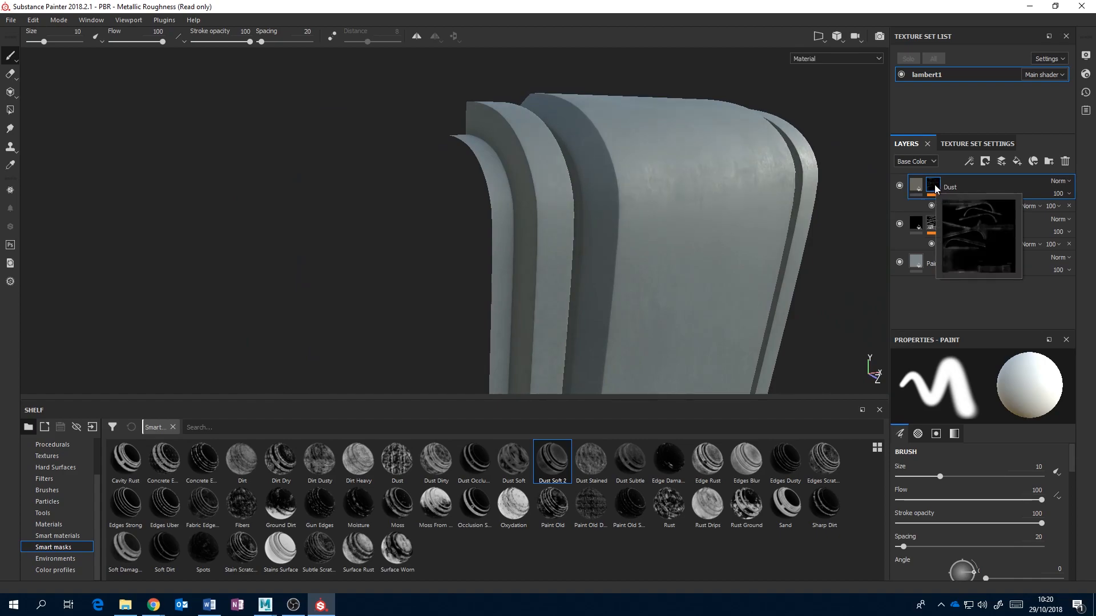
{"action": "left_click", "coordinate": [934, 185], "text": "alt"}
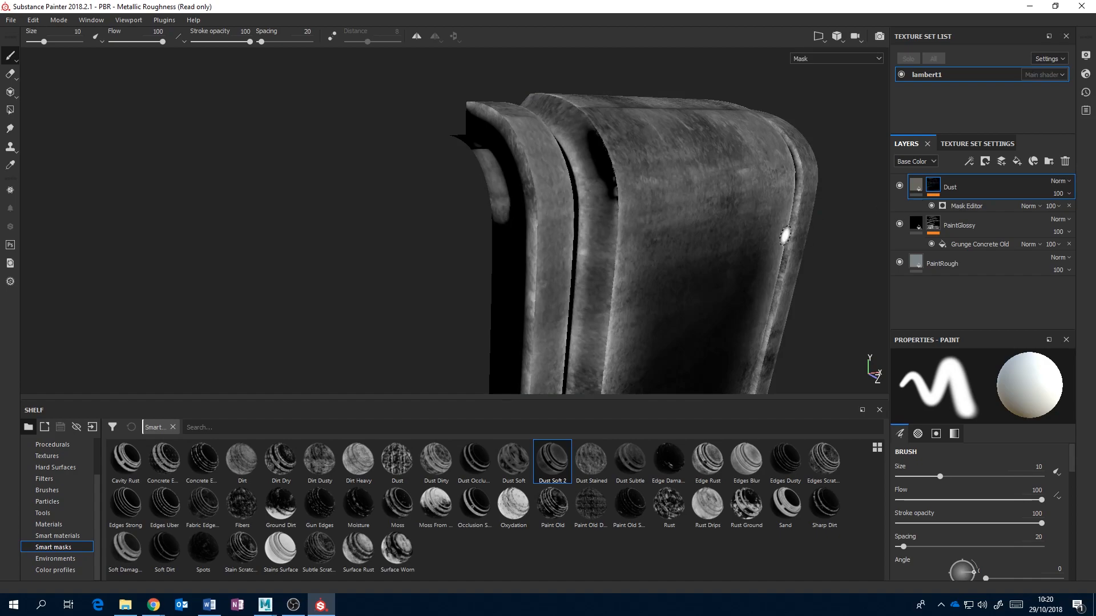
{"action": "left_click_drag", "start_coordinate": [1070, 469], "coordinate": [1070, 495]}
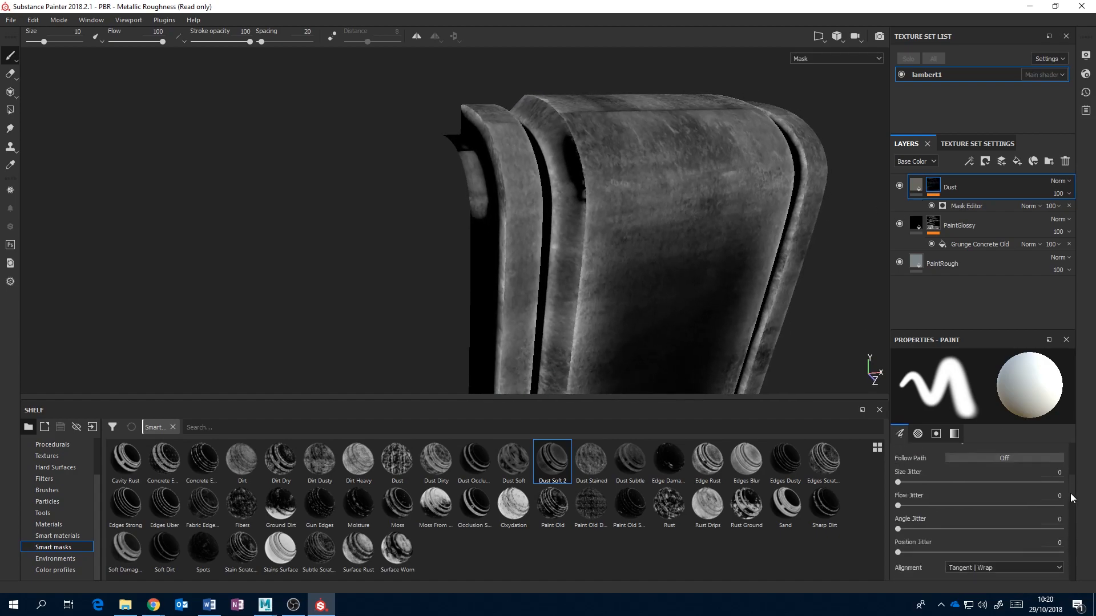
{"action": "left_click", "coordinate": [967, 206]}
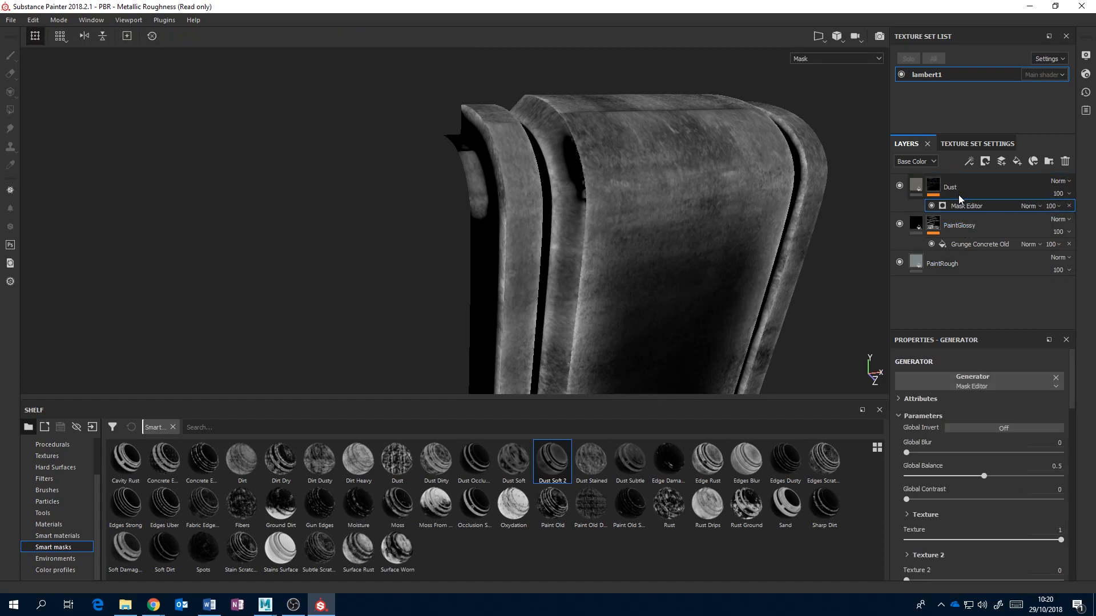
Try different Position Gradient, World Space Normal, Curvature and Ambient Occlusion amounts in Dust's Mask Editor
{"action": "left_click_drag", "start_coordinate": [1074, 393], "coordinate": [1087, 457]}
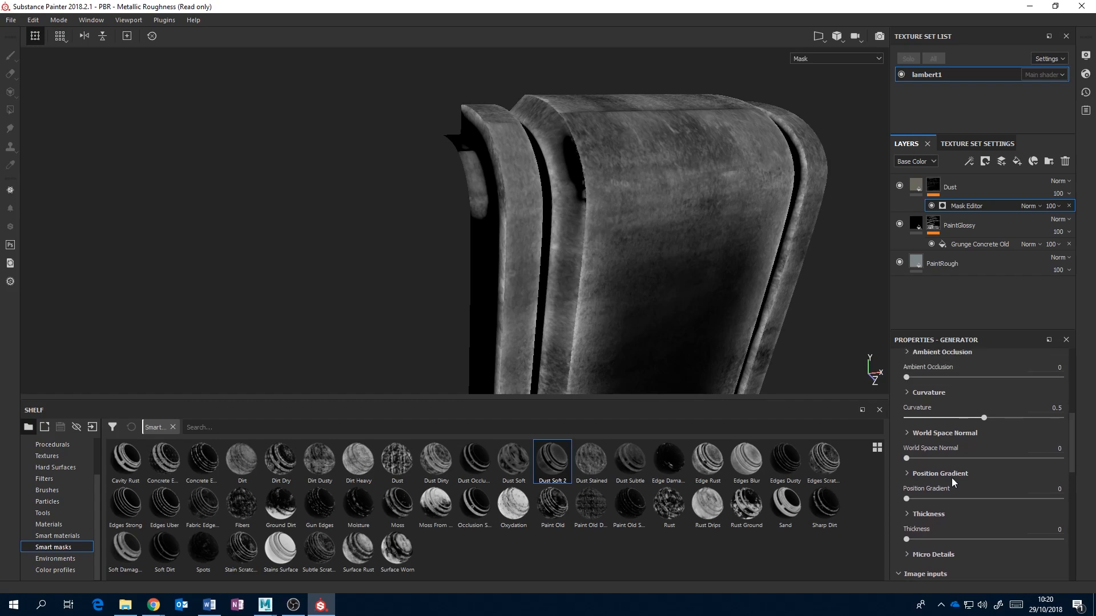
{"action": "left_click_drag", "start_coordinate": [907, 500], "coordinate": [871, 499]}
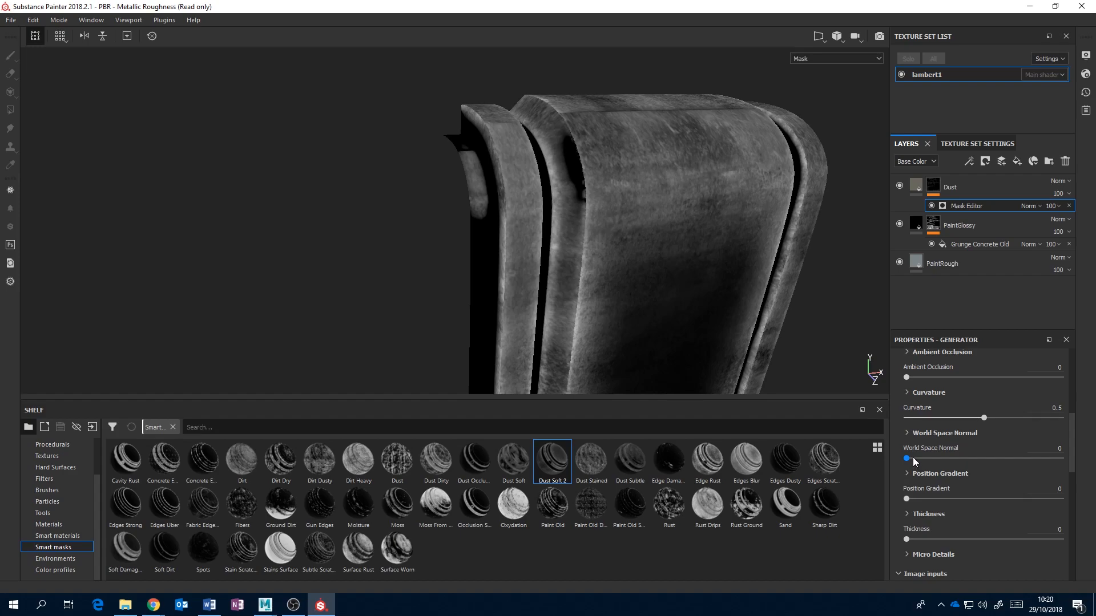
{"action": "mouse_move", "coordinate": [907, 458]}
{"action": "left_mouse_down"}
{"action": "mouse_move", "coordinate": [1029, 457]}
{"action": "mouse_move", "coordinate": [903, 459]}
{"action": "left_mouse_up"}
{"action": "mouse_move", "coordinate": [984, 419]}
{"action": "left_mouse_down"}
{"action": "mouse_move", "coordinate": [1056, 419]}
{"action": "mouse_move", "coordinate": [930, 419]}
{"action": "mouse_move", "coordinate": [981, 420]}
{"action": "left_mouse_up"}
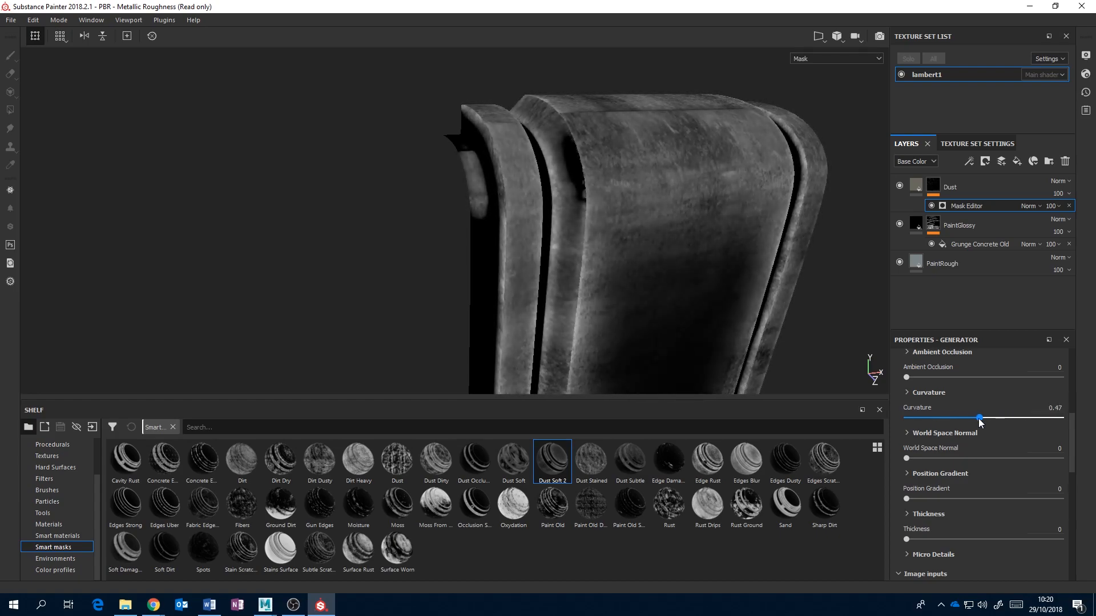
{"action": "scroll", "coordinate": [1071, 432], "scroll_direction": "up", "scroll_amount": 3}
{"action": "mouse_move", "coordinate": [908, 507]}
{"action": "left_mouse_down"}
{"action": "mouse_move", "coordinate": [984, 508]}
{"action": "mouse_move", "coordinate": [889, 516]}
{"action": "mouse_move", "coordinate": [835, 500]}
{"action": "left_mouse_up"}
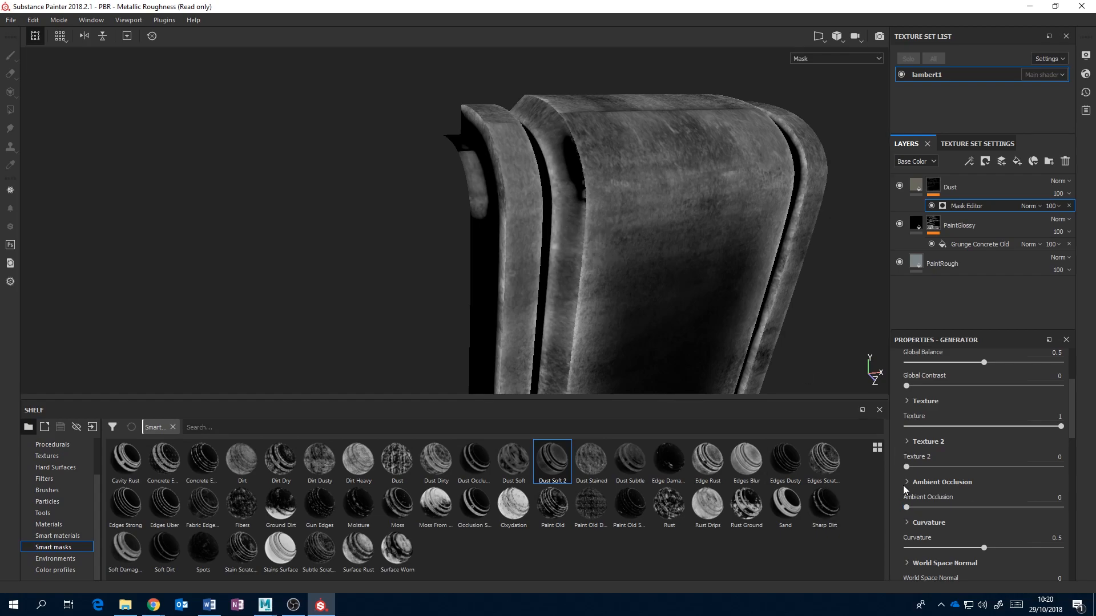
{"action": "left_click_drag", "start_coordinate": [909, 508], "coordinate": [857, 498]}
Set the Mask Editor's Global Balance to 0.47 and check the dust mask around the panel
{"action": "scroll", "coordinate": [1073, 408], "scroll_direction": "up", "scroll_amount": 3}
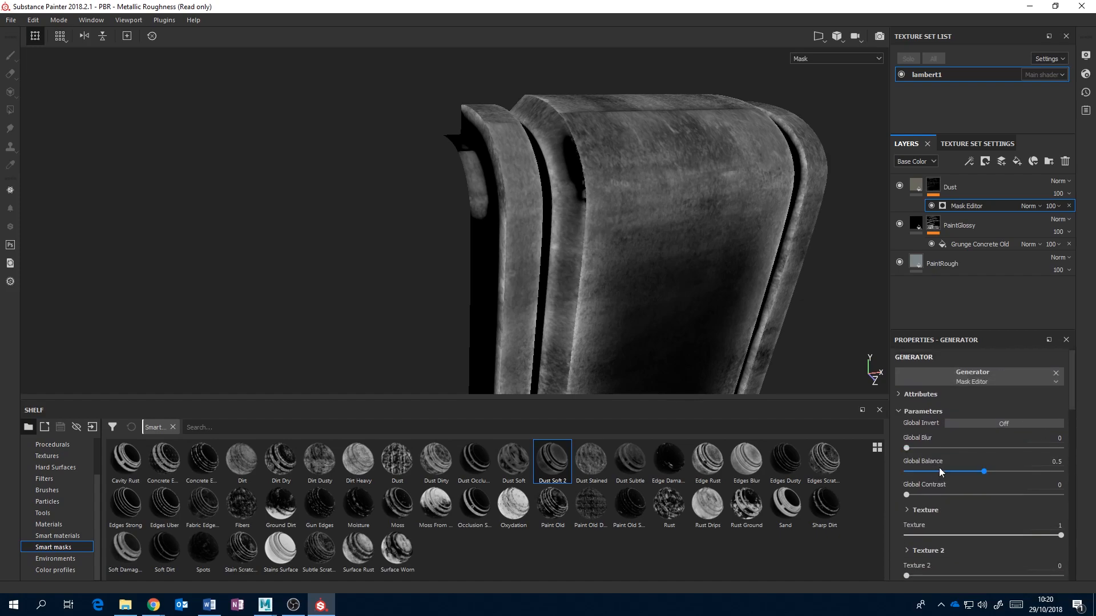
{"action": "mouse_move", "coordinate": [984, 471]}
{"action": "left_mouse_down"}
{"action": "mouse_move", "coordinate": [960, 465]}
{"action": "mouse_move", "coordinate": [978, 458]}
{"action": "left_mouse_up"}
{"action": "left_click_drag", "start_coordinate": [771, 337], "coordinate": [696, 244], "text": "alt"}
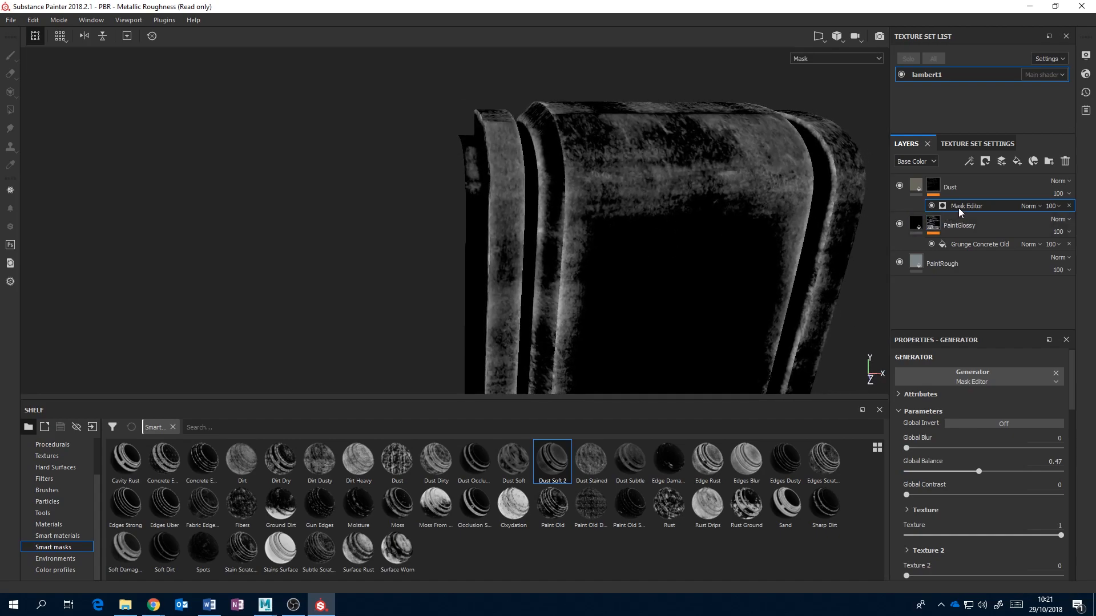
{"action": "left_click_drag", "start_coordinate": [772, 255], "coordinate": [806, 260], "text": "alt"}
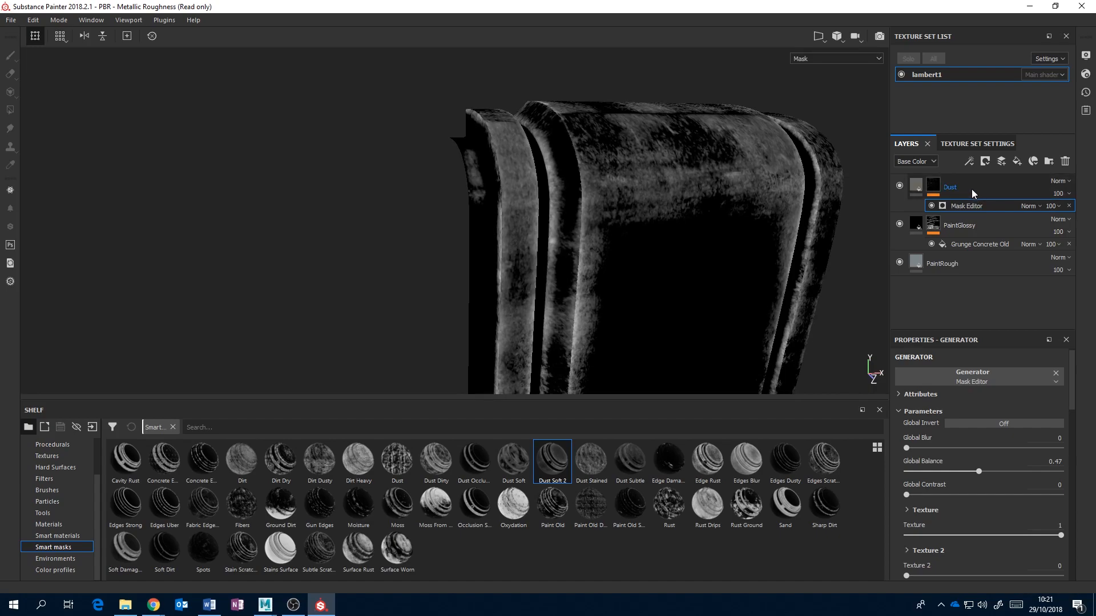
Add a Levels effect above the Mask Editor generator in the Dust layer's mask
{"action": "left_click", "coordinate": [933, 163]}
{"action": "left_click", "coordinate": [933, 162]}
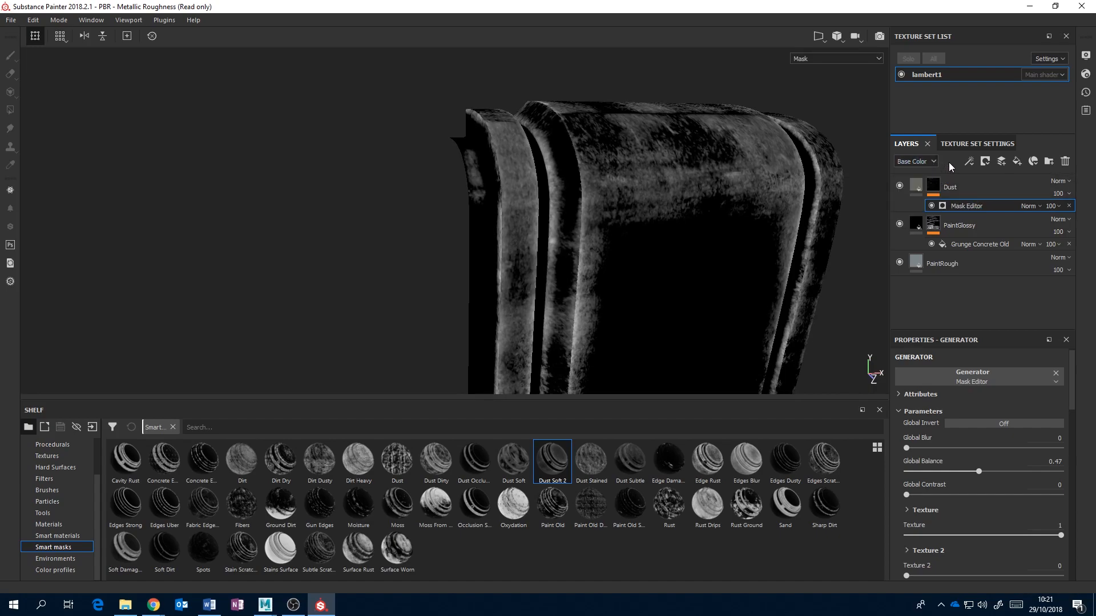
{"action": "right_click", "coordinate": [938, 190]}
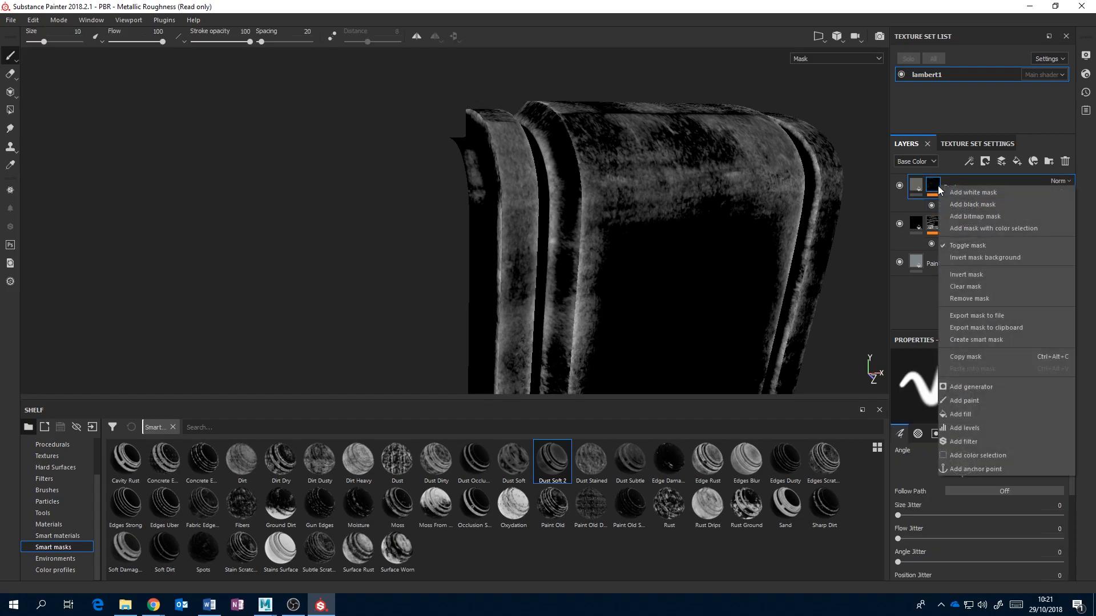
{"action": "key", "text": "Escape"}
{"action": "left_click", "coordinate": [956, 207]}
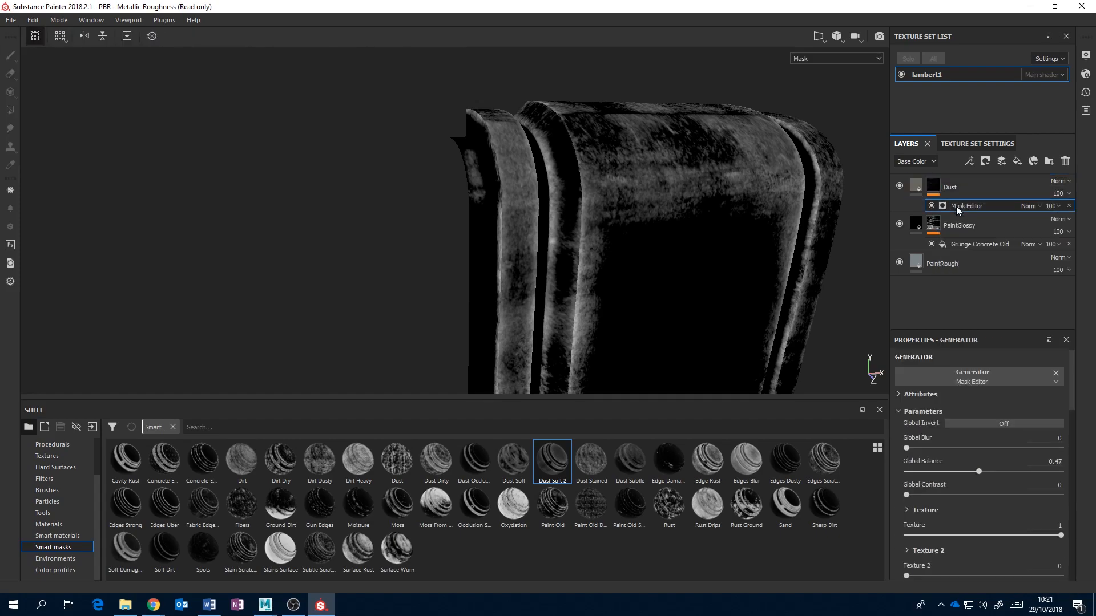
{"action": "right_click", "coordinate": [957, 206]}
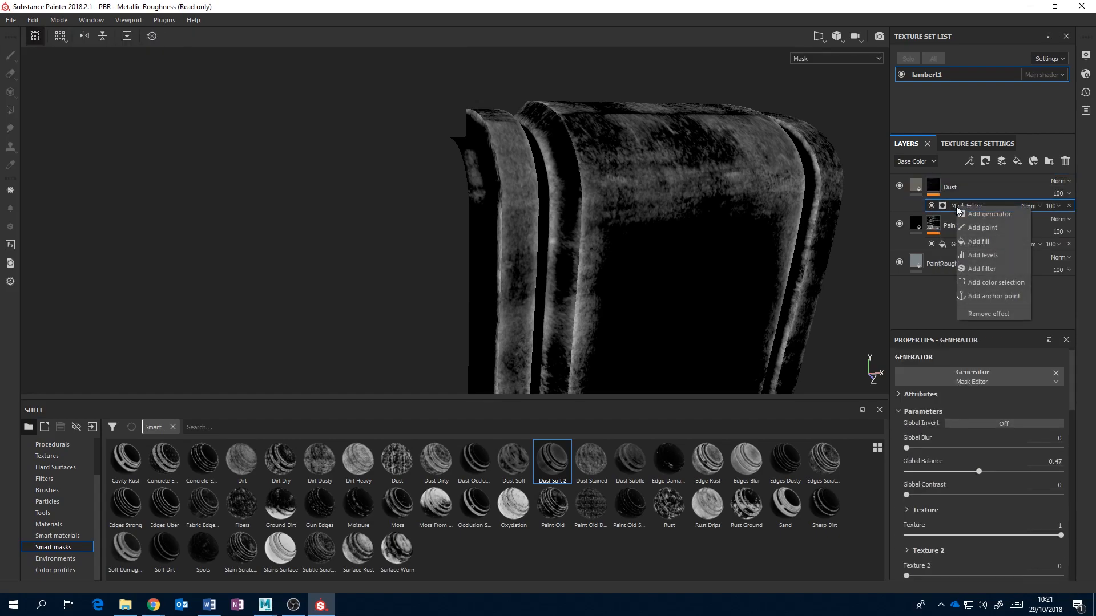
{"action": "left_click", "coordinate": [989, 255]}
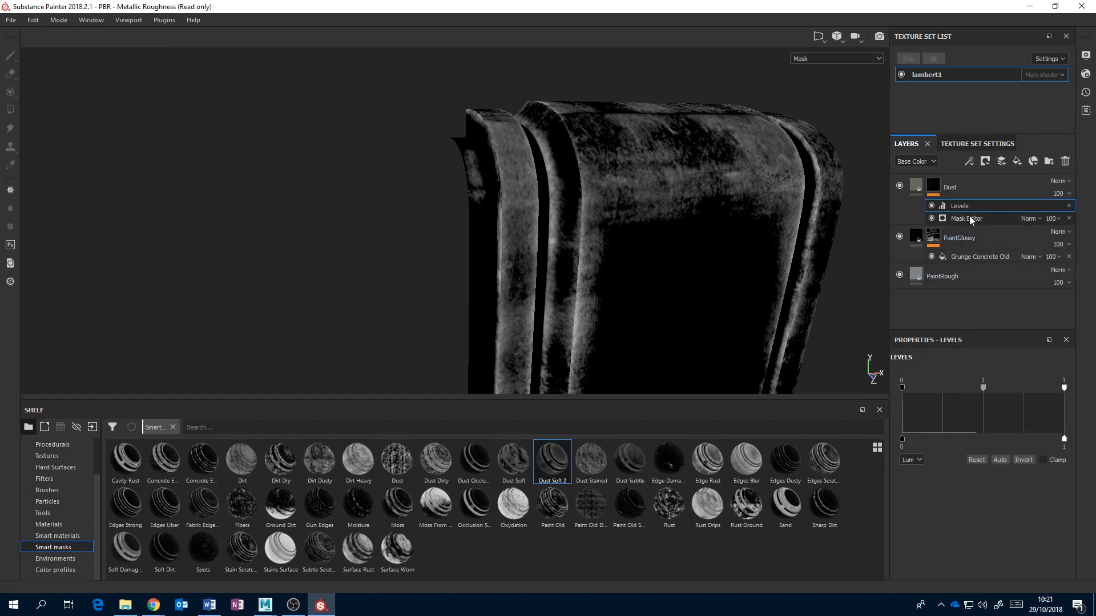
Set the white input level of Dust's Levels effect to 0.345 to brighten the dust mask
{"action": "left_click", "coordinate": [970, 219]}
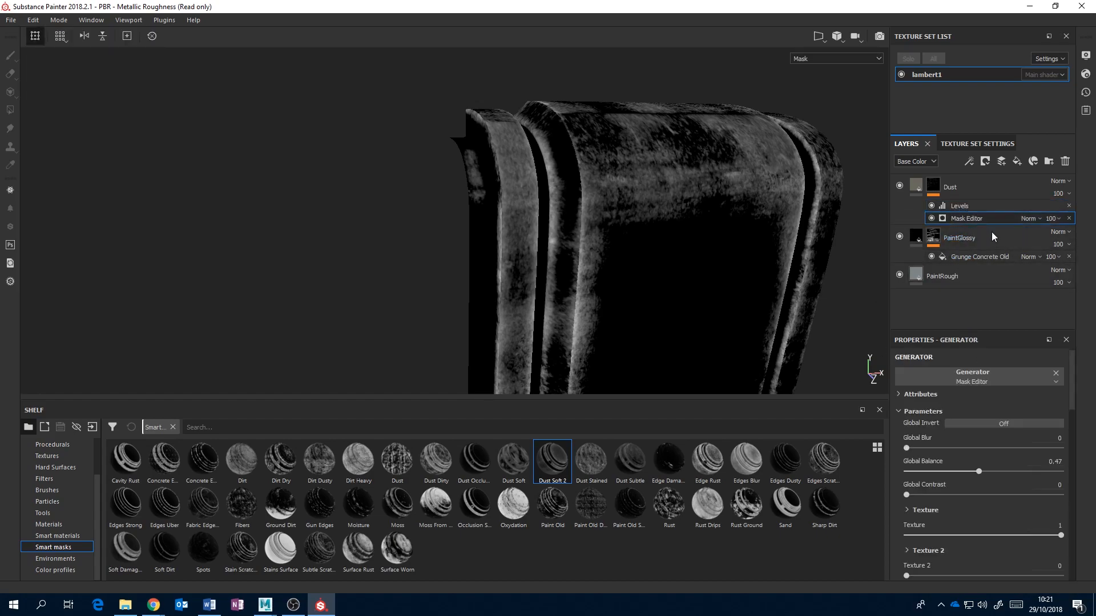
{"action": "left_click", "coordinate": [964, 207]}
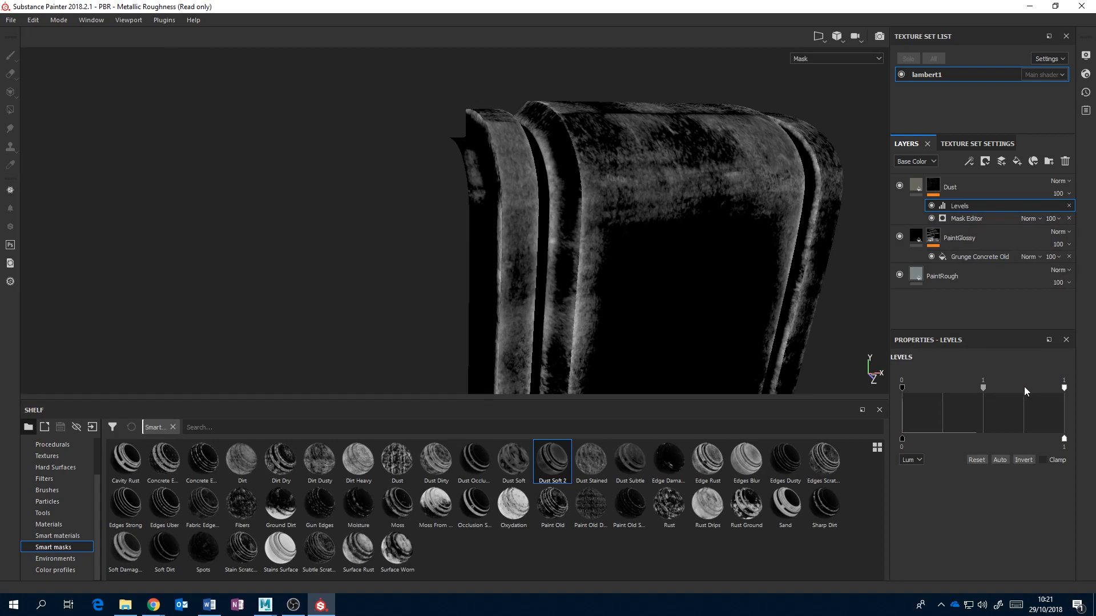
{"action": "left_click_drag", "start_coordinate": [1064, 390], "coordinate": [958, 391]}
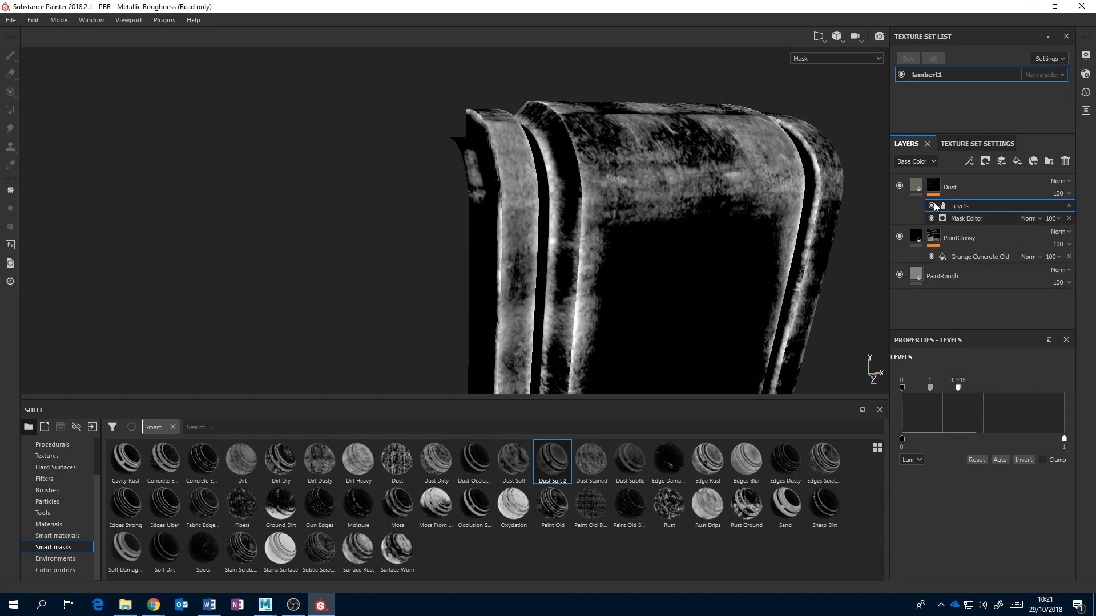
Display the full material, compare the panel with Dust hidden and shown, and inspect the surface from several angles
{"action": "left_click", "coordinate": [916, 189]}
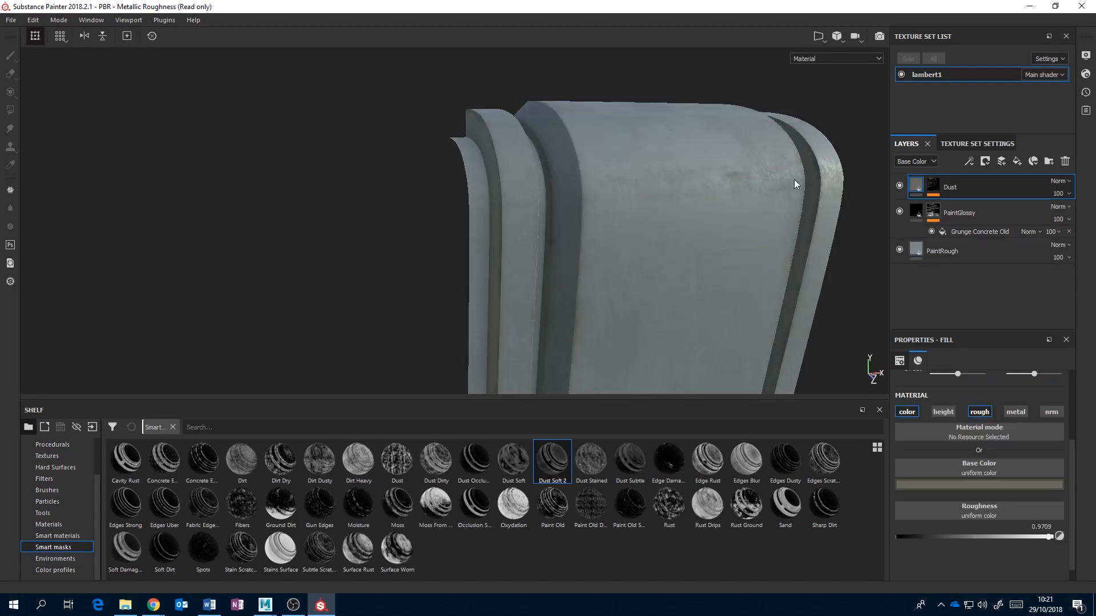
{"action": "left_click_drag", "start_coordinate": [747, 173], "coordinate": [697, 244], "text": "alt"}
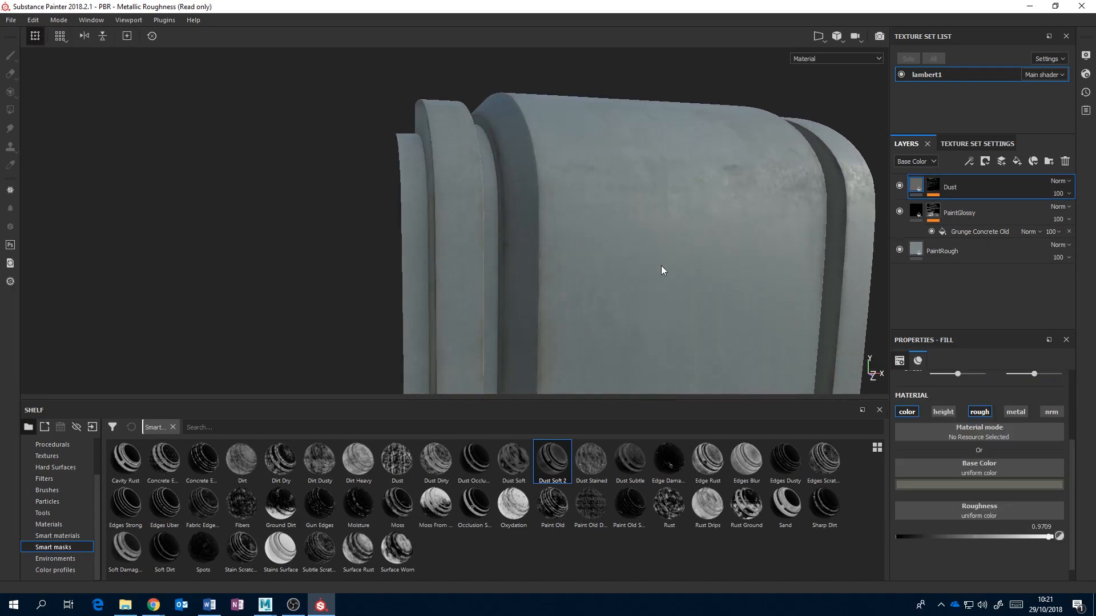
{"action": "left_click", "coordinate": [898, 185]}
{"action": "left_click", "coordinate": [899, 185]}
{"action": "scroll", "coordinate": [672, 226], "scroll_direction": "up", "scroll_amount": 5}
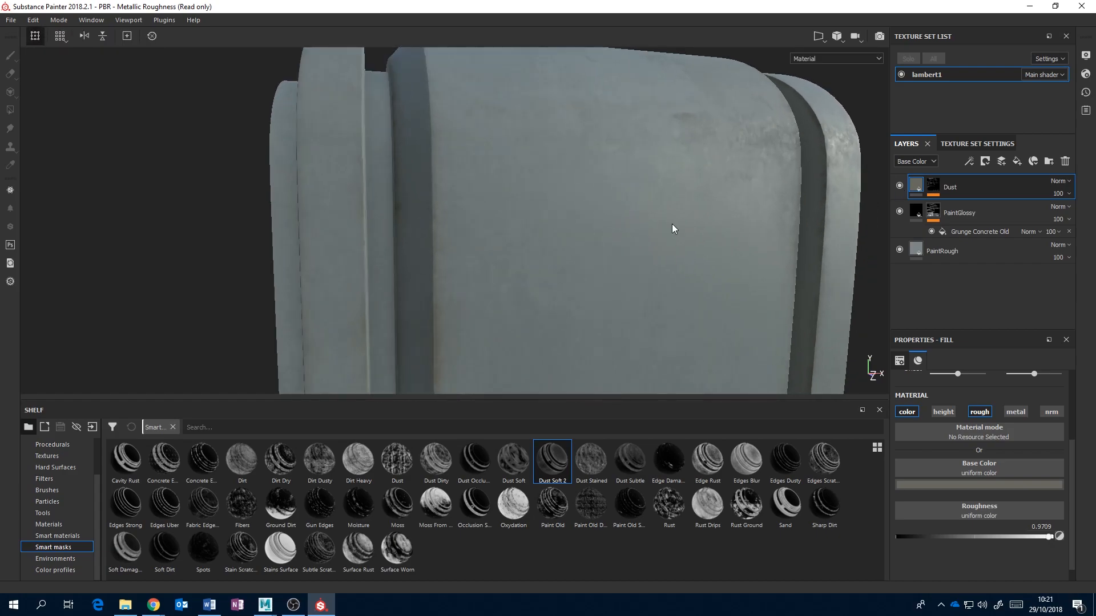
{"action": "scroll", "coordinate": [673, 228], "scroll_direction": "down", "scroll_amount": 5}
{"action": "mouse_move", "coordinate": [693, 290]}
{"action": "left_mouse_down", "text": "alt"}
{"action": "mouse_move", "coordinate": [656, 231]}
{"action": "mouse_move", "coordinate": [618, 257]}
{"action": "mouse_move", "coordinate": [624, 234]}
{"action": "mouse_move", "coordinate": [588, 294]}
{"action": "mouse_move", "coordinate": [717, 230]}
{"action": "mouse_move", "coordinate": [722, 215]}
{"action": "mouse_move", "coordinate": [621, 251]}
{"action": "mouse_move", "coordinate": [648, 240]}
{"action": "mouse_move", "coordinate": [660, 251]}
{"action": "mouse_move", "coordinate": [634, 221]}
{"action": "left_mouse_up", "text": "alt"}
{"action": "scroll", "coordinate": [620, 249], "scroll_direction": "down", "scroll_amount": 2}
{"action": "scroll", "coordinate": [620, 249], "scroll_direction": "up", "scroll_amount": 3}
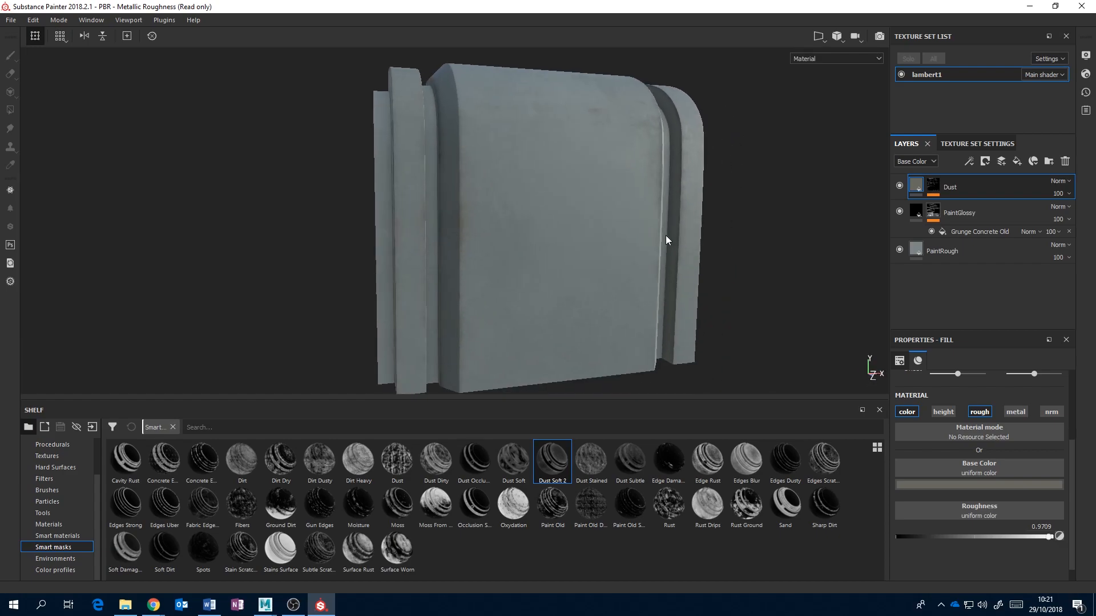
{"action": "left_click_drag", "start_coordinate": [631, 254], "coordinate": [601, 249], "text": "alt"}
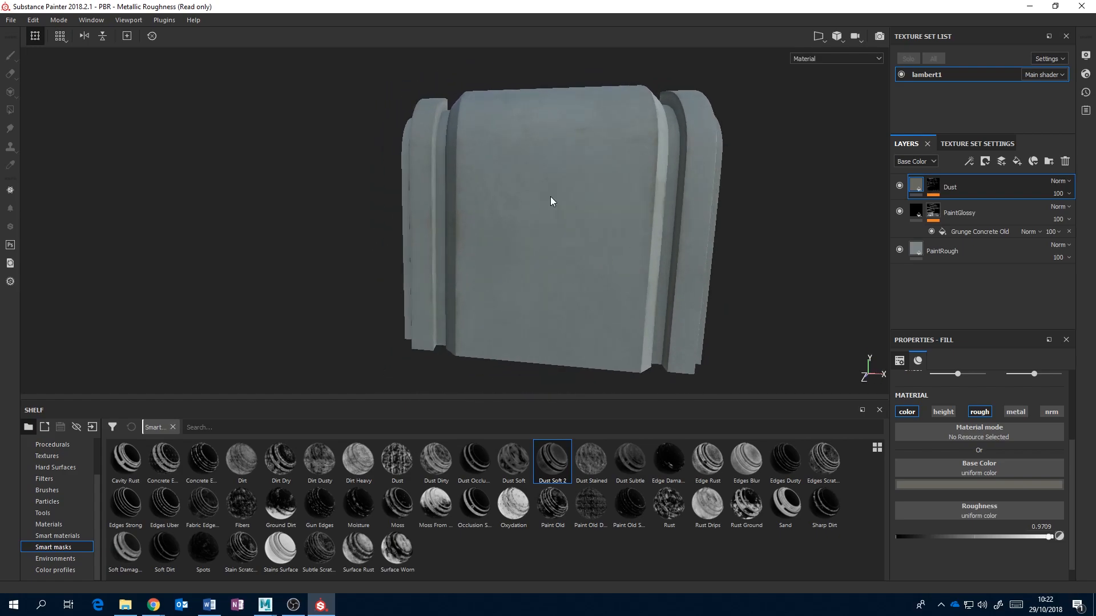
{"action": "left_click_drag", "start_coordinate": [551, 211], "coordinate": [622, 203], "text": "alt"}
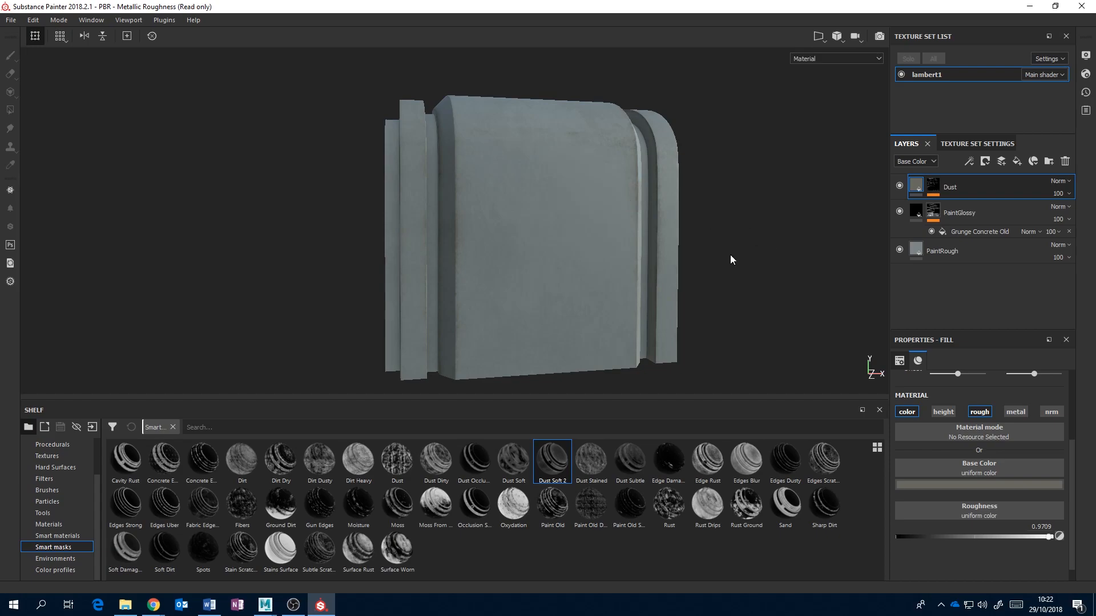
Add a fill layer above Dust and disable its metal and normal channels
{"action": "left_click", "coordinate": [1016, 161]}
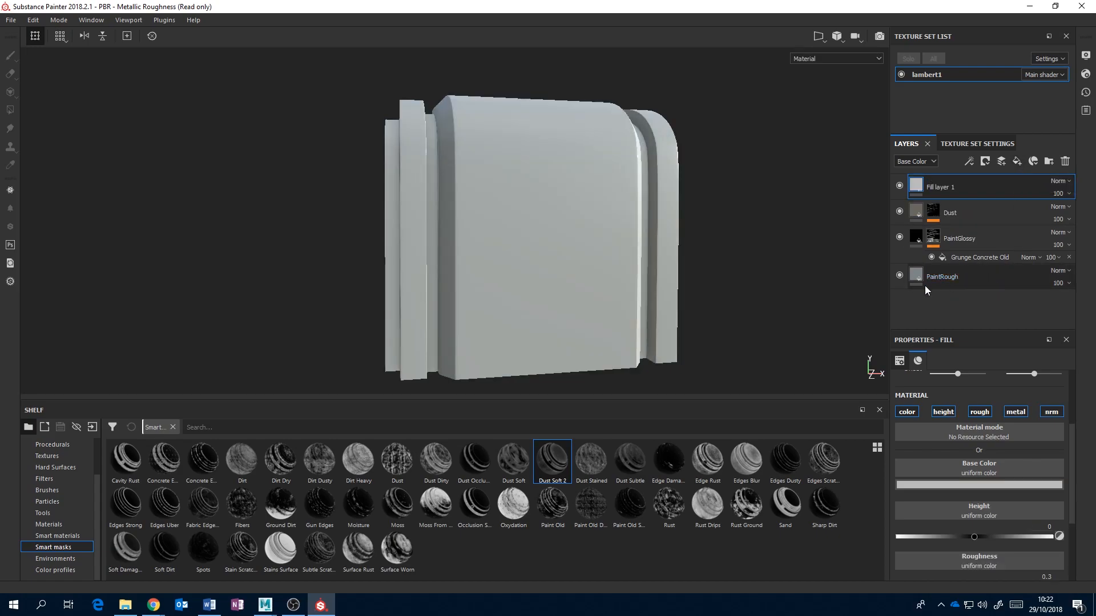
{"action": "left_click", "coordinate": [1021, 413]}
{"action": "left_click", "coordinate": [1053, 413]}
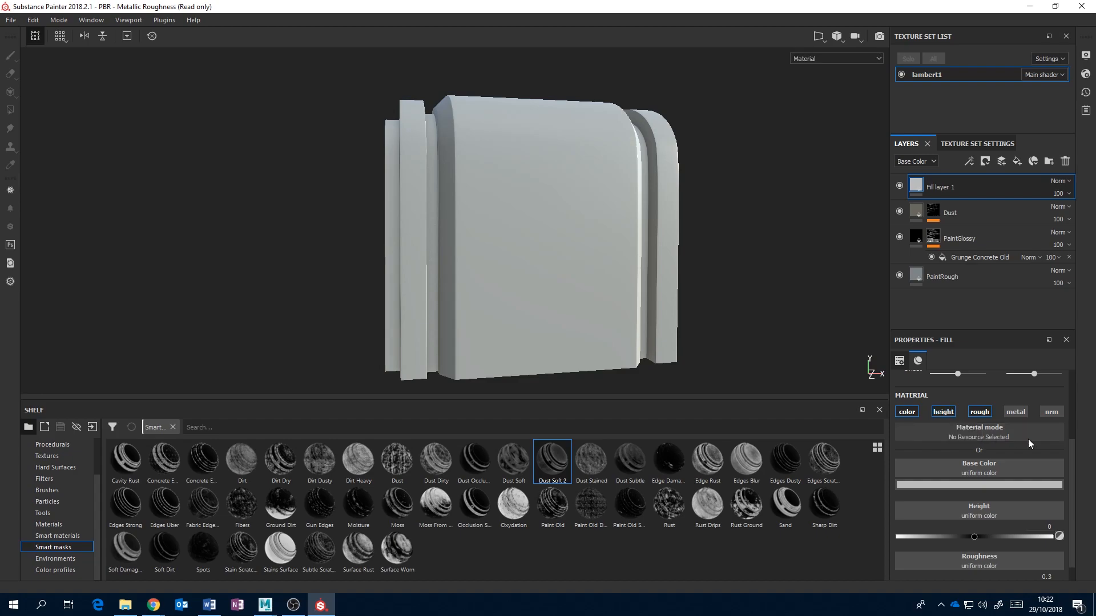
Give the new fill layer a bright red base color (0.737, 0.003, 0.003) and set its roughness to 0.2073
{"action": "left_click", "coordinate": [983, 484]}
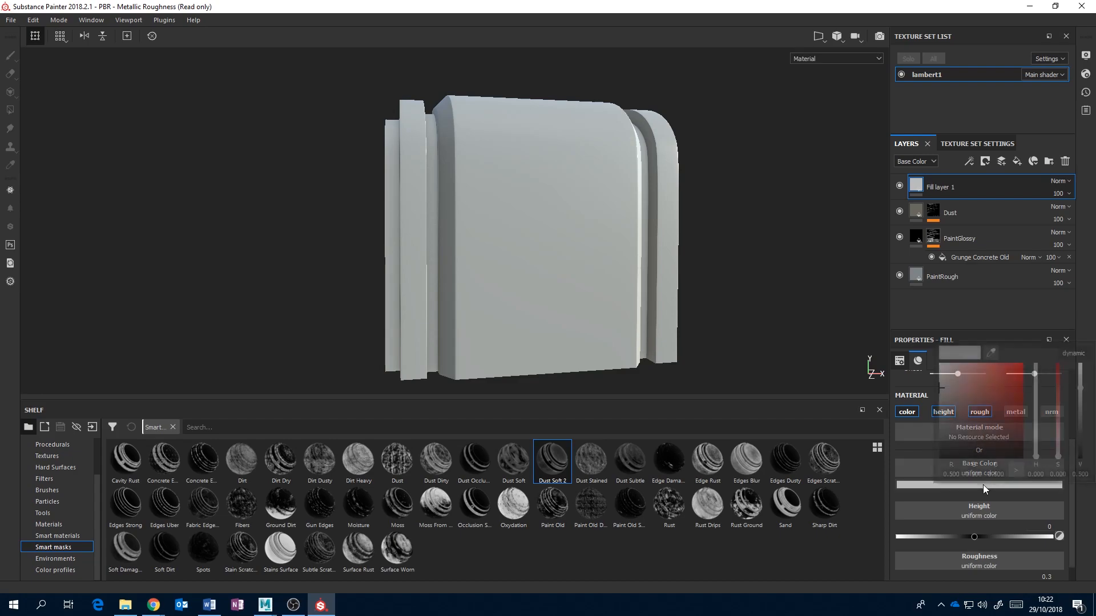
{"action": "left_click_drag", "start_coordinate": [971, 402], "coordinate": [1019, 375]}
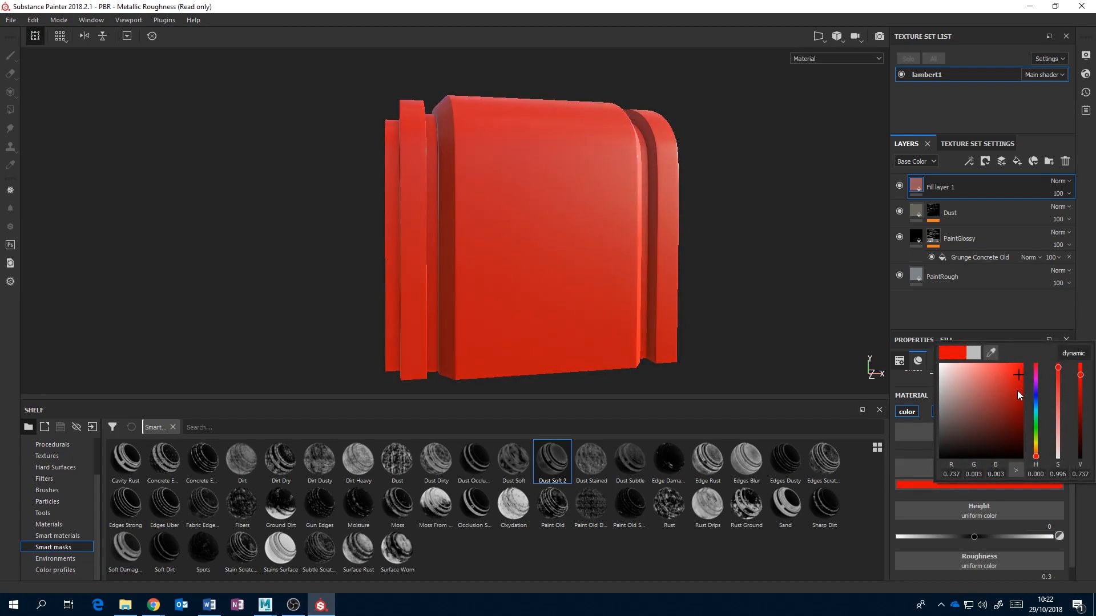
{"action": "left_click", "coordinate": [1000, 315]}
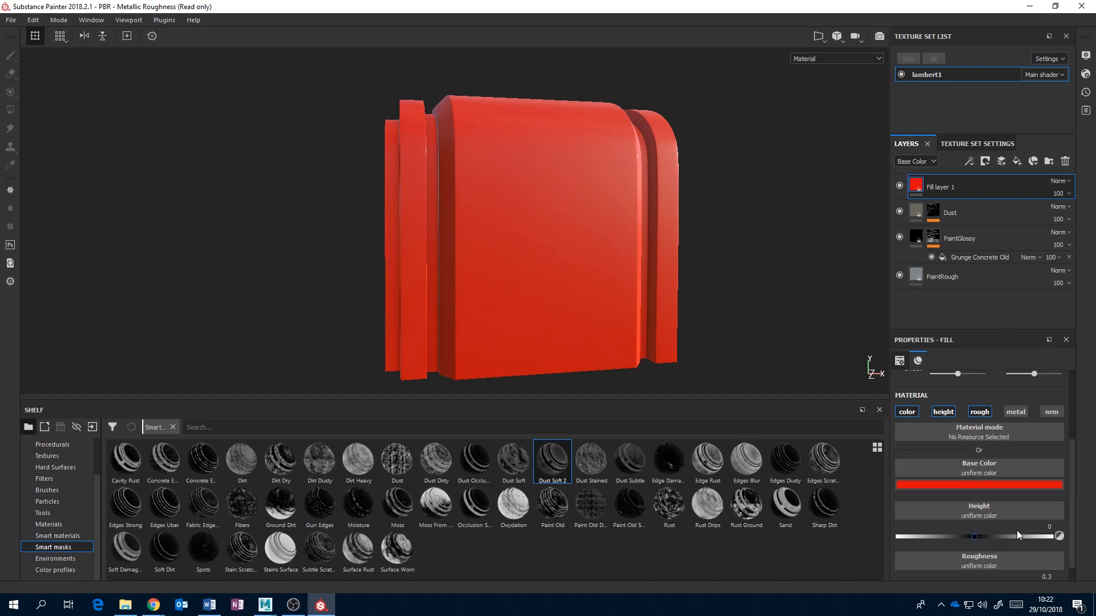
{"action": "left_click_drag", "start_coordinate": [1073, 491], "coordinate": [1068, 561]}
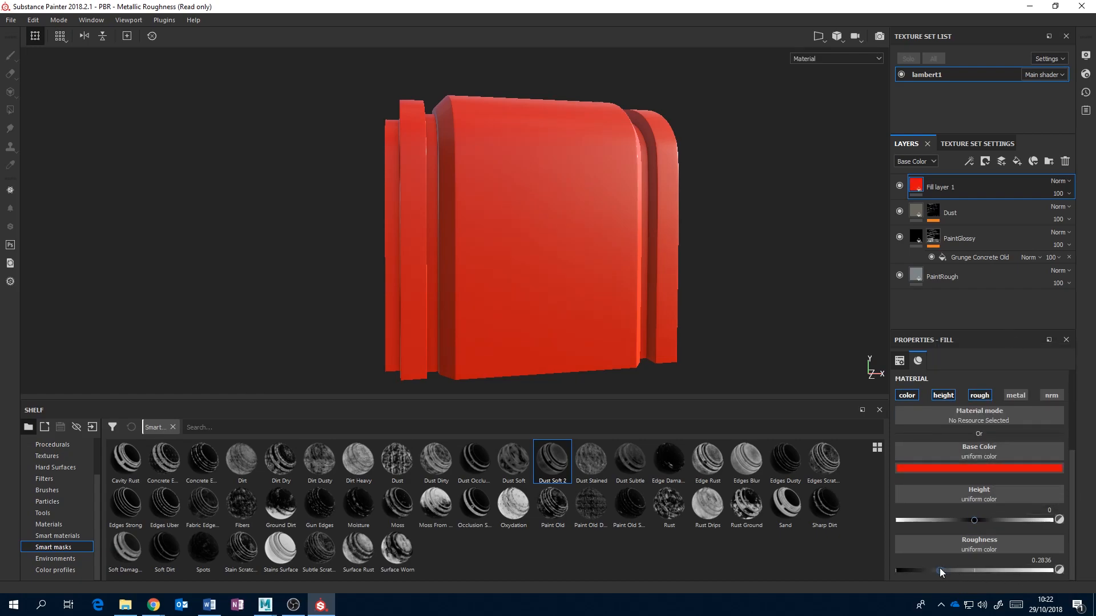
{"action": "mouse_move", "coordinate": [728, 287]}
{"action": "left_mouse_down", "text": "alt"}
{"action": "mouse_move", "coordinate": [738, 245]}
{"action": "mouse_move", "coordinate": [743, 262]}
{"action": "mouse_move", "coordinate": [687, 281]}
{"action": "mouse_move", "coordinate": [731, 246]}
{"action": "mouse_move", "coordinate": [751, 282]}
{"action": "mouse_move", "coordinate": [723, 295]}
{"action": "left_mouse_up", "text": "alt"}
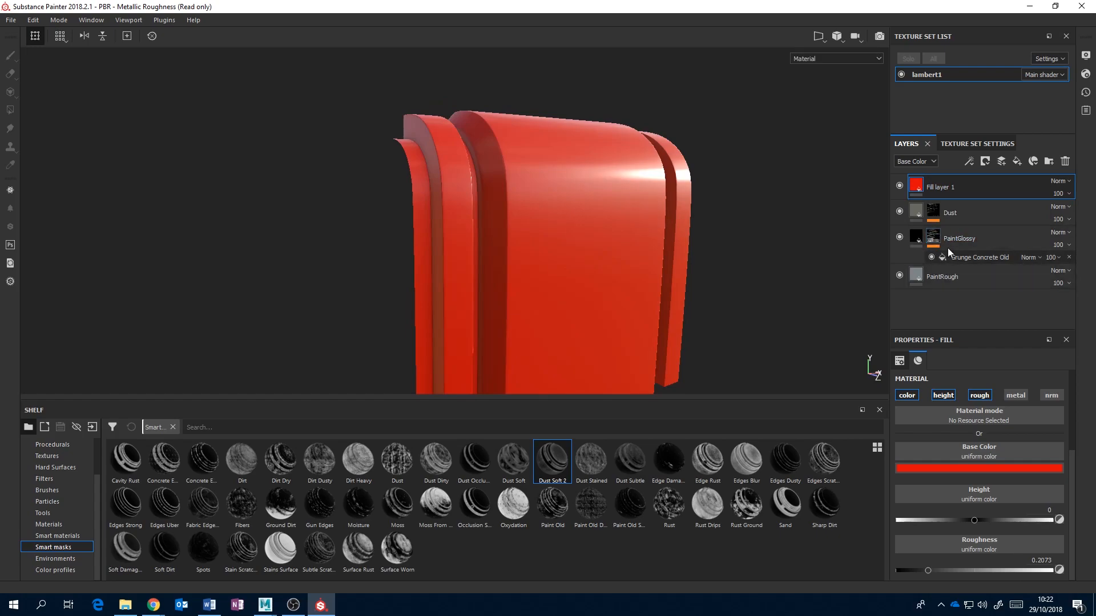
Rename the red fill layer to "paint" and add a black mask to it
{"action": "double_click", "coordinate": [941, 190]}
{"action": "type", "text": "paint"}
{"action": "key", "text": "Return"}
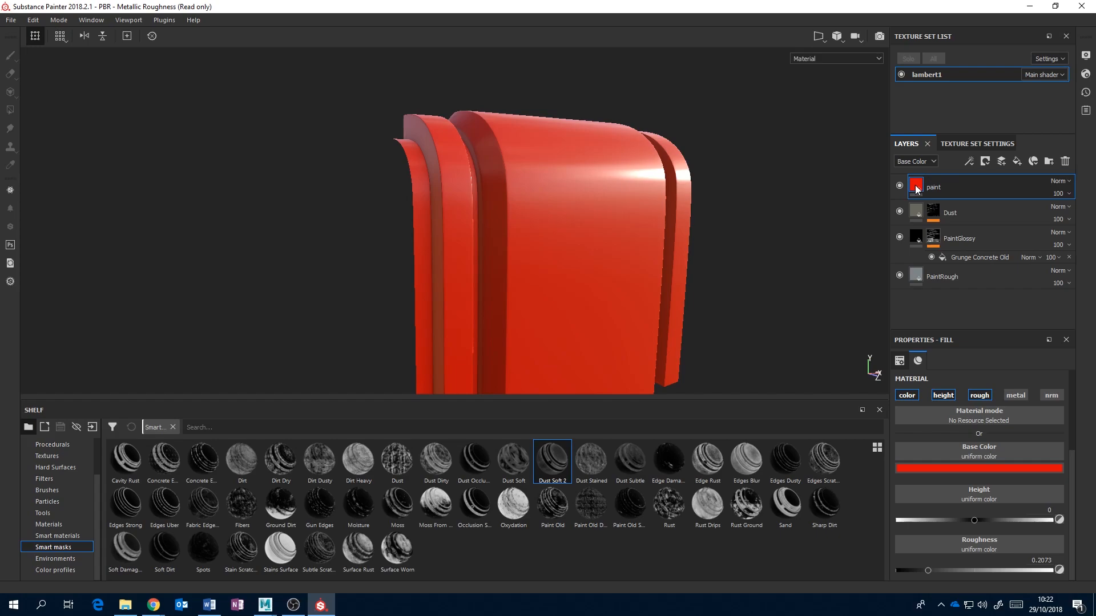
{"action": "right_click", "coordinate": [918, 189]}
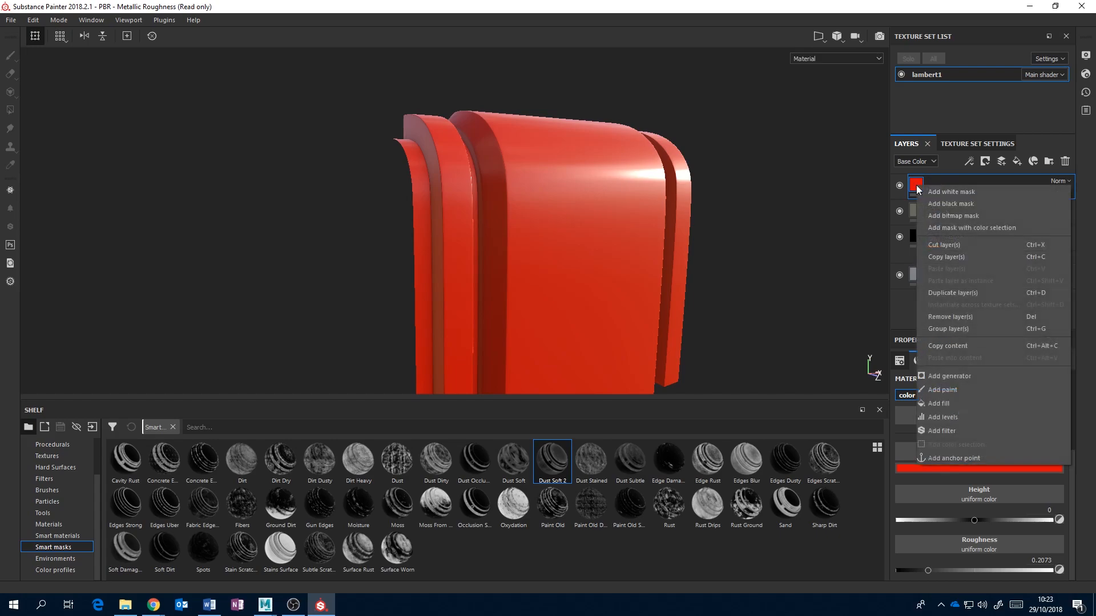
{"action": "left_click", "coordinate": [956, 204]}
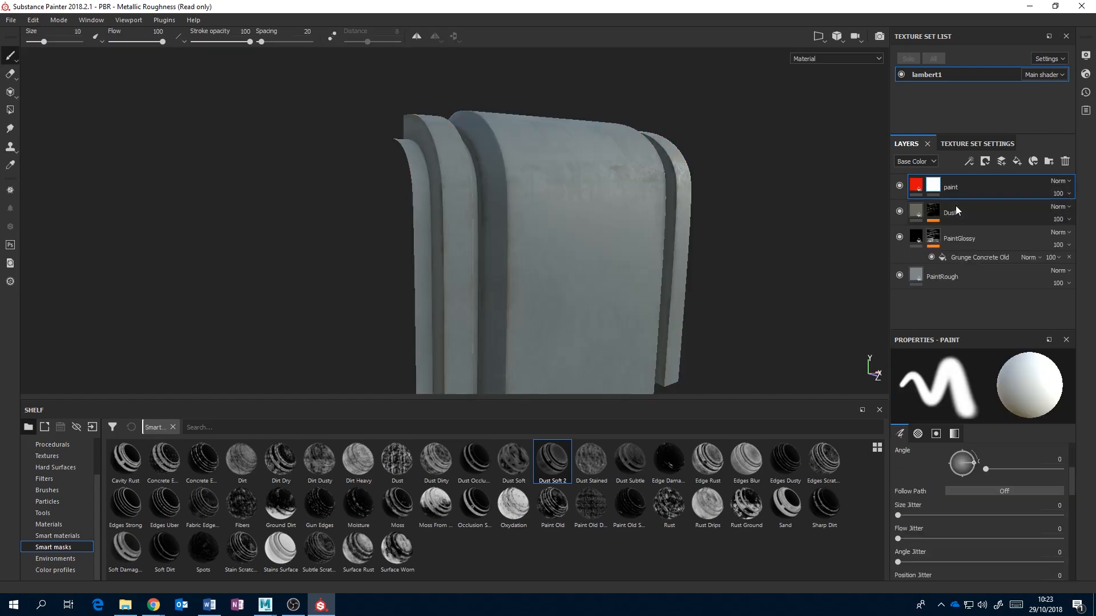
Browse the shelf's Alphas down to the font entries and review the brush's shape and stencil settings
{"action": "left_click_drag", "start_coordinate": [765, 259], "coordinate": [672, 232], "text": "alt"}
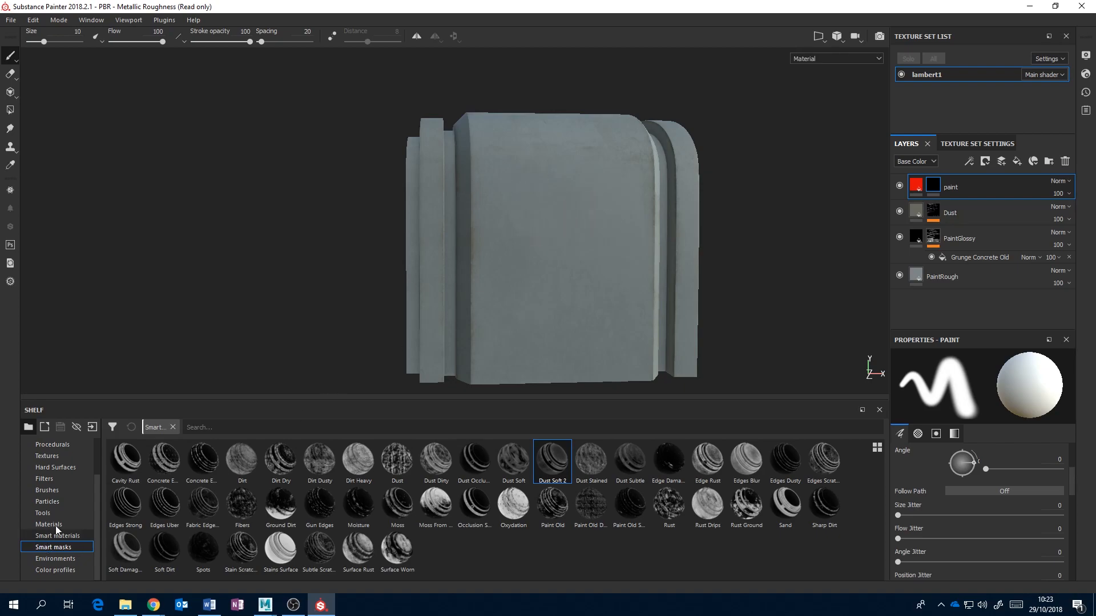
{"action": "left_click_drag", "start_coordinate": [93, 503], "coordinate": [95, 468]}
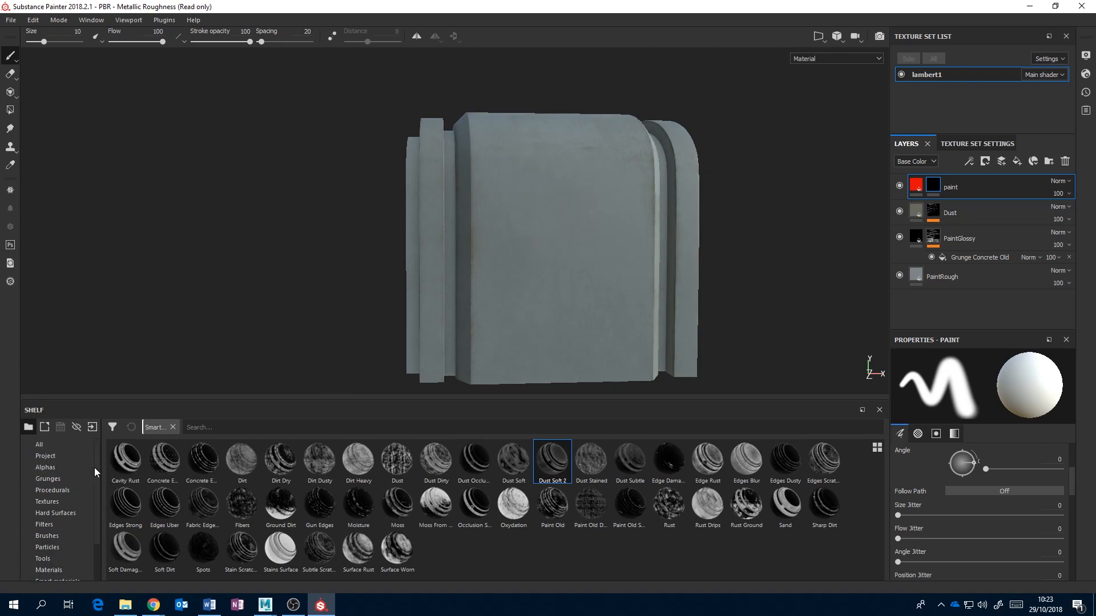
{"action": "left_click", "coordinate": [46, 468]}
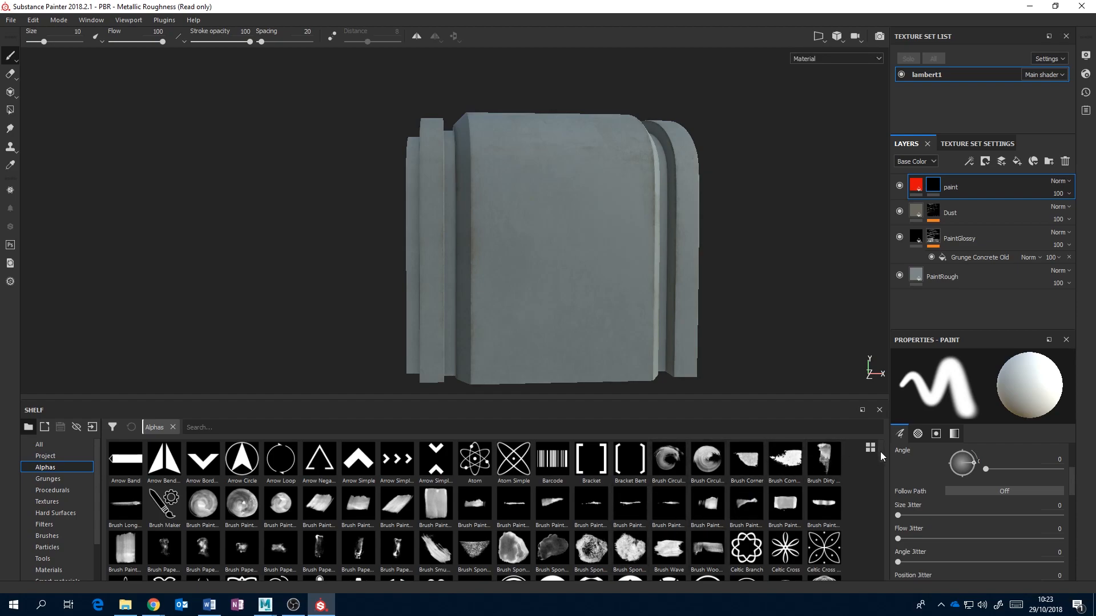
{"action": "left_click_drag", "start_coordinate": [880, 451], "coordinate": [876, 498]}
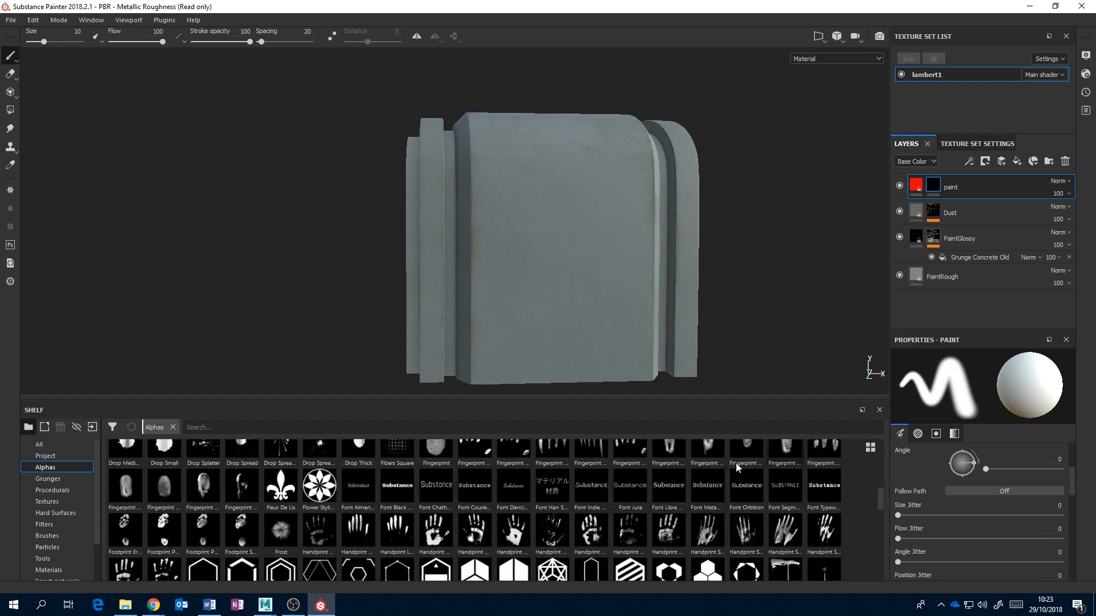
{"action": "mouse_move", "coordinate": [462, 483]}
{"action": "scroll", "coordinate": [1076, 489], "scroll_direction": "down", "scroll_amount": 2}
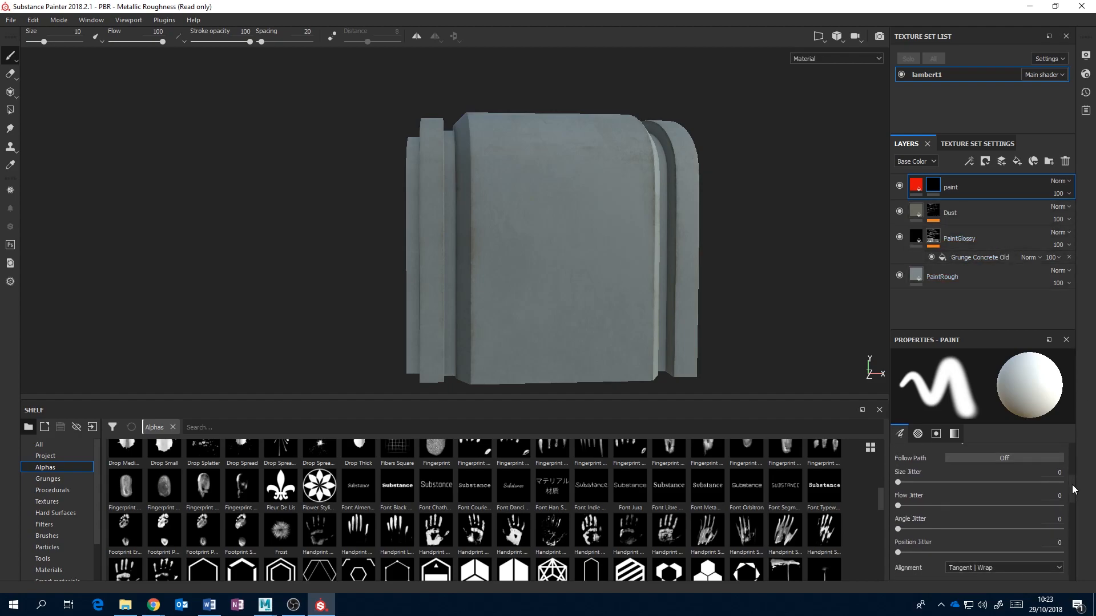
{"action": "scroll", "coordinate": [1076, 489], "scroll_direction": "down", "scroll_amount": 8}
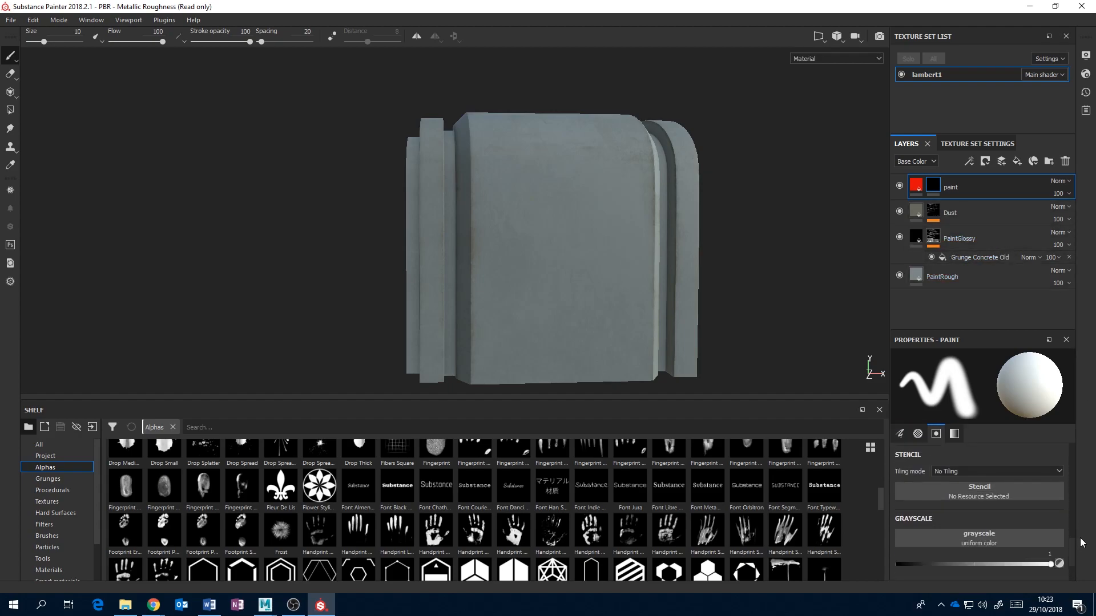
{"action": "scroll", "coordinate": [1073, 540], "scroll_direction": "up", "scroll_amount": 3}
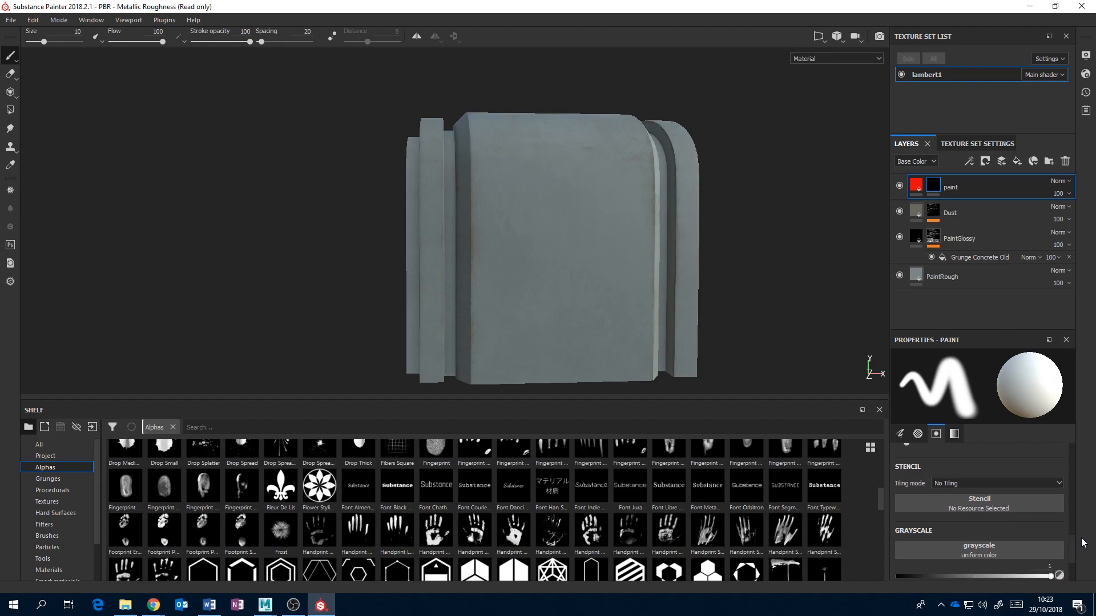
Add a Paint effect to the black mask of the paint layer
{"action": "right_click", "coordinate": [936, 184]}
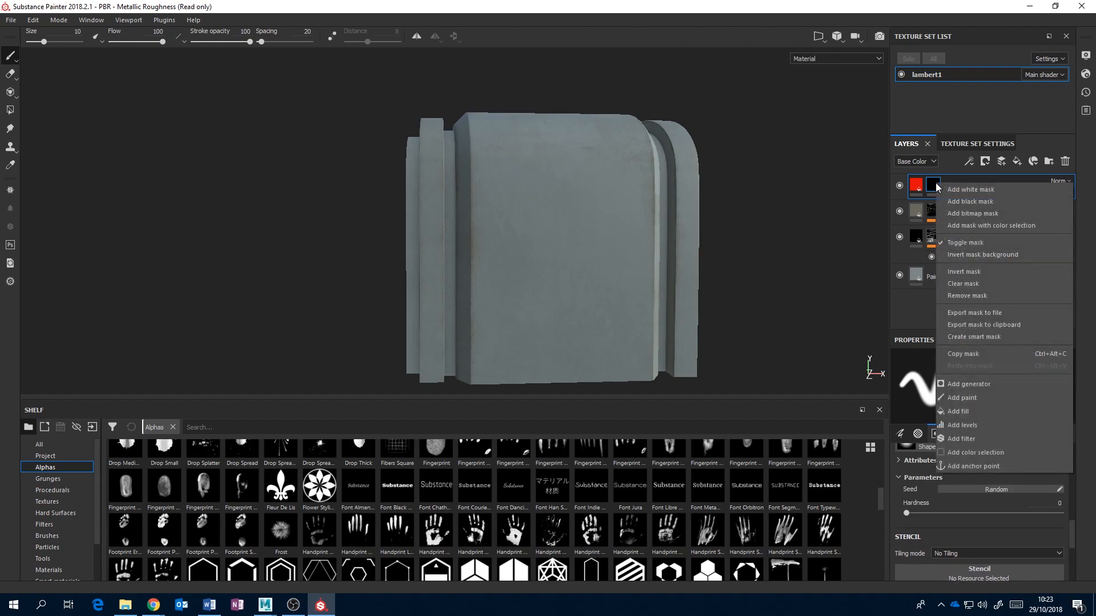
{"action": "left_click", "coordinate": [968, 398]}
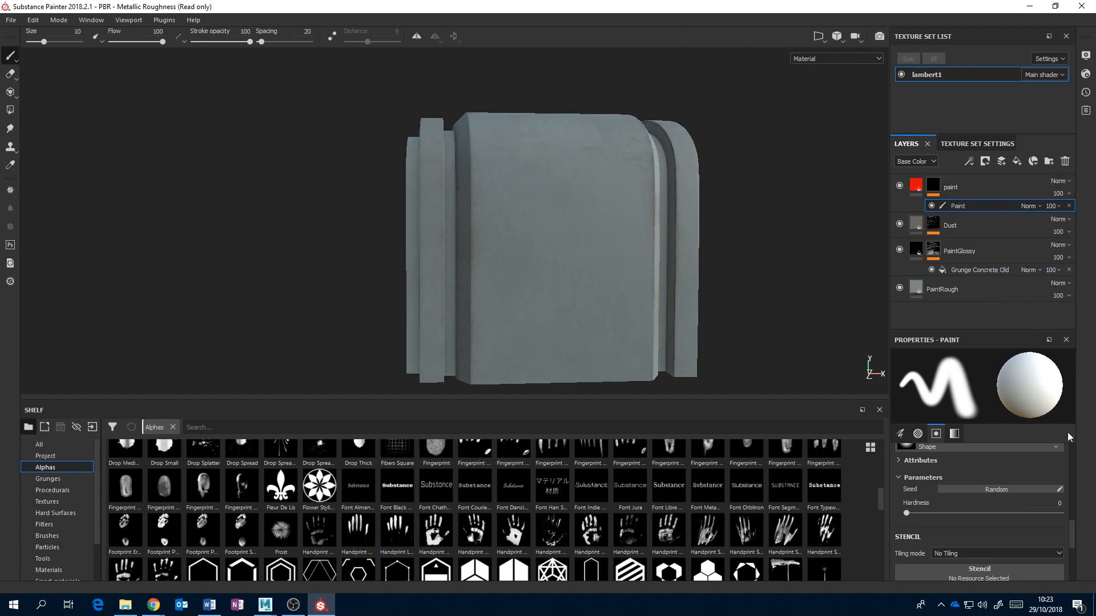
{"action": "scroll", "coordinate": [1072, 533], "scroll_direction": "down", "scroll_amount": 3}
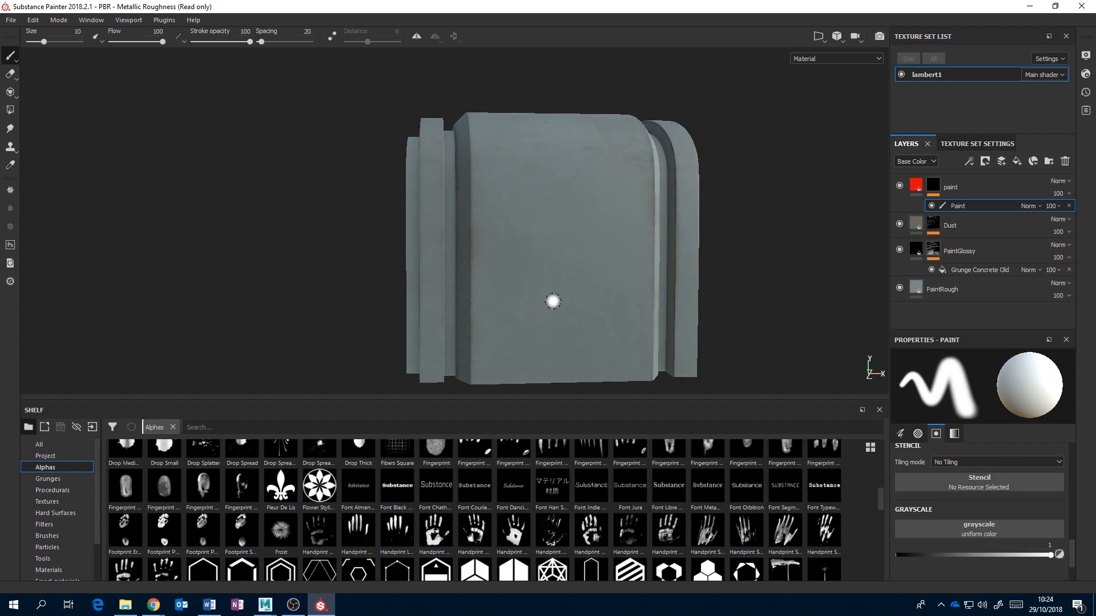
{"action": "mouse_move", "coordinate": [403, 491]}
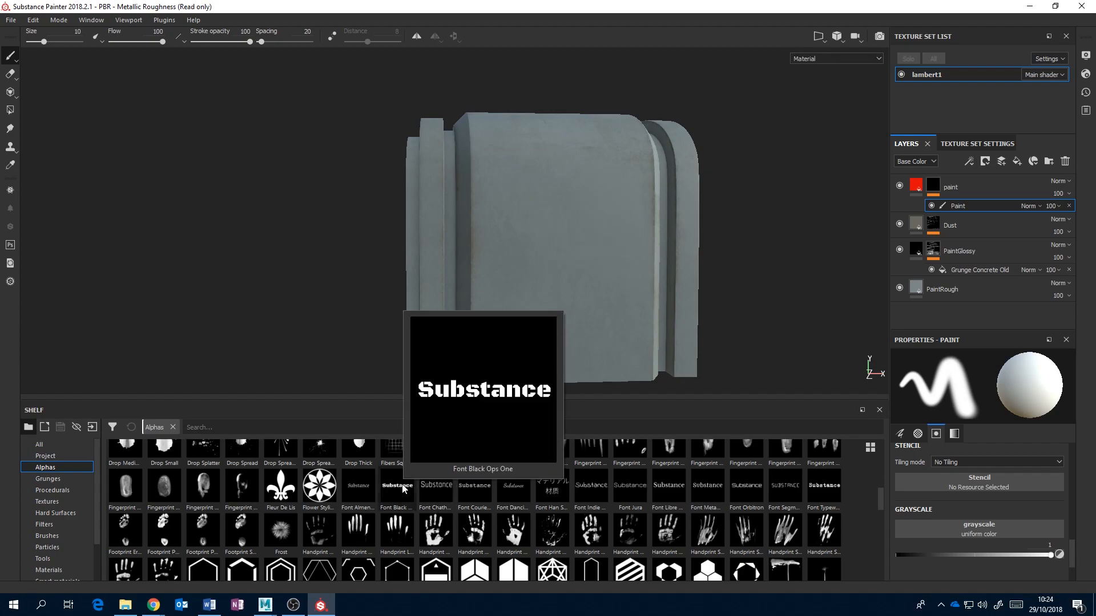
Load the Font Black Ops One alpha into the brush's stencil slot for painting on the mask
{"action": "left_click_drag", "start_coordinate": [389, 491], "coordinate": [982, 487]}
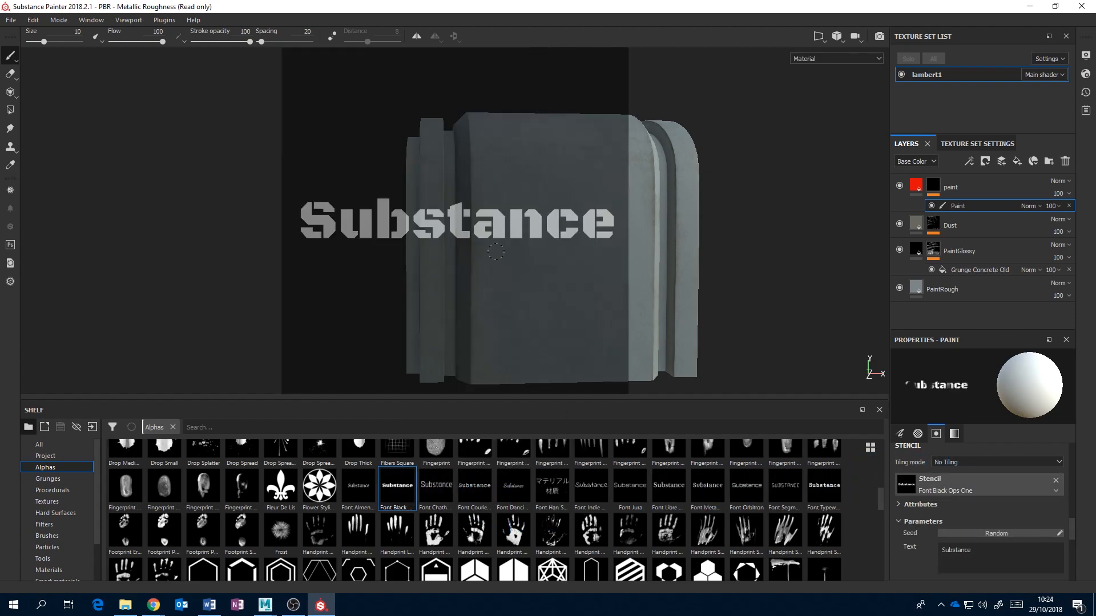
{"action": "left_click_drag", "start_coordinate": [608, 216], "coordinate": [638, 233], "text": "alt"}
{"action": "mouse_move", "coordinate": [638, 233]}
{"action": "middle_mouse_down", "text": "alt"}
{"action": "mouse_move", "coordinate": [487, 102]}
{"action": "mouse_move", "coordinate": [571, 155]}
{"action": "middle_mouse_up", "text": "alt"}
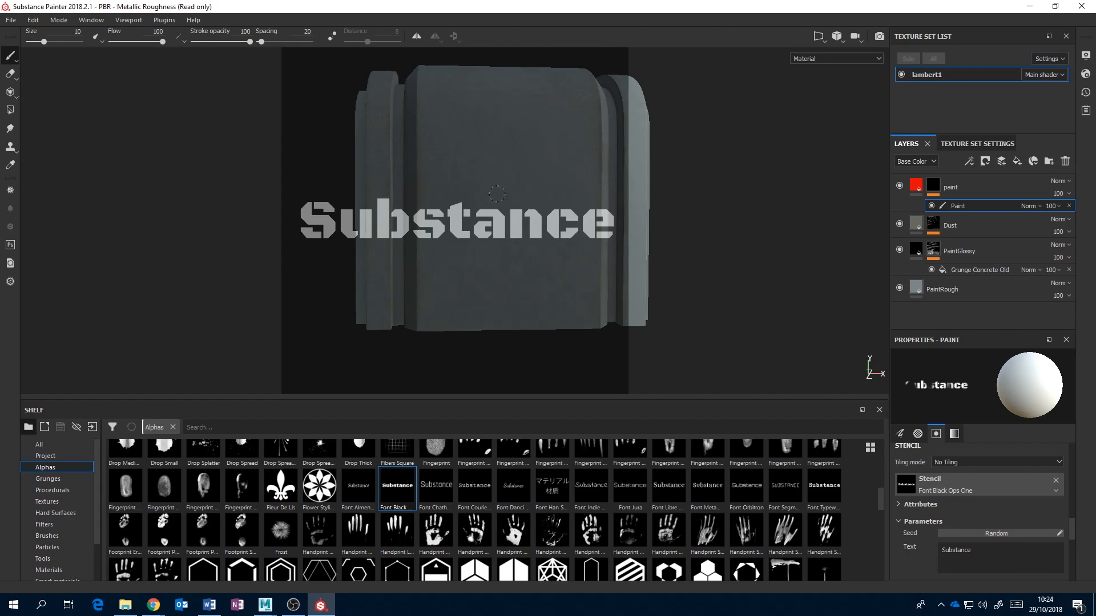
{"action": "mouse_move", "coordinate": [503, 200]}
{"action": "right_mouse_down", "text": "alt"}
{"action": "mouse_move", "coordinate": [744, 151]}
{"action": "mouse_move", "coordinate": [605, 152]}
{"action": "mouse_move", "coordinate": [403, 180]}
{"action": "right_mouse_up", "text": "alt"}
{"action": "mouse_move", "coordinate": [402, 180]}
{"action": "left_mouse_down", "text": "alt"}
{"action": "mouse_move", "coordinate": [365, 181]}
{"action": "mouse_move", "coordinate": [594, 184]}
{"action": "mouse_move", "coordinate": [385, 203]}
{"action": "mouse_move", "coordinate": [423, 193]}
{"action": "left_mouse_up", "text": "alt"}
{"action": "mouse_move", "coordinate": [537, 170]}
{"action": "left_mouse_down", "text": "alt"}
{"action": "mouse_move", "coordinate": [434, 214]}
{"action": "mouse_move", "coordinate": [543, 181]}
{"action": "mouse_move", "coordinate": [498, 209]}
{"action": "mouse_move", "coordinate": [500, 221]}
{"action": "left_mouse_up", "text": "alt"}
{"action": "scroll", "coordinate": [498, 222], "scroll_direction": "down", "scroll_amount": 3}
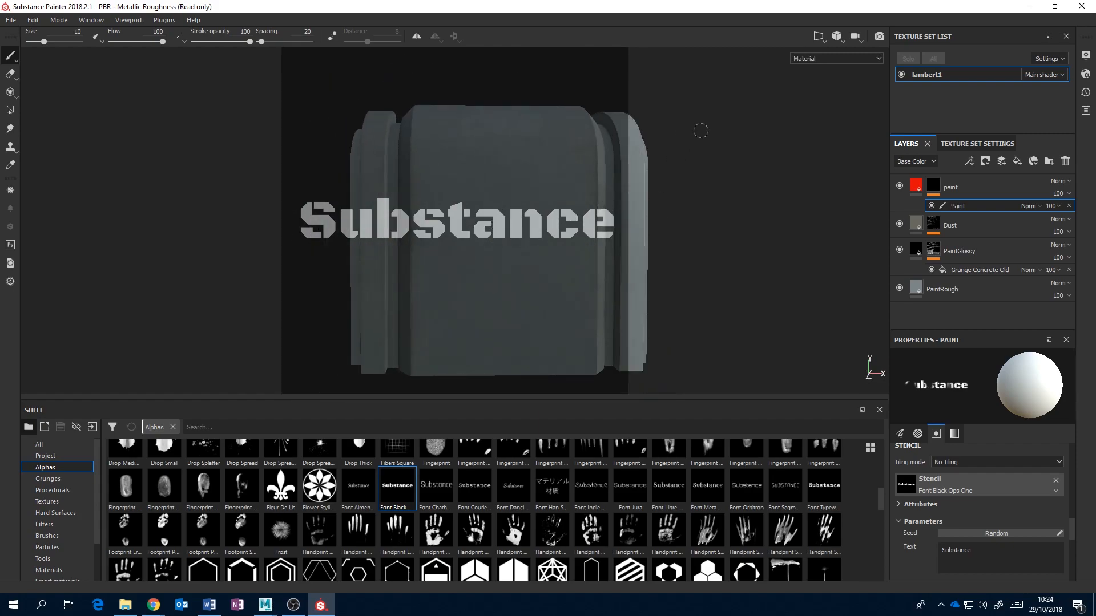
Switch the viewport to the orthographic view for undistorted stencil projection
{"action": "mouse_move", "coordinate": [576, 206]}
{"action": "left_mouse_down", "text": "alt"}
{"action": "mouse_move", "coordinate": [533, 211]}
{"action": "mouse_move", "coordinate": [585, 201]}
{"action": "left_mouse_up", "text": "alt"}
{"action": "left_click_drag", "start_coordinate": [513, 200], "coordinate": [546, 199], "text": "alt"}
{"action": "middle_click_drag", "start_coordinate": [546, 198], "coordinate": [542, 187], "text": "alt"}
{"action": "scroll", "coordinate": [542, 196], "scroll_direction": "down", "scroll_amount": 2}
{"action": "scroll", "coordinate": [542, 195], "scroll_direction": "up", "scroll_amount": 3}
{"action": "scroll", "coordinate": [542, 196], "scroll_direction": "down", "scroll_amount": 2}
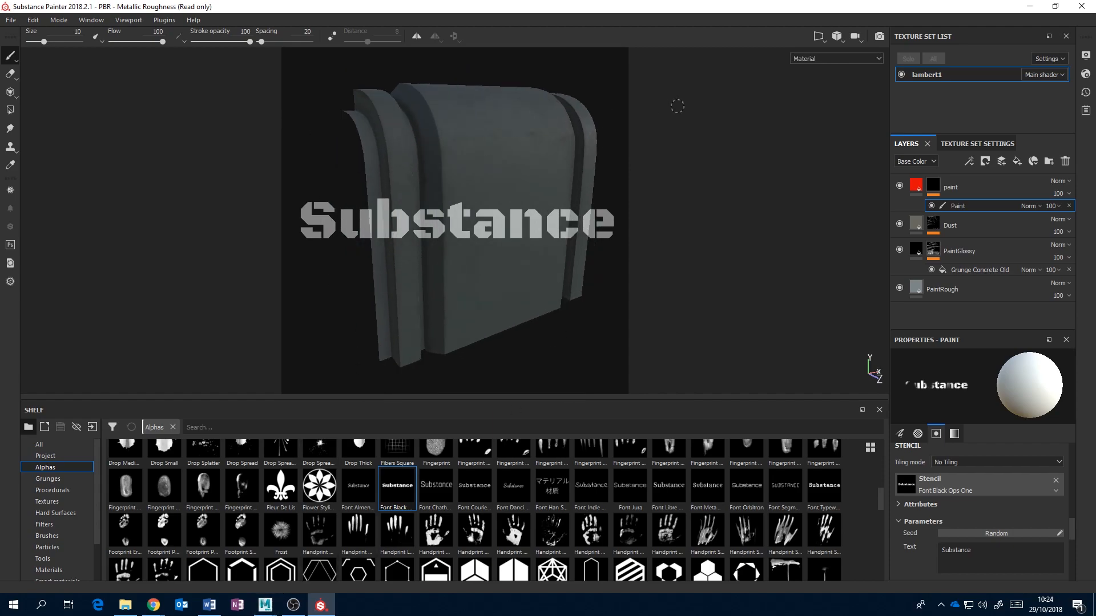
{"action": "left_click_drag", "start_coordinate": [501, 184], "coordinate": [550, 152], "text": "alt"}
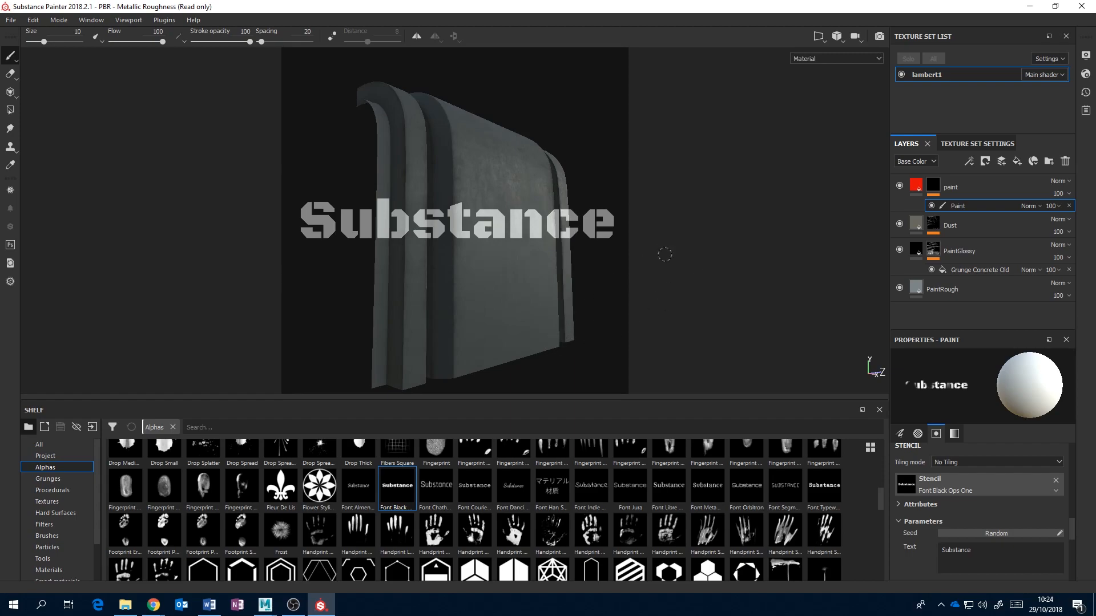
{"action": "left_click", "coordinate": [838, 37]}
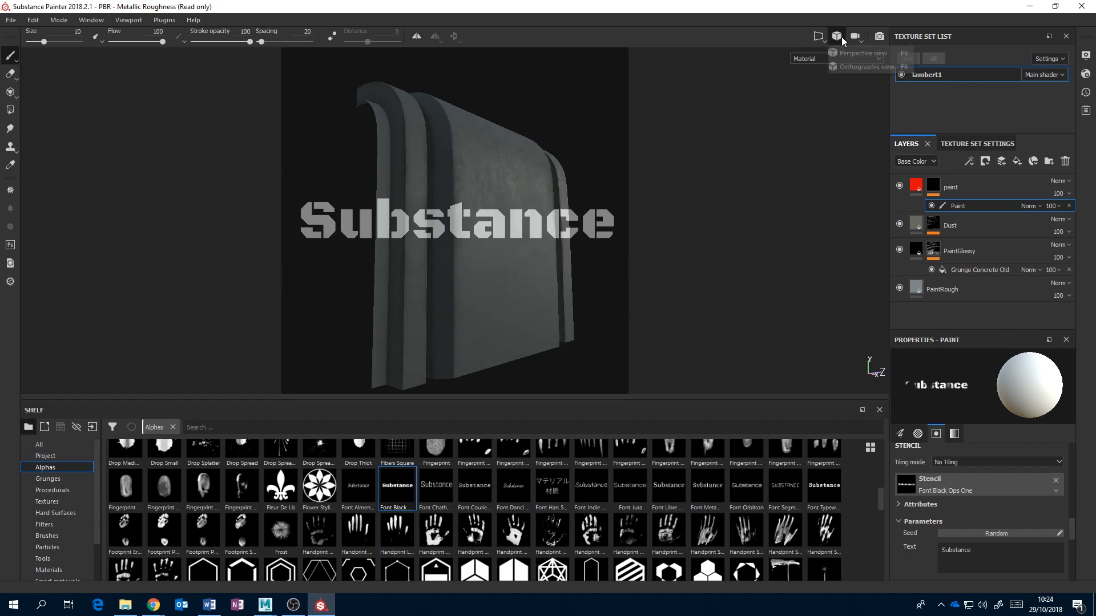
{"action": "left_click", "coordinate": [854, 67]}
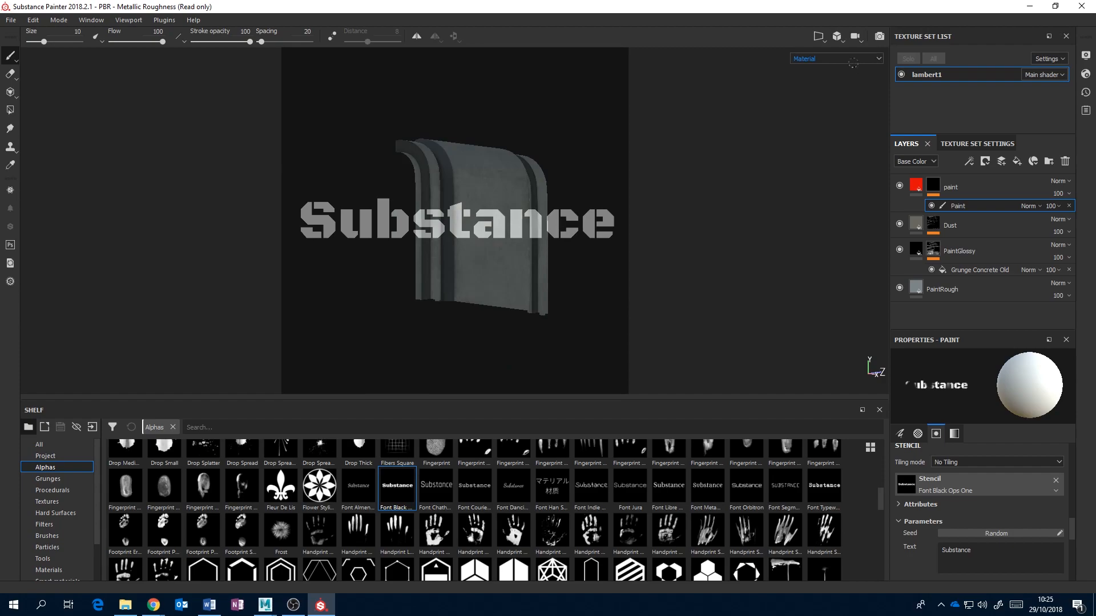
Snap to a straight front view and frame the panel's upper front face beneath the stencil lettering
{"action": "mouse_move", "coordinate": [571, 195]}
{"action": "left_mouse_down", "text": "alt"}
{"action": "mouse_move", "coordinate": [478, 136]}
{"action": "mouse_move", "coordinate": [384, 134]}
{"action": "mouse_move", "coordinate": [687, 127]}
{"action": "mouse_move", "coordinate": [626, 145]}
{"action": "mouse_move", "coordinate": [662, 125]}
{"action": "mouse_move", "coordinate": [719, 159]}
{"action": "mouse_move", "coordinate": [488, 131]}
{"action": "mouse_move", "coordinate": [702, 159]}
{"action": "mouse_move", "coordinate": [761, 135]}
{"action": "mouse_move", "coordinate": [574, 147]}
{"action": "mouse_move", "coordinate": [583, 113]}
{"action": "mouse_move", "coordinate": [714, 103]}
{"action": "mouse_move", "coordinate": [560, 122]}
{"action": "mouse_move", "coordinate": [527, 209]}
{"action": "mouse_move", "coordinate": [577, 152]}
{"action": "mouse_move", "coordinate": [675, 188]}
{"action": "mouse_move", "coordinate": [580, 189]}
{"action": "mouse_move", "coordinate": [535, 215]}
{"action": "left_mouse_up", "text": "alt"}
{"action": "right_click_drag", "start_coordinate": [535, 216], "coordinate": [582, 207], "text": "alt"}
{"action": "middle_click_drag", "start_coordinate": [541, 202], "coordinate": [594, 159], "text": "alt"}
{"action": "left_click_drag", "start_coordinate": [580, 171], "coordinate": [548, 151], "text": "alt"}
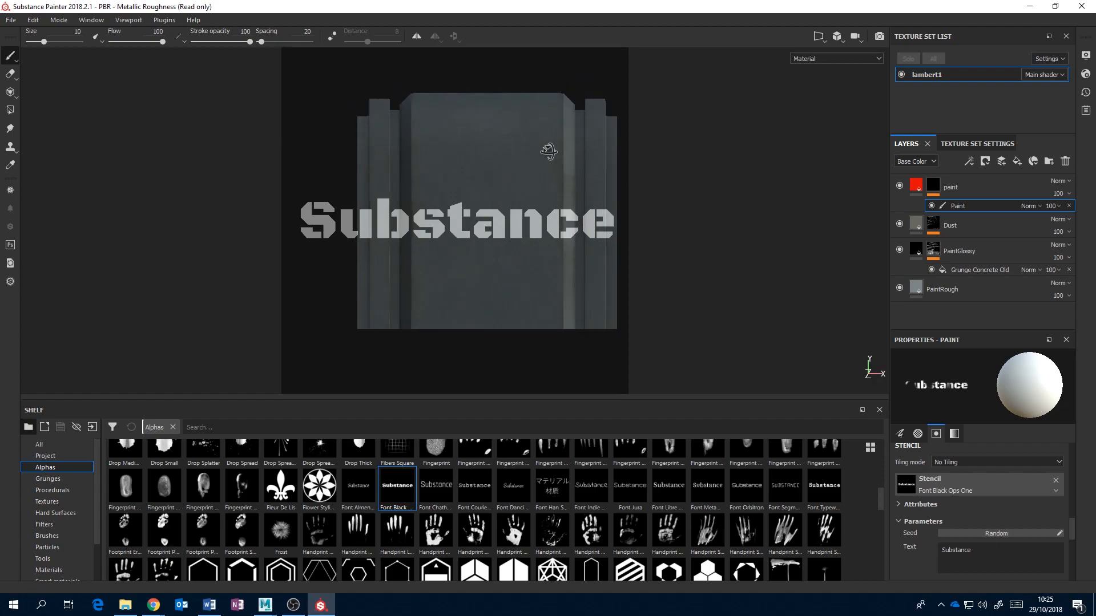
{"action": "middle_click_drag", "start_coordinate": [533, 159], "coordinate": [482, 154], "text": "alt"}
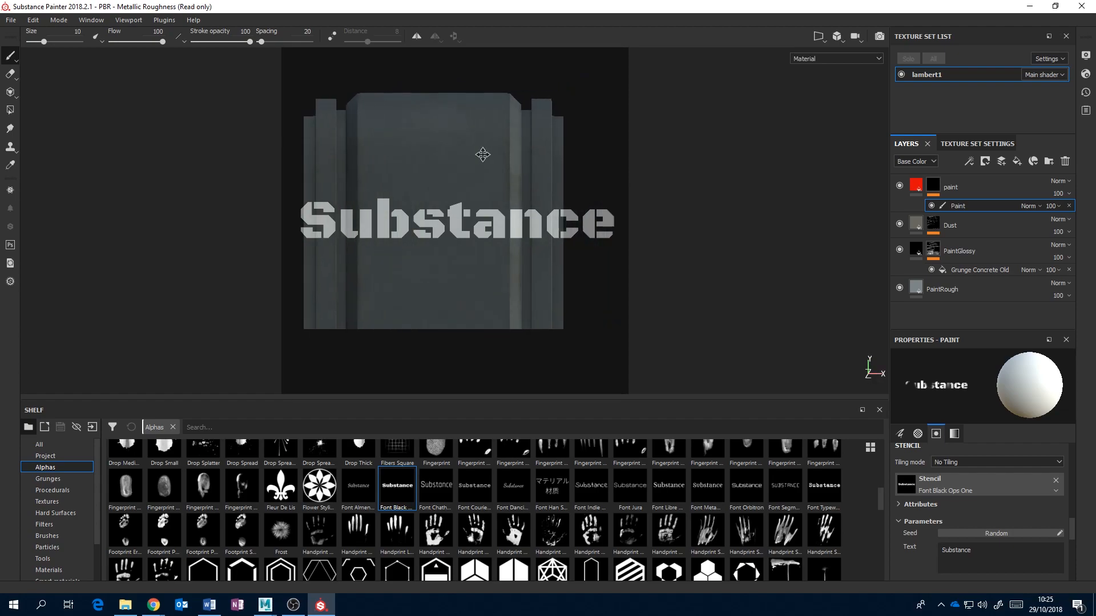
{"action": "mouse_move", "coordinate": [453, 160]}
{"action": "left_mouse_down", "text": "alt"}
{"action": "mouse_move", "coordinate": [516, 159]}
{"action": "mouse_move", "coordinate": [491, 171]}
{"action": "mouse_move", "coordinate": [436, 168]}
{"action": "mouse_move", "coordinate": [450, 167]}
{"action": "left_mouse_up", "text": "alt"}
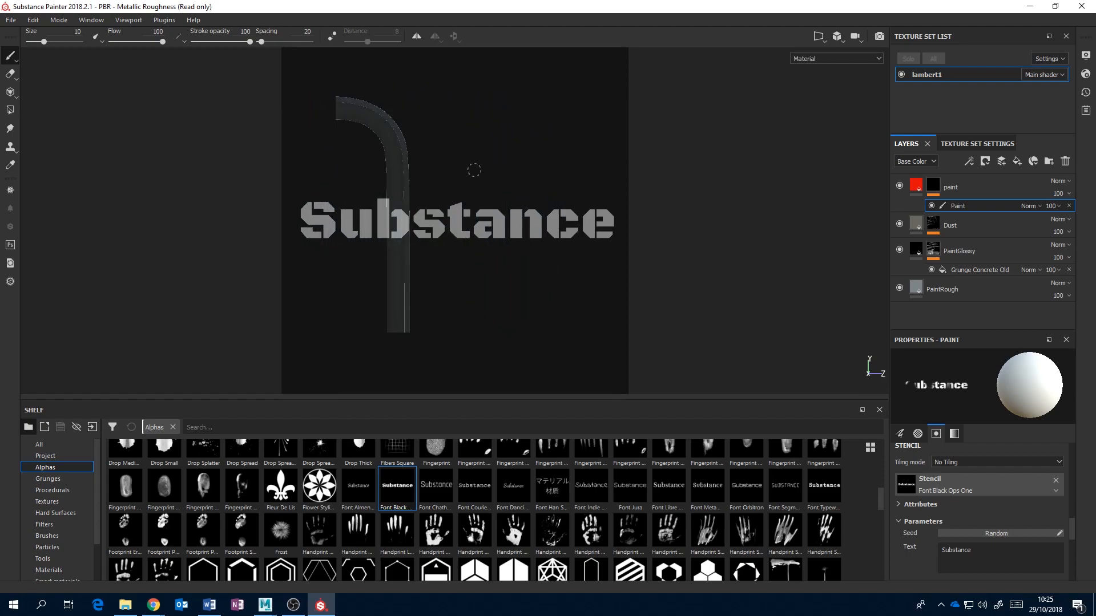
{"action": "left_click_drag", "start_coordinate": [523, 121], "coordinate": [382, 205], "text": "alt"}
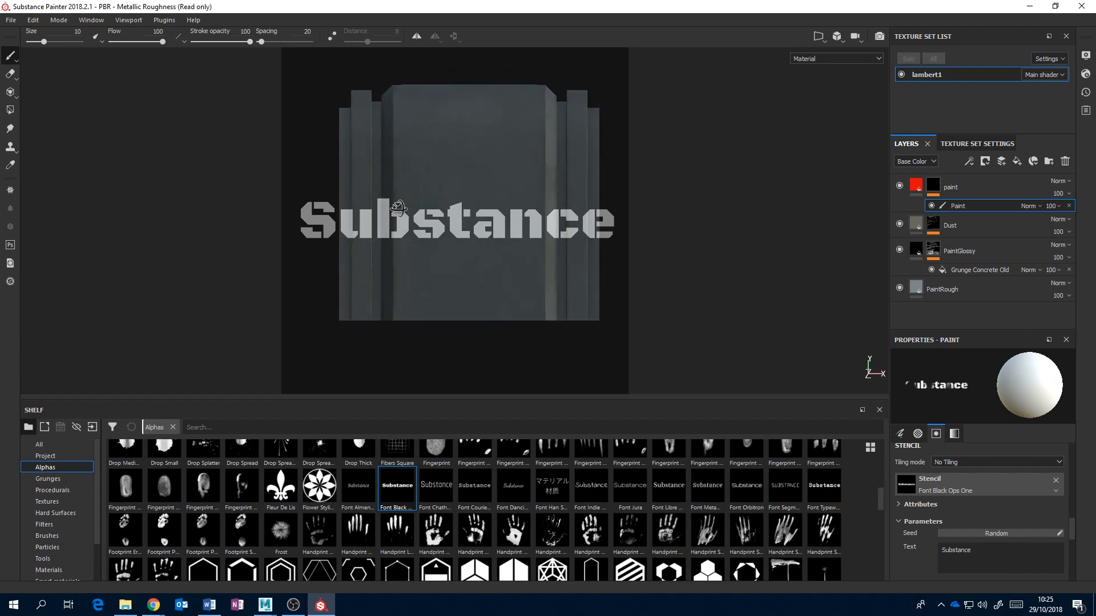
{"action": "middle_click_drag", "start_coordinate": [493, 191], "coordinate": [536, 230], "text": "alt"}
{"action": "scroll", "coordinate": [481, 228], "scroll_direction": "down", "scroll_amount": 2}
{"action": "scroll", "coordinate": [482, 228], "scroll_direction": "up", "scroll_amount": 5}
{"action": "left_click_drag", "start_coordinate": [535, 228], "coordinate": [568, 237], "text": "alt"}
Change the stencil's text parameter to "Ant-tech"
{"action": "left_click_drag", "start_coordinate": [1001, 552], "coordinate": [930, 551]}
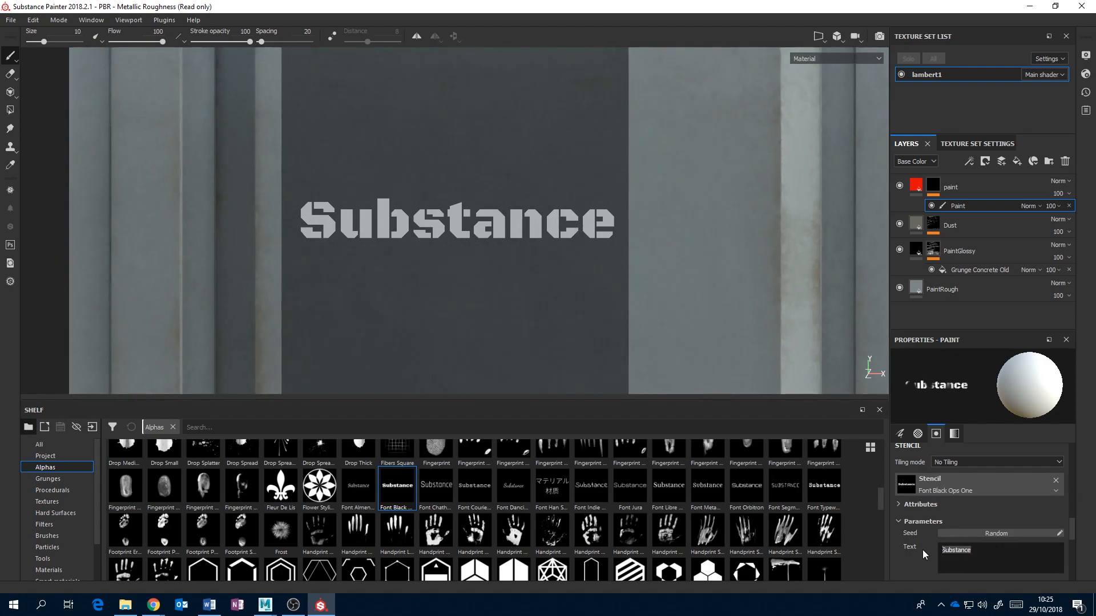
{"action": "type", "text": "Ant"}
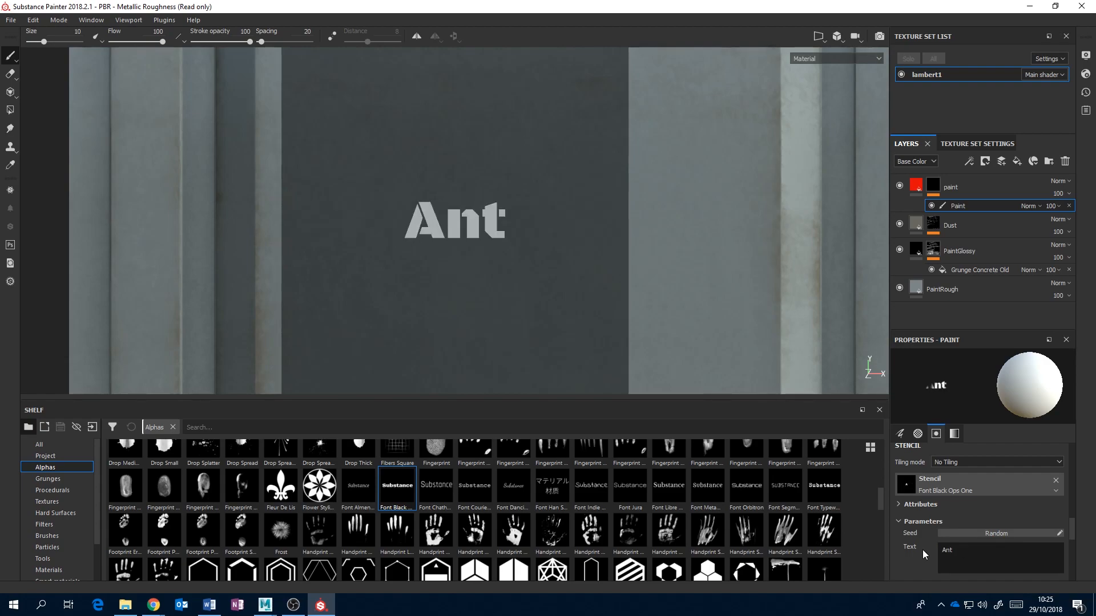
{"action": "type", "text": "-tech"}
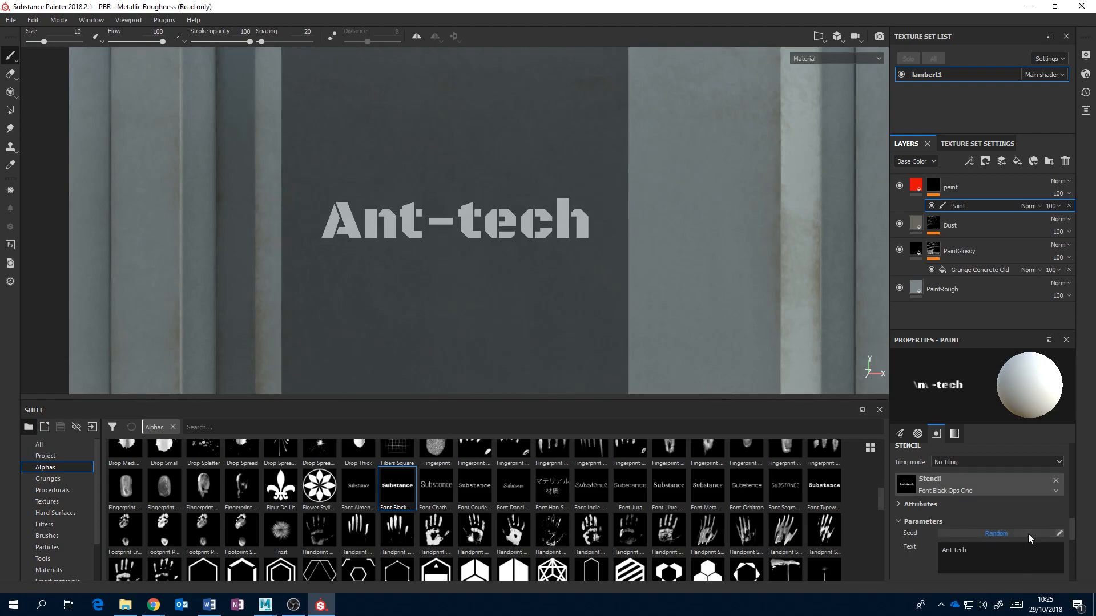
Paint through the stencil across the whole word to stamp the red Ant-tech lettering onto the panel's front face
{"action": "middle_click_drag", "start_coordinate": [637, 172], "coordinate": [644, 193], "text": "alt"}
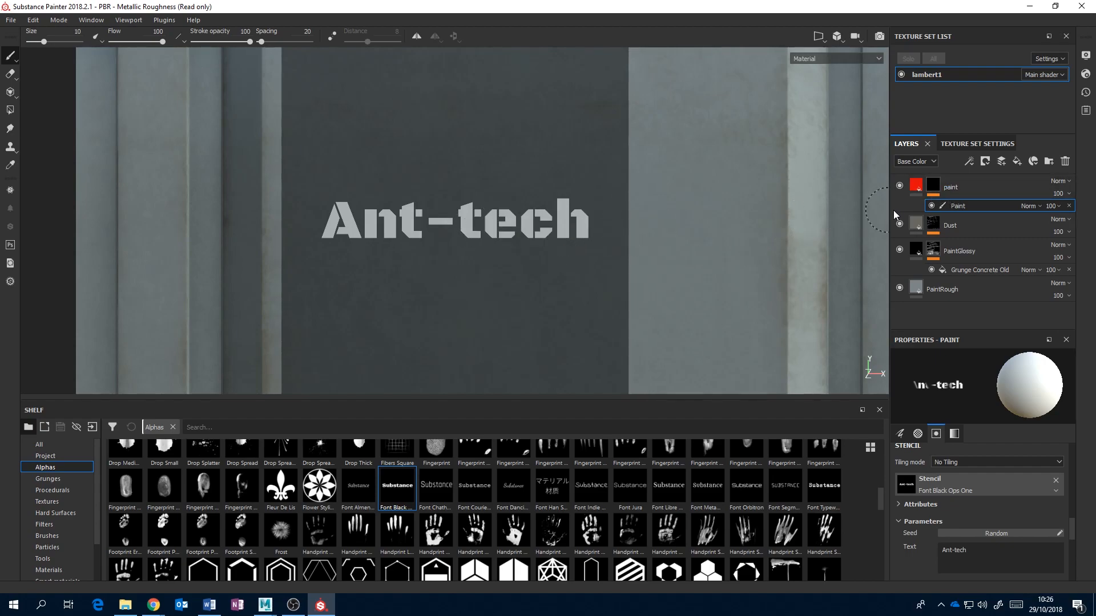
{"action": "left_click_drag", "start_coordinate": [568, 227], "coordinate": [555, 230]}
{"action": "mouse_move", "coordinate": [600, 232]}
{"action": "left_mouse_down"}
{"action": "mouse_move", "coordinate": [337, 208]}
{"action": "mouse_move", "coordinate": [518, 219]}
{"action": "mouse_move", "coordinate": [342, 231]}
{"action": "mouse_move", "coordinate": [349, 243]}
{"action": "mouse_move", "coordinate": [298, 207]}
{"action": "left_mouse_up"}
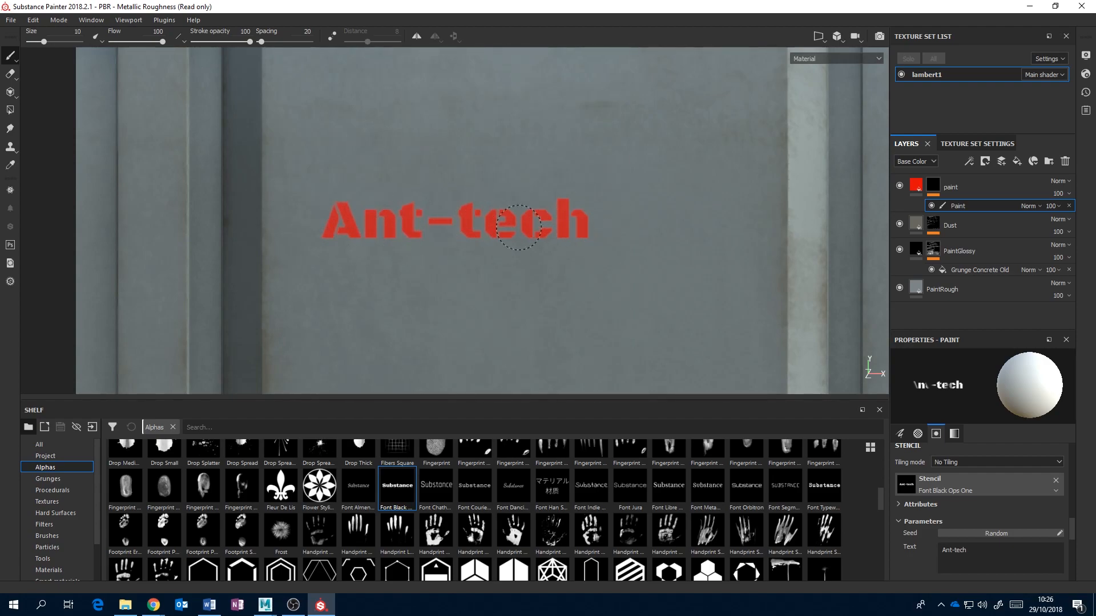
{"action": "mouse_move", "coordinate": [595, 219]}
{"action": "left_mouse_down"}
{"action": "mouse_move", "coordinate": [472, 242]}
{"action": "mouse_move", "coordinate": [643, 263]}
{"action": "left_mouse_up"}
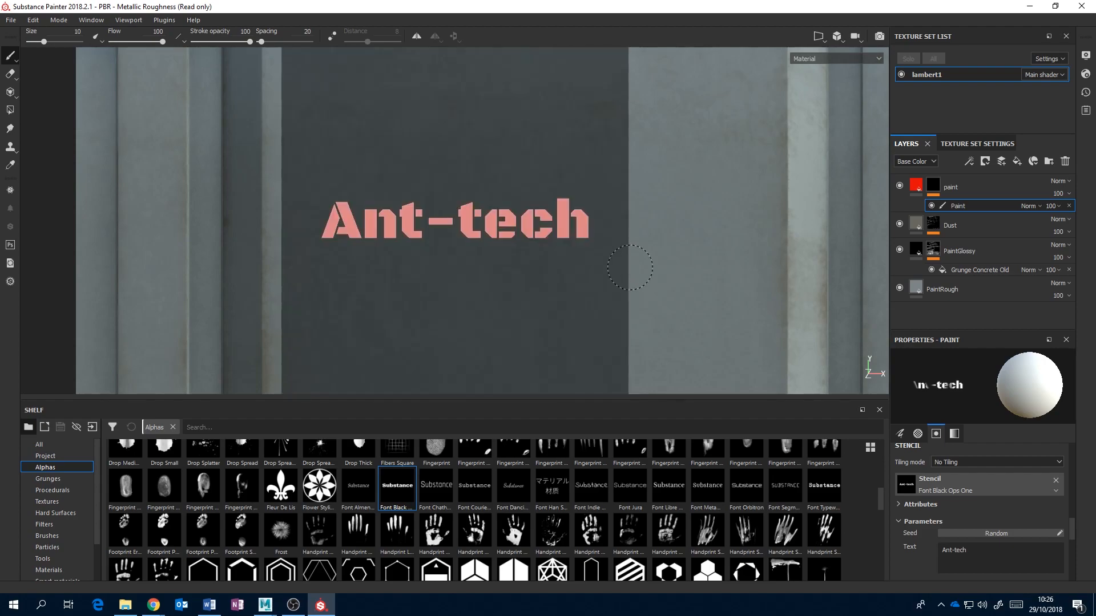
Clear the stencil from the brush and return the viewport to perspective to inspect the lettering up close
{"action": "scroll", "coordinate": [566, 270], "scroll_direction": "down", "scroll_amount": 1}
{"action": "scroll", "coordinate": [566, 270], "scroll_direction": "down", "scroll_amount": 2}
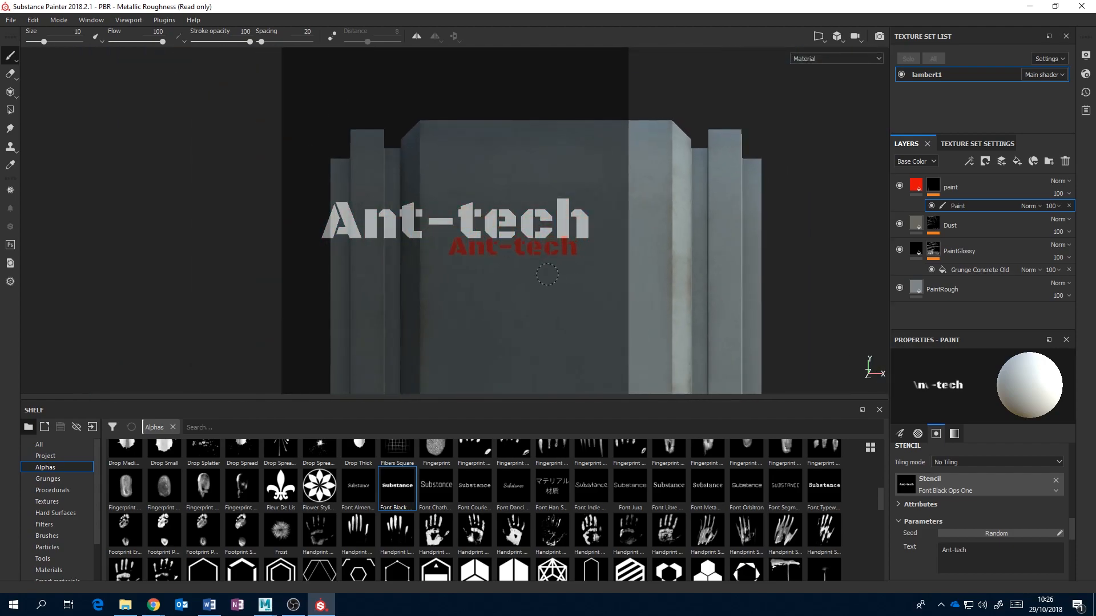
{"action": "left_click", "coordinate": [1057, 481]}
{"action": "left_click_drag", "start_coordinate": [822, 388], "coordinate": [710, 183], "text": "alt"}
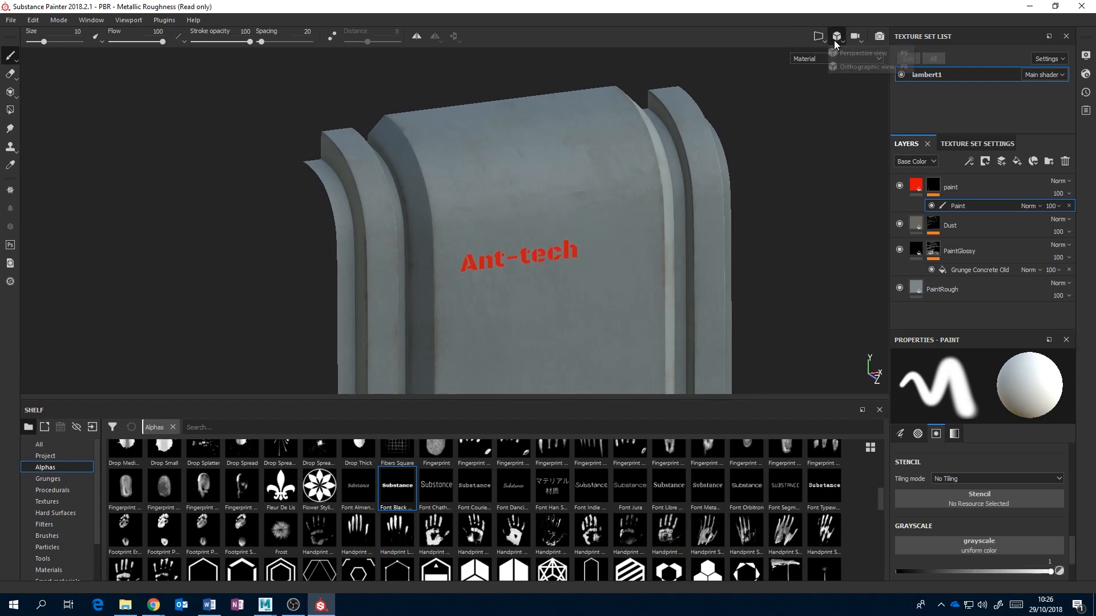
{"action": "mouse_move", "coordinate": [742, 148]}
{"action": "left_mouse_down", "text": "alt"}
{"action": "mouse_move", "coordinate": [636, 237]}
{"action": "mouse_move", "coordinate": [602, 215]}
{"action": "mouse_move", "coordinate": [697, 190]}
{"action": "mouse_move", "coordinate": [673, 178]}
{"action": "mouse_move", "coordinate": [634, 194]}
{"action": "mouse_move", "coordinate": [679, 204]}
{"action": "mouse_move", "coordinate": [687, 181]}
{"action": "left_mouse_up", "text": "alt"}
{"action": "mouse_move", "coordinate": [681, 235]}
{"action": "left_mouse_down", "text": "alt"}
{"action": "mouse_move", "coordinate": [646, 245]}
{"action": "mouse_move", "coordinate": [645, 225]}
{"action": "mouse_move", "coordinate": [634, 262]}
{"action": "mouse_move", "coordinate": [734, 208]}
{"action": "mouse_move", "coordinate": [683, 225]}
{"action": "left_mouse_up", "text": "alt"}
{"action": "right_click_drag", "start_coordinate": [683, 225], "coordinate": [721, 320], "text": "alt"}
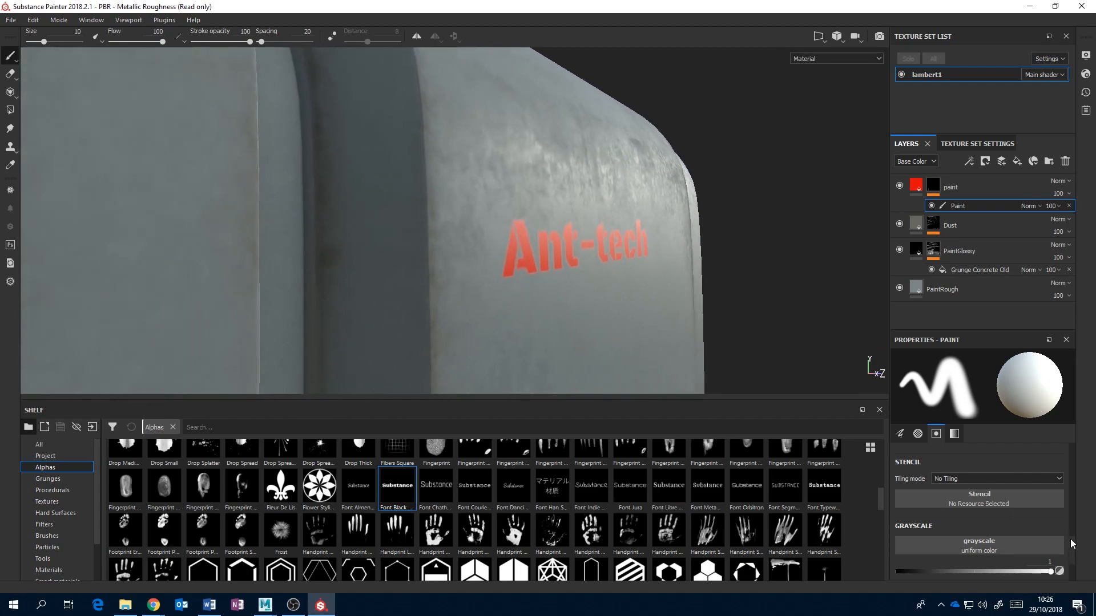
Raise the lettering slightly by setting the paint fill layer's height to 0.0182, and check it on the whole panel
{"action": "left_click", "coordinate": [917, 186]}
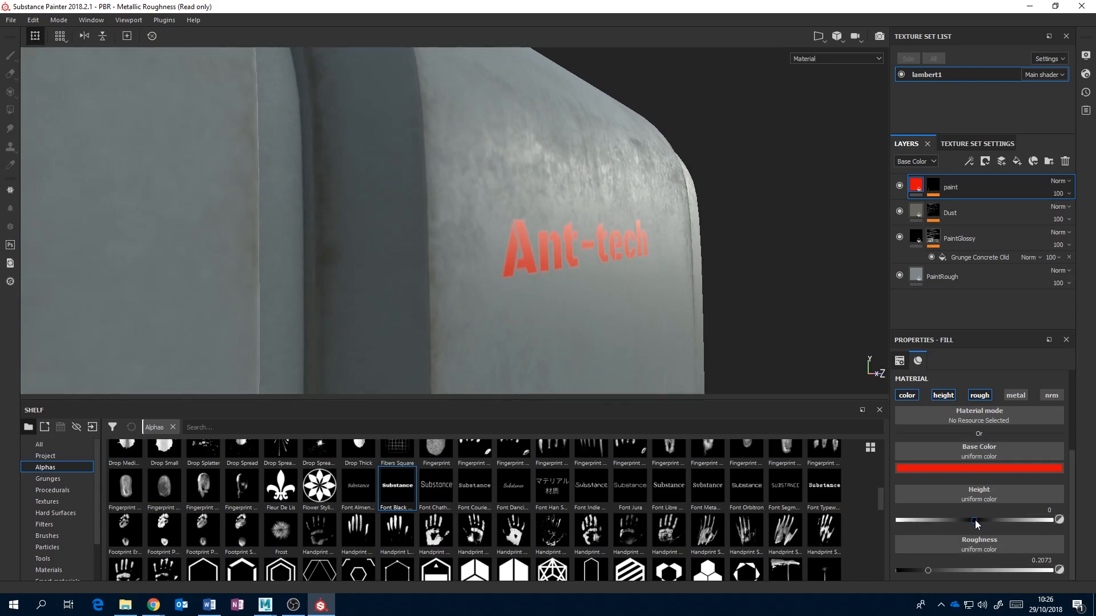
{"action": "left_click_drag", "start_coordinate": [975, 520], "coordinate": [975, 518]}
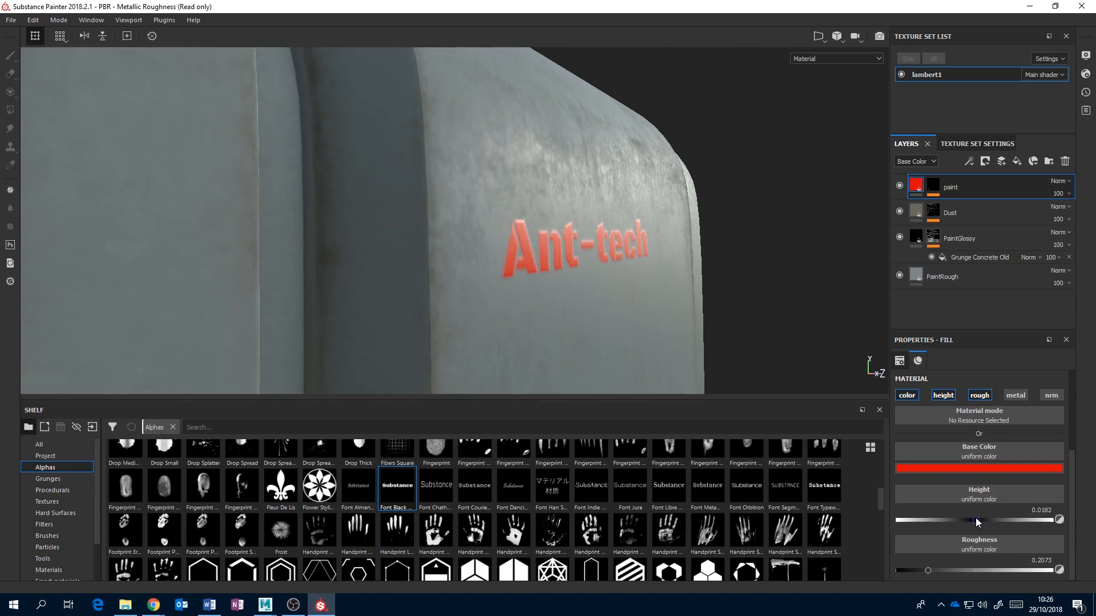
{"action": "left_click_drag", "start_coordinate": [711, 255], "coordinate": [636, 268], "text": "alt"}
{"action": "scroll", "coordinate": [636, 269], "scroll_direction": "down", "scroll_amount": 2}
{"action": "scroll", "coordinate": [636, 268], "scroll_direction": "down", "scroll_amount": 5}
{"action": "left_click_drag", "start_coordinate": [653, 313], "coordinate": [508, 293], "text": "alt"}
{"action": "left_click_drag", "start_coordinate": [618, 295], "coordinate": [499, 213], "text": "alt"}
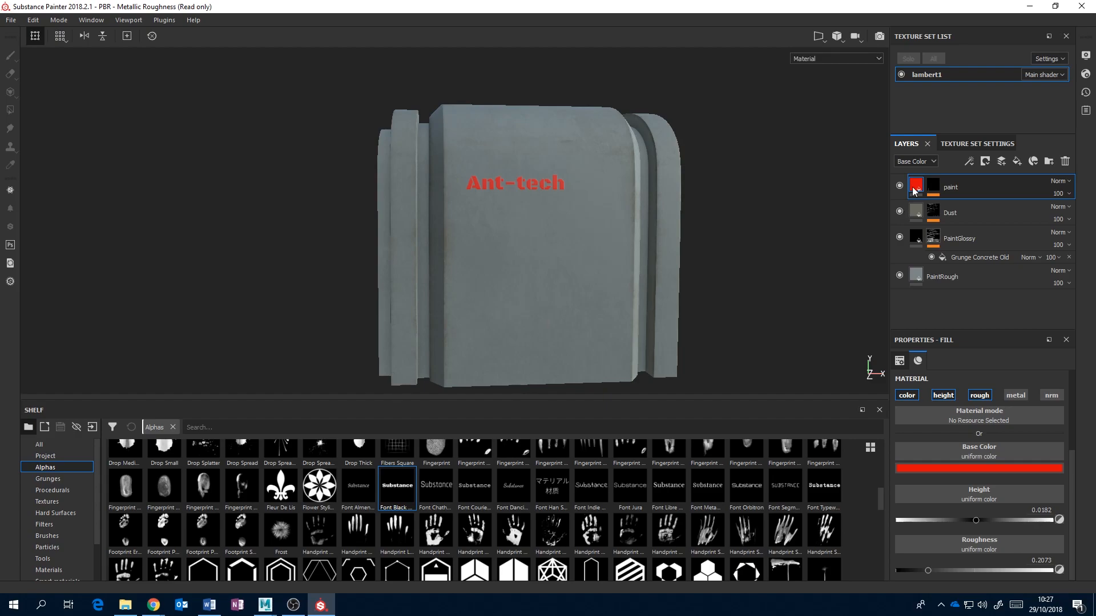
Create a layer folder and move the paint, Dust, PaintGlossy and PaintRough layers into it in their existing order
{"action": "left_click", "coordinate": [1050, 161]}
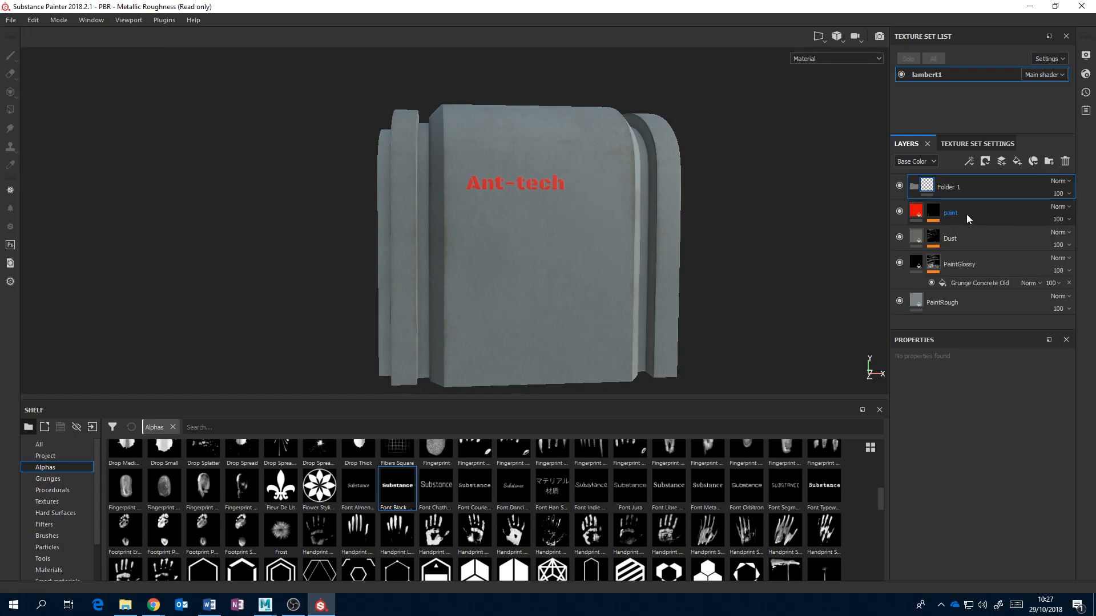
{"action": "left_click_drag", "start_coordinate": [962, 213], "coordinate": [970, 186]}
{"action": "left_click_drag", "start_coordinate": [972, 241], "coordinate": [975, 190]}
{"action": "mouse_move", "coordinate": [975, 268]}
{"action": "left_mouse_down"}
{"action": "mouse_move", "coordinate": [985, 193]}
{"action": "mouse_move", "coordinate": [984, 204]}
{"action": "left_mouse_up"}
{"action": "left_click_drag", "start_coordinate": [973, 303], "coordinate": [990, 190]}
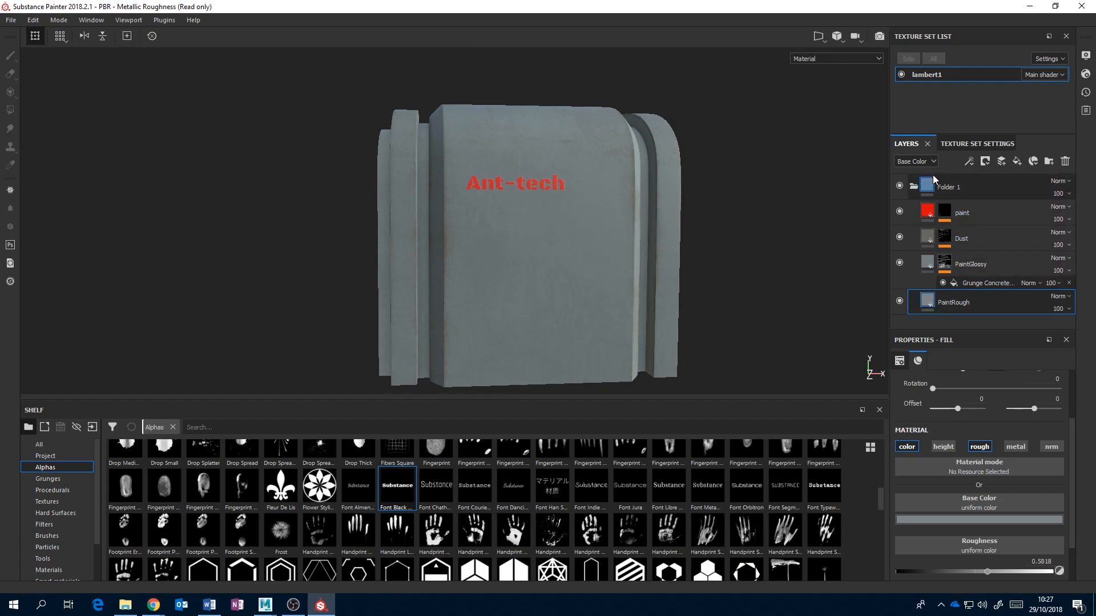
Collapse the new folder and rename it "MainPanel"
{"action": "left_click", "coordinate": [913, 187]}
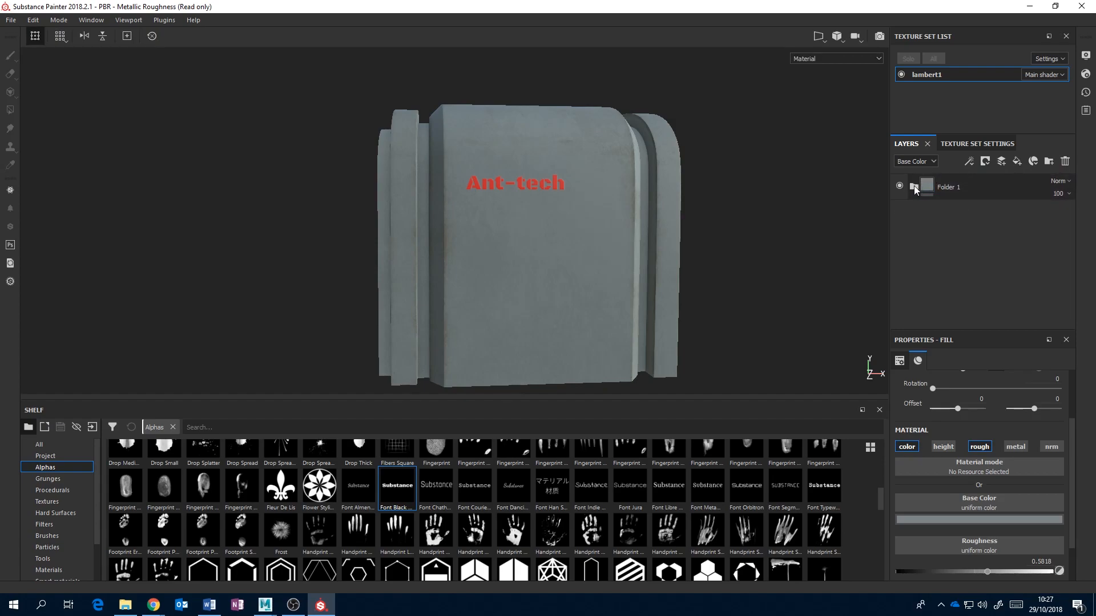
{"action": "double_click", "coordinate": [955, 188]}
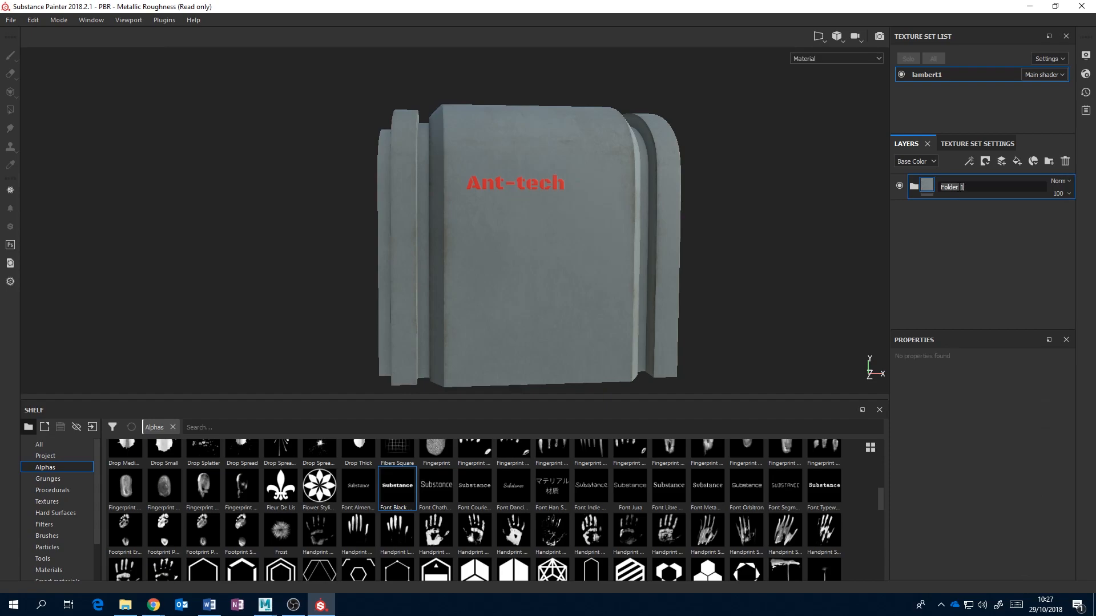
{"action": "type", "text": "MainPanel"}
{"action": "key", "text": "Return"}
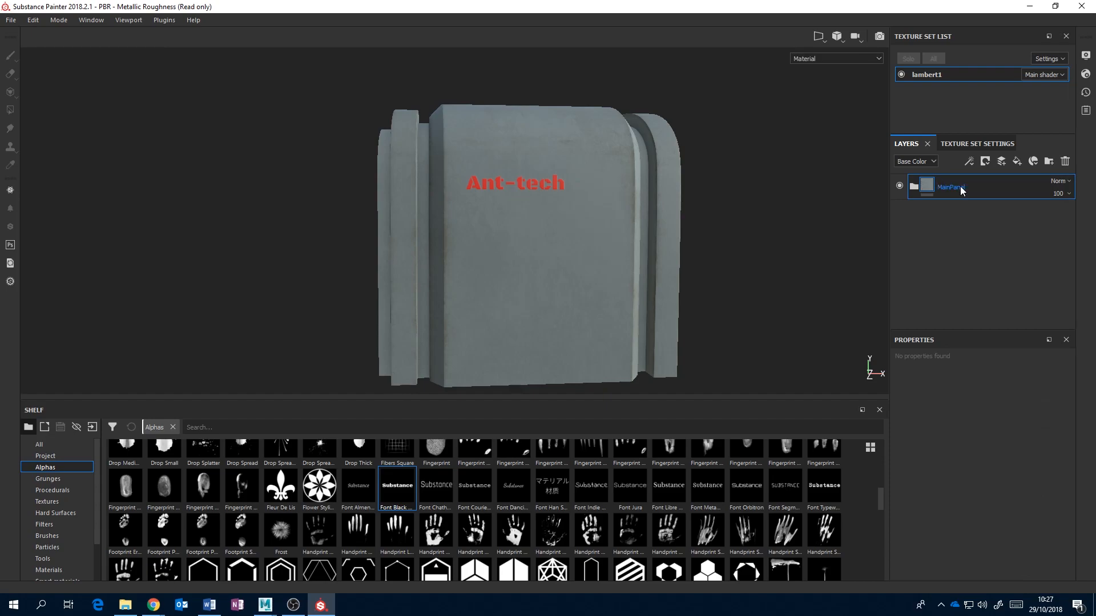
Add a black mask to the MainPanel folder
{"action": "left_click", "coordinate": [914, 187]}
{"action": "left_click", "coordinate": [914, 187]}
{"action": "right_click", "coordinate": [950, 182]}
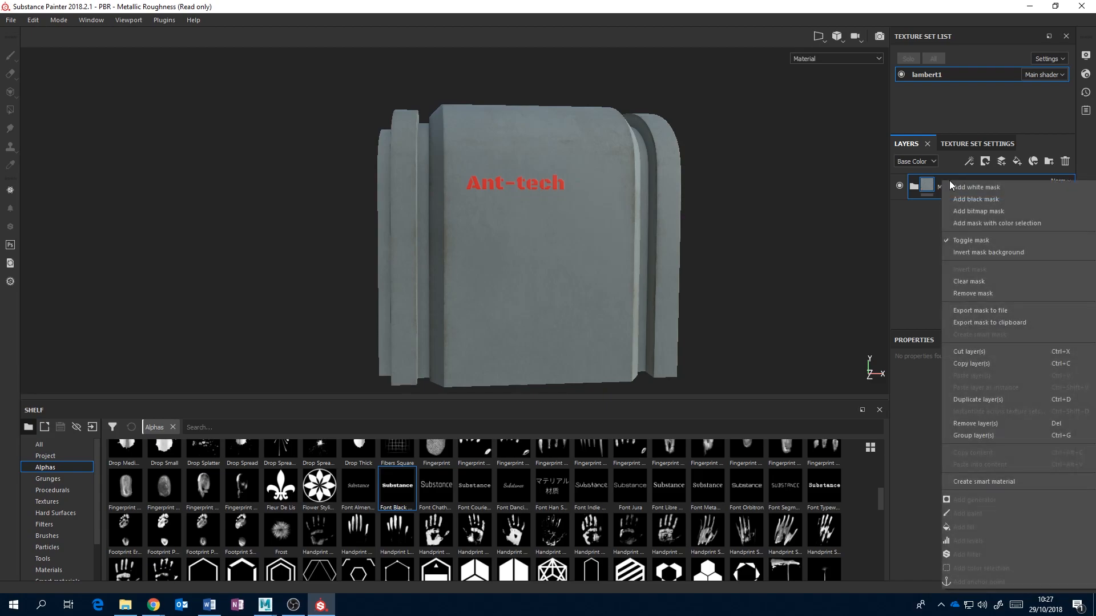
{"action": "left_click", "coordinate": [964, 199]}
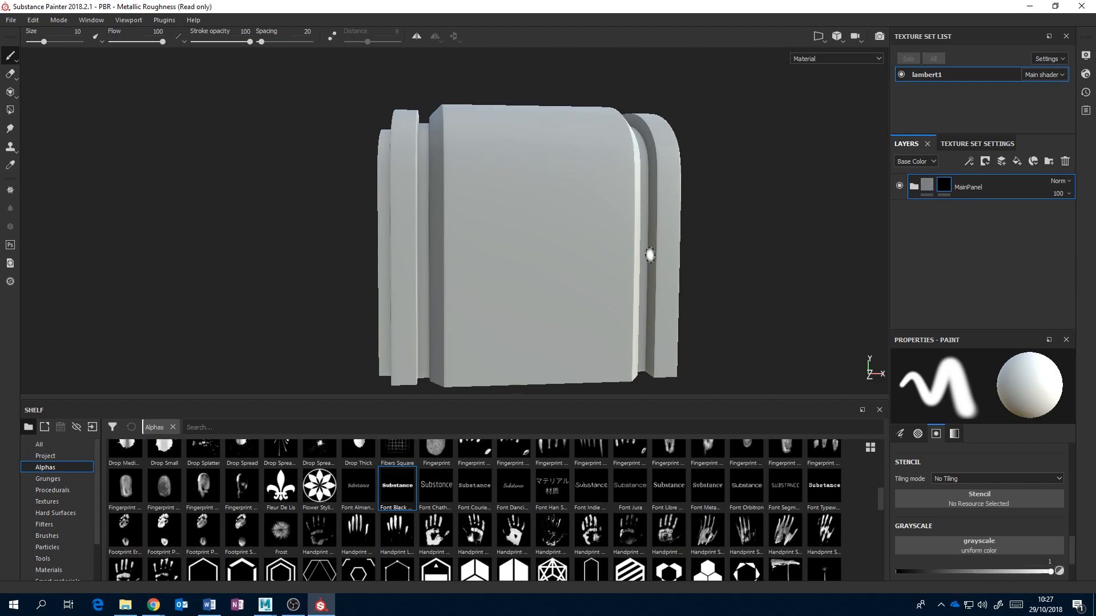
Set an orthographic front view of the panel and turn on brush symmetry across its vertical centre
{"action": "left_click_drag", "start_coordinate": [610, 224], "coordinate": [633, 222], "text": "alt"}
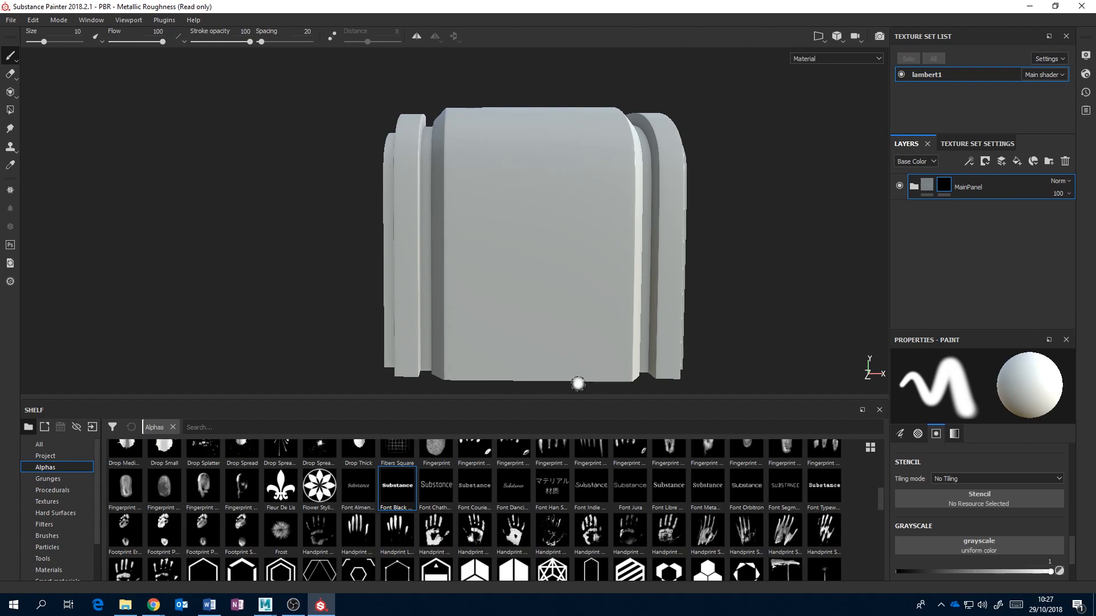
{"action": "left_click_drag", "start_coordinate": [546, 164], "coordinate": [457, 156], "text": "alt"}
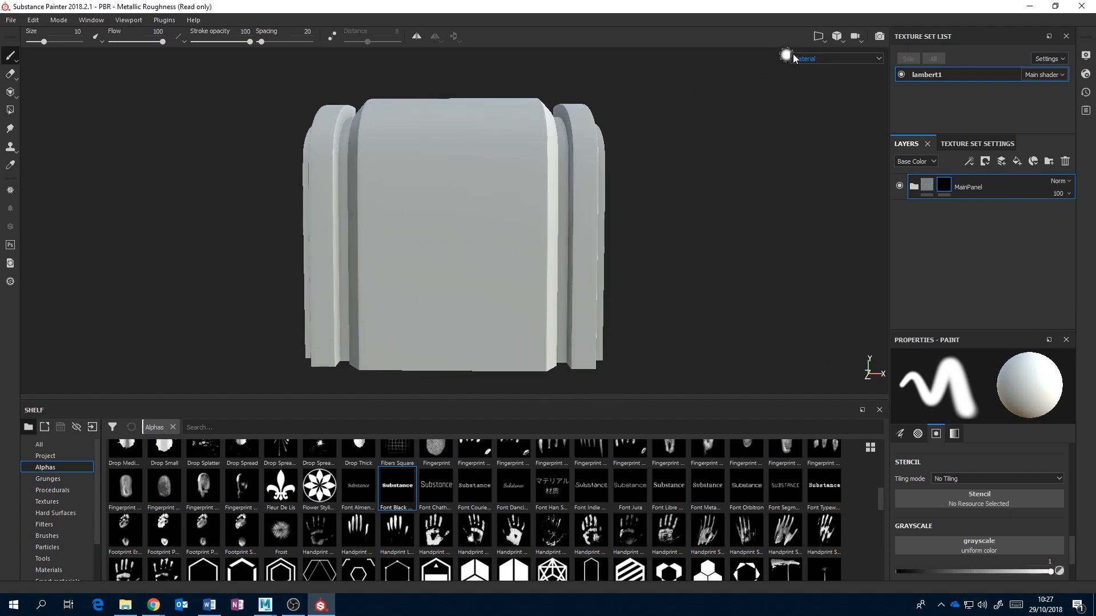
{"action": "left_click", "coordinate": [855, 38]}
{"action": "left_click", "coordinate": [855, 66]}
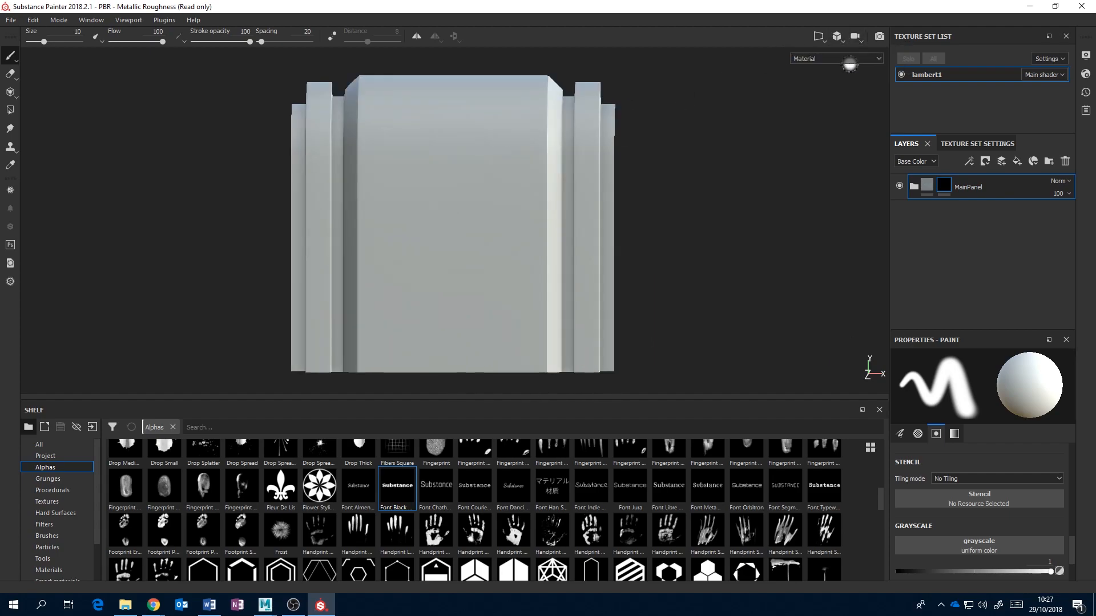
{"action": "middle_click_drag", "start_coordinate": [647, 170], "coordinate": [684, 173], "text": "alt"}
{"action": "left_click_drag", "start_coordinate": [709, 177], "coordinate": [684, 187], "text": "alt"}
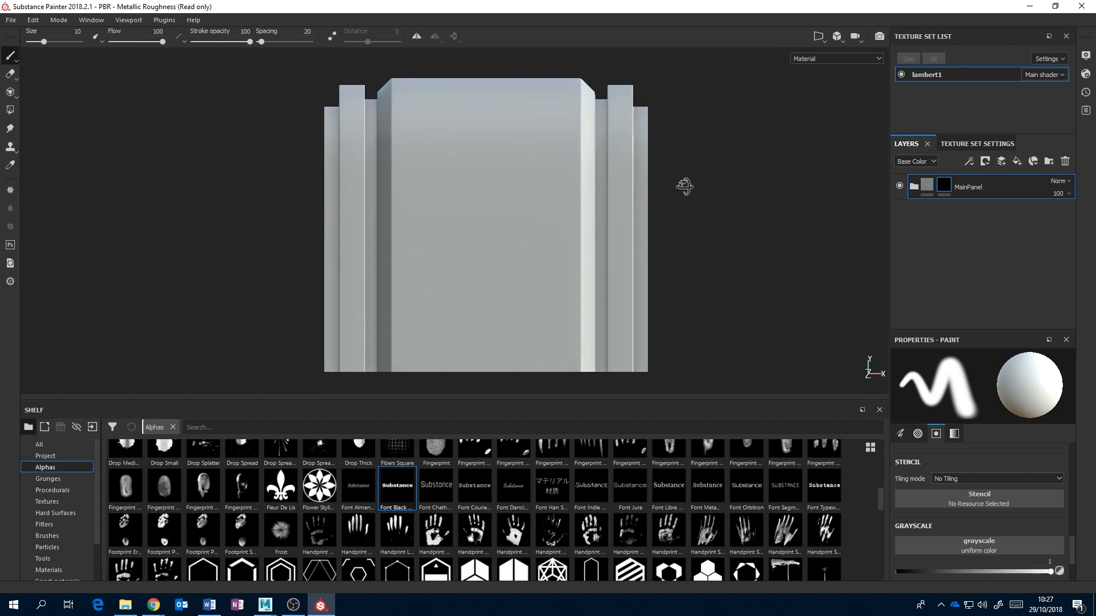
{"action": "left_click", "coordinate": [417, 37]}
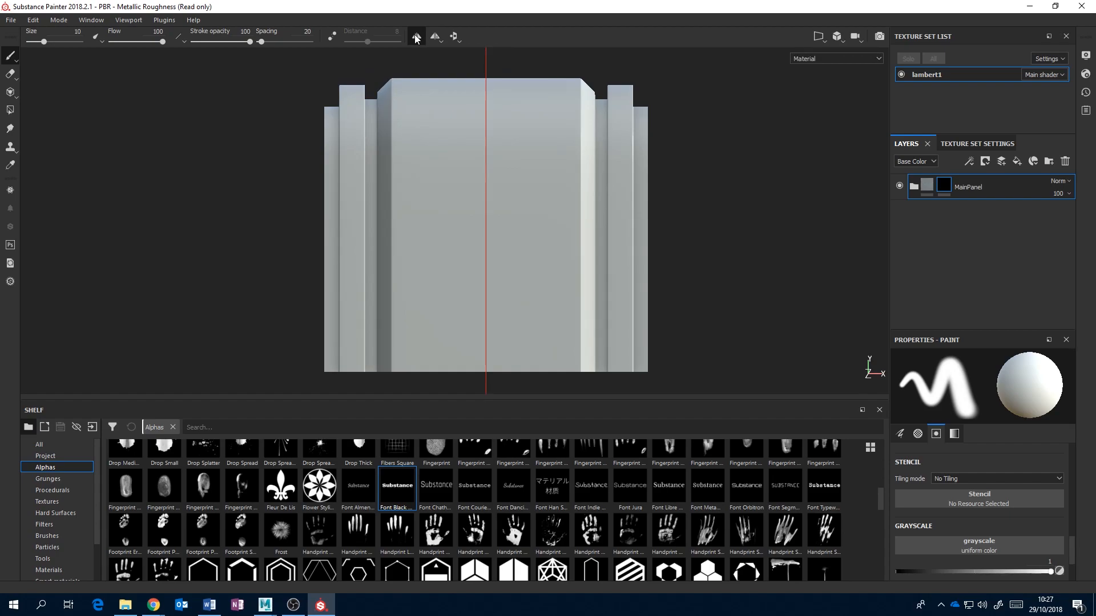
Add a paint effect to the MainPanel mask and polygon-fill the faces of the central panel at color value 1
{"action": "right_click", "coordinate": [945, 184]}
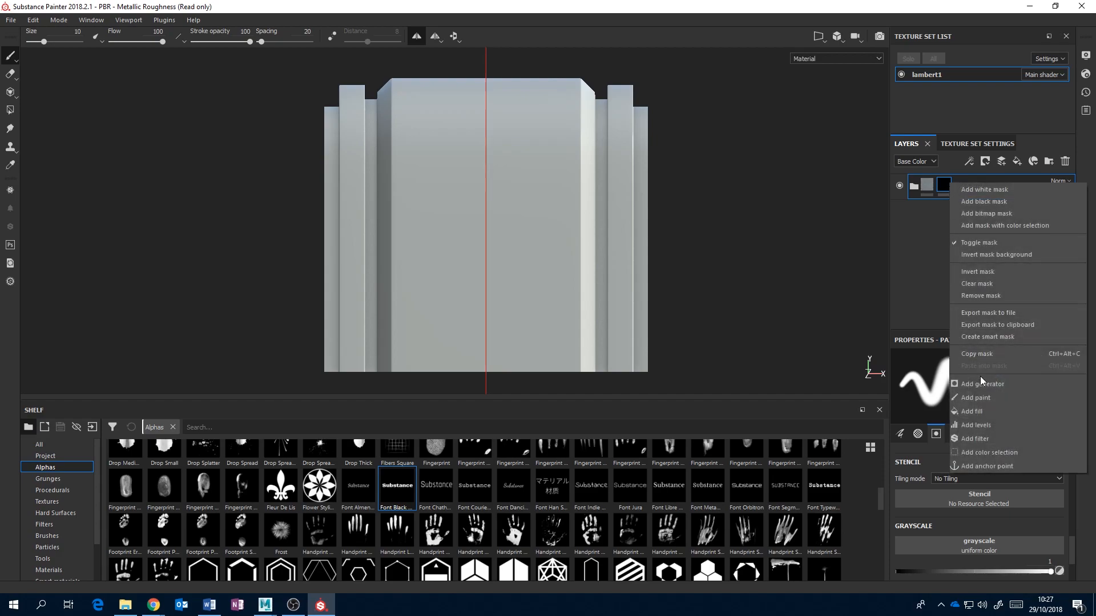
{"action": "left_click", "coordinate": [982, 399]}
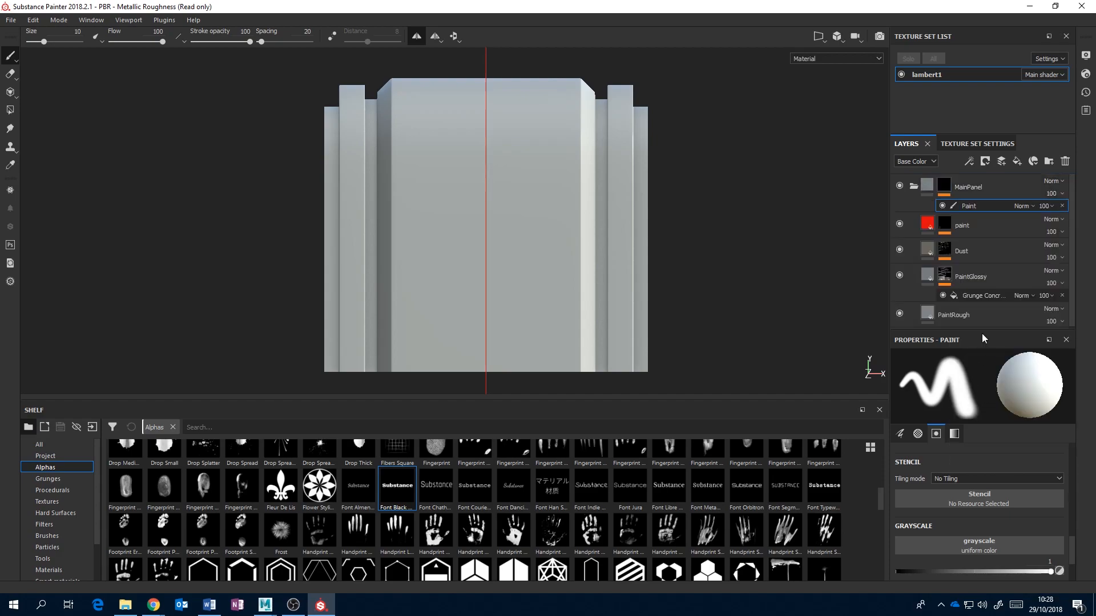
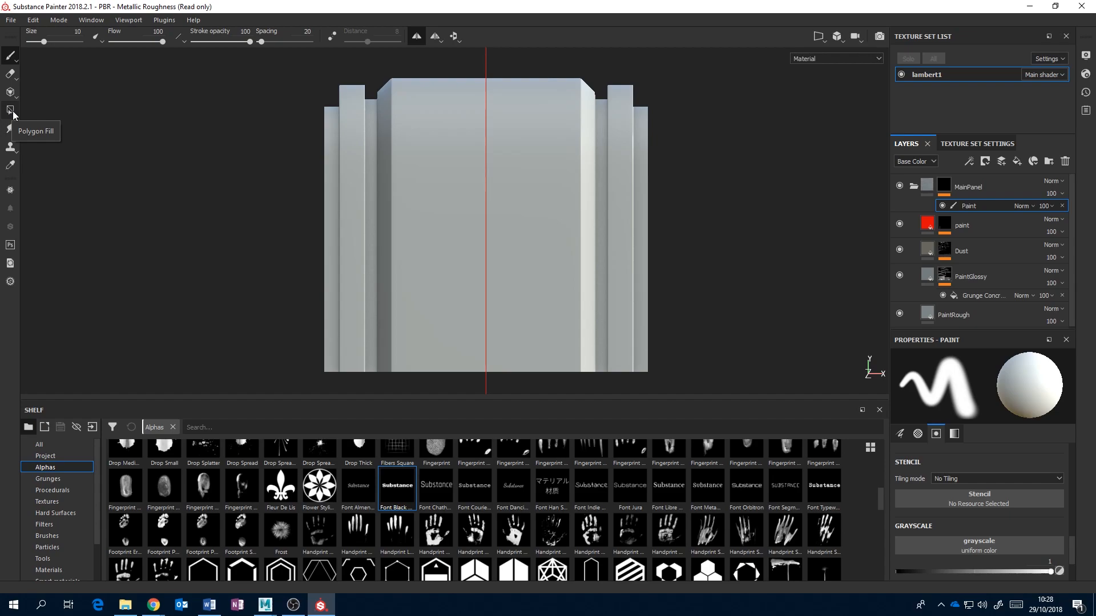
{"action": "left_click", "coordinate": [12, 112]}
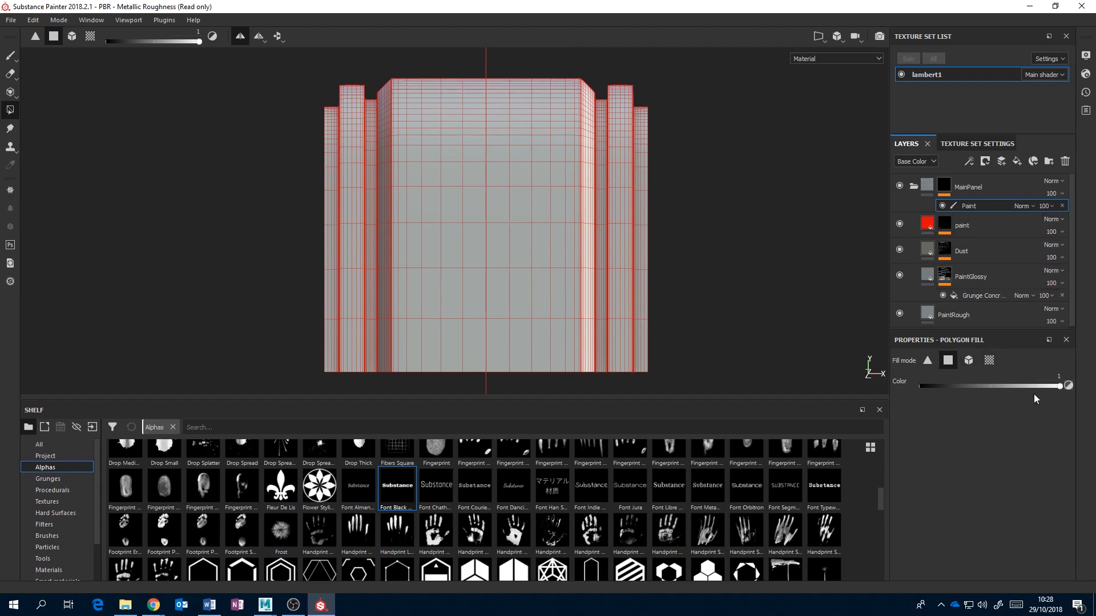
{"action": "left_click_drag", "start_coordinate": [1060, 387], "coordinate": [905, 388]}
{"action": "left_click_drag", "start_coordinate": [1051, 389], "coordinate": [1083, 391]}
{"action": "mouse_move", "coordinate": [488, 59]}
{"action": "left_mouse_down"}
{"action": "mouse_move", "coordinate": [549, 240]}
{"action": "mouse_move", "coordinate": [561, 378]}
{"action": "mouse_move", "coordinate": [594, 381]}
{"action": "left_mouse_up"}
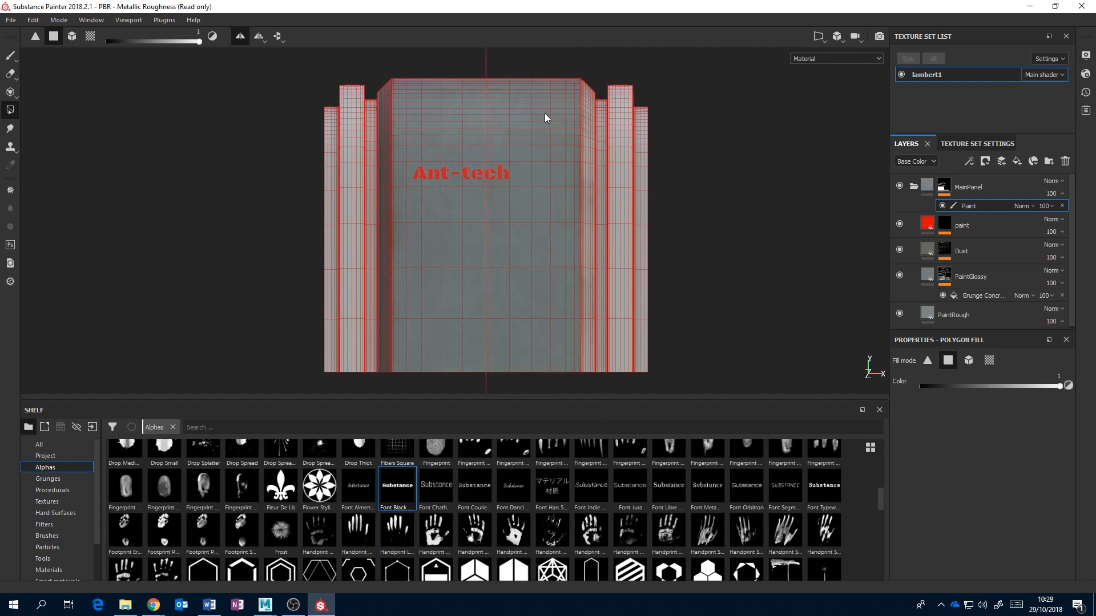
Fill the missed narrow strip of faces between the main panel's right bevel and the adjoining groove into the MainPanel mask
{"action": "left_click_drag", "start_coordinate": [574, 157], "coordinate": [507, 201], "text": "alt"}
{"action": "scroll", "coordinate": [507, 201], "scroll_direction": "up", "scroll_amount": 7}
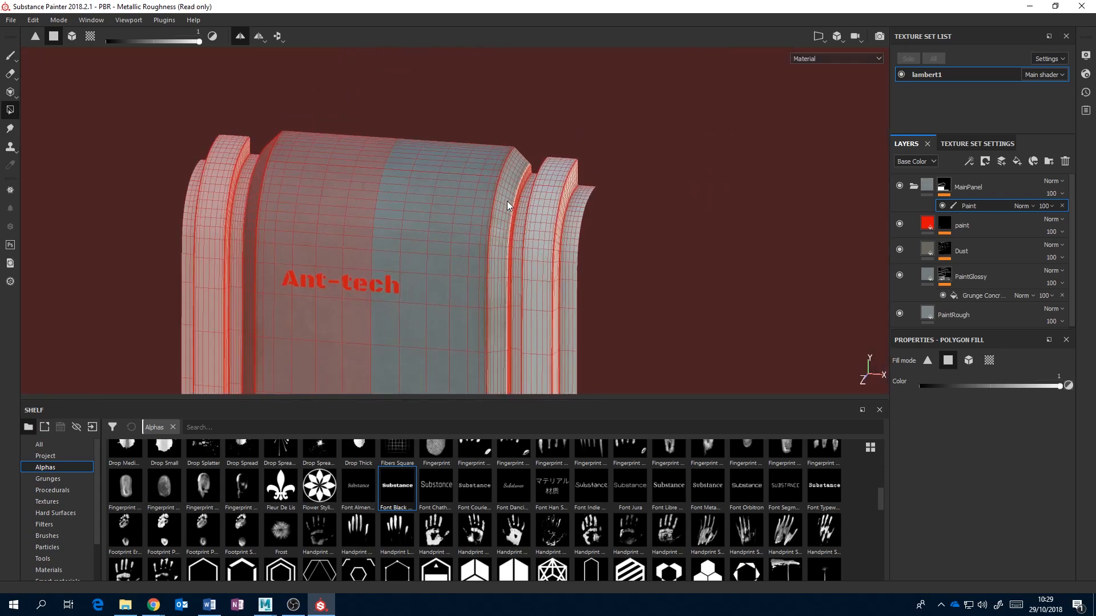
{"action": "left_click_drag", "start_coordinate": [572, 166], "coordinate": [559, 131], "text": "alt"}
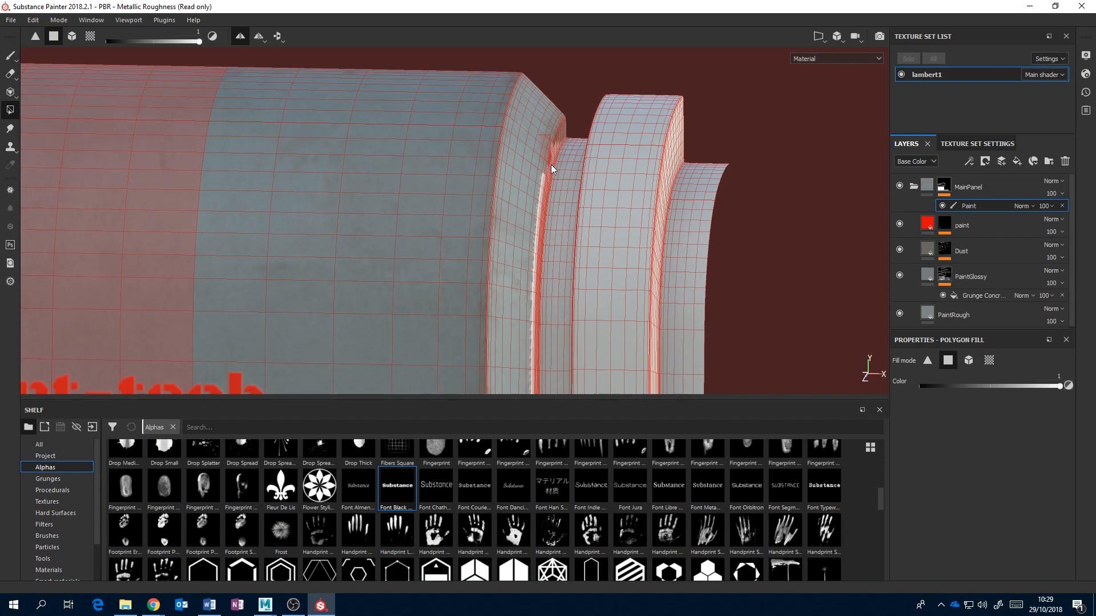
{"action": "left_click_drag", "start_coordinate": [567, 205], "coordinate": [563, 171], "text": "alt"}
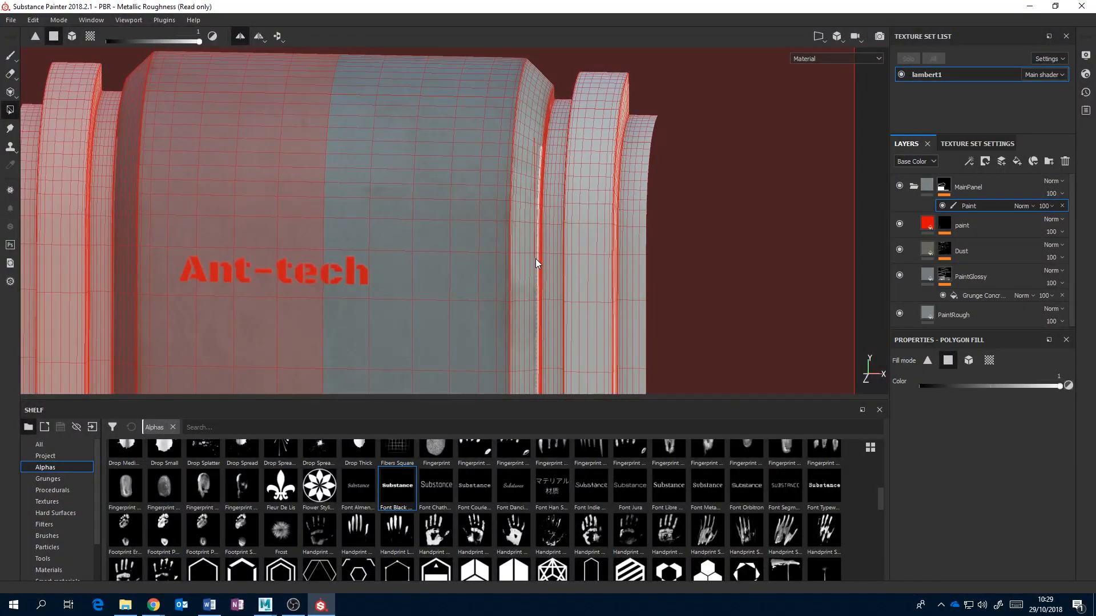
{"action": "middle_click_drag", "start_coordinate": [550, 303], "coordinate": [528, 134], "text": "alt"}
{"action": "scroll", "coordinate": [529, 135], "scroll_direction": "down", "scroll_amount": 5}
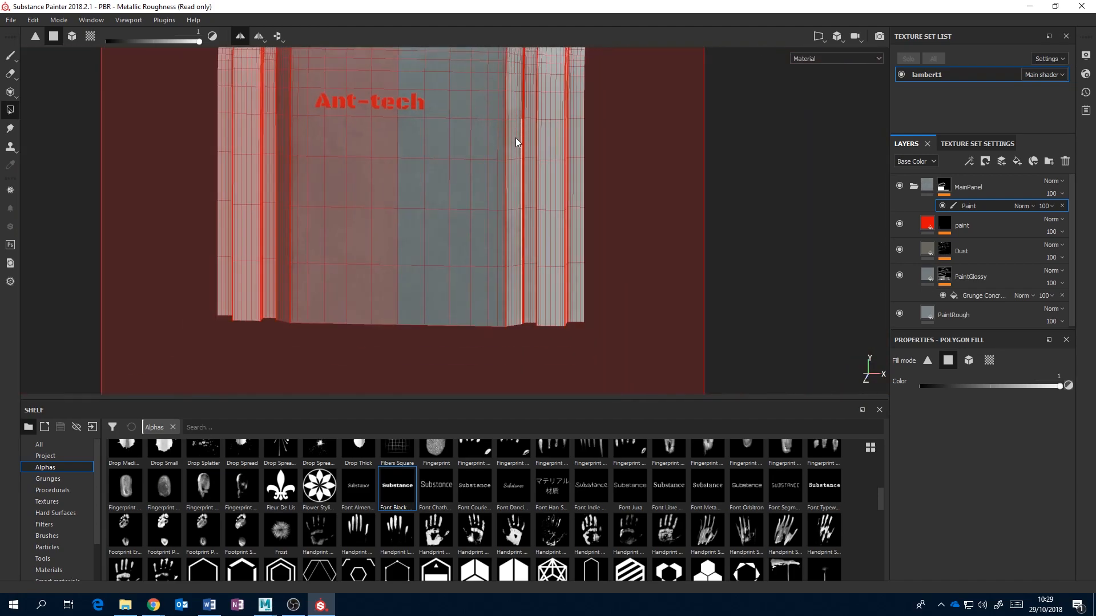
{"action": "left_click_drag", "start_coordinate": [524, 345], "coordinate": [522, 185], "text": "alt"}
{"action": "scroll", "coordinate": [522, 185], "scroll_direction": "up", "scroll_amount": 8}
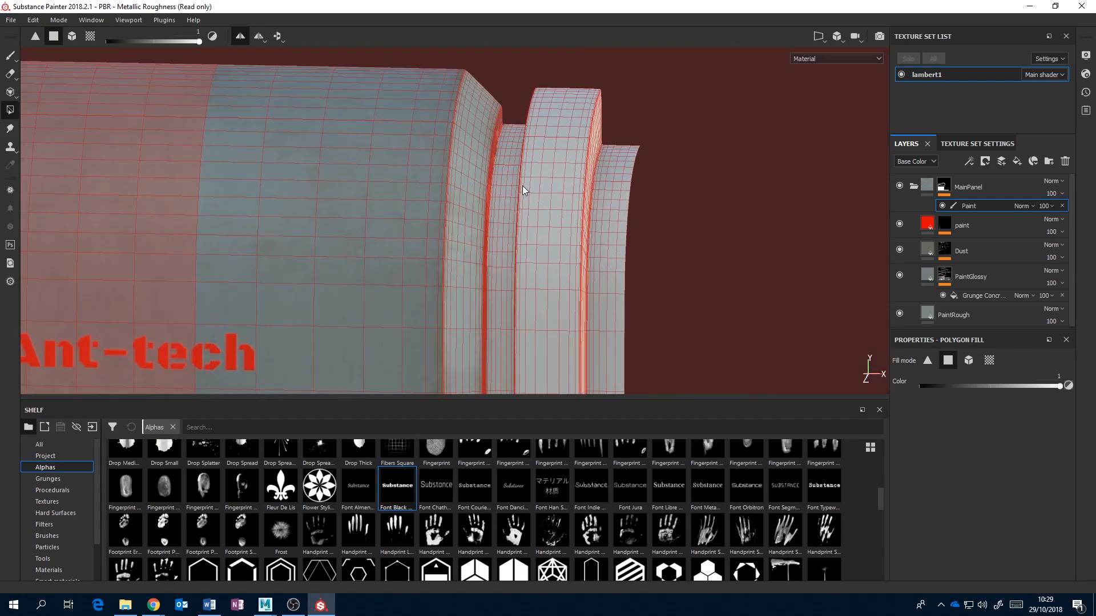
Fill the missed polygons along the groove edge beside the chamfer in the MainPanel mask, using white polygon fill
{"action": "left_click_drag", "start_coordinate": [543, 145], "coordinate": [528, 176], "text": "alt"}
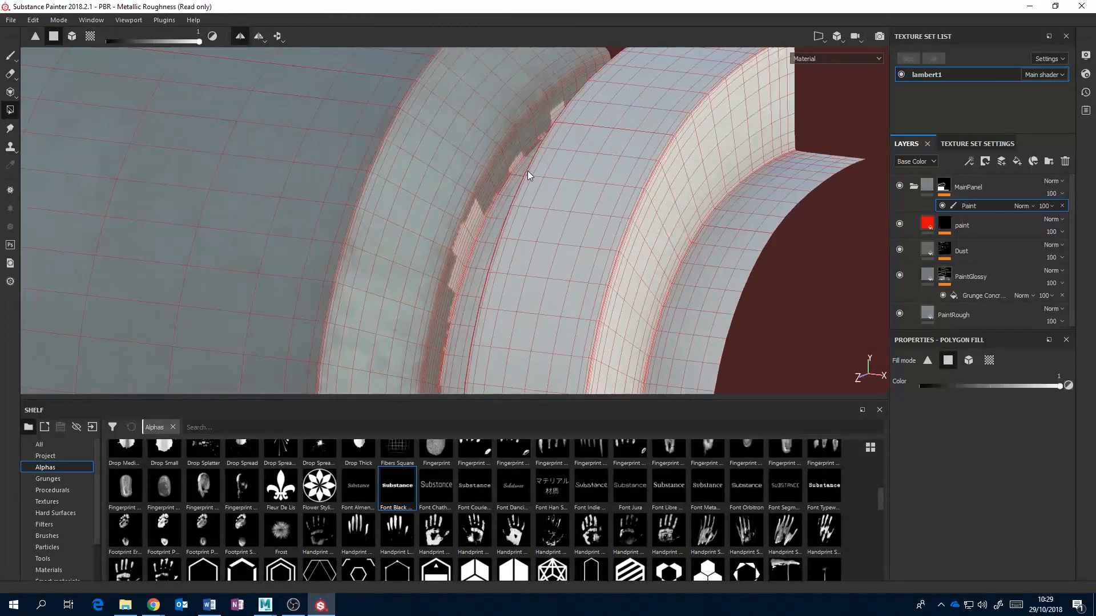
{"action": "scroll", "coordinate": [527, 171], "scroll_direction": "up", "scroll_amount": 3}
{"action": "left_click_drag", "start_coordinate": [433, 258], "coordinate": [454, 266]}
{"action": "left_click_drag", "start_coordinate": [424, 318], "coordinate": [429, 331]}
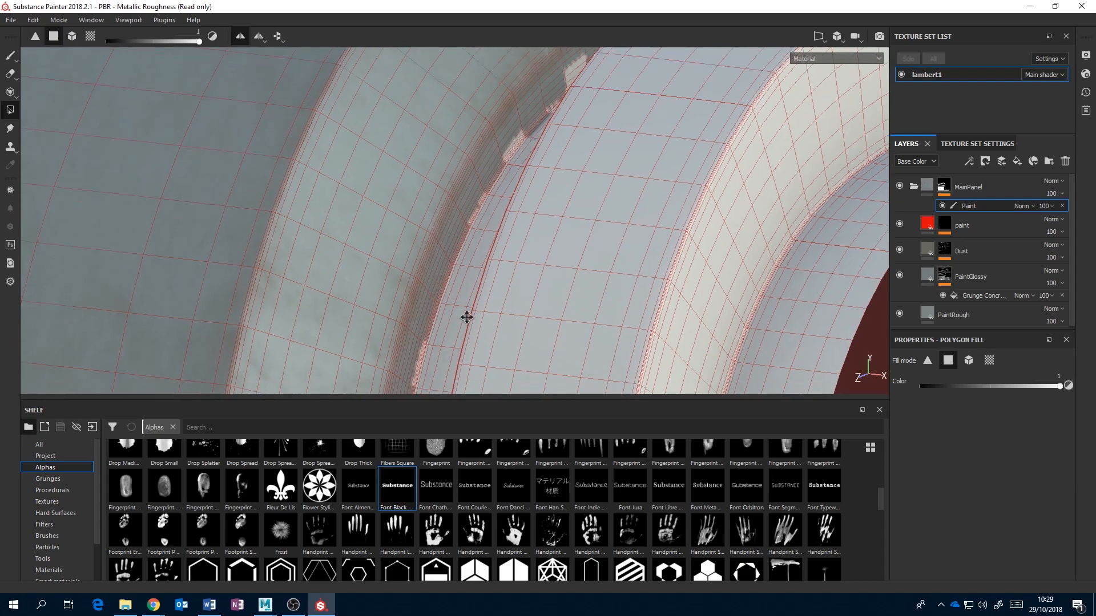
{"action": "middle_click_drag", "start_coordinate": [463, 327], "coordinate": [440, 250], "text": "alt"}
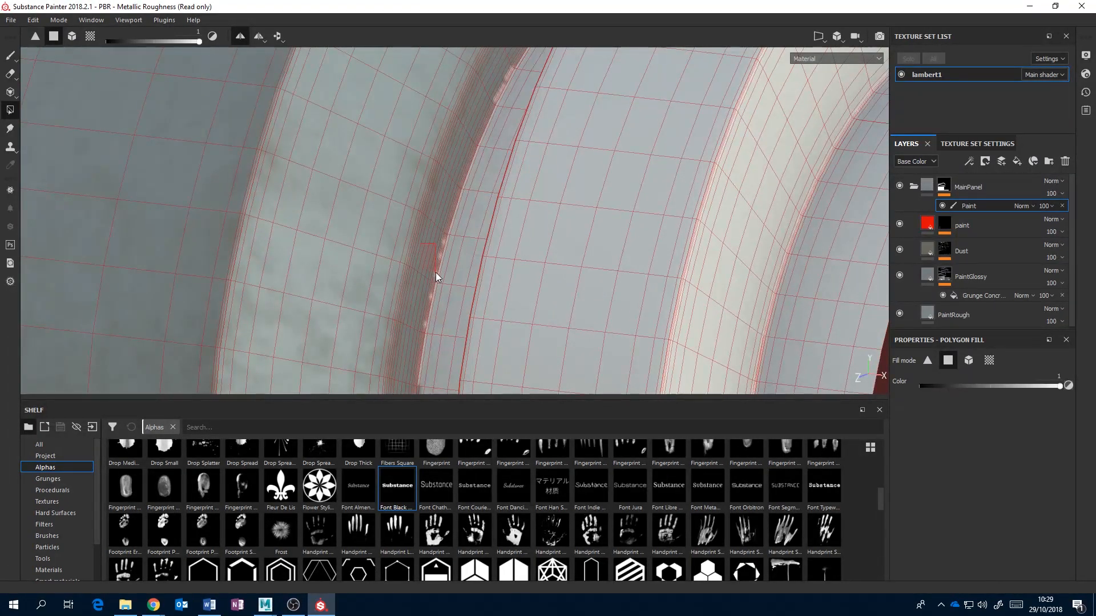
{"action": "left_click_drag", "start_coordinate": [437, 273], "coordinate": [437, 274]}
{"action": "middle_click_drag", "start_coordinate": [450, 324], "coordinate": [461, 232], "text": "alt"}
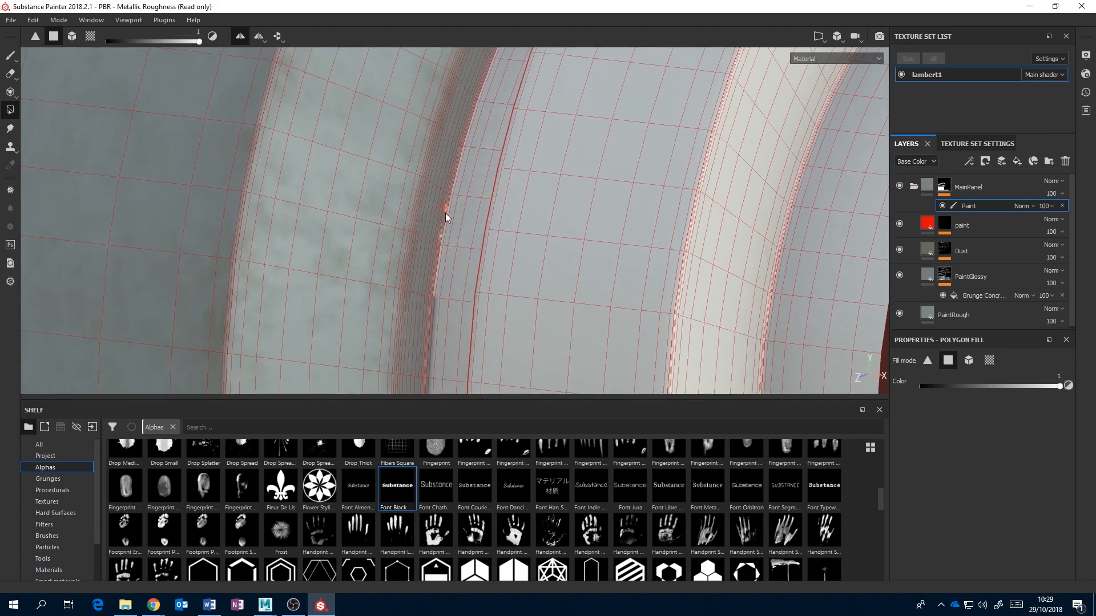
{"action": "middle_click_drag", "start_coordinate": [460, 303], "coordinate": [447, 222], "text": "alt"}
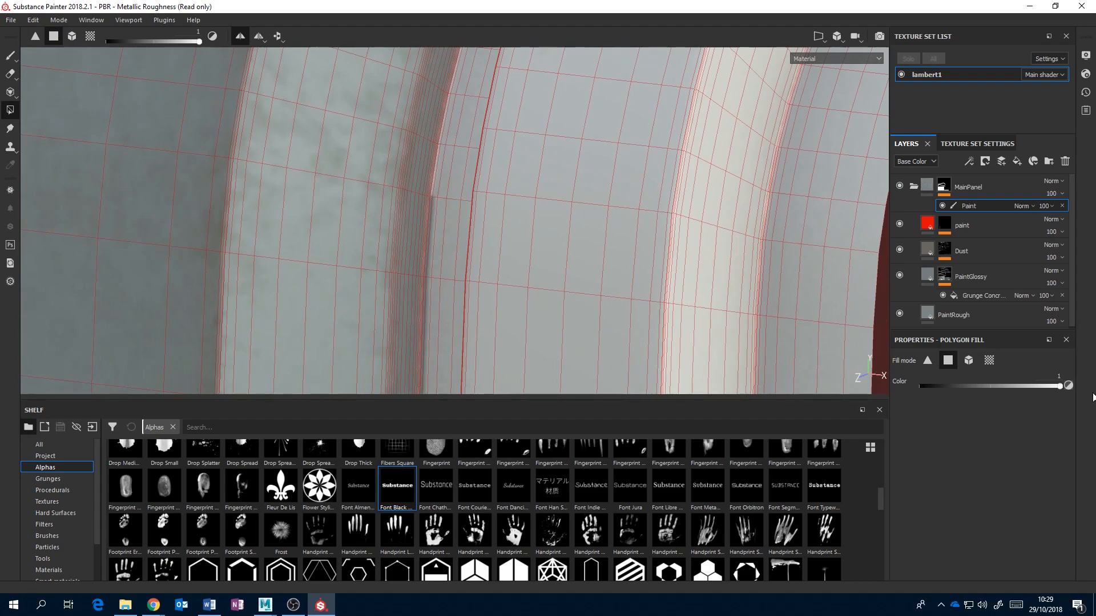
Set the polygon fill colour to 0 and remove stray polygons along the groove edge from the MainPanel mask
{"action": "left_click_drag", "start_coordinate": [1059, 387], "coordinate": [918, 389]}
{"action": "left_click_drag", "start_coordinate": [432, 311], "coordinate": [426, 321]}
{"action": "scroll", "coordinate": [454, 367], "scroll_direction": "up", "scroll_amount": 2}
{"action": "middle_click_drag", "start_coordinate": [454, 366], "coordinate": [481, 233], "text": "alt"}
{"action": "scroll", "coordinate": [482, 233], "scroll_direction": "down", "scroll_amount": 1}
{"action": "scroll", "coordinate": [482, 239], "scroll_direction": "down", "scroll_amount": 8}
{"action": "middle_click_drag", "start_coordinate": [510, 126], "coordinate": [508, 206], "text": "alt"}
{"action": "scroll", "coordinate": [519, 186], "scroll_direction": "down", "scroll_amount": 1}
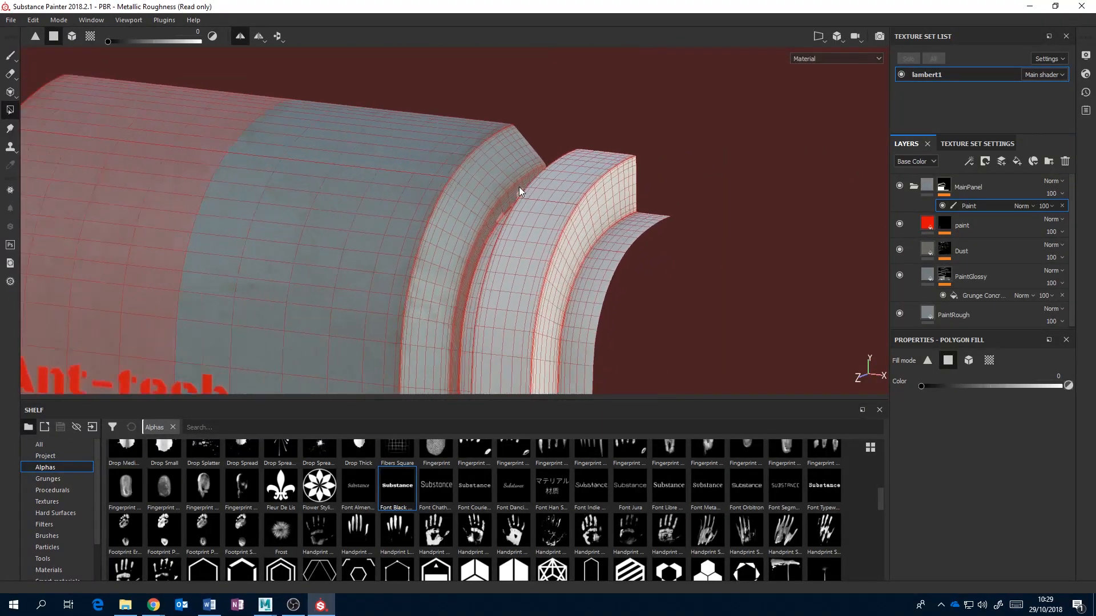
Set the polygon fill colour to 1 and check the upper part of the groove edge
{"action": "scroll", "coordinate": [519, 188], "scroll_direction": "up", "scroll_amount": 5}
{"action": "left_click_drag", "start_coordinate": [950, 386], "coordinate": [1060, 386]}
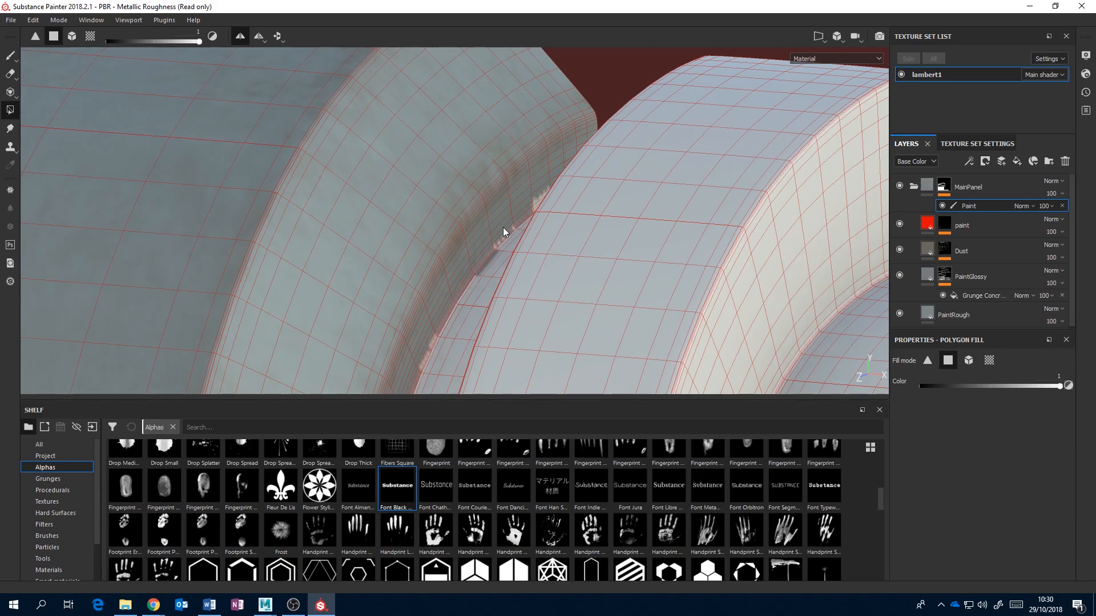
{"action": "left_click_drag", "start_coordinate": [501, 242], "coordinate": [495, 197], "text": "alt"}
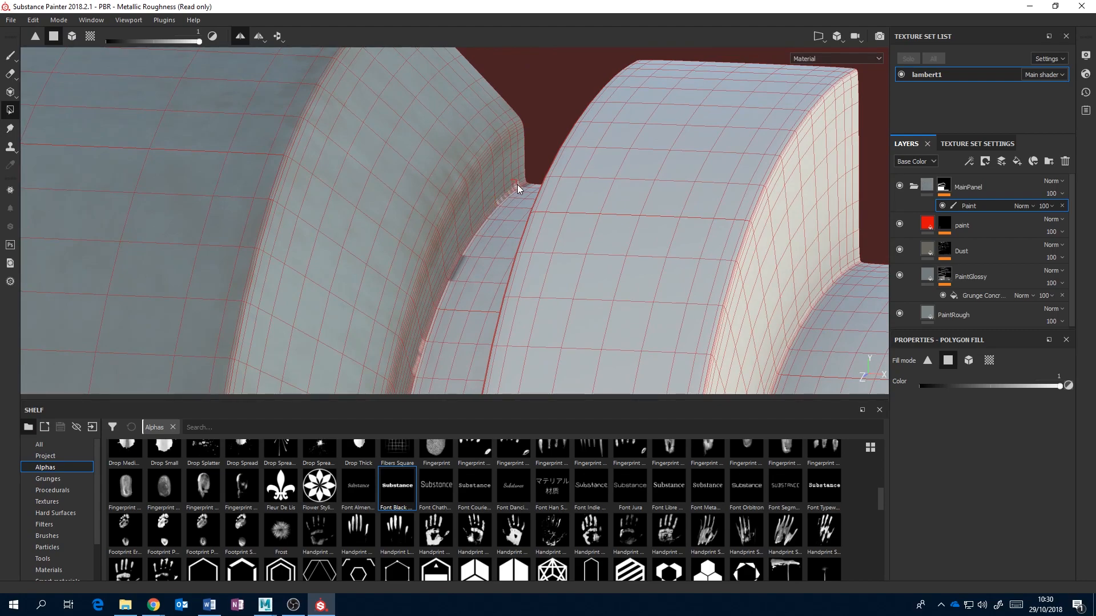
{"action": "scroll", "coordinate": [506, 217], "scroll_direction": "down", "scroll_amount": 10}
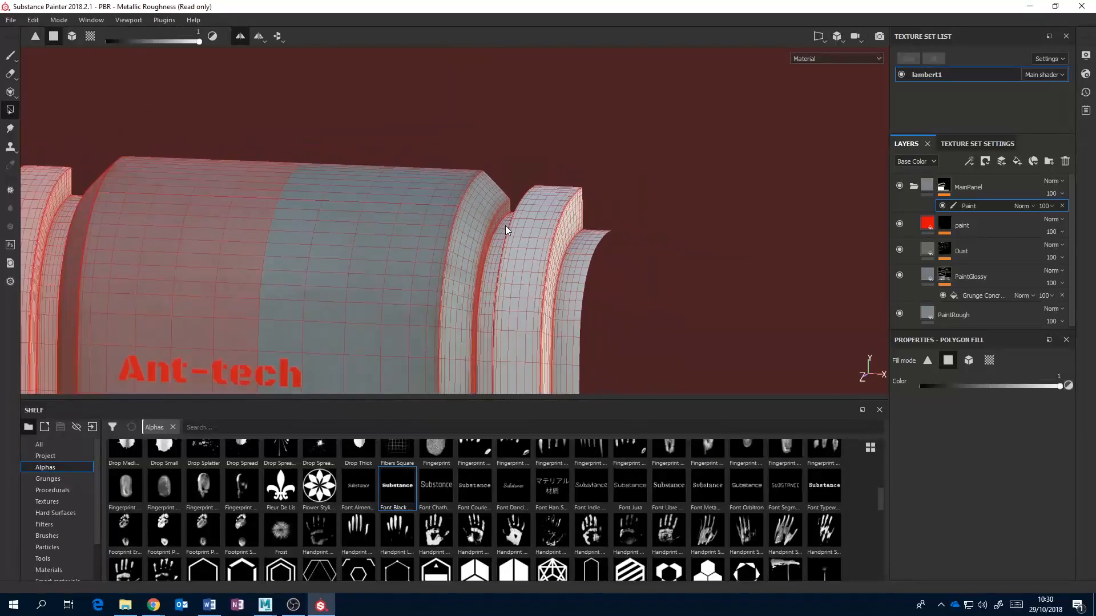
{"action": "left_click_drag", "start_coordinate": [553, 249], "coordinate": [506, 126], "text": "alt"}
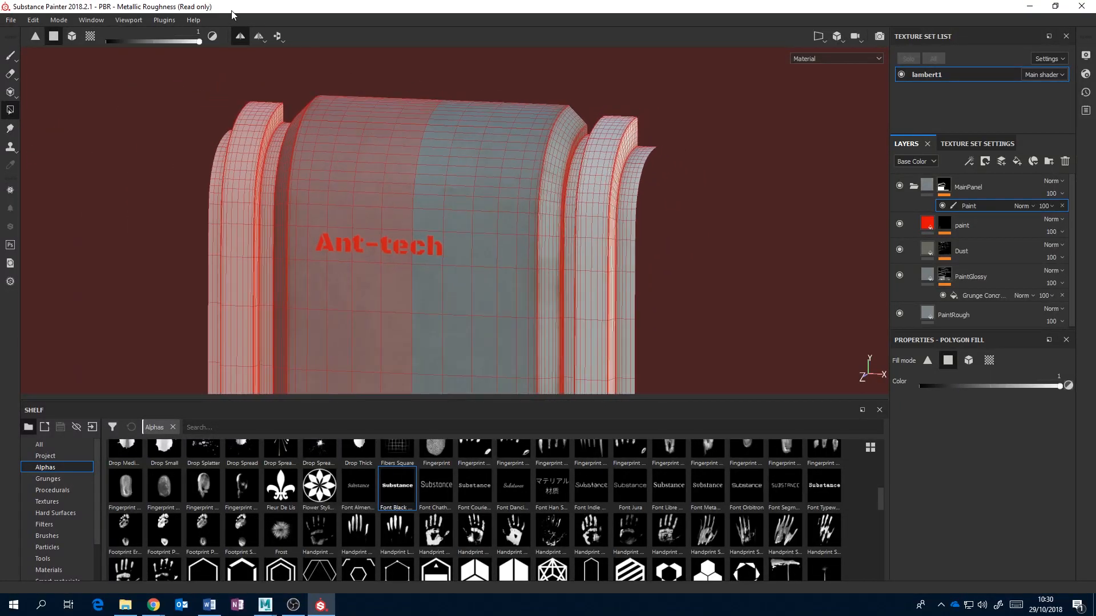
Turn off symmetry and switch to the Paint brush to view the model without the wireframe
{"action": "left_click", "coordinate": [239, 41]}
{"action": "left_click_drag", "start_coordinate": [565, 321], "coordinate": [557, 231], "text": "alt+shift"}
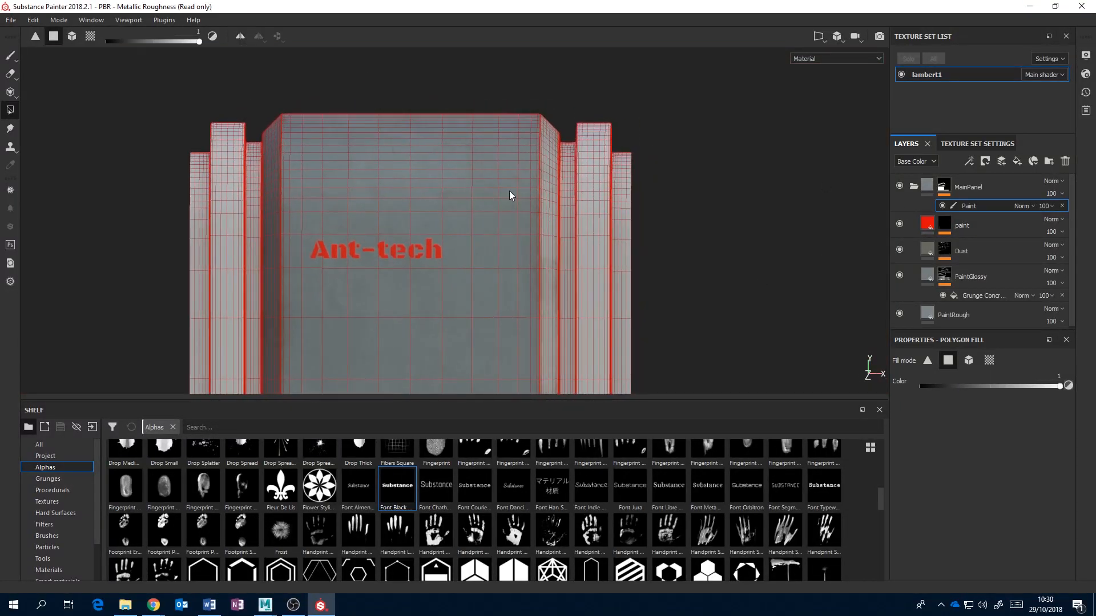
{"action": "left_click", "coordinate": [10, 55]}
{"action": "mouse_move", "coordinate": [565, 284]}
{"action": "left_mouse_down", "text": "alt"}
{"action": "mouse_move", "coordinate": [554, 304]}
{"action": "mouse_move", "coordinate": [639, 286]}
{"action": "left_mouse_up", "text": "alt"}
{"action": "right_click_drag", "start_coordinate": [574, 307], "coordinate": [562, 318], "text": "alt"}
{"action": "middle_click_drag", "start_coordinate": [557, 324], "coordinate": [596, 197], "text": "alt"}
{"action": "left_click_drag", "start_coordinate": [596, 199], "coordinate": [531, 215], "text": "alt"}
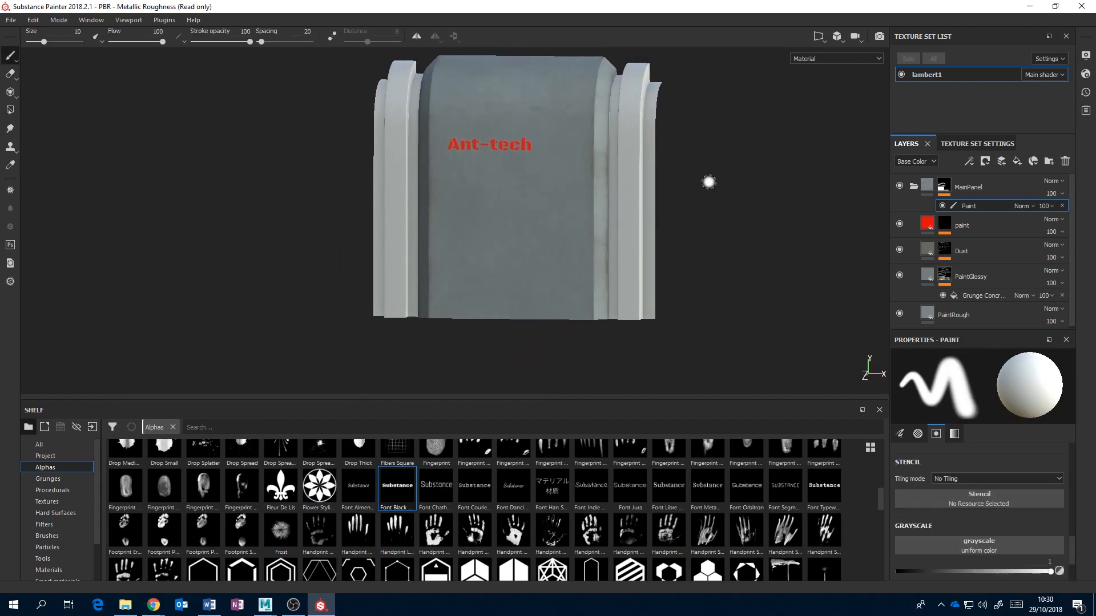
Collapse the MainPanel folder, inspect its mask on the model, and return to the material view
{"action": "left_click", "coordinate": [914, 185]}
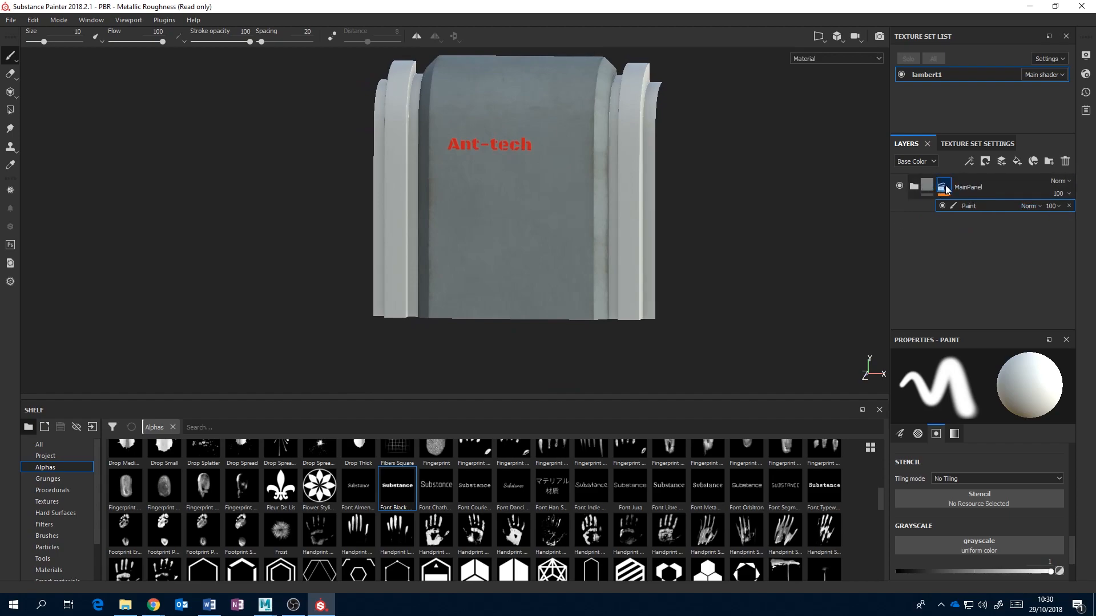
{"action": "left_click", "coordinate": [945, 190], "text": "alt"}
{"action": "left_click_drag", "start_coordinate": [695, 198], "coordinate": [790, 203], "text": "alt"}
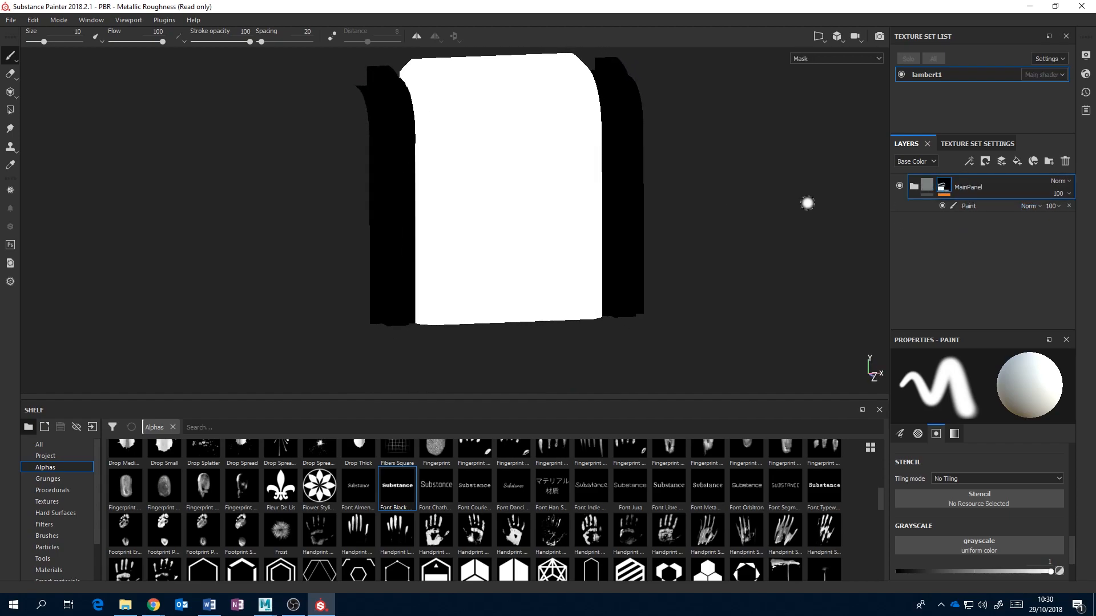
{"action": "left_click", "coordinate": [933, 188]}
{"action": "left_click_drag", "start_coordinate": [610, 240], "coordinate": [556, 189], "text": "alt"}
{"action": "middle_click_drag", "start_coordinate": [557, 189], "coordinate": [566, 247], "text": "alt"}
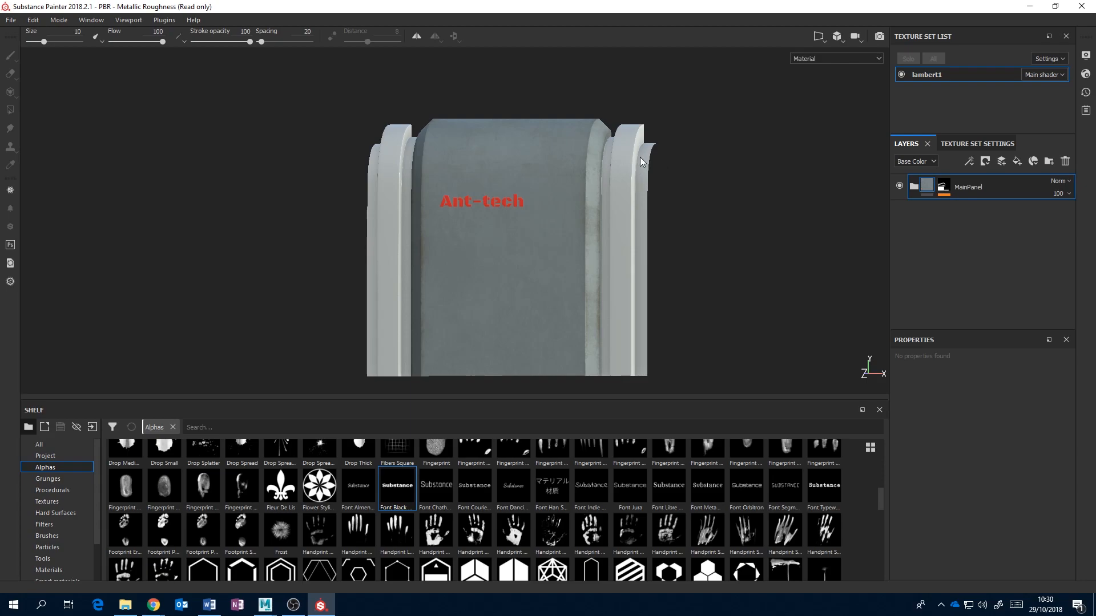
{"action": "left_click_drag", "start_coordinate": [613, 178], "coordinate": [627, 182], "text": "alt"}
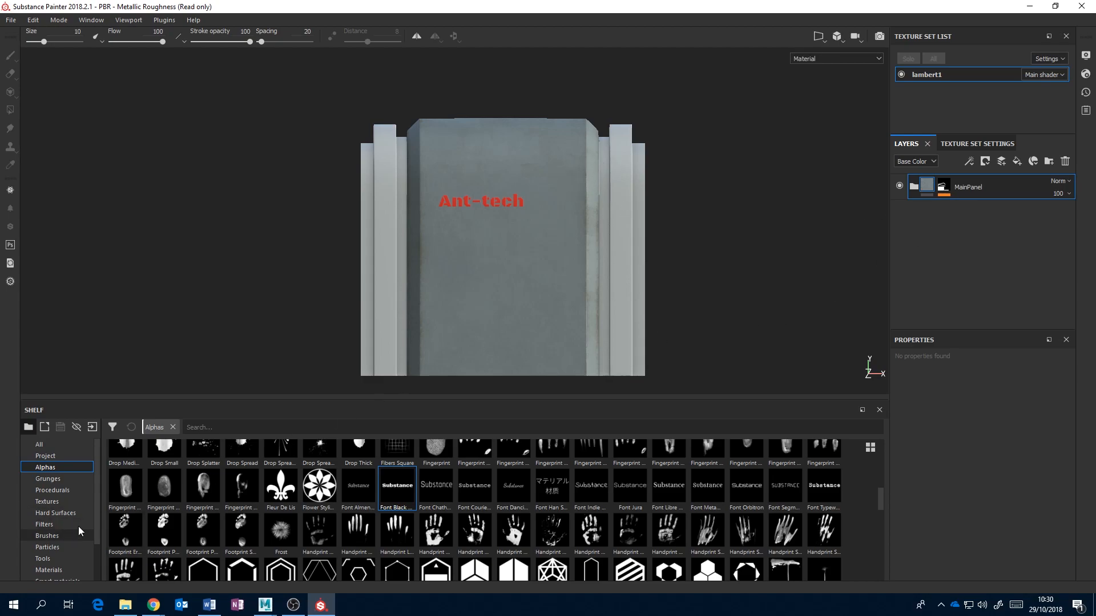
Browse the smart materials and add Steel Gun Matte above the MainPanel folder in the layer stack
{"action": "left_click_drag", "start_coordinate": [95, 515], "coordinate": [92, 553]}
{"action": "left_click", "coordinate": [64, 536]}
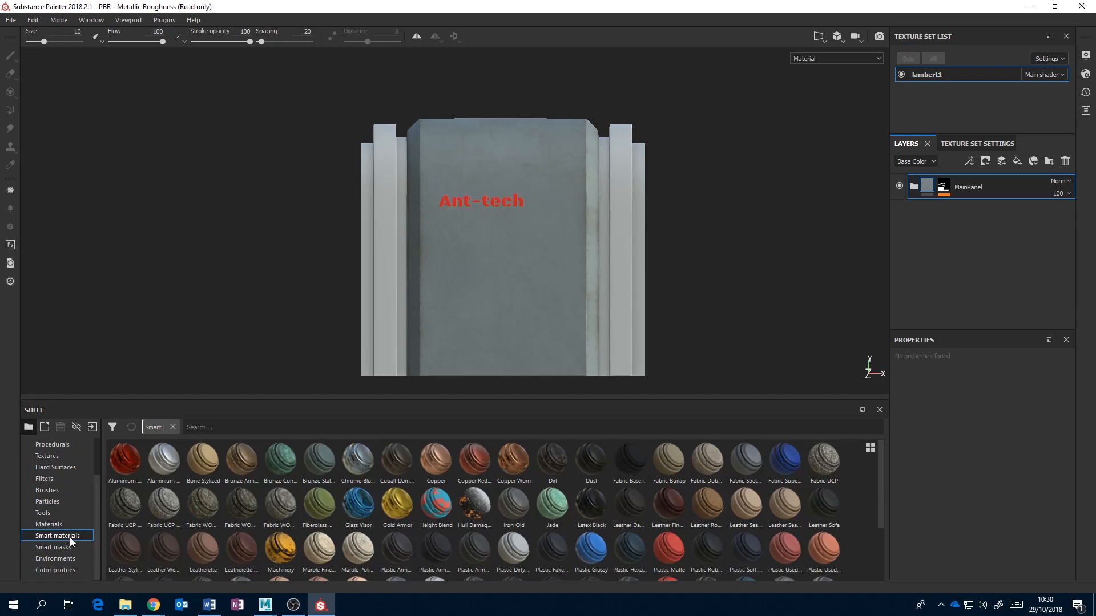
{"action": "mouse_move", "coordinate": [263, 515]}
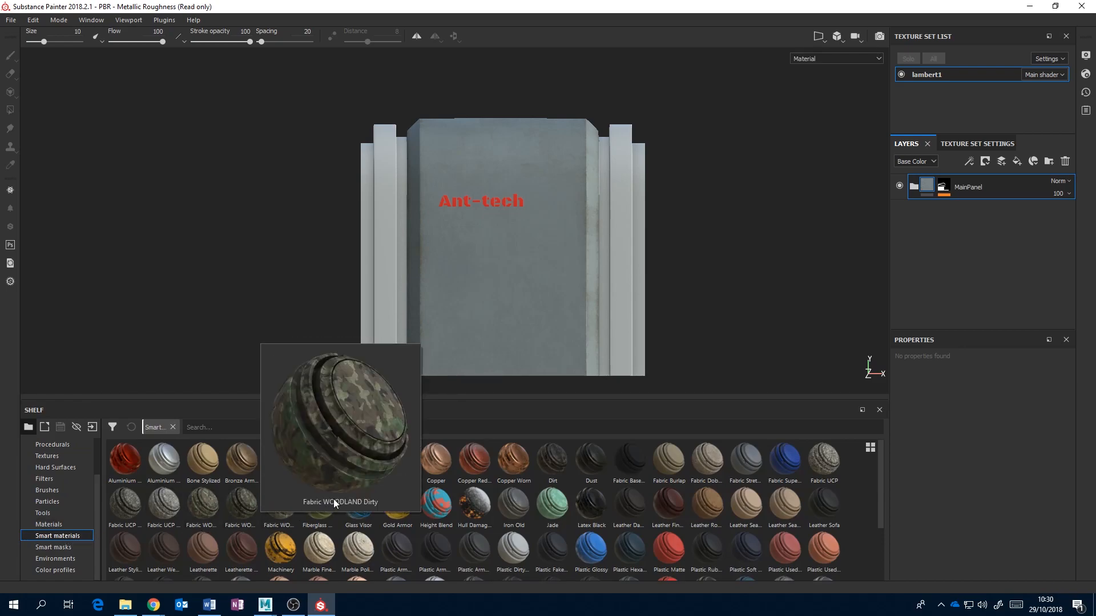
{"action": "mouse_move", "coordinate": [461, 498]}
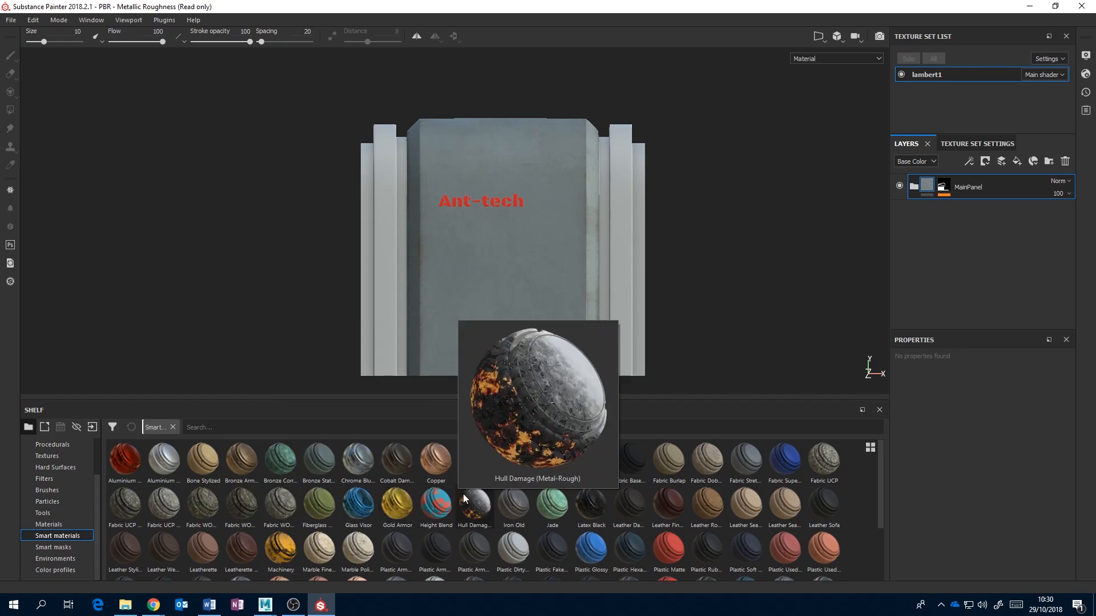
{"action": "mouse_move", "coordinate": [557, 506]}
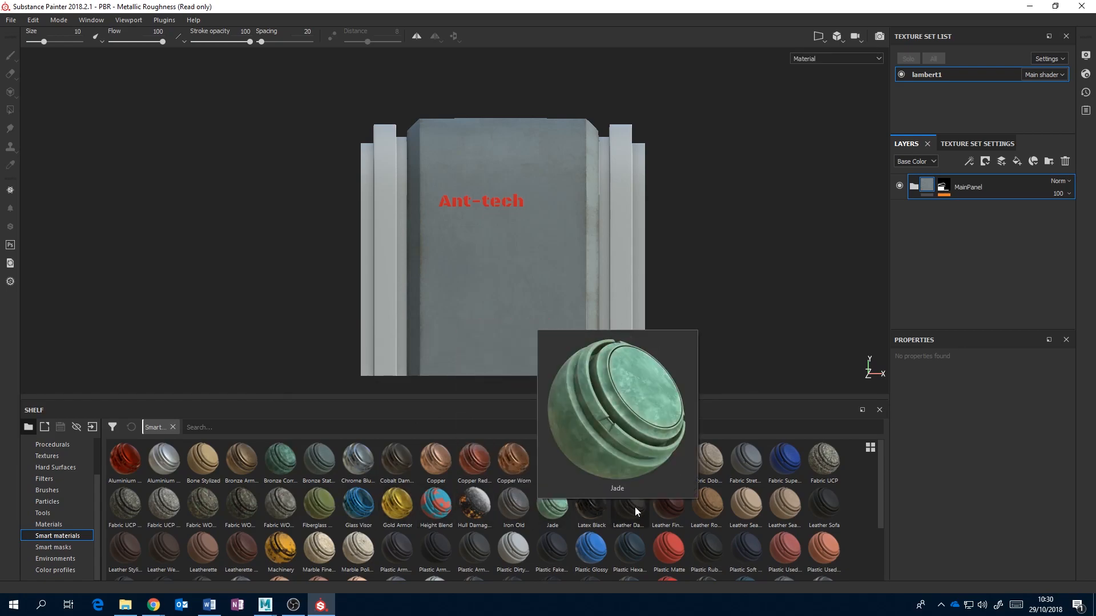
{"action": "left_click_drag", "start_coordinate": [881, 508], "coordinate": [876, 549]}
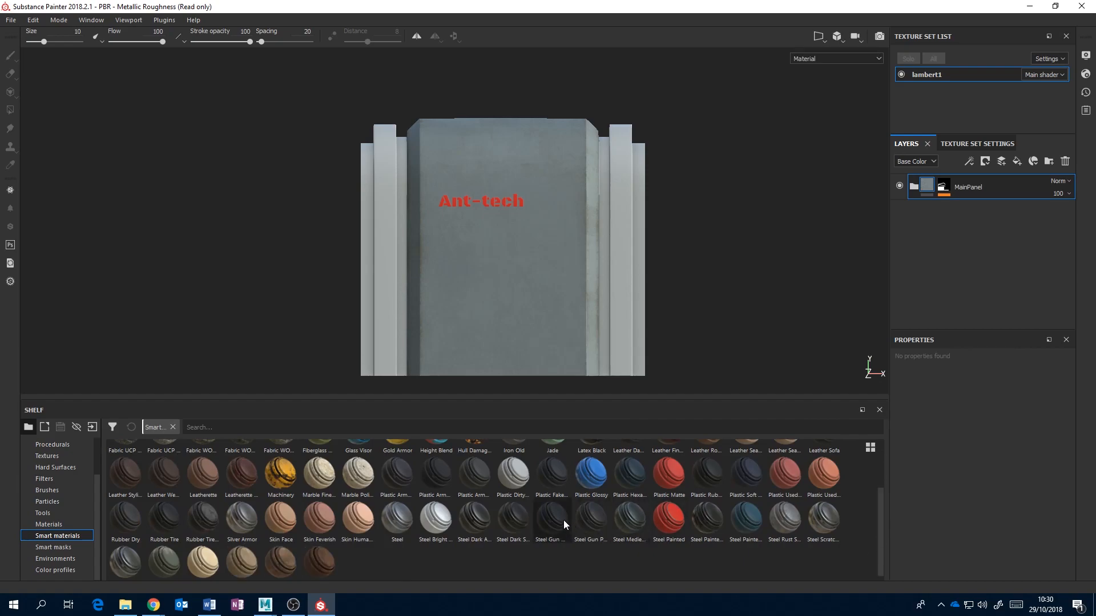
{"action": "mouse_move", "coordinate": [560, 521]}
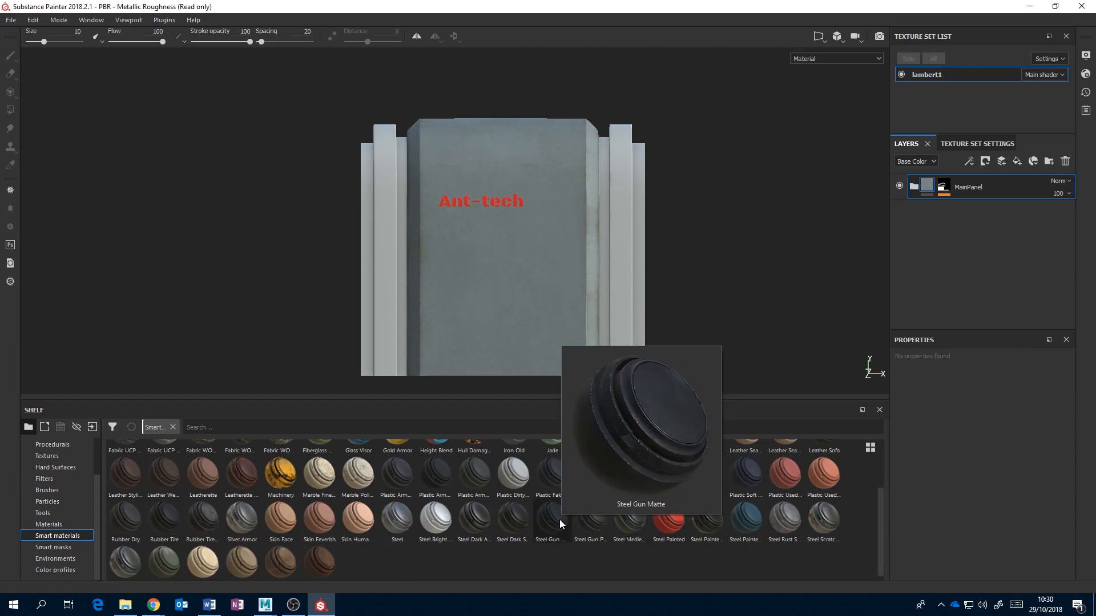
{"action": "left_click_drag", "start_coordinate": [554, 509], "coordinate": [952, 182]}
{"action": "mouse_move", "coordinate": [557, 216]}
{"action": "left_mouse_down", "text": "alt"}
{"action": "mouse_move", "coordinate": [638, 230]}
{"action": "mouse_move", "coordinate": [668, 260]}
{"action": "mouse_move", "coordinate": [499, 230]}
{"action": "mouse_move", "coordinate": [547, 213]}
{"action": "mouse_move", "coordinate": [582, 222]}
{"action": "mouse_move", "coordinate": [570, 215]}
{"action": "left_mouse_up", "text": "alt"}
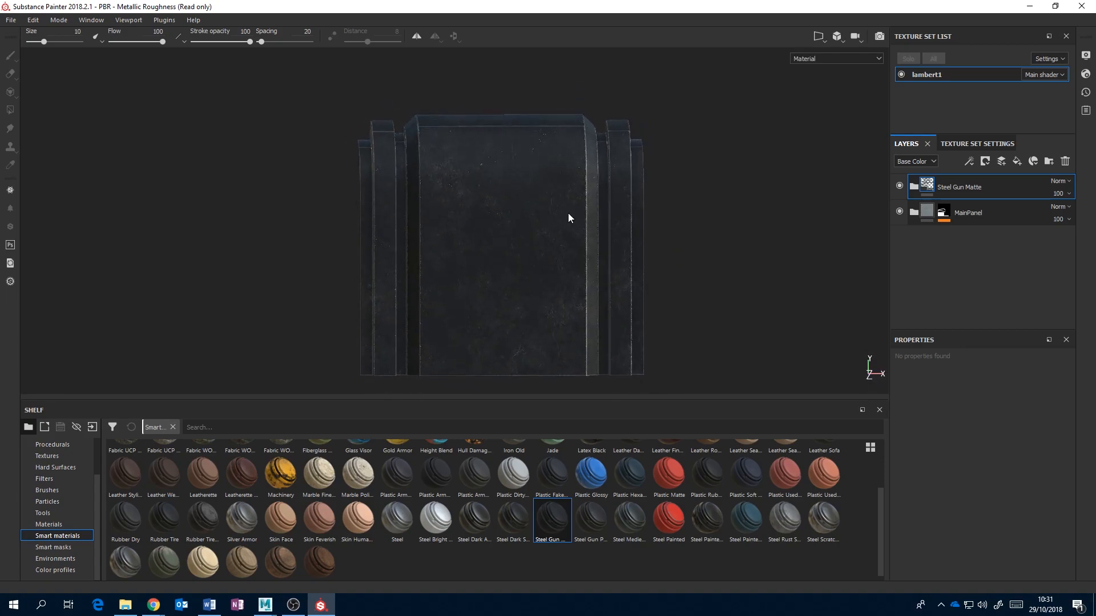
Add a black mask with a paint effect to the Steel Gun Matte folder
{"action": "right_click", "coordinate": [943, 185]}
{"action": "left_click", "coordinate": [956, 198]}
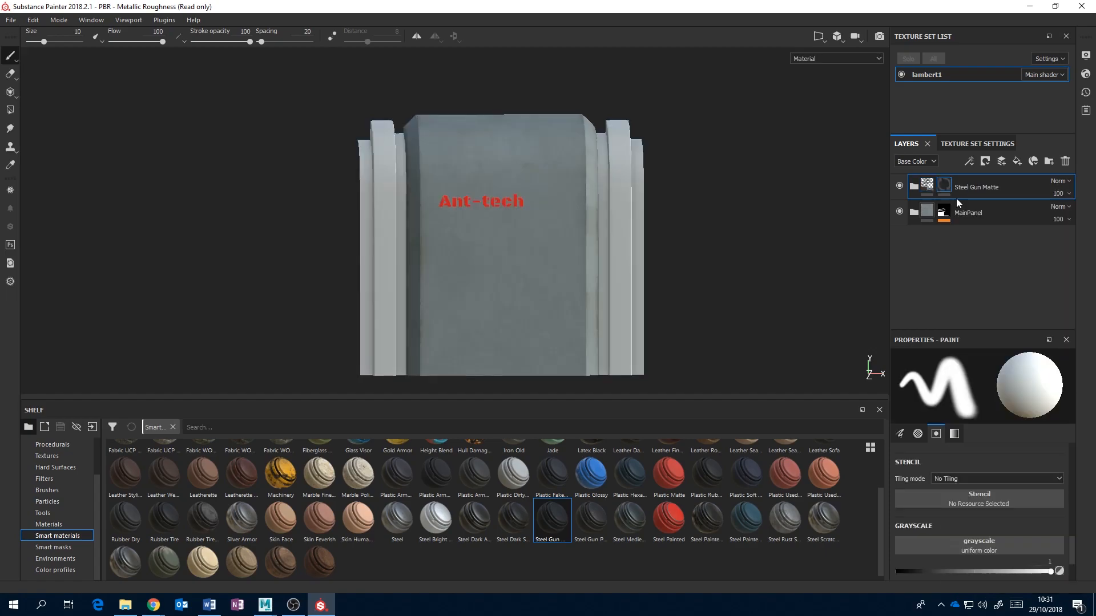
{"action": "right_click", "coordinate": [946, 185]}
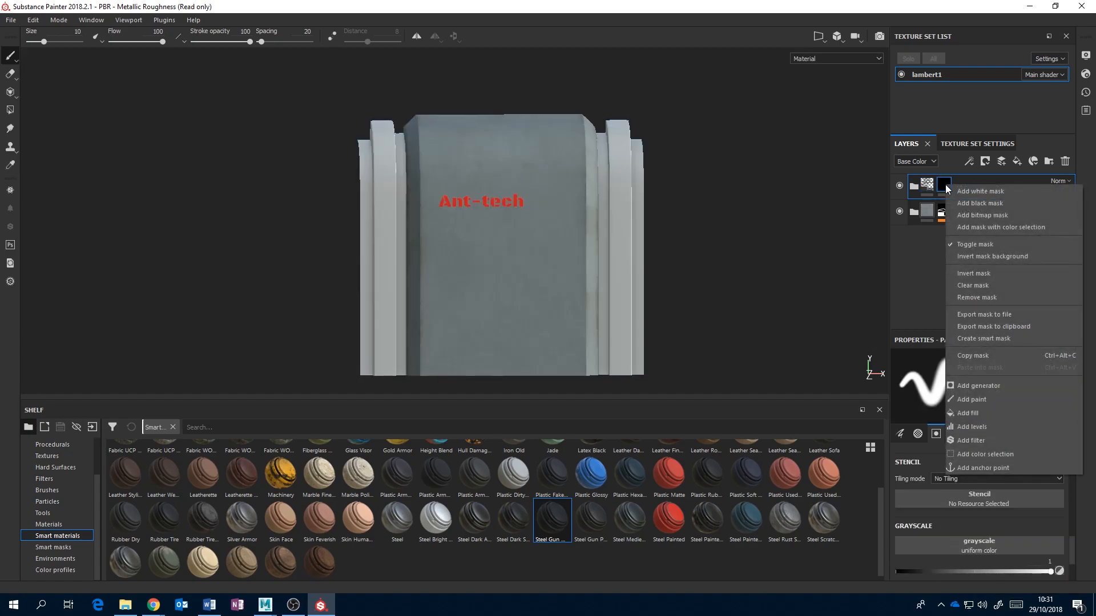
{"action": "left_click", "coordinate": [993, 402]}
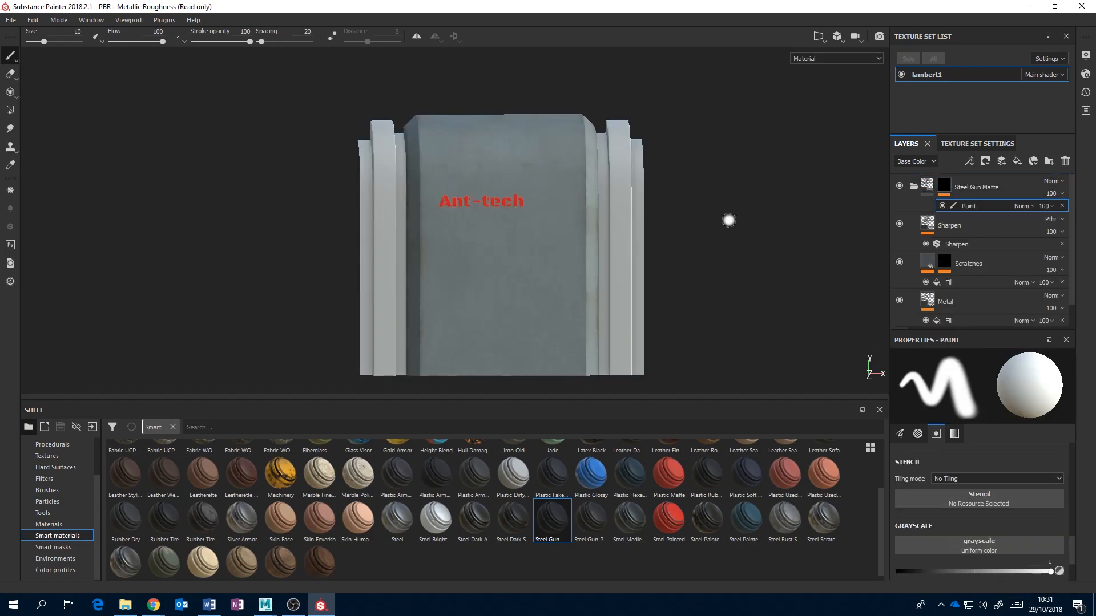
With Polygon Fill and symmetry on, reveal Steel Gun Matte on the outermost strips at both ends of the model
{"action": "left_click_drag", "start_coordinate": [480, 235], "coordinate": [460, 200], "text": "alt"}
{"action": "left_click", "coordinate": [10, 110]}
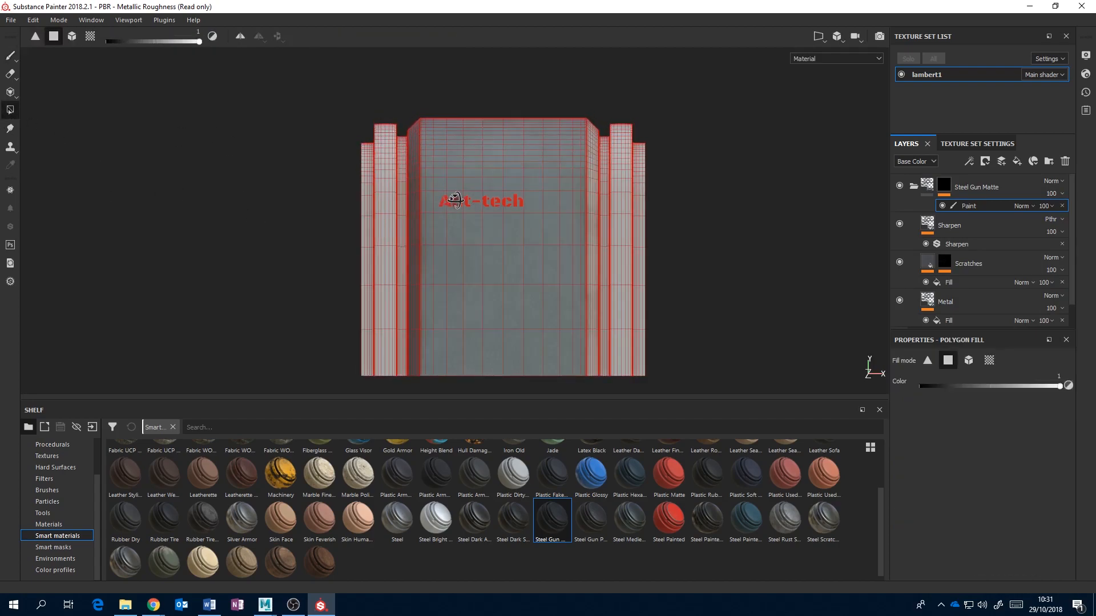
{"action": "middle_click_drag", "start_coordinate": [497, 187], "coordinate": [443, 166], "text": "alt"}
{"action": "left_click", "coordinate": [240, 37]}
{"action": "middle_click_drag", "start_coordinate": [631, 178], "coordinate": [578, 179], "text": "alt"}
{"action": "scroll", "coordinate": [577, 180], "scroll_direction": "down", "scroll_amount": 2}
{"action": "scroll", "coordinate": [577, 178], "scroll_direction": "up", "scroll_amount": 3}
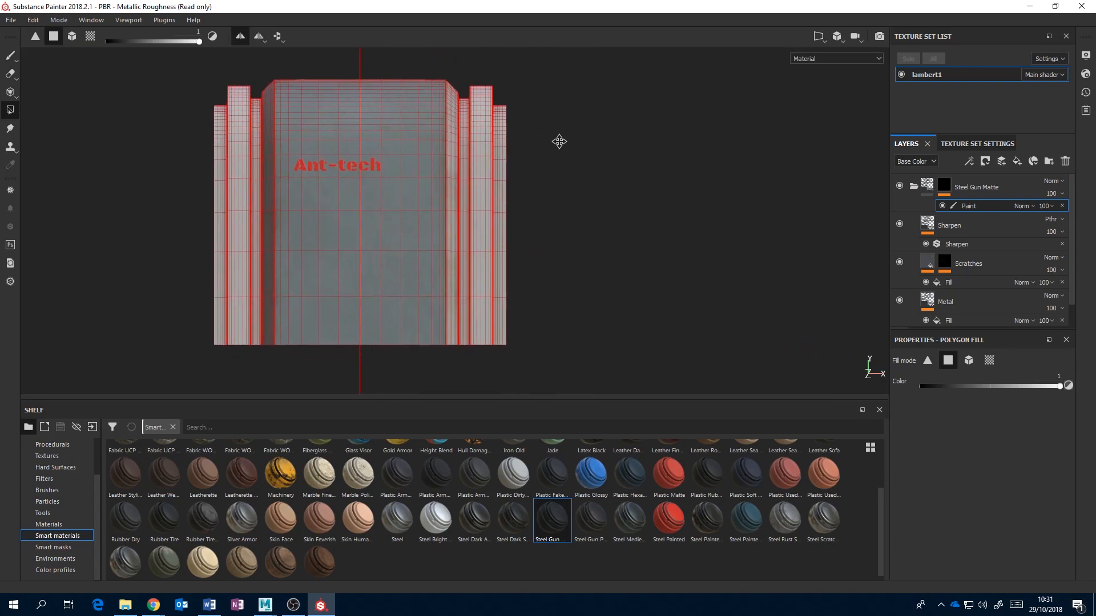
{"action": "left_click_drag", "start_coordinate": [579, 80], "coordinate": [514, 371]}
Fill the upper part of the recessed strip between the chamfer and the raised rim in the Steel Gun Matte mask
{"action": "scroll", "coordinate": [500, 114], "scroll_direction": "down", "scroll_amount": 2}
{"action": "scroll", "coordinate": [498, 117], "scroll_direction": "up", "scroll_amount": 8}
{"action": "middle_click_drag", "start_coordinate": [478, 101], "coordinate": [512, 224], "text": "alt"}
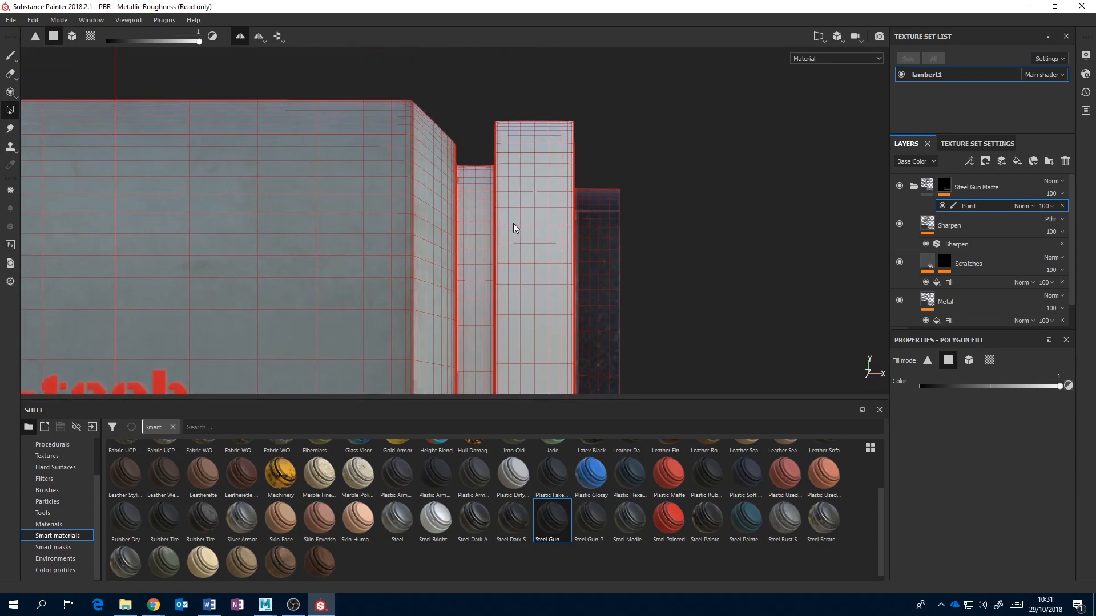
{"action": "scroll", "coordinate": [512, 224], "scroll_direction": "up", "scroll_amount": 3}
{"action": "scroll", "coordinate": [463, 156], "scroll_direction": "up", "scroll_amount": 4}
{"action": "left_click_drag", "start_coordinate": [389, 99], "coordinate": [509, 395]}
{"action": "scroll", "coordinate": [510, 242], "scroll_direction": "down", "scroll_amount": 4}
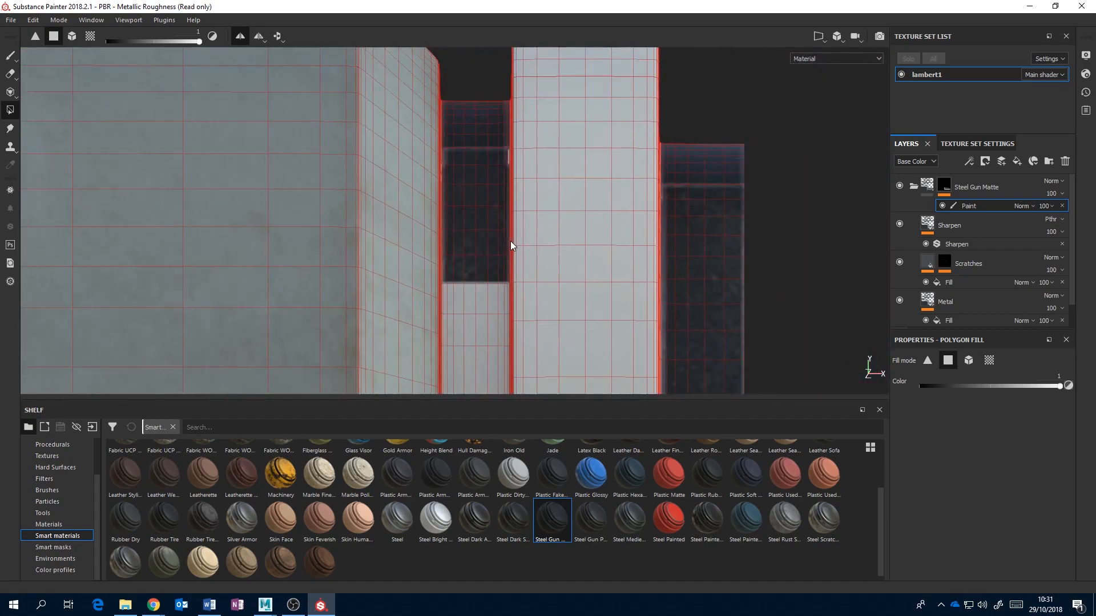
Fill the rest of the recessed strip down to the model's lower edge and collapse the Steel Gun Matte folder
{"action": "scroll", "coordinate": [511, 241], "scroll_direction": "down", "scroll_amount": 5}
{"action": "middle_click_drag", "start_coordinate": [536, 303], "coordinate": [516, 145], "text": "alt"}
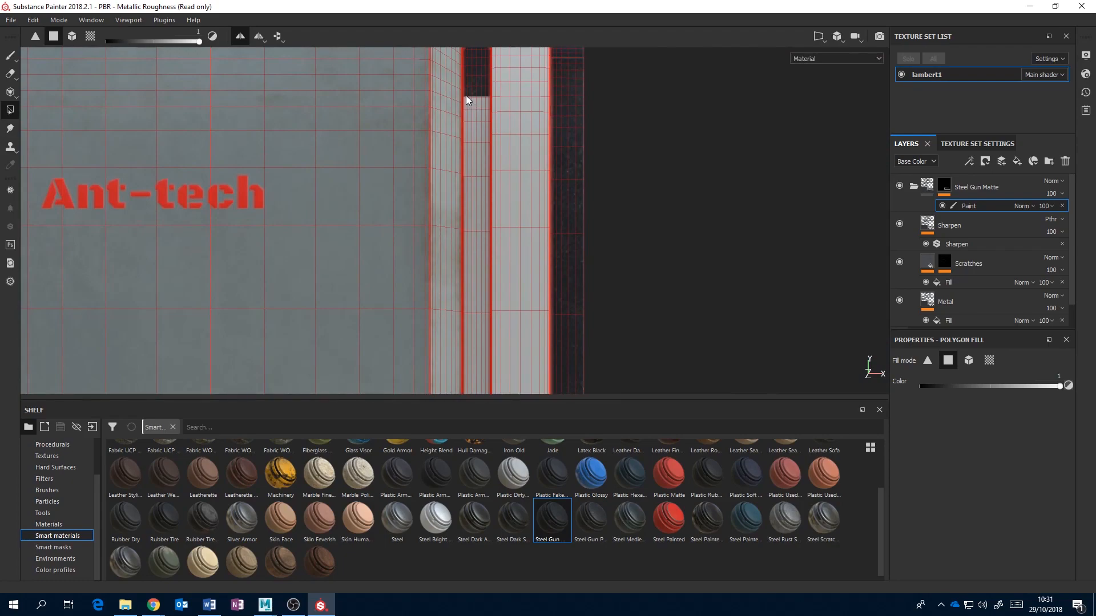
{"action": "left_click_drag", "start_coordinate": [463, 94], "coordinate": [491, 406]}
{"action": "middle_click_drag", "start_coordinate": [521, 318], "coordinate": [517, 193], "text": "alt"}
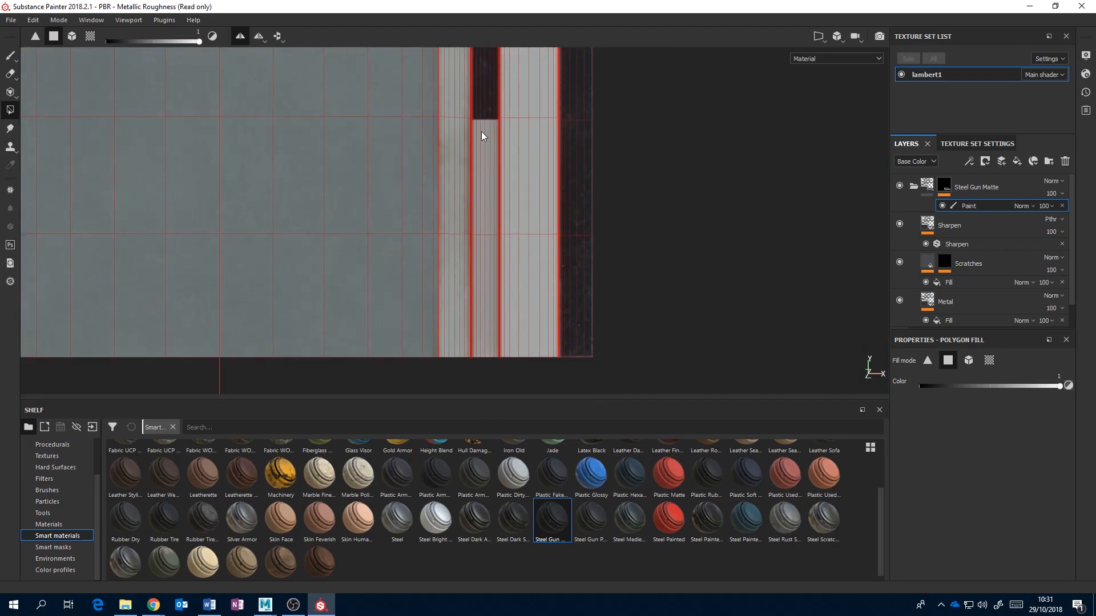
{"action": "left_click_drag", "start_coordinate": [473, 112], "coordinate": [497, 366]}
{"action": "middle_click_drag", "start_coordinate": [550, 186], "coordinate": [519, 317], "text": "alt"}
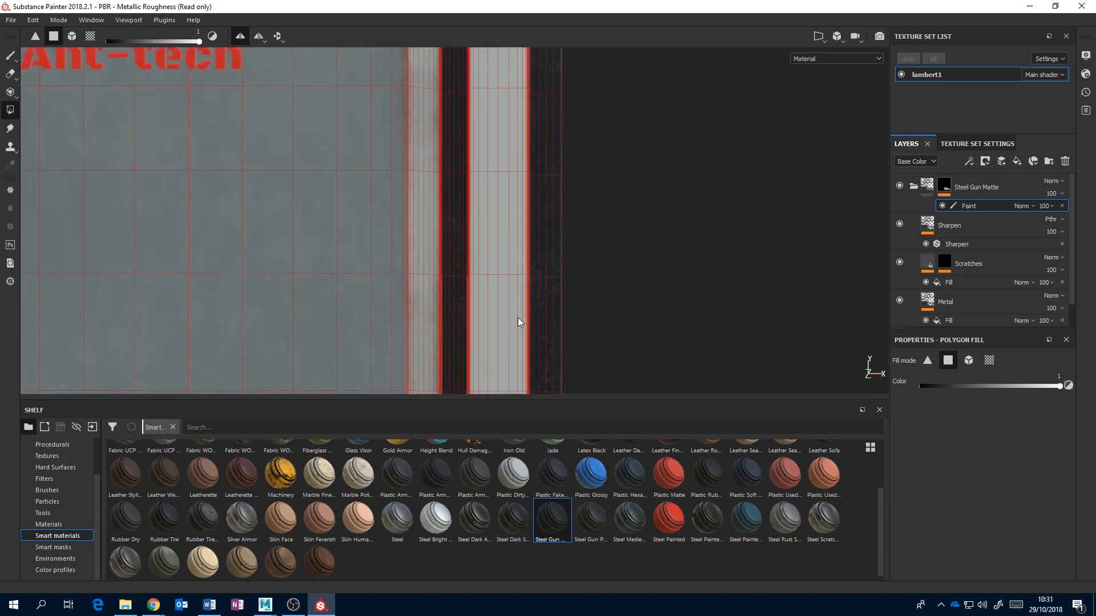
{"action": "scroll", "coordinate": [518, 318], "scroll_direction": "down", "scroll_amount": 5}
{"action": "scroll", "coordinate": [505, 248], "scroll_direction": "up", "scroll_amount": 5}
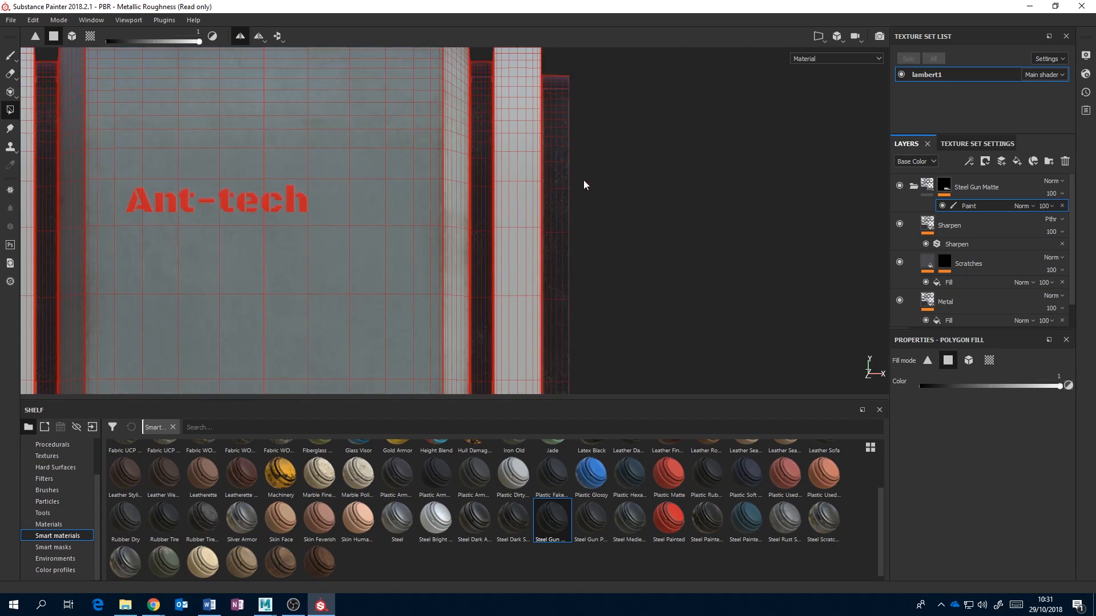
{"action": "left_click", "coordinate": [914, 186]}
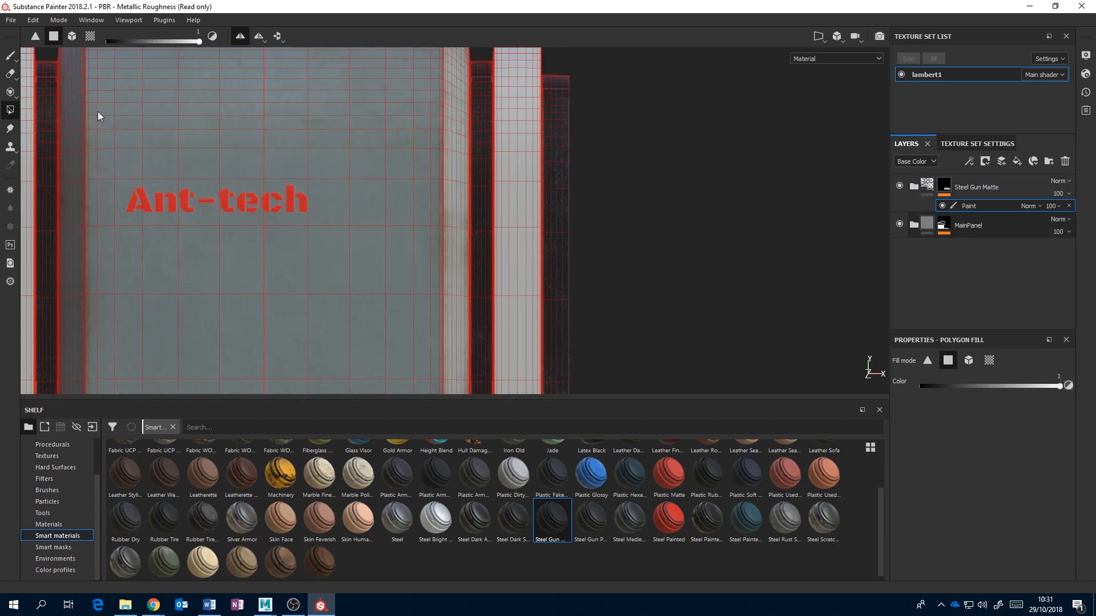
Add the Machinery smart material from the shelf above the Steel Gun Matte folder
{"action": "left_click", "coordinate": [9, 55]}
{"action": "left_click_drag", "start_coordinate": [457, 210], "coordinate": [410, 222], "text": "alt"}
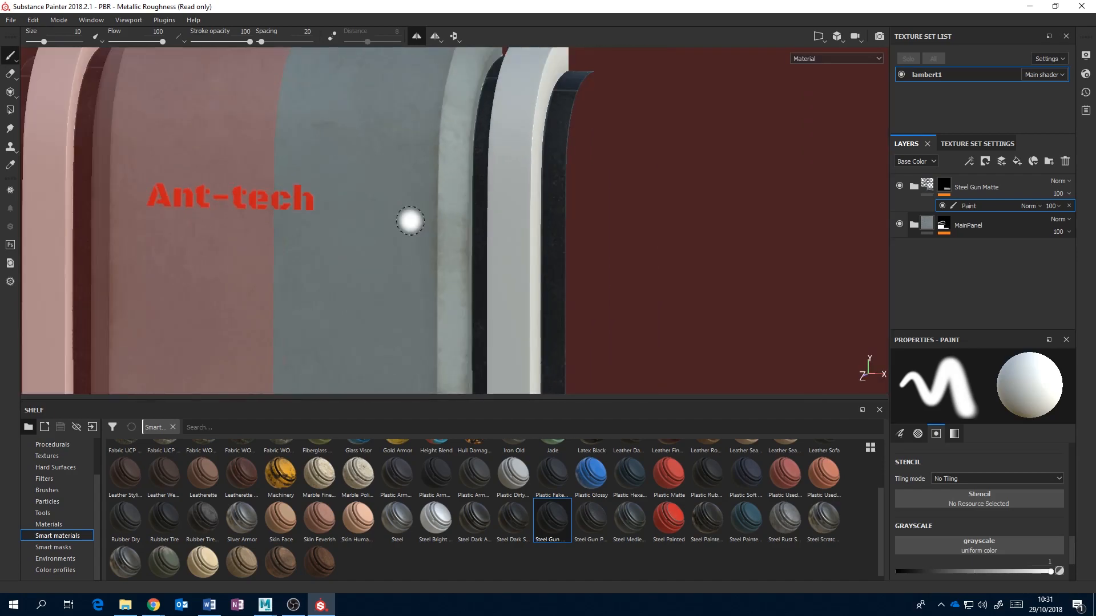
{"action": "right_click_drag", "start_coordinate": [410, 220], "coordinate": [353, 102], "text": "alt"}
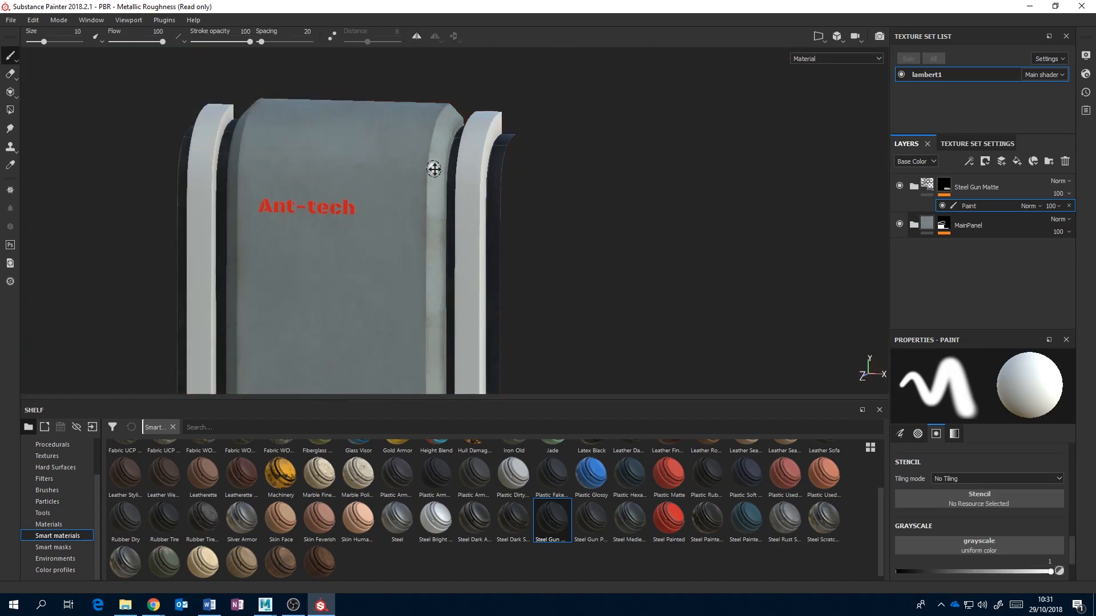
{"action": "mouse_move", "coordinate": [433, 166]}
{"action": "left_mouse_down", "text": "alt"}
{"action": "mouse_move", "coordinate": [519, 225]}
{"action": "mouse_move", "coordinate": [512, 217]}
{"action": "left_mouse_up", "text": "alt"}
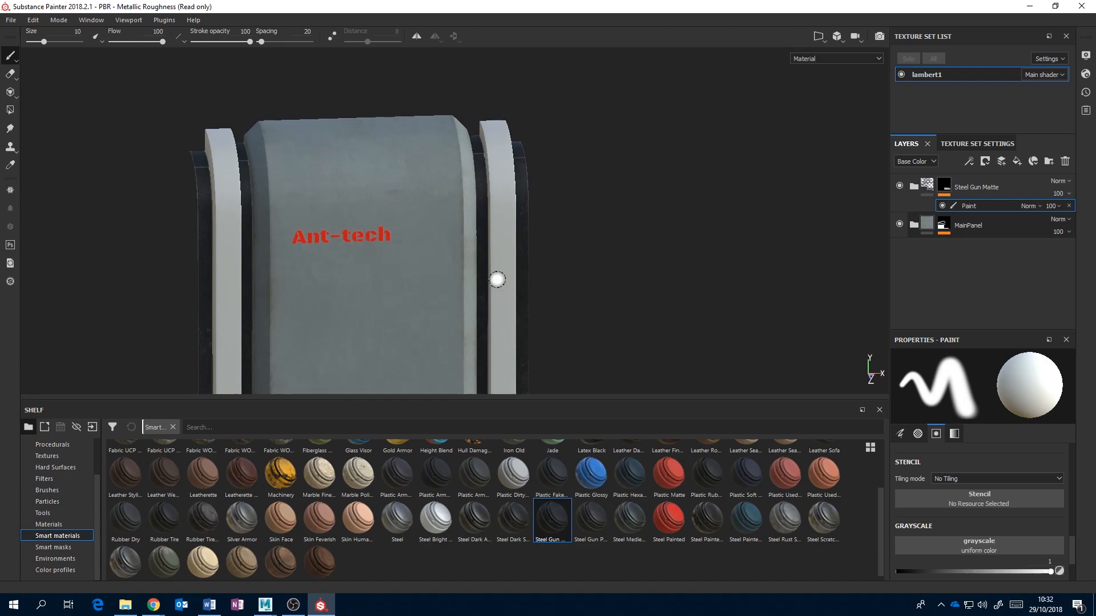
{"action": "scroll", "coordinate": [404, 544], "scroll_direction": "up", "scroll_amount": 2}
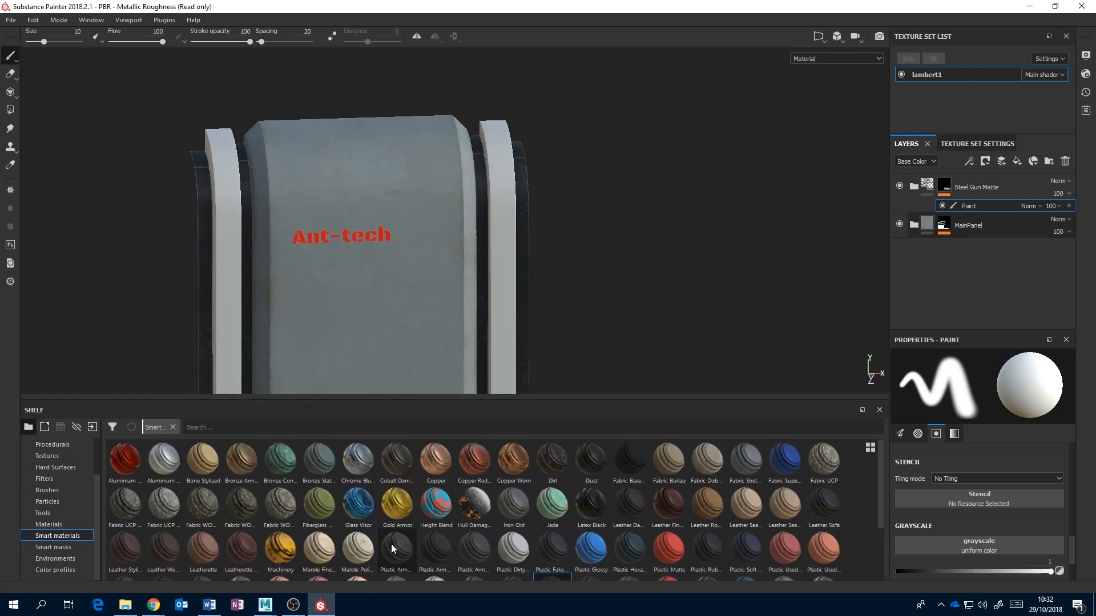
{"action": "scroll", "coordinate": [391, 543], "scroll_direction": "down", "scroll_amount": 3}
{"action": "mouse_move", "coordinate": [284, 475]}
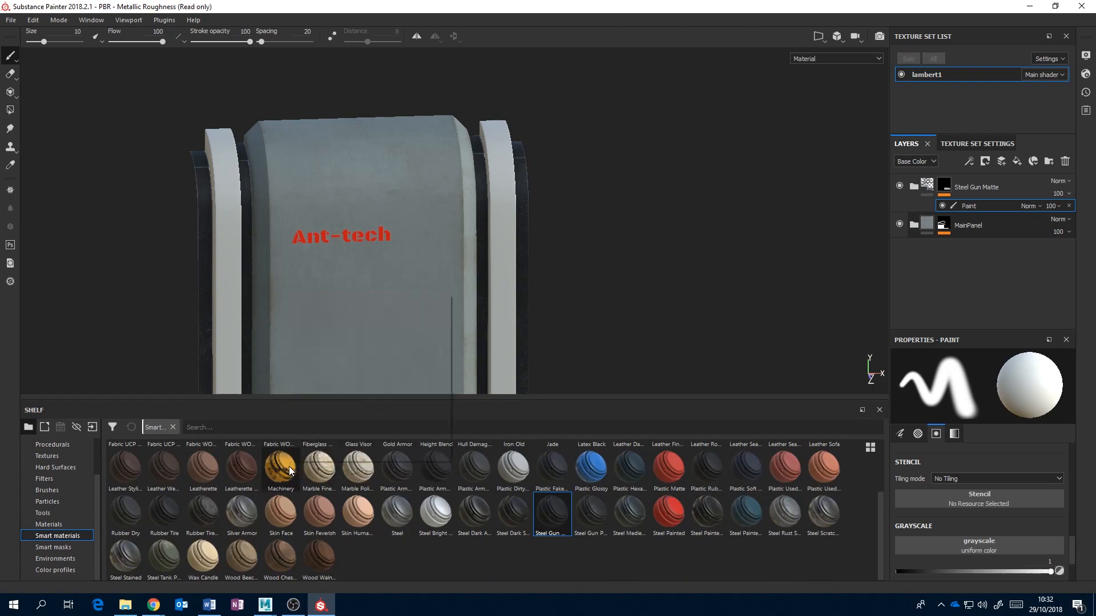
{"action": "left_click_drag", "start_coordinate": [283, 474], "coordinate": [982, 177]}
{"action": "middle_click_drag", "start_coordinate": [610, 300], "coordinate": [643, 200], "text": "alt"}
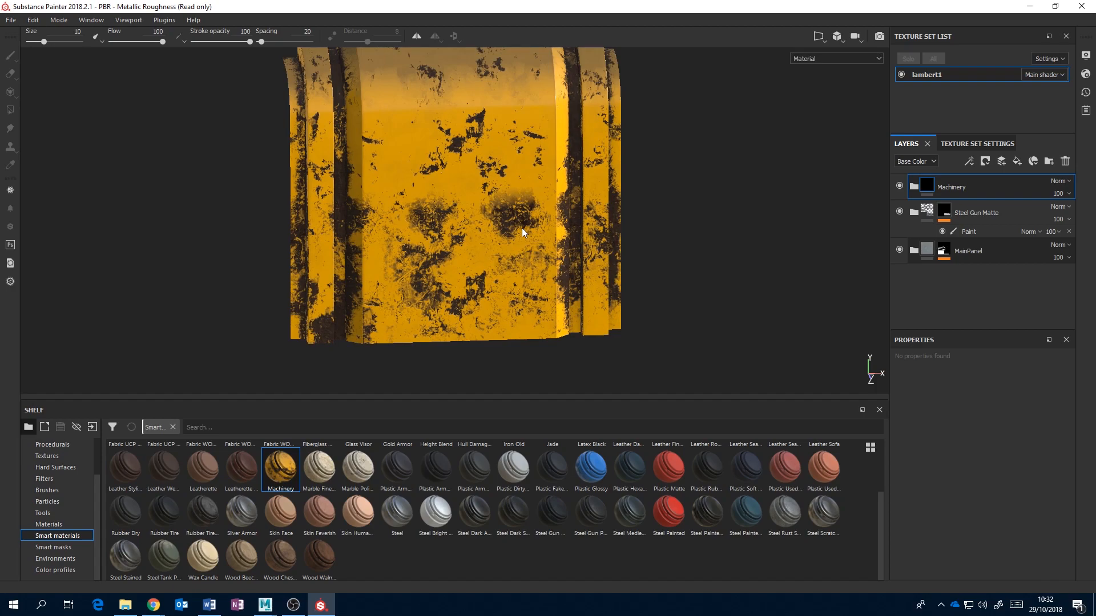
{"action": "left_click_drag", "start_coordinate": [521, 228], "coordinate": [512, 266], "text": "alt"}
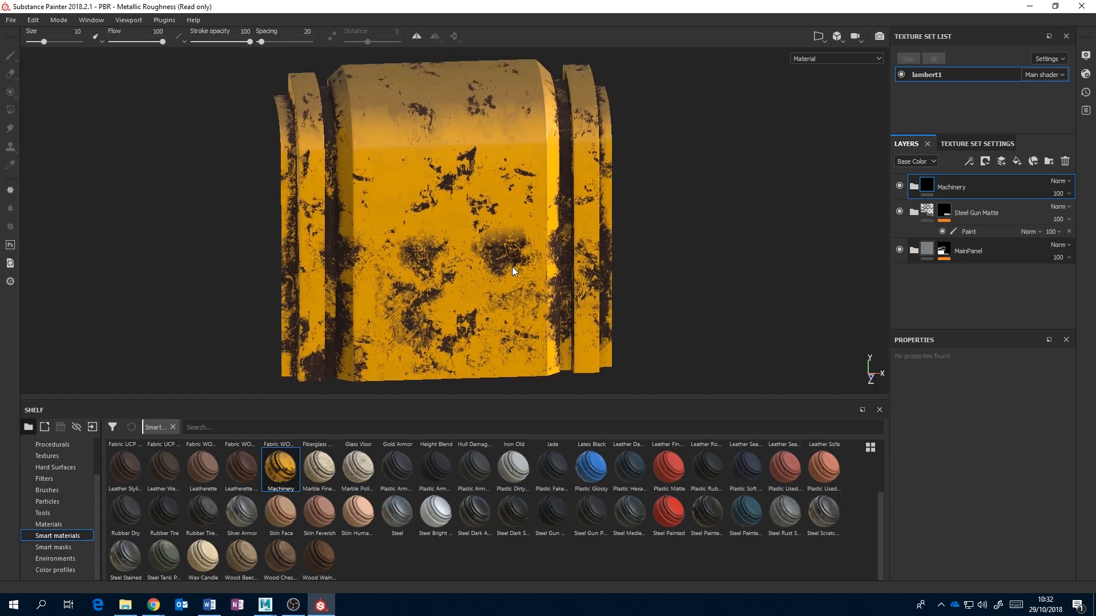
Add a black mask with a paint effect to the Machinery folder
{"action": "right_click", "coordinate": [928, 185]}
{"action": "left_click", "coordinate": [954, 204]}
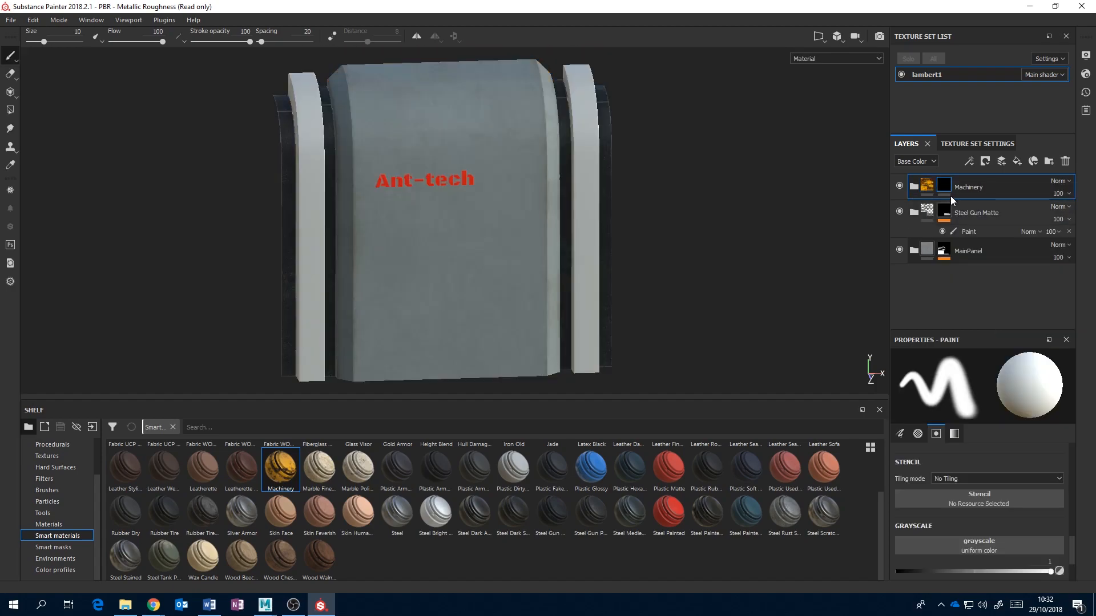
{"action": "right_click", "coordinate": [942, 185]}
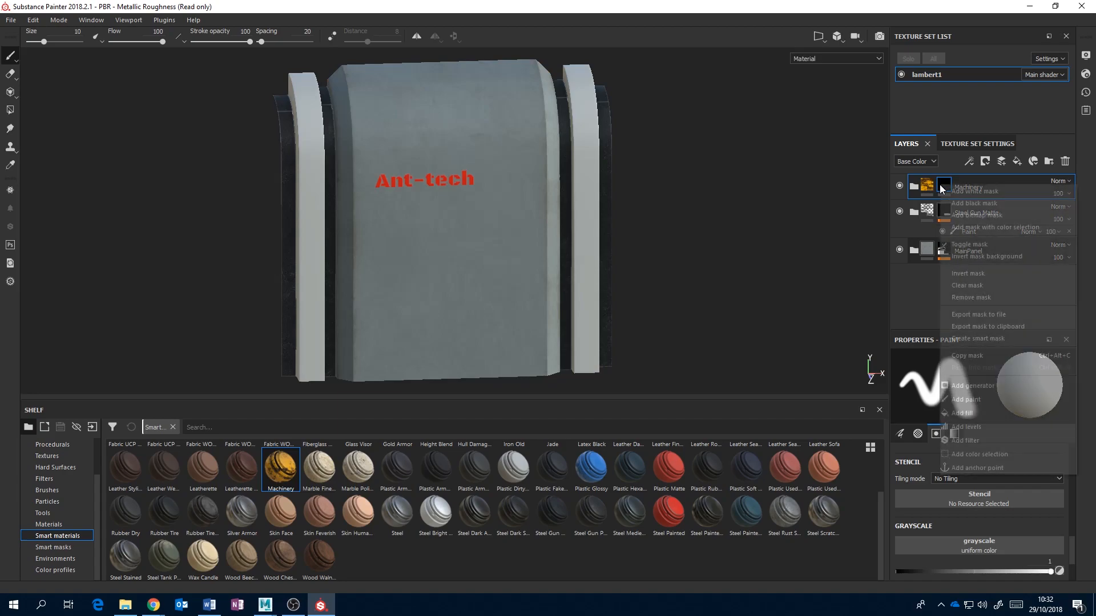
{"action": "left_click", "coordinate": [992, 398]}
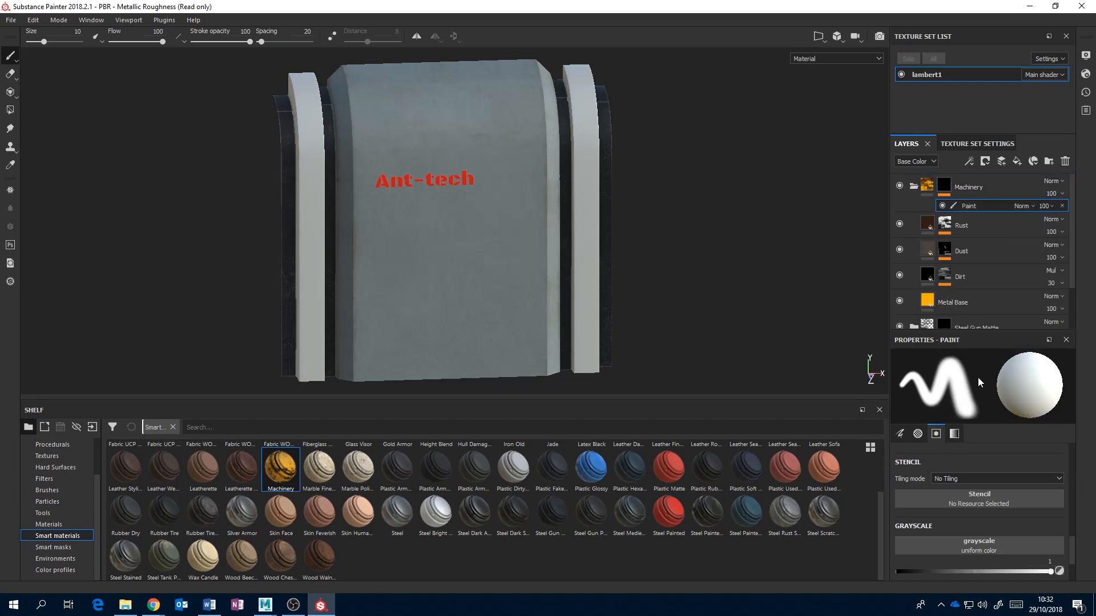
With Polygon Fill and symmetry on, reveal Machinery on the front faces of both raised rims
{"action": "left_click", "coordinate": [11, 114]}
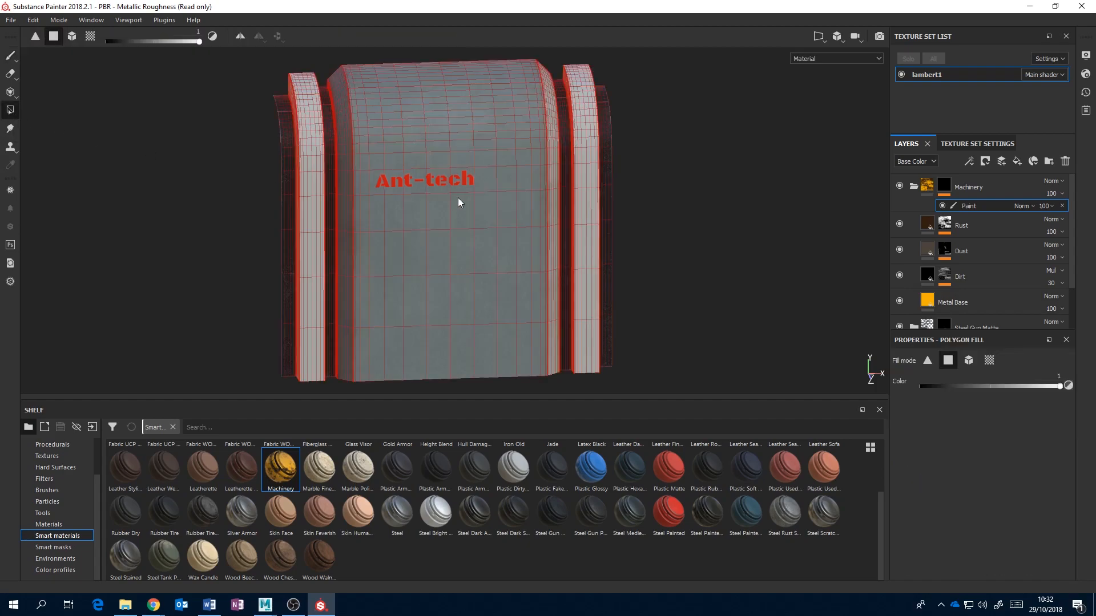
{"action": "left_click_drag", "start_coordinate": [454, 201], "coordinate": [497, 199], "text": "alt"}
{"action": "left_click_drag", "start_coordinate": [576, 76], "coordinate": [567, 55]}
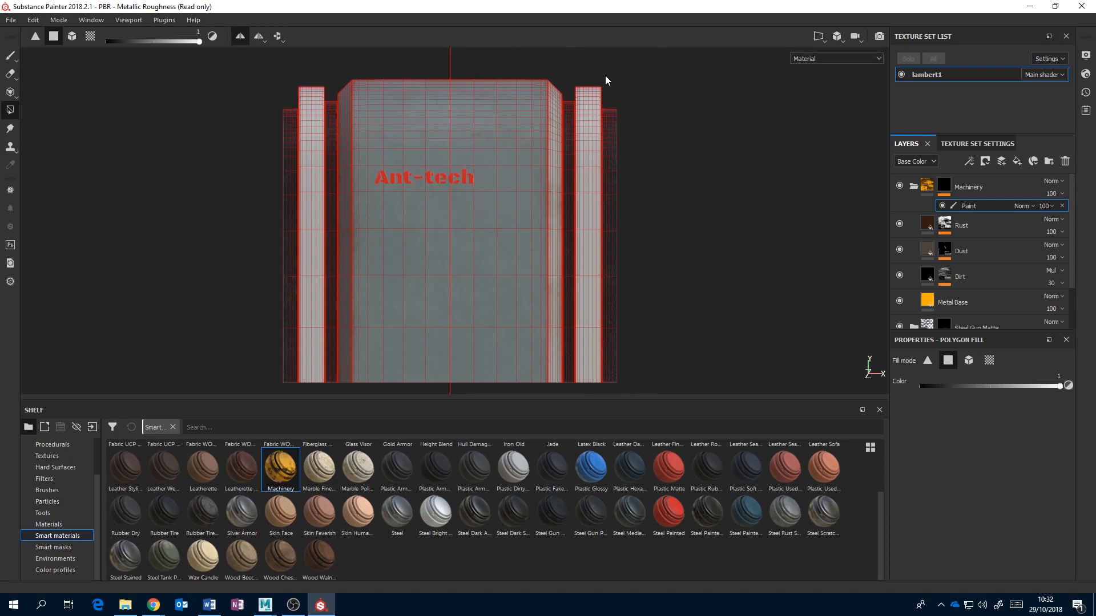
{"action": "left_click_drag", "start_coordinate": [576, 77], "coordinate": [601, 391]}
Fill the curved upper part of the raised rims' outer side faces in the Machinery mask
{"action": "left_click_drag", "start_coordinate": [635, 328], "coordinate": [584, 224], "text": "alt"}
{"action": "scroll", "coordinate": [582, 259], "scroll_direction": "down", "scroll_amount": 2}
{"action": "middle_click_drag", "start_coordinate": [584, 224], "coordinate": [558, 279], "text": "alt"}
{"action": "scroll", "coordinate": [582, 254], "scroll_direction": "up", "scroll_amount": 6}
{"action": "scroll", "coordinate": [557, 280], "scroll_direction": "up", "scroll_amount": 2}
{"action": "mouse_move", "coordinate": [585, 198]}
{"action": "left_mouse_down", "text": "alt"}
{"action": "mouse_move", "coordinate": [648, 189]}
{"action": "mouse_move", "coordinate": [673, 166]}
{"action": "mouse_move", "coordinate": [588, 184]}
{"action": "mouse_move", "coordinate": [581, 206]}
{"action": "left_mouse_up", "text": "alt"}
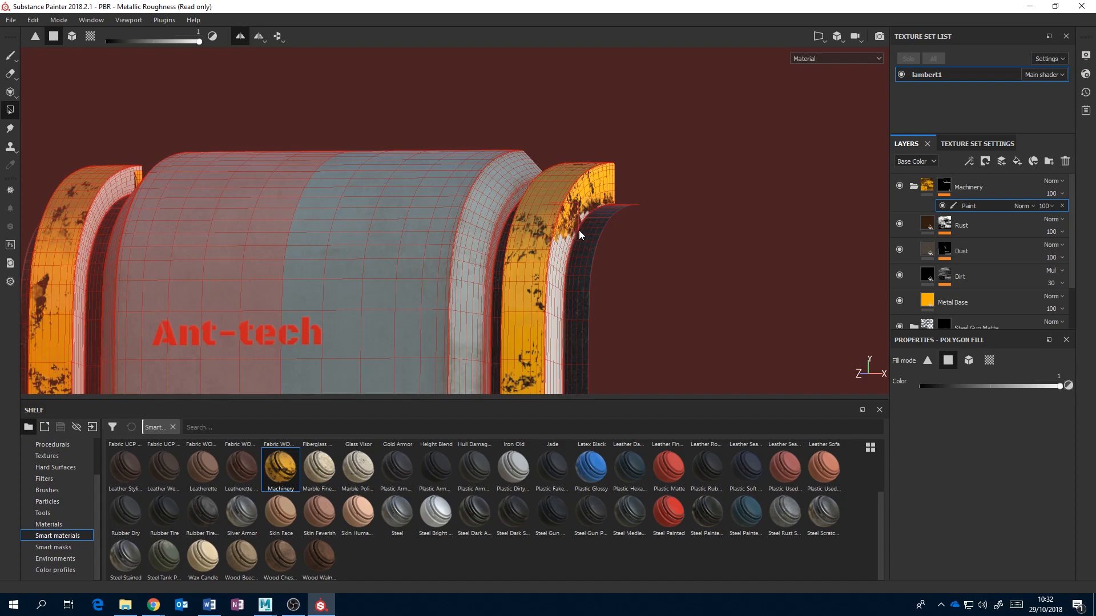
{"action": "middle_click_drag", "start_coordinate": [576, 262], "coordinate": [587, 177], "text": "alt"}
{"action": "left_click_drag", "start_coordinate": [560, 130], "coordinate": [575, 206]}
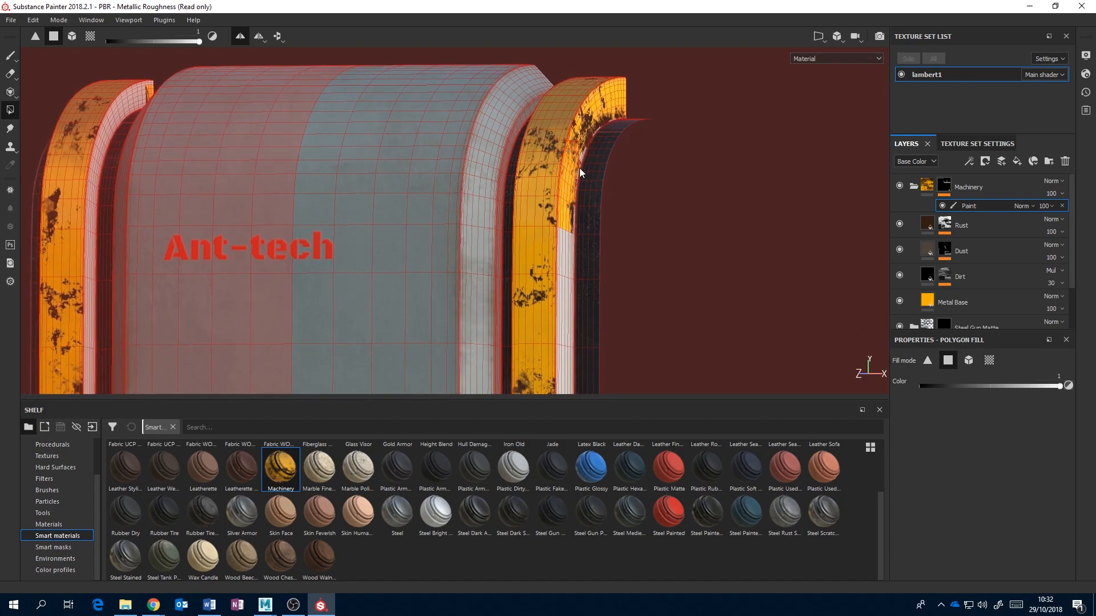
Fill the straight part of the rims' outer side faces down to the model's lower edge in the Machinery mask
{"action": "middle_click_drag", "start_coordinate": [595, 236], "coordinate": [566, 101], "text": "alt"}
{"action": "left_click_drag", "start_coordinate": [535, 87], "coordinate": [560, 344]}
{"action": "middle_click_drag", "start_coordinate": [589, 355], "coordinate": [584, 178], "text": "alt"}
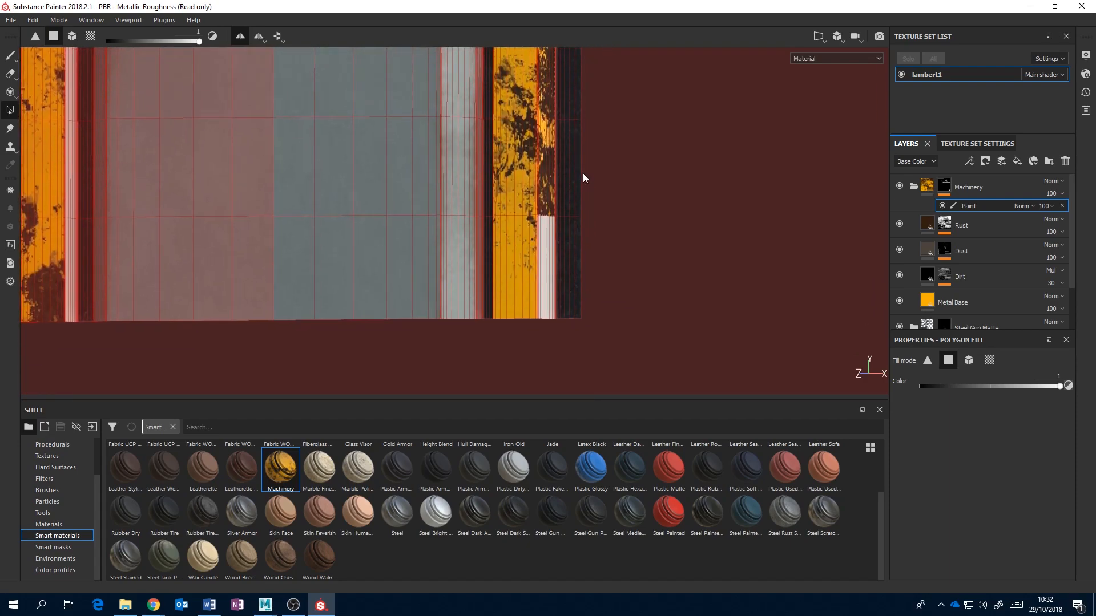
{"action": "mouse_move", "coordinate": [535, 207]}
{"action": "left_mouse_down"}
{"action": "mouse_move", "coordinate": [553, 331]}
{"action": "mouse_move", "coordinate": [646, 171]}
{"action": "mouse_move", "coordinate": [695, 200]}
{"action": "mouse_move", "coordinate": [553, 181]}
{"action": "mouse_move", "coordinate": [650, 172]}
{"action": "left_mouse_up"}
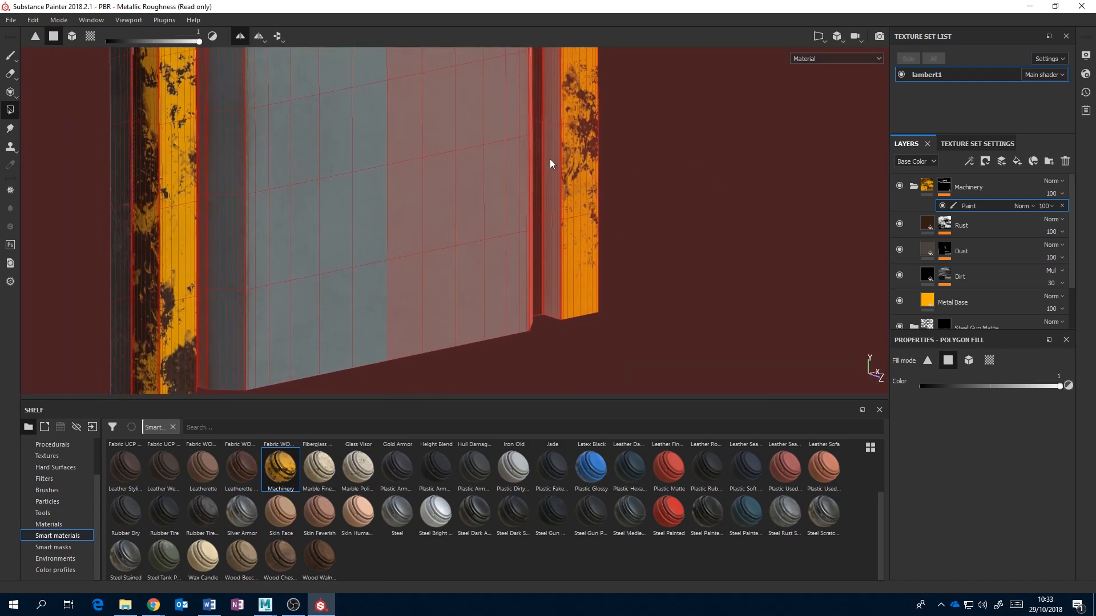
Fill the raised rims' inner side faces from the lower edge up to the curved end in the Machinery mask
{"action": "left_click_drag", "start_coordinate": [542, 153], "coordinate": [567, 338]}
{"action": "middle_click_drag", "start_coordinate": [572, 119], "coordinate": [573, 293], "text": "alt"}
{"action": "scroll", "coordinate": [573, 294], "scroll_direction": "up", "scroll_amount": 3}
{"action": "scroll", "coordinate": [573, 293], "scroll_direction": "down", "scroll_amount": 3}
{"action": "left_click_drag", "start_coordinate": [552, 150], "coordinate": [571, 304]}
{"action": "middle_click_drag", "start_coordinate": [556, 120], "coordinate": [557, 215], "text": "alt"}
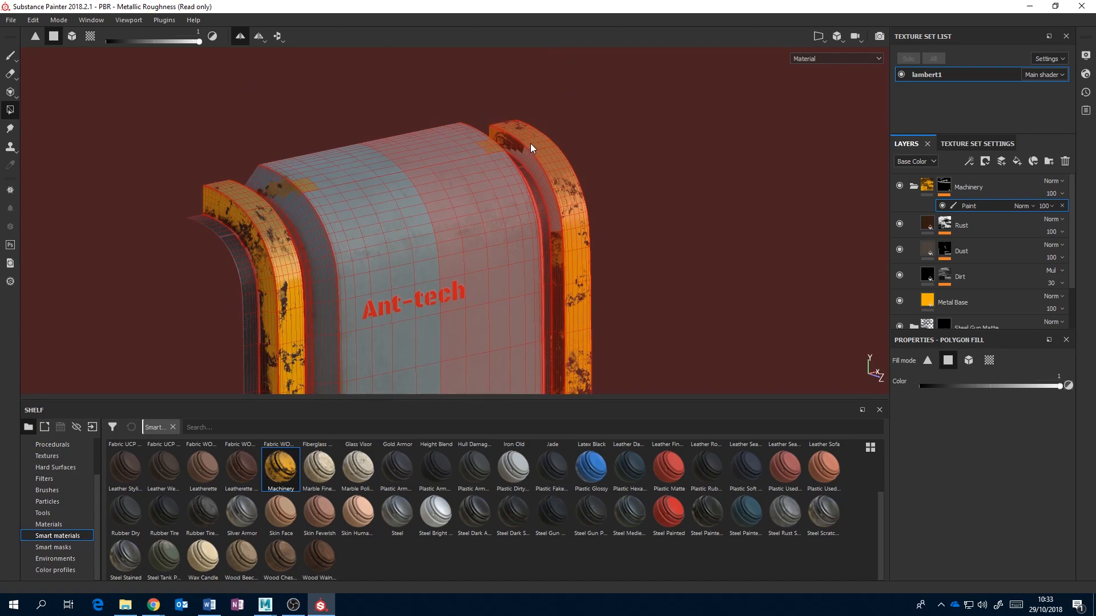
{"action": "left_click_drag", "start_coordinate": [578, 144], "coordinate": [539, 136], "text": "alt"}
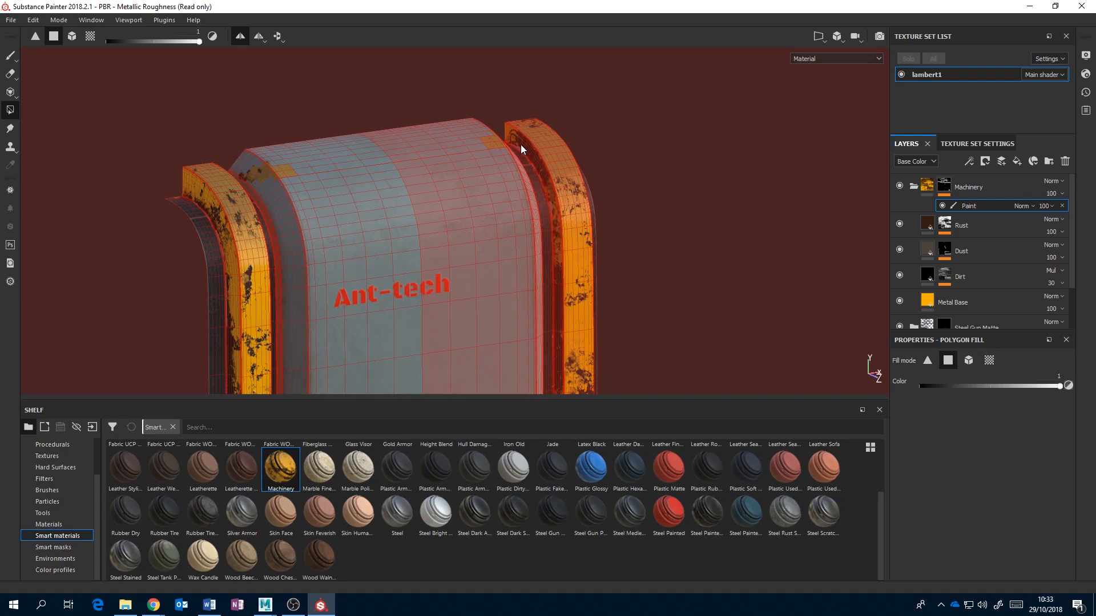
Set the fill color to 0 and remove the stray Machinery patches from the main panel and its chamfer
{"action": "left_click_drag", "start_coordinate": [526, 152], "coordinate": [471, 141], "text": "alt"}
{"action": "middle_click_drag", "start_coordinate": [584, 141], "coordinate": [555, 222], "text": "alt"}
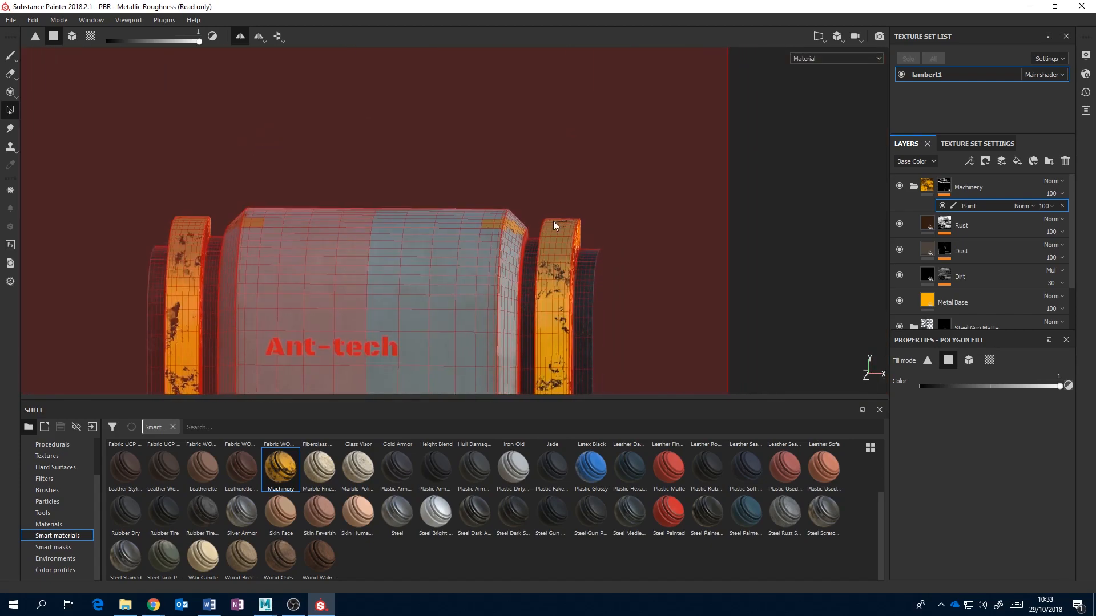
{"action": "scroll", "coordinate": [554, 226], "scroll_direction": "up", "scroll_amount": 4}
{"action": "left_click_drag", "start_coordinate": [961, 387], "coordinate": [890, 388]}
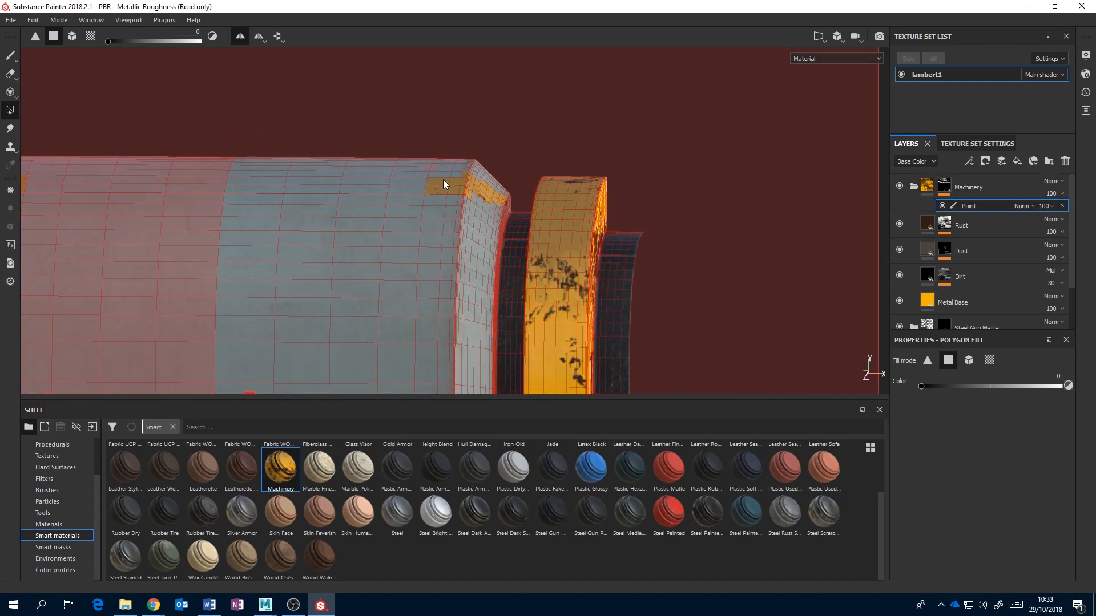
{"action": "left_click_drag", "start_coordinate": [531, 207], "coordinate": [496, 173], "text": "alt"}
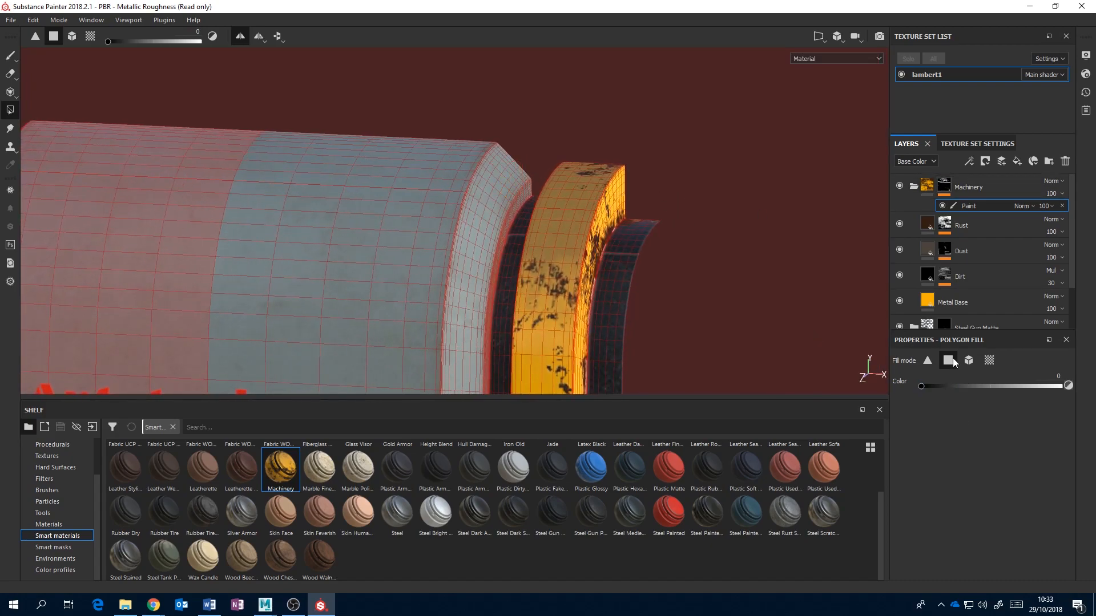
Return to the Paint tool, turn symmetry off and switch the viewport to perspective view
{"action": "left_click", "coordinate": [10, 55]}
{"action": "mouse_move", "coordinate": [262, 232]}
{"action": "left_mouse_down", "text": "alt"}
{"action": "mouse_move", "coordinate": [330, 215]}
{"action": "mouse_move", "coordinate": [342, 53]}
{"action": "left_mouse_up", "text": "alt"}
{"action": "left_click", "coordinate": [416, 37]}
{"action": "scroll", "coordinate": [435, 212], "scroll_direction": "down", "scroll_amount": 6}
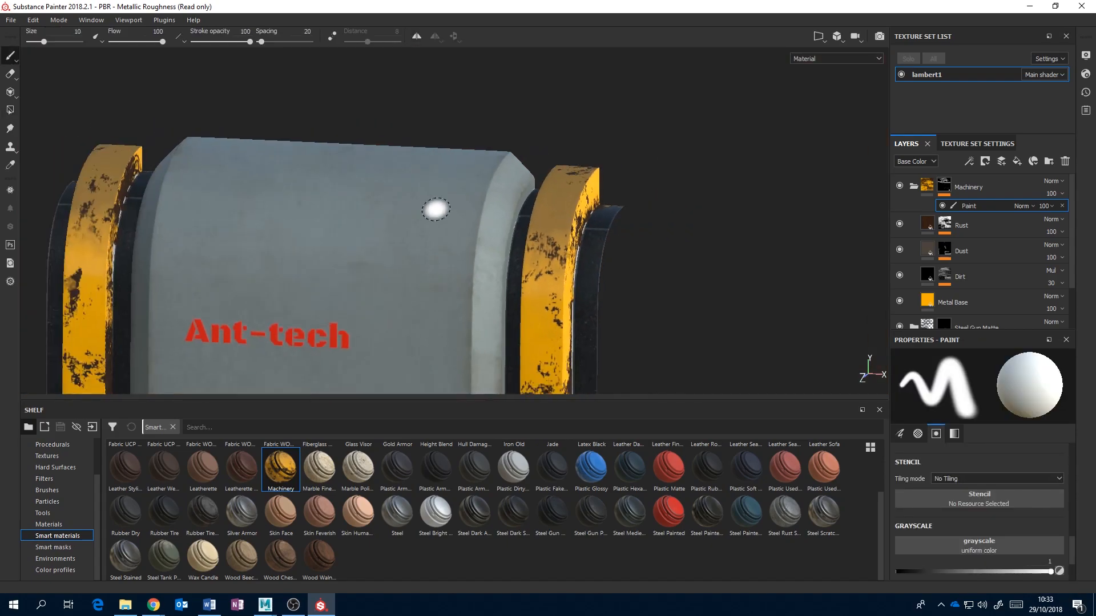
{"action": "middle_click_drag", "start_coordinate": [403, 285], "coordinate": [413, 256], "text": "alt"}
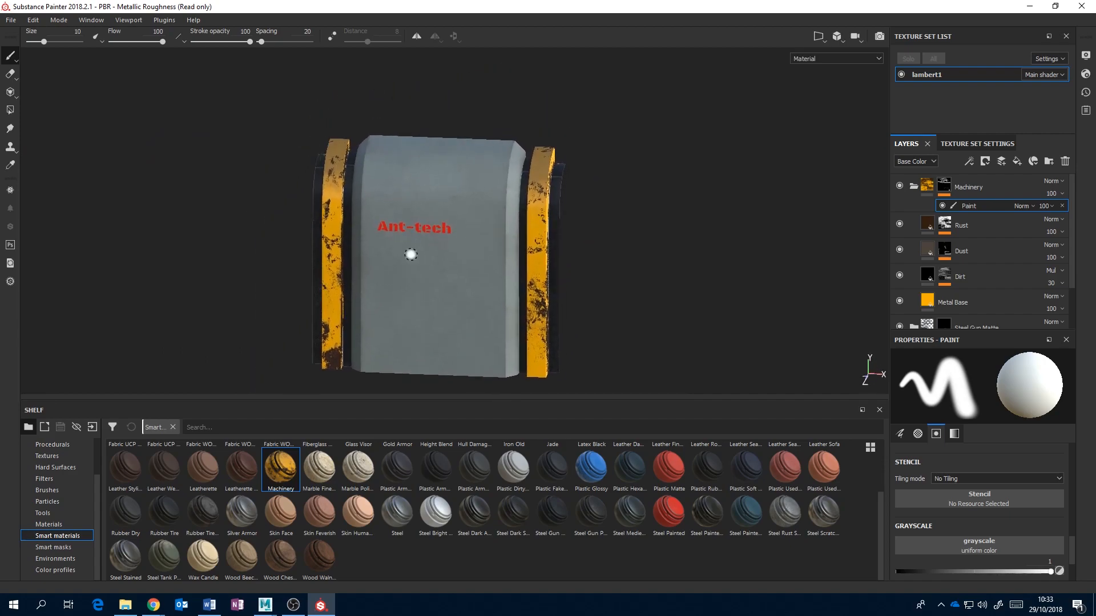
{"action": "left_click", "coordinate": [839, 38]}
{"action": "left_click", "coordinate": [854, 71]}
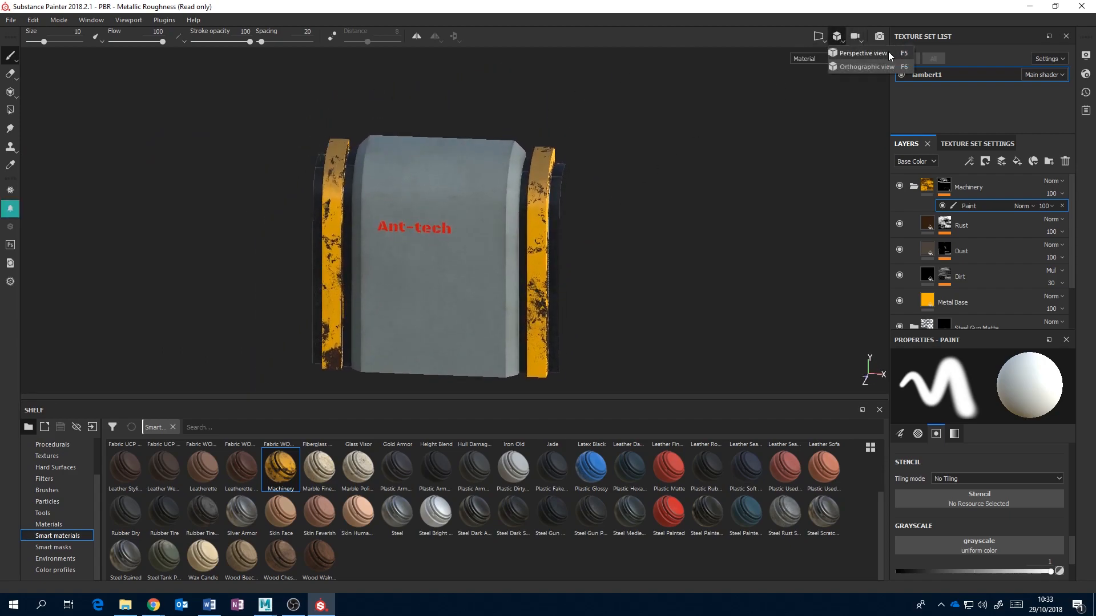
Examine the Machinery material on the raised rims from several angles in perspective
{"action": "scroll", "coordinate": [680, 163], "scroll_direction": "up", "scroll_amount": 3}
{"action": "scroll", "coordinate": [685, 166], "scroll_direction": "up", "scroll_amount": 2}
{"action": "scroll", "coordinate": [723, 153], "scroll_direction": "down", "scroll_amount": 6}
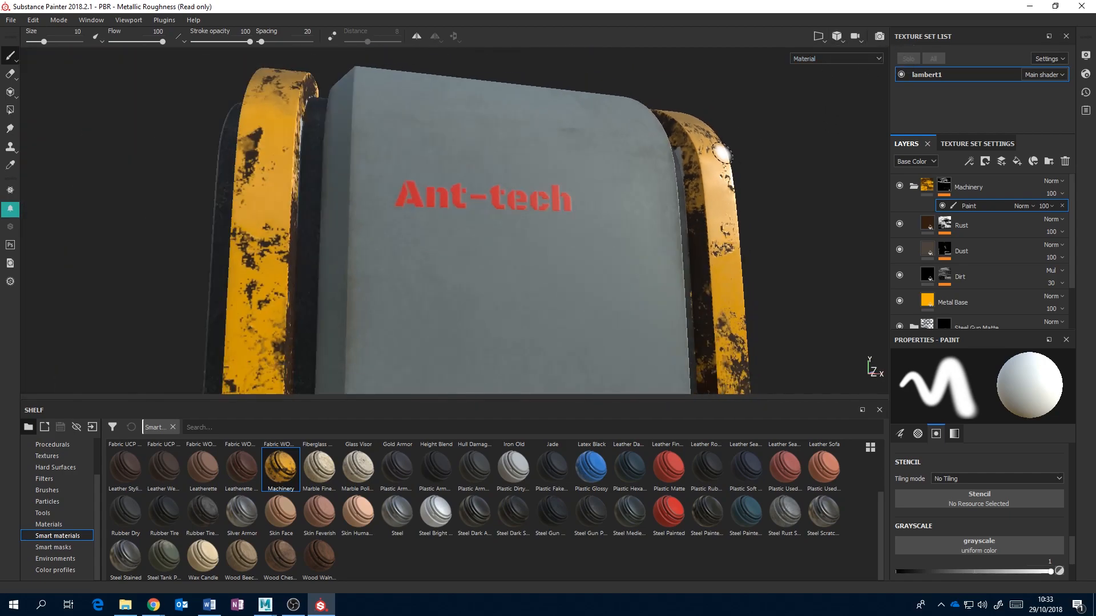
{"action": "left_click_drag", "start_coordinate": [723, 154], "coordinate": [651, 164], "text": "alt"}
{"action": "scroll", "coordinate": [644, 176], "scroll_direction": "down", "scroll_amount": 1}
{"action": "mouse_move", "coordinate": [650, 163]}
{"action": "middle_mouse_down", "text": "alt"}
{"action": "mouse_move", "coordinate": [642, 192]}
{"action": "mouse_move", "coordinate": [657, 146]}
{"action": "middle_mouse_up", "text": "alt"}
{"action": "scroll", "coordinate": [645, 176], "scroll_direction": "up", "scroll_amount": 2}
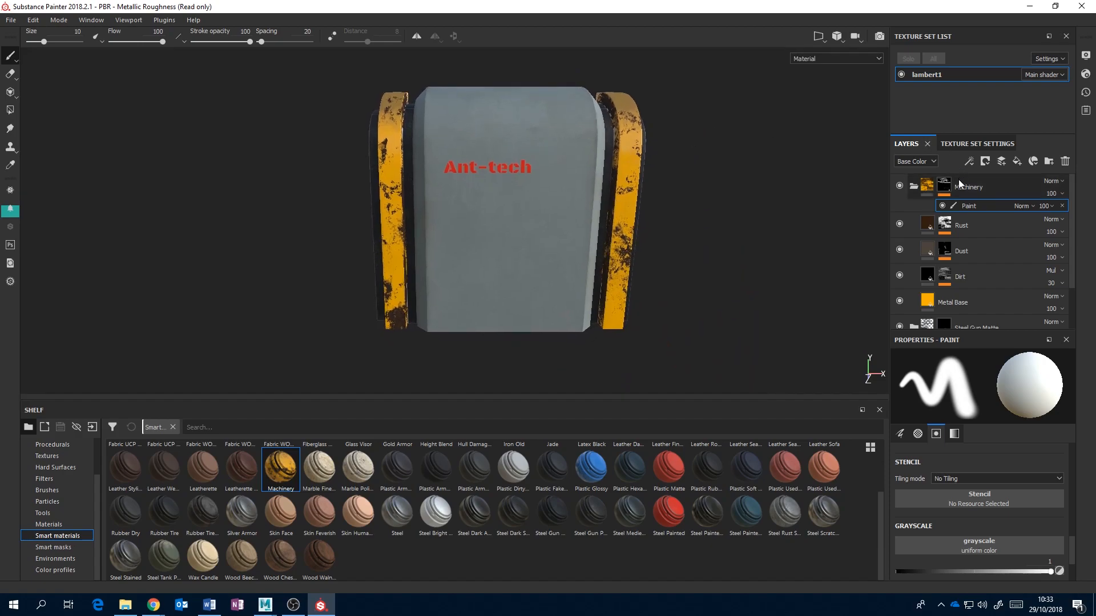
Collapse the Machinery folder and add a new paint layer above it
{"action": "left_click", "coordinate": [914, 187]}
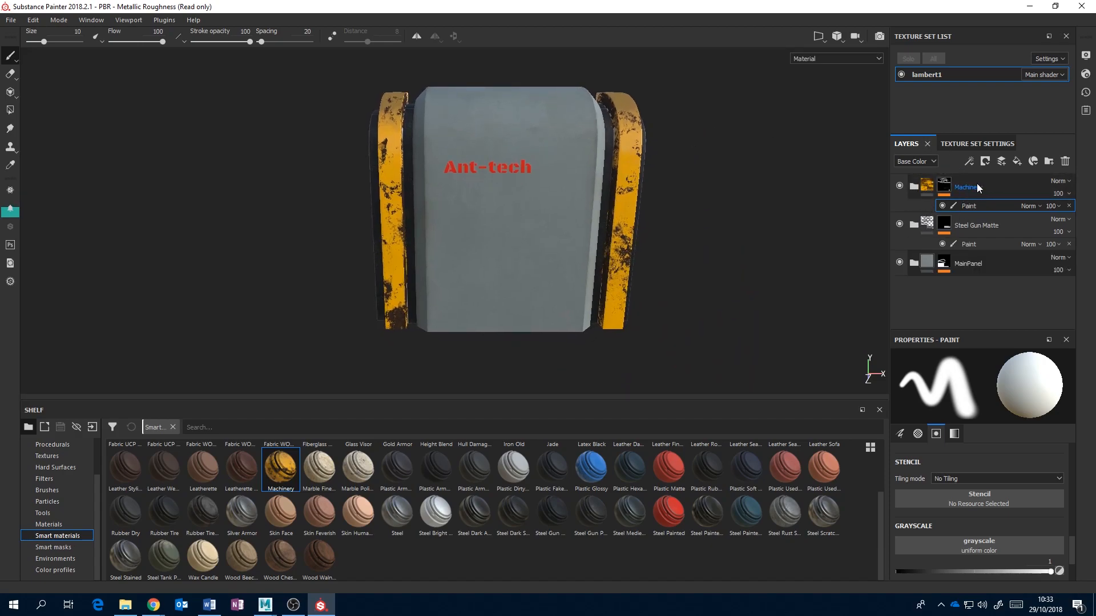
{"action": "left_click", "coordinate": [997, 180]}
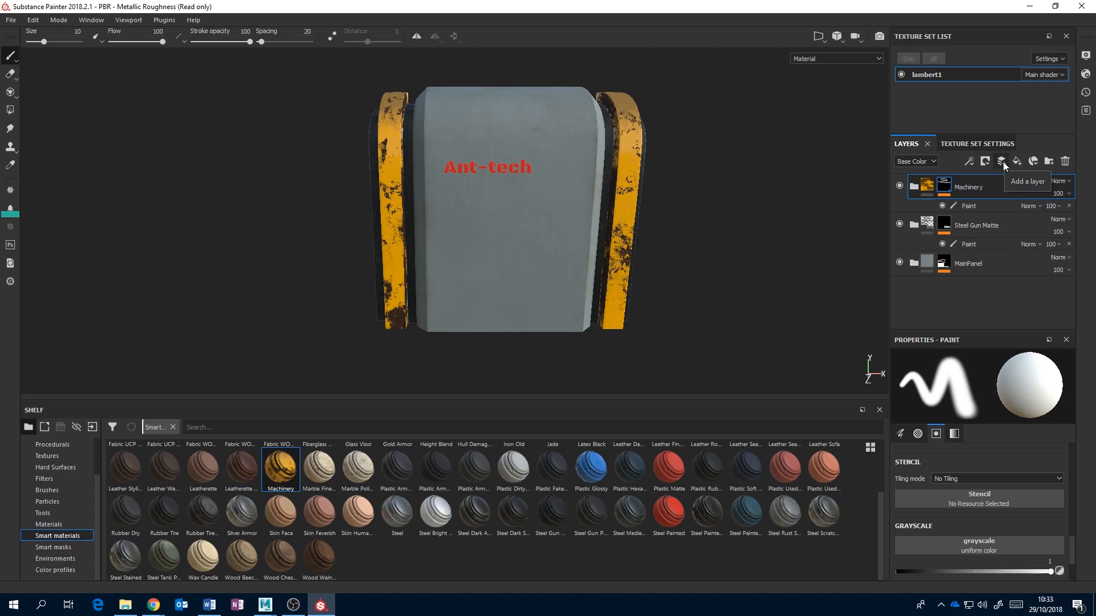
{"action": "left_click", "coordinate": [1003, 162]}
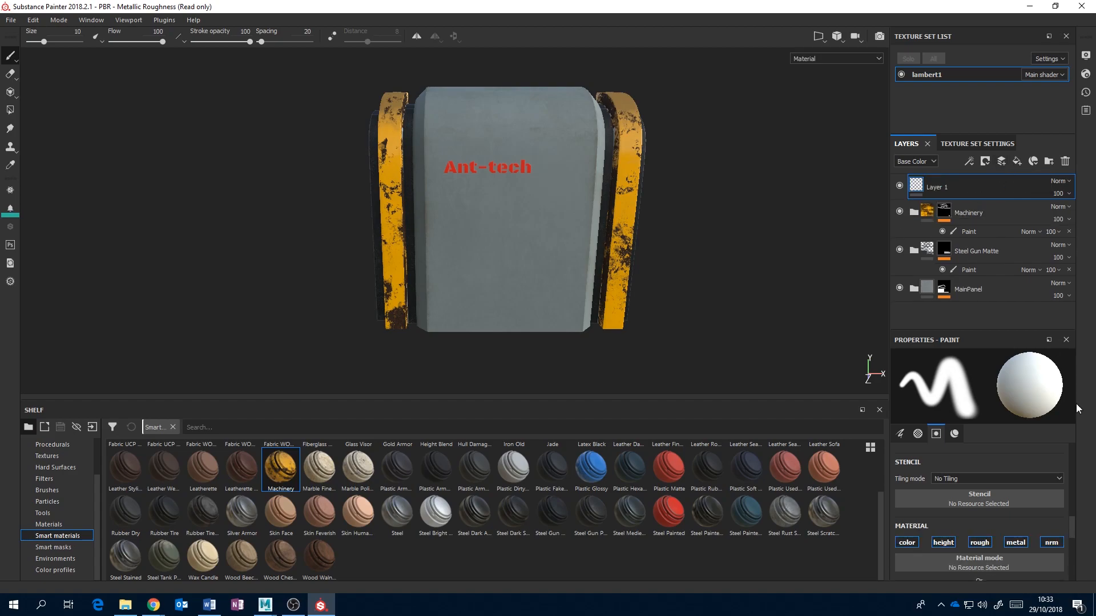
Assign the Niche Rectangle Top Wide Rounded hard surface to the paint brush's Normal channel
{"action": "scroll", "coordinate": [1073, 526], "scroll_direction": "down", "scroll_amount": 3}
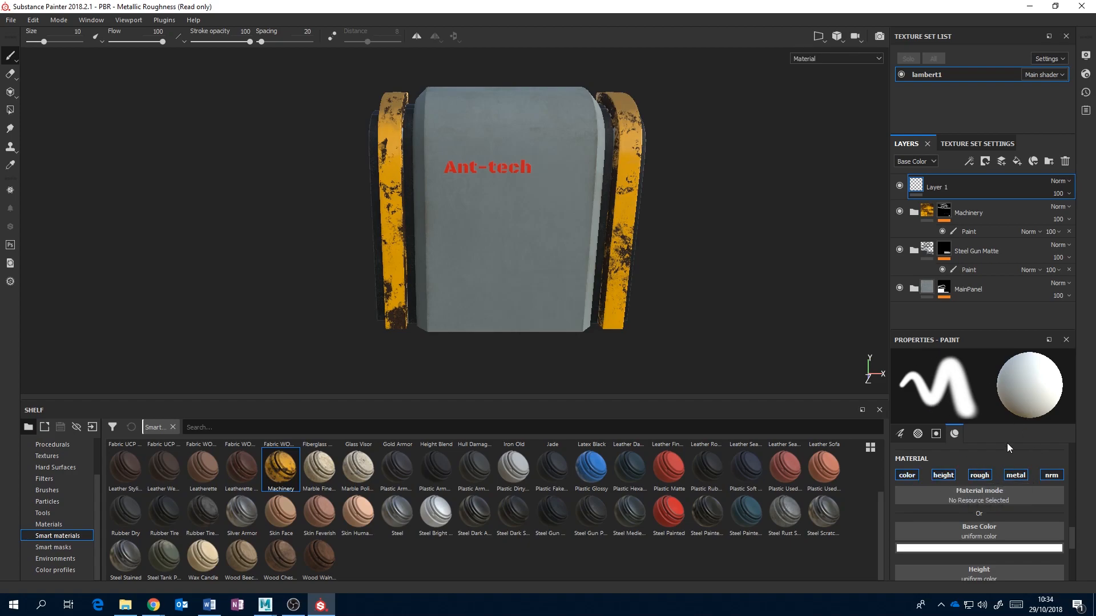
{"action": "left_click_drag", "start_coordinate": [1071, 547], "coordinate": [1070, 574]}
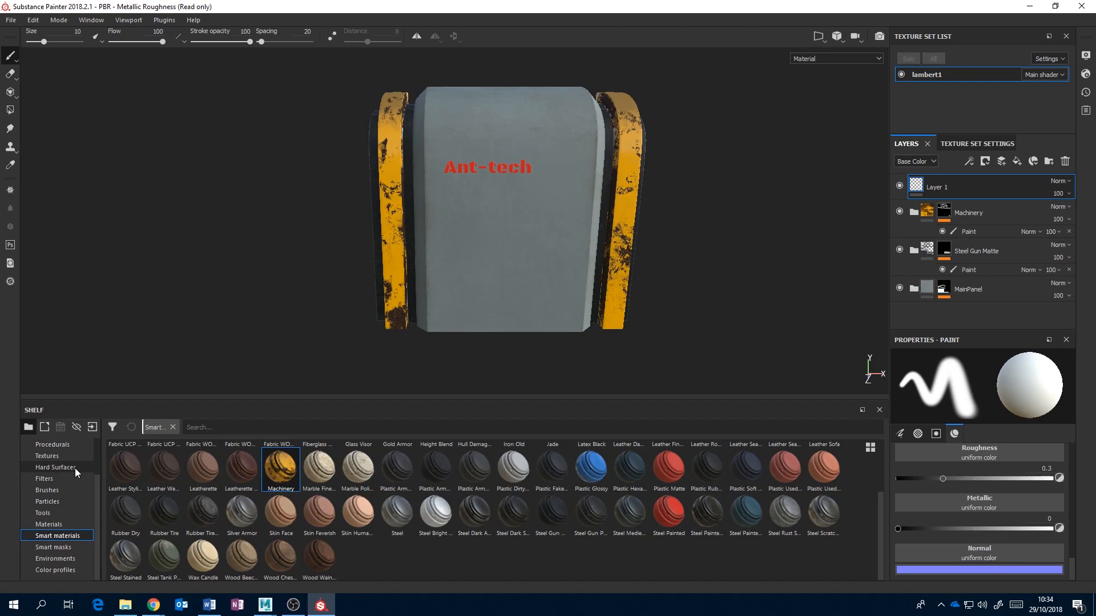
{"action": "left_click", "coordinate": [59, 468]}
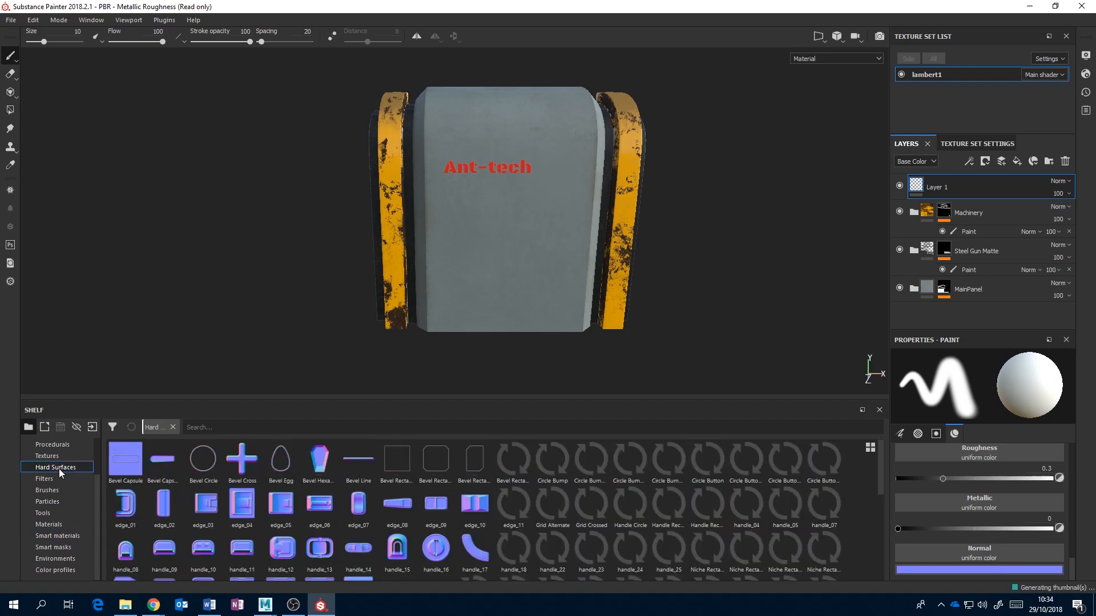
{"action": "left_click_drag", "start_coordinate": [879, 470], "coordinate": [878, 533]}
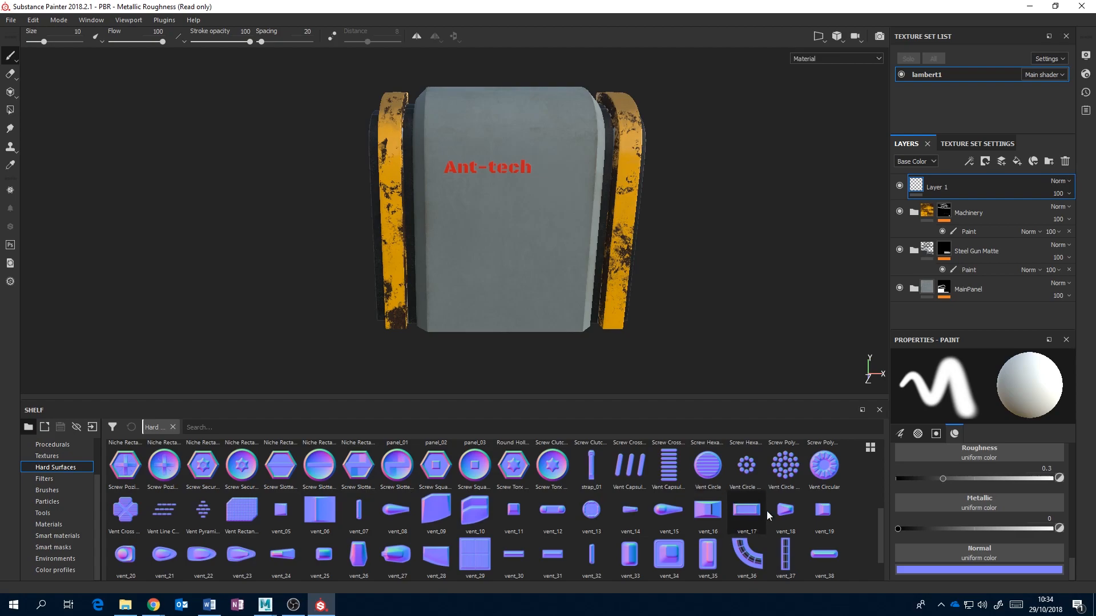
{"action": "left_click_drag", "start_coordinate": [882, 518], "coordinate": [888, 469]}
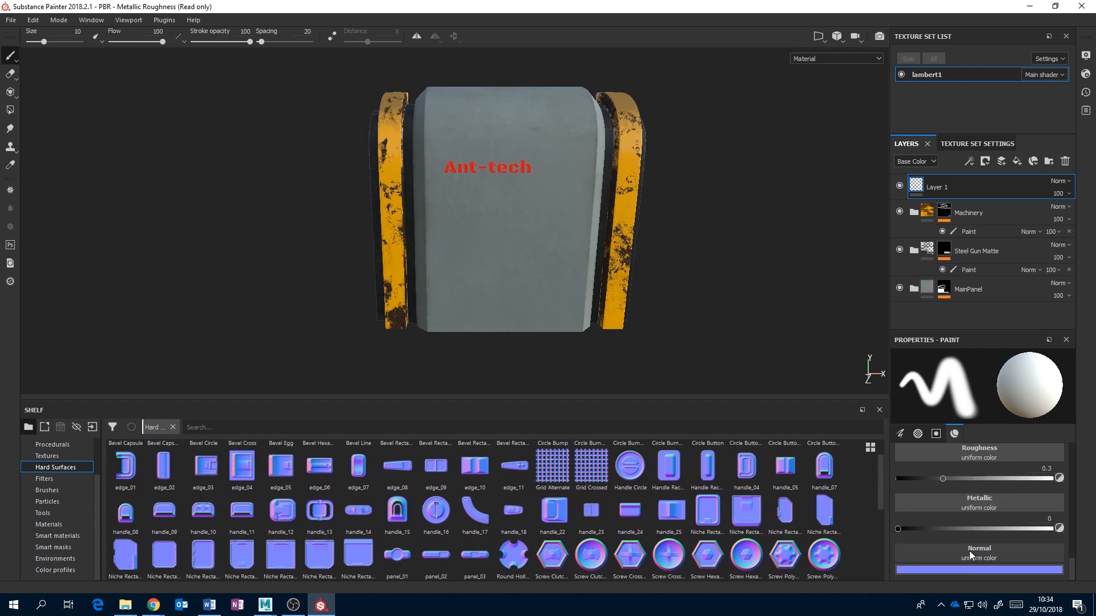
{"action": "left_click_drag", "start_coordinate": [879, 484], "coordinate": [876, 508]}
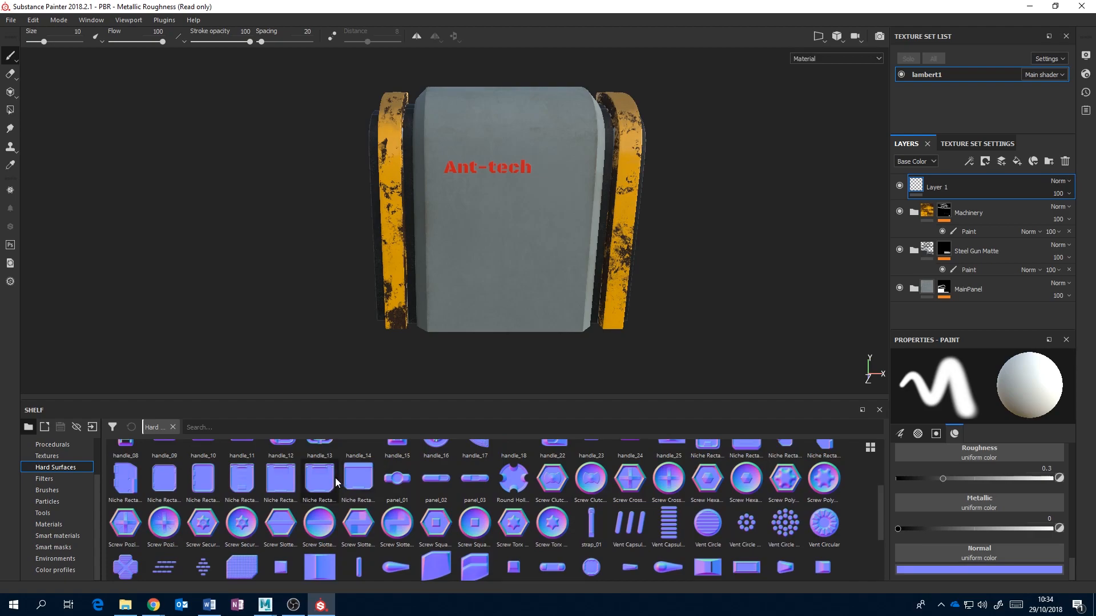
{"action": "left_click_drag", "start_coordinate": [317, 481], "coordinate": [956, 551]}
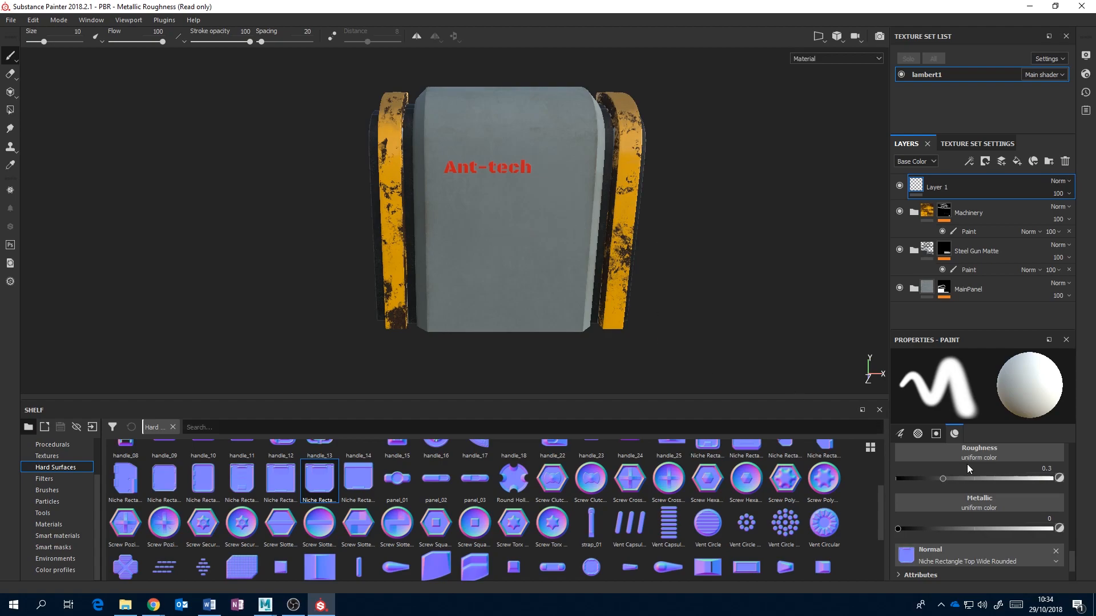
Disable the brush's color, height, rough and metal channels so it paints only normal information
{"action": "left_click_drag", "start_coordinate": [1072, 563], "coordinate": [1030, 533]}
{"action": "left_click", "coordinate": [907, 521]}
{"action": "left_click", "coordinate": [943, 521]}
{"action": "left_click", "coordinate": [981, 521]}
{"action": "left_click", "coordinate": [1015, 521]}
{"action": "left_click_drag", "start_coordinate": [1074, 543], "coordinate": [1074, 560]}
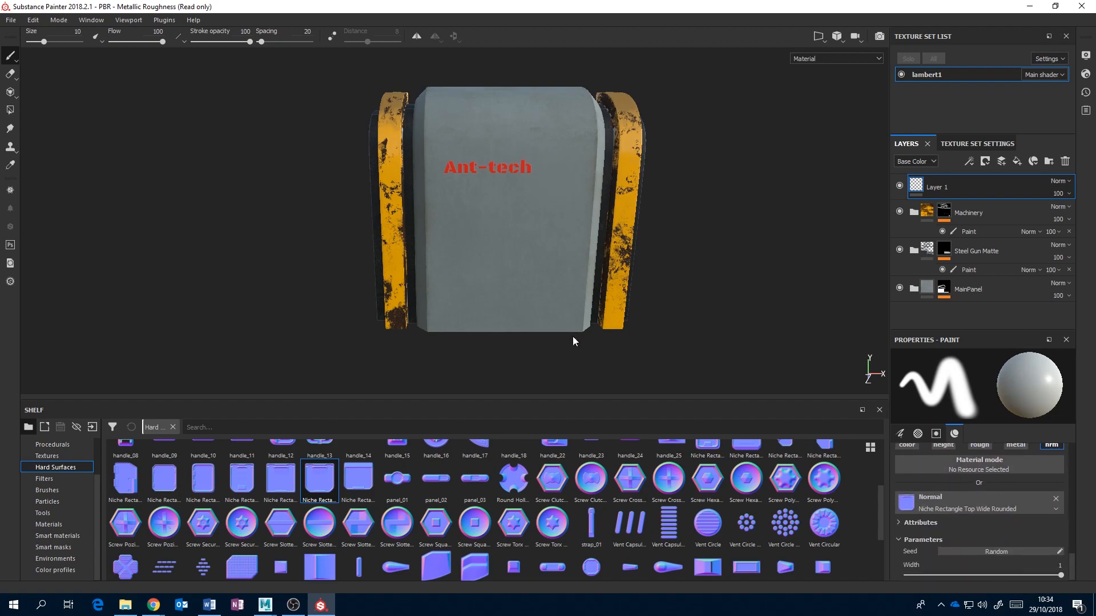
Clear the brush's alpha shape and set the brush size to about 35.5 over the main panel
{"action": "mouse_move", "coordinate": [523, 240]}
{"action": "right_mouse_down", "text": "alt"}
{"action": "mouse_move", "coordinate": [697, 187]}
{"action": "mouse_move", "coordinate": [760, 200]}
{"action": "mouse_move", "coordinate": [742, 166]}
{"action": "mouse_move", "coordinate": [738, 236]}
{"action": "mouse_move", "coordinate": [563, 303]}
{"action": "right_mouse_up", "text": "alt"}
{"action": "right_click_drag", "start_coordinate": [490, 228], "coordinate": [488, 229], "text": "ctrl"}
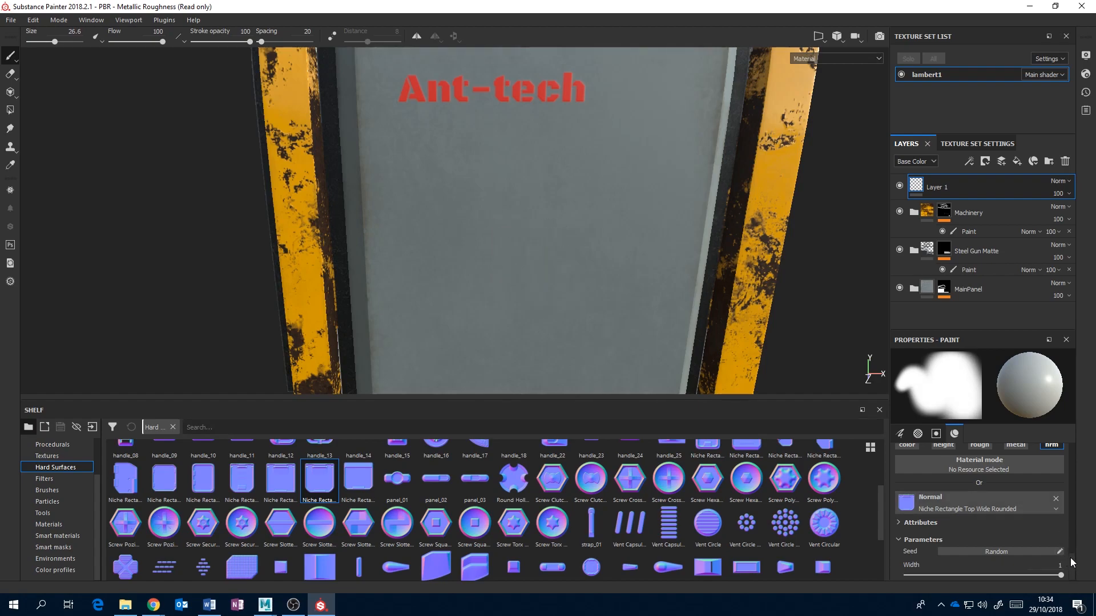
{"action": "scroll", "coordinate": [976, 519], "scroll_direction": "up", "scroll_amount": 5}
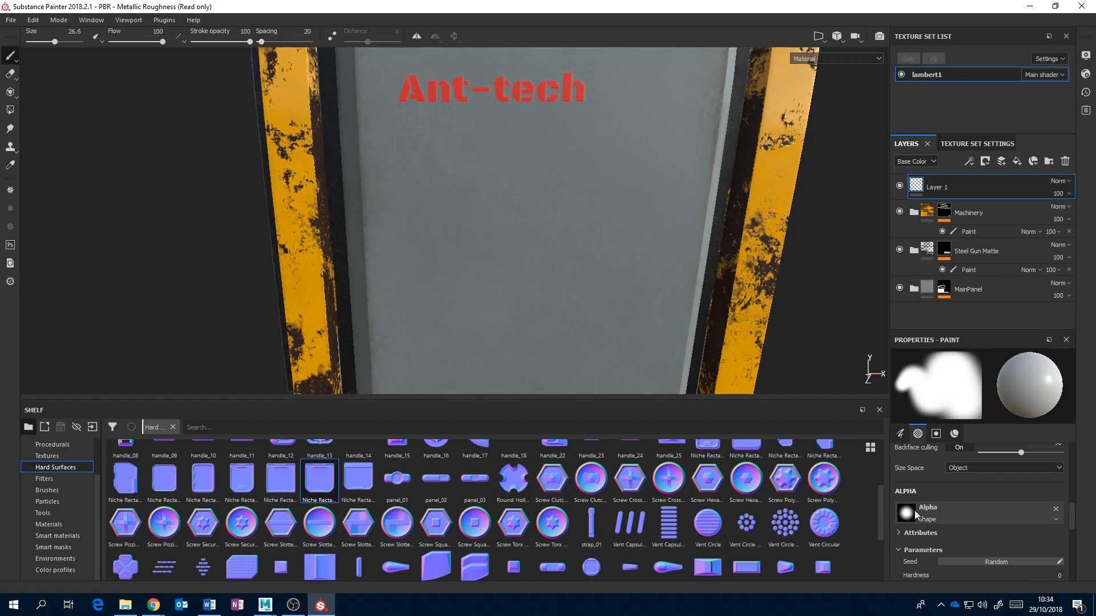
{"action": "left_click", "coordinate": [1056, 509]}
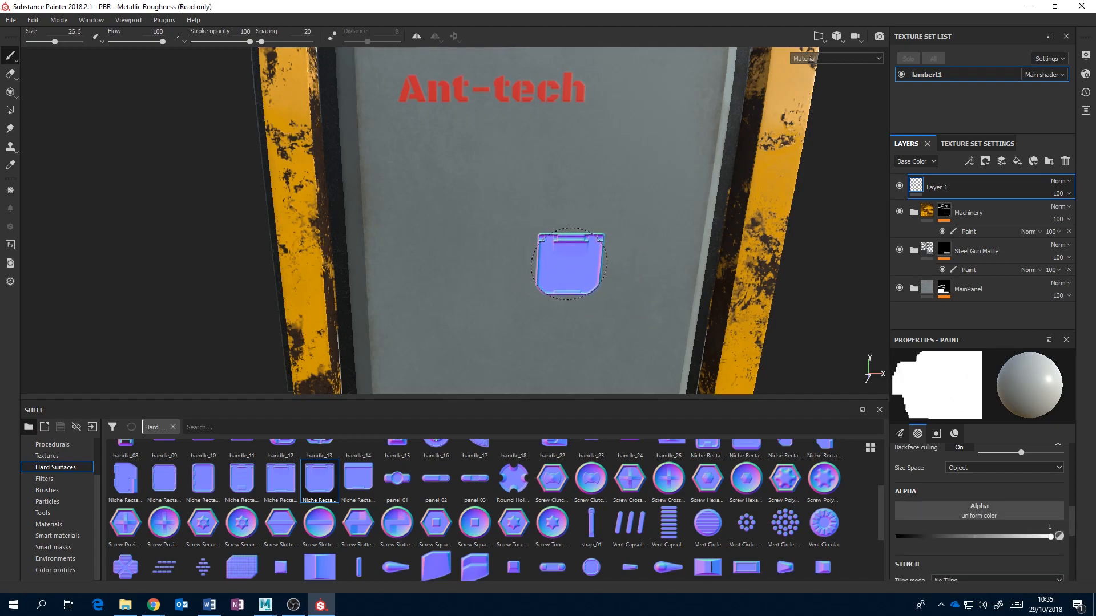
{"action": "right_click_drag", "start_coordinate": [571, 274], "coordinate": [619, 275], "text": "ctrl"}
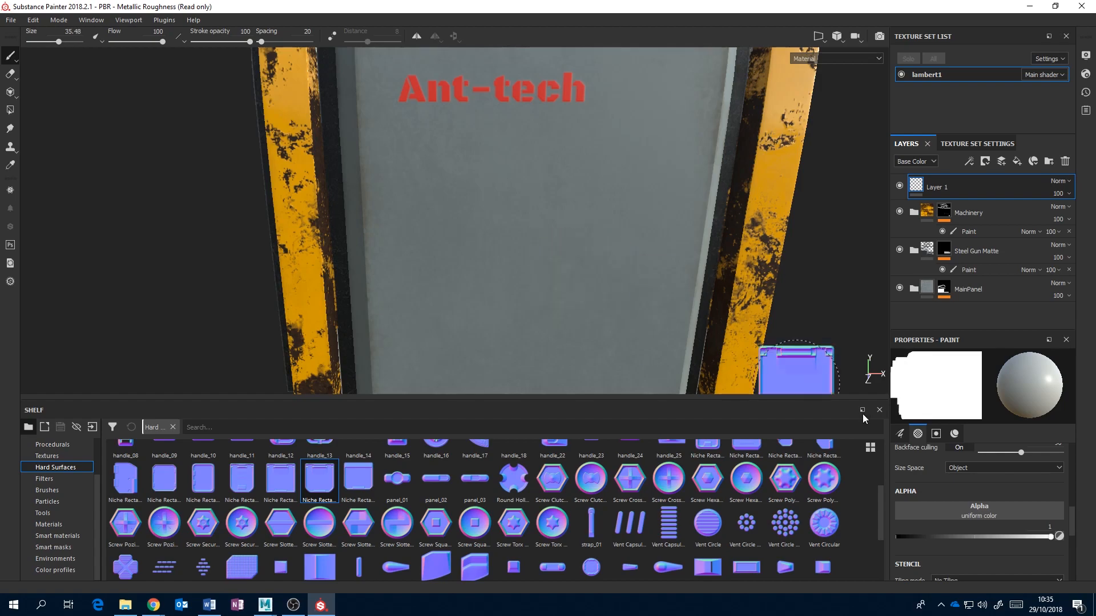
{"action": "left_click_drag", "start_coordinate": [1071, 516], "coordinate": [1069, 561]}
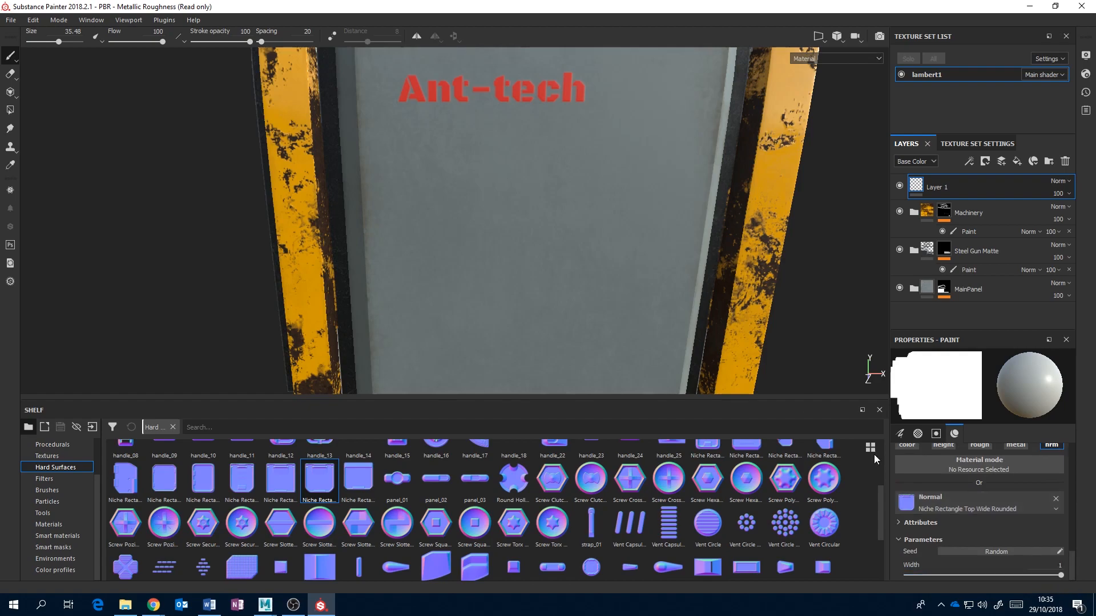
{"action": "mouse_move", "coordinate": [1059, 578]}
{"action": "left_mouse_down"}
{"action": "mouse_move", "coordinate": [919, 576]}
{"action": "mouse_move", "coordinate": [1060, 575]}
{"action": "left_mouse_up"}
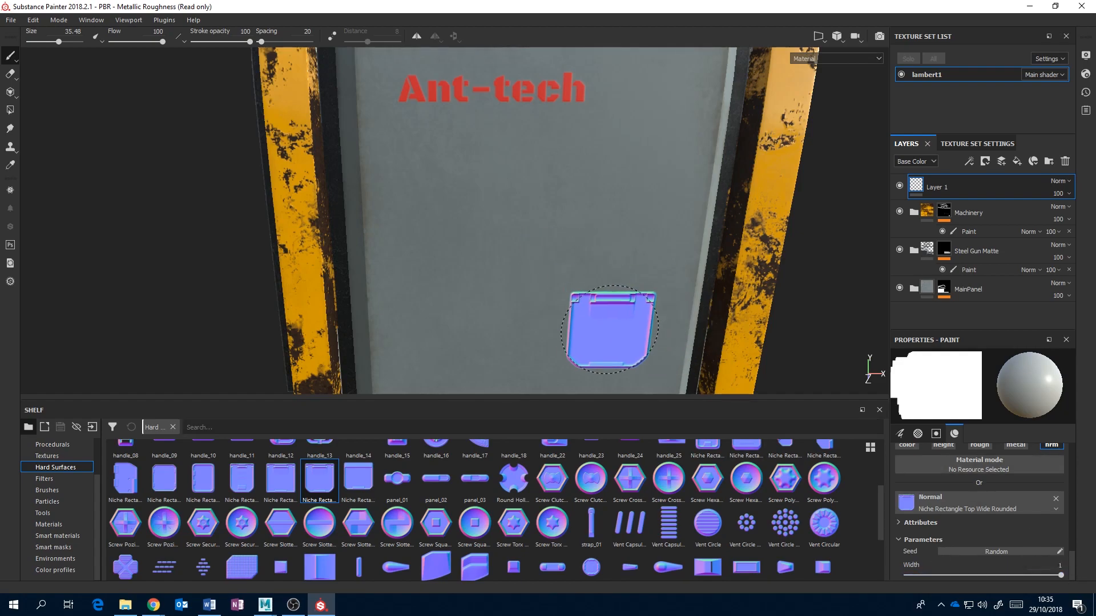
{"action": "scroll", "coordinate": [606, 324], "scroll_direction": "down", "scroll_amount": 5}
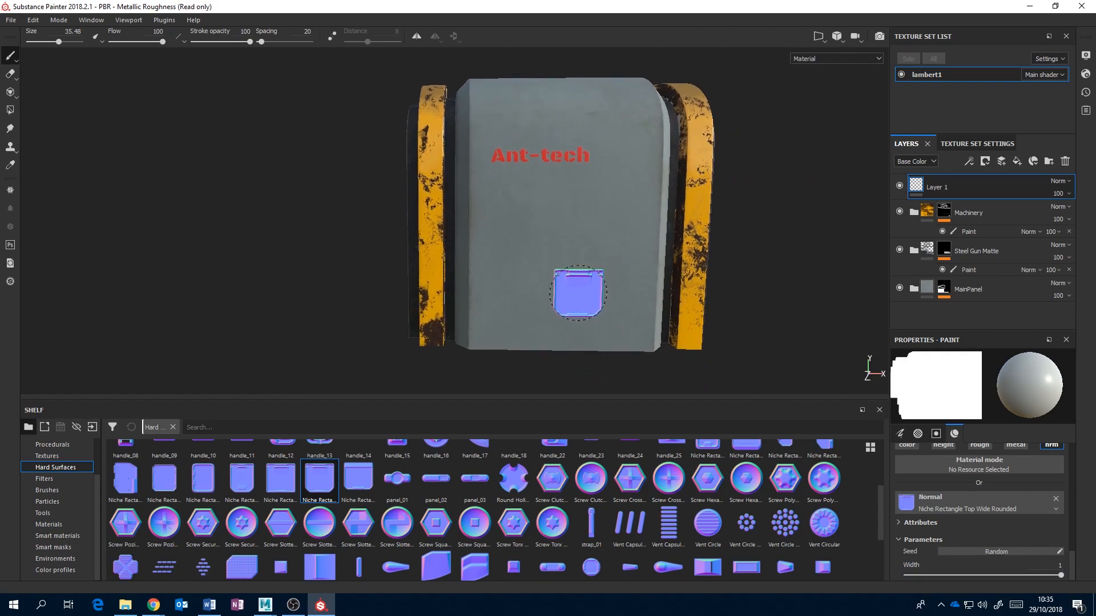
In orthographic view, stamp two level niche hatches side by side low on the main panel with a brush size of about 43
{"action": "left_click", "coordinate": [837, 36]}
{"action": "left_click", "coordinate": [854, 67]}
{"action": "middle_click_drag", "start_coordinate": [716, 213], "coordinate": [646, 230], "text": "alt"}
{"action": "middle_click_drag", "start_coordinate": [599, 263], "coordinate": [612, 210], "text": "alt"}
{"action": "scroll", "coordinate": [586, 226], "scroll_direction": "down", "scroll_amount": 2}
{"action": "scroll", "coordinate": [583, 229], "scroll_direction": "up", "scroll_amount": 5}
{"action": "right_click_drag", "start_coordinate": [461, 292], "coordinate": [467, 292], "text": "ctrl"}
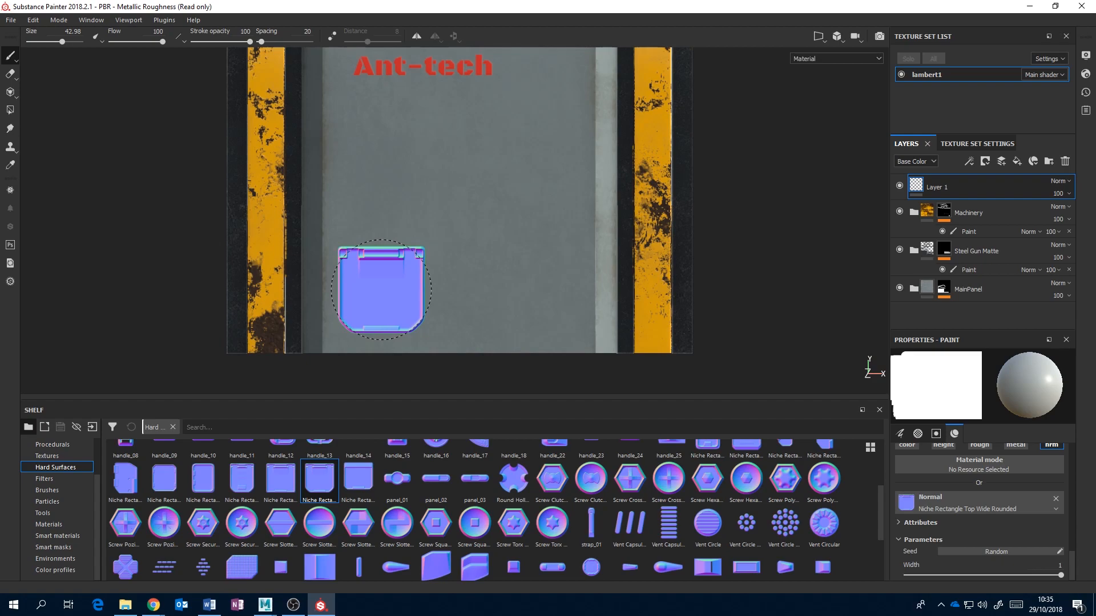
{"action": "left_click", "coordinate": [385, 289]}
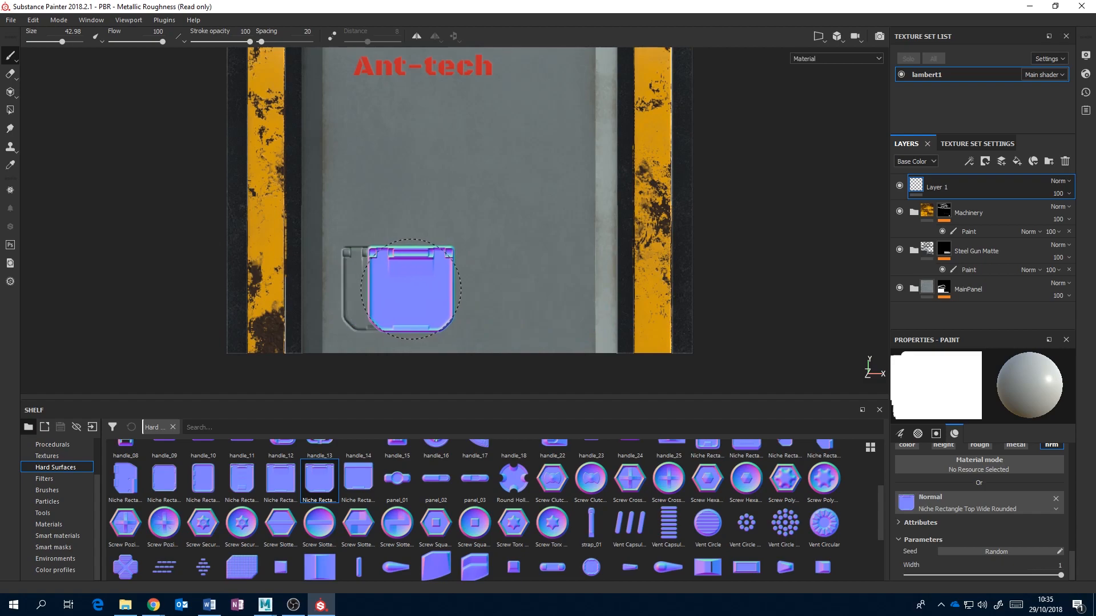
{"action": "key", "text": "shift"}
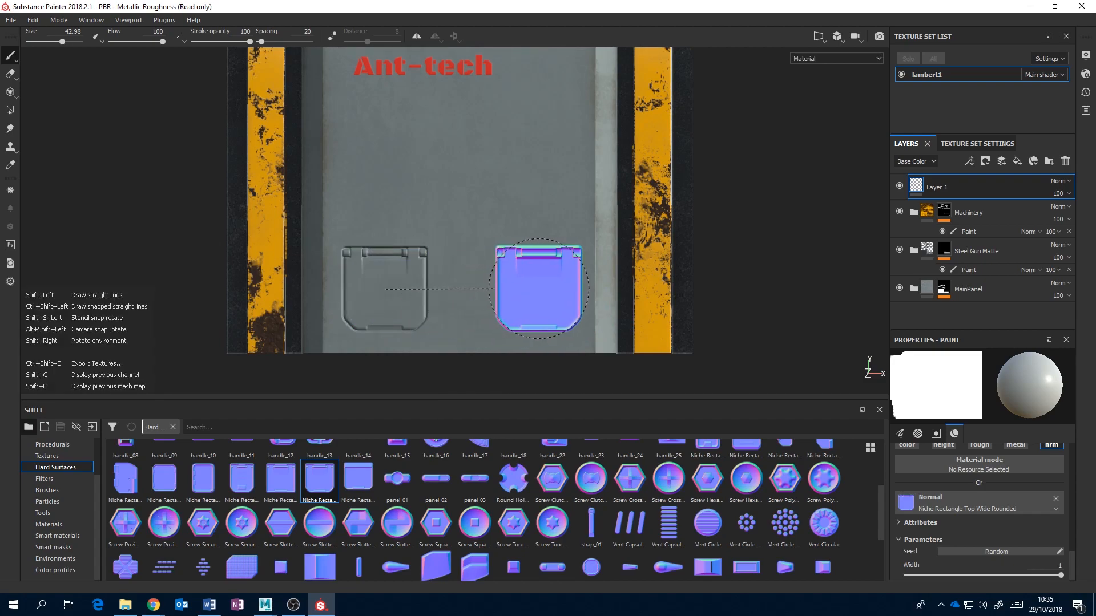
{"action": "left_click", "coordinate": [538, 288]}
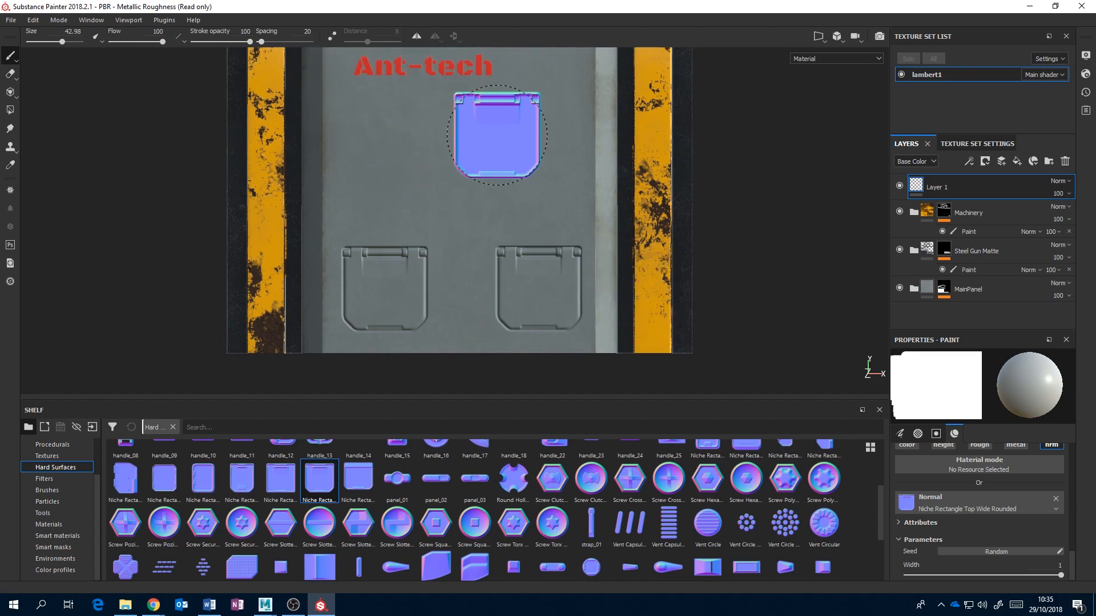
Assign the Screw Clutch Round hard surface to the brush's Normal channel and shrink the brush to size 2.44
{"action": "mouse_move", "coordinate": [498, 212]}
{"action": "left_mouse_down", "text": "alt"}
{"action": "mouse_move", "coordinate": [675, 258]}
{"action": "mouse_move", "coordinate": [532, 239]}
{"action": "mouse_move", "coordinate": [502, 200]}
{"action": "mouse_move", "coordinate": [581, 185]}
{"action": "left_mouse_up", "text": "alt"}
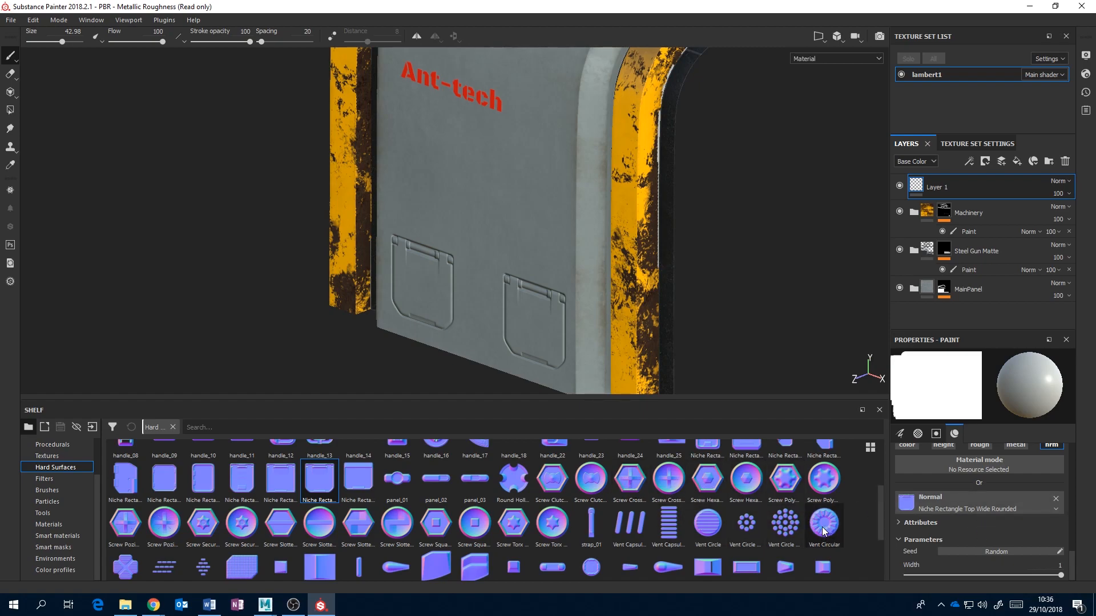
{"action": "mouse_move", "coordinate": [824, 479]}
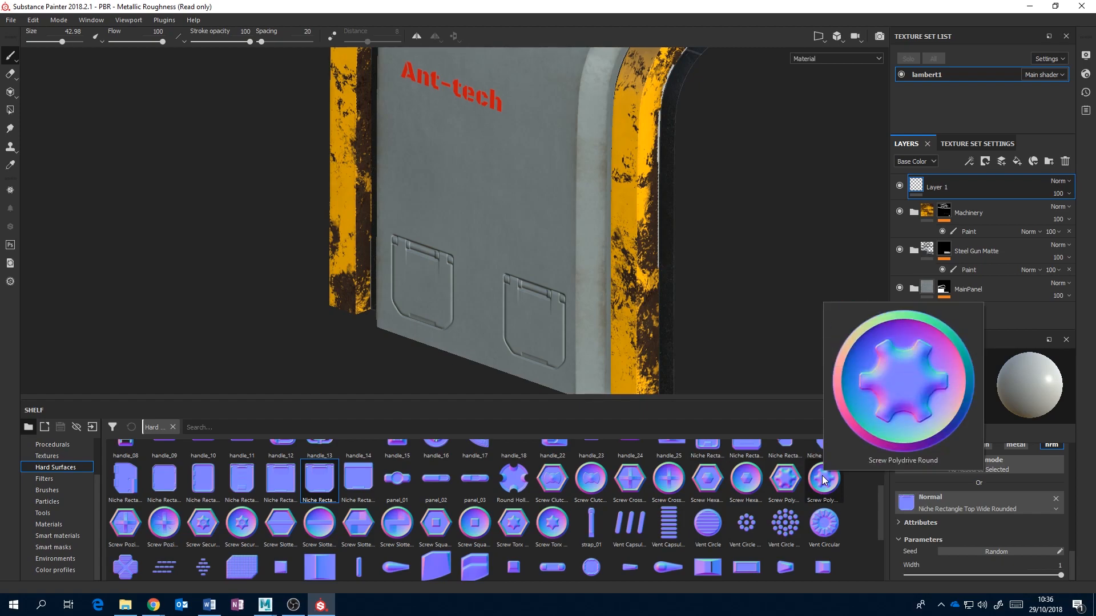
{"action": "mouse_move", "coordinate": [640, 486]}
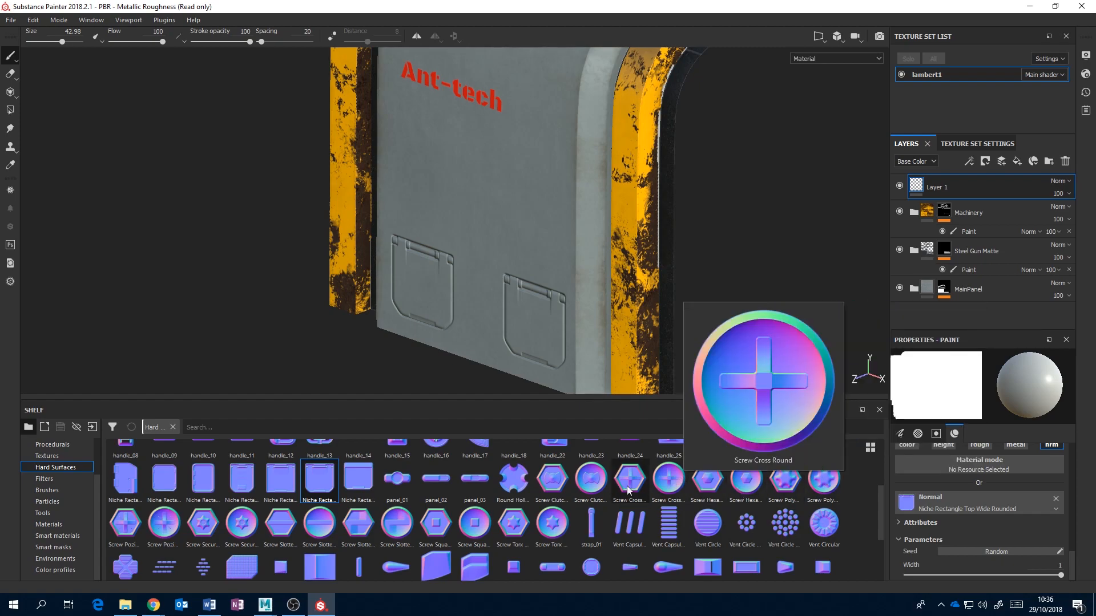
{"action": "left_click_drag", "start_coordinate": [592, 480], "coordinate": [950, 504]}
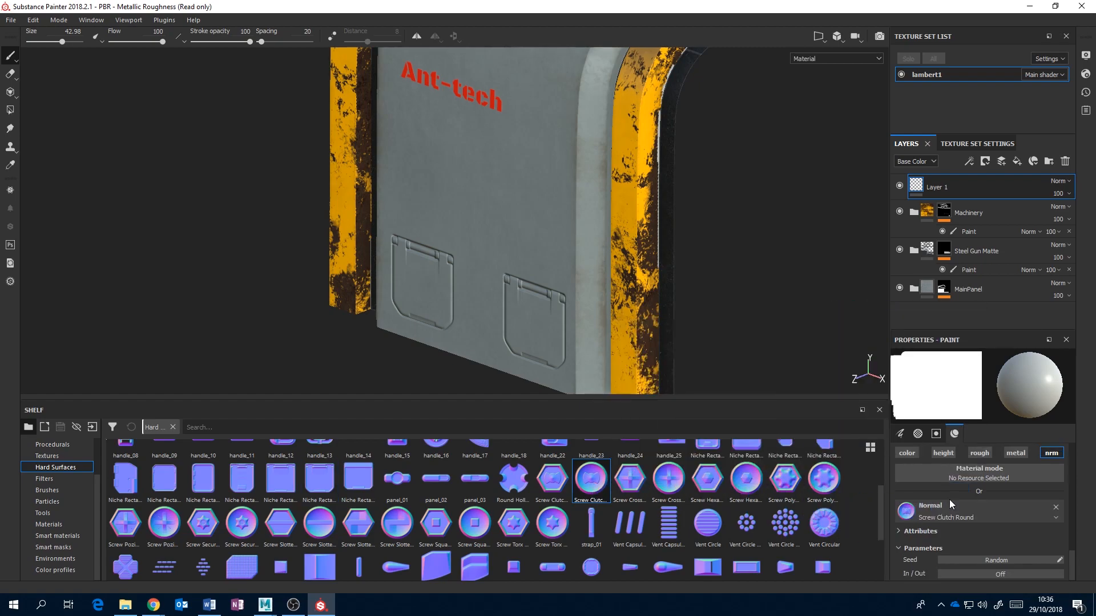
{"action": "right_click_drag", "start_coordinate": [528, 242], "coordinate": [450, 242], "text": "ctrl"}
{"action": "right_click_drag", "start_coordinate": [528, 243], "coordinate": [518, 243], "text": "ctrl"}
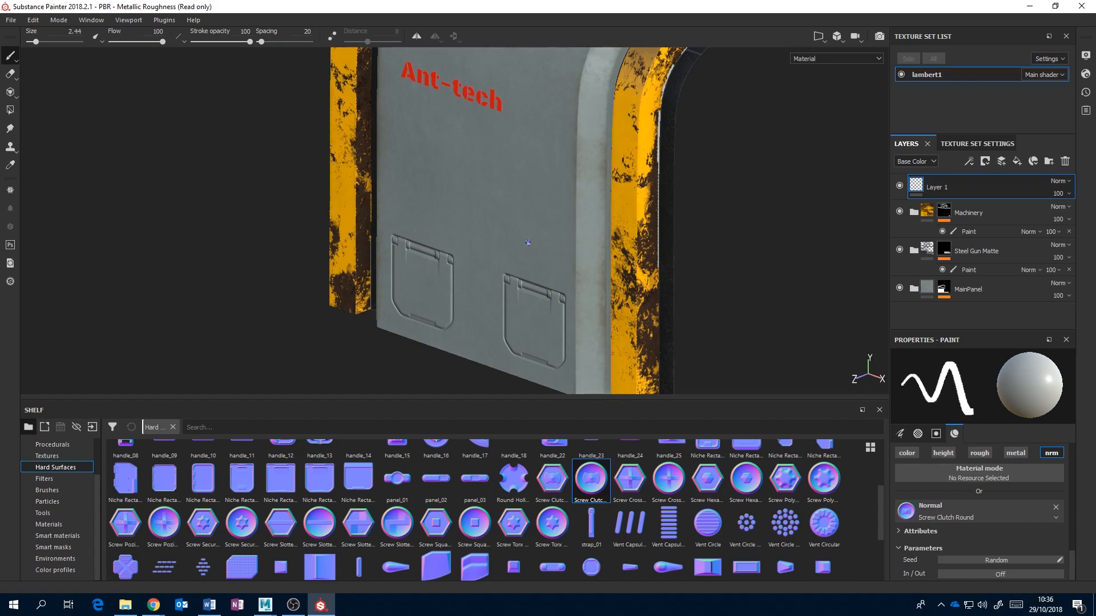
Stamp a clutch screw near each side edge of the main panel, level with the Ant-tech text
{"action": "mouse_move", "coordinate": [571, 250]}
{"action": "left_mouse_down", "text": "alt"}
{"action": "mouse_move", "coordinate": [607, 313]}
{"action": "mouse_move", "coordinate": [633, 277]}
{"action": "mouse_move", "coordinate": [619, 207]}
{"action": "left_mouse_up", "text": "alt"}
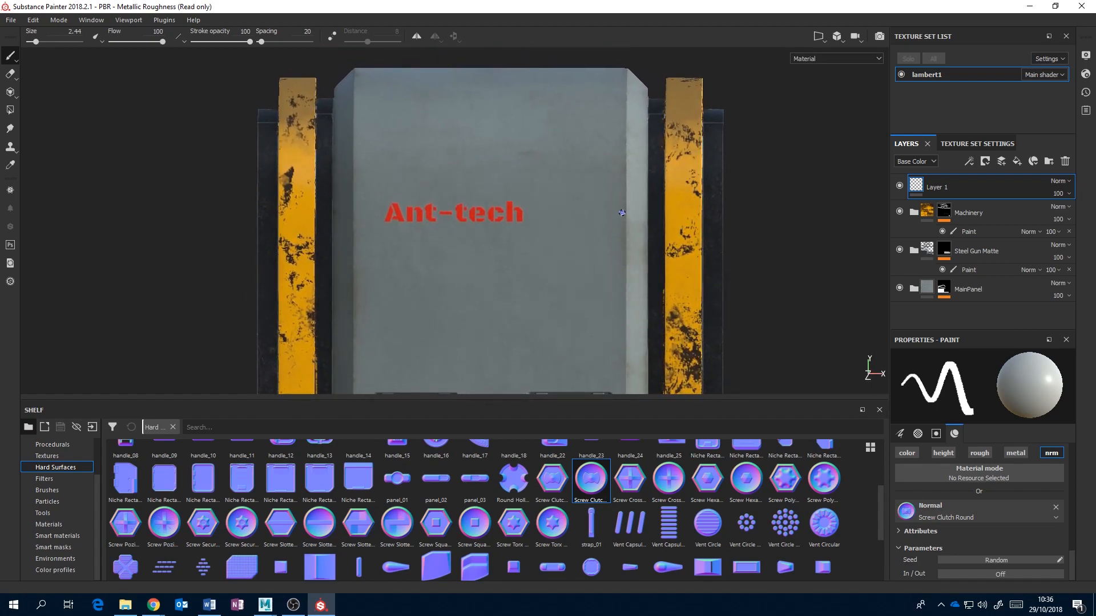
{"action": "left_click_drag", "start_coordinate": [588, 246], "coordinate": [596, 242], "text": "alt"}
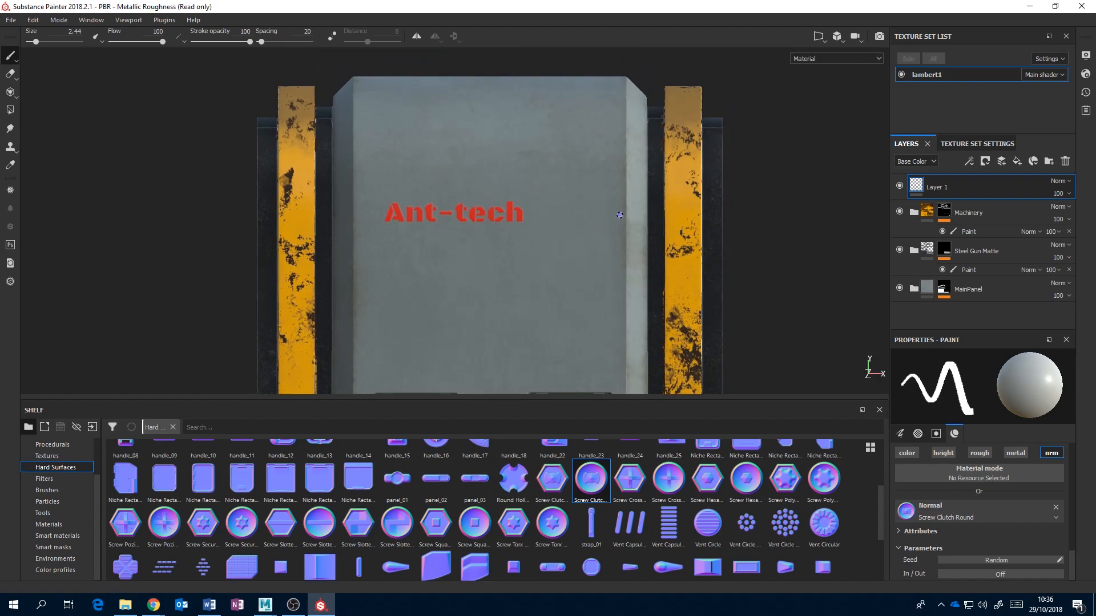
{"action": "key", "text": "shift"}
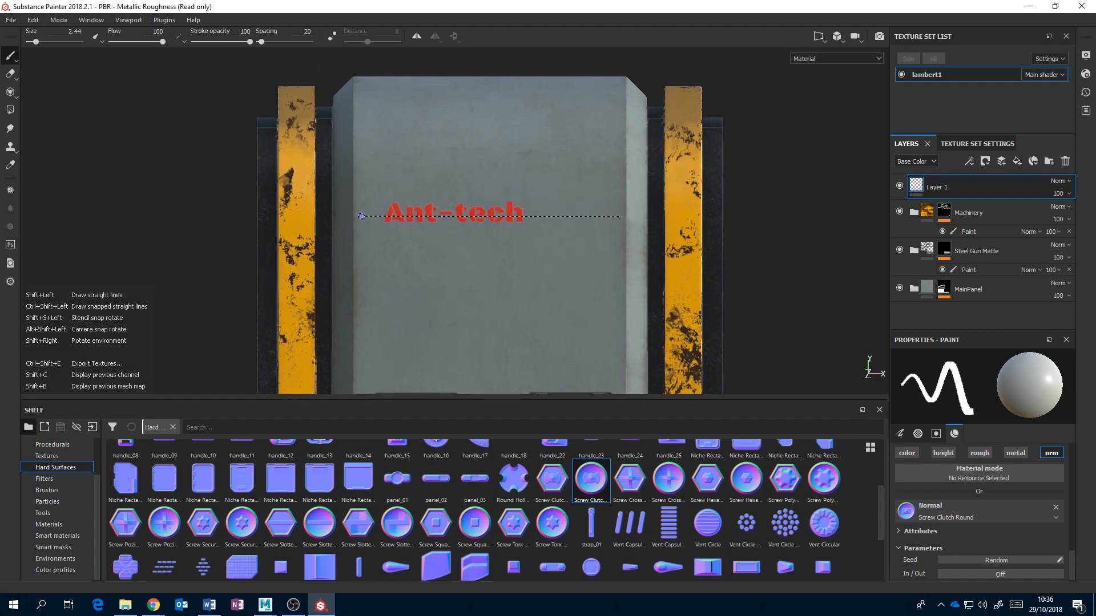
{"action": "left_click", "coordinate": [361, 216], "text": "shift"}
Turn on symmetry and stamp mirrored clutch screws in the bottom corners of the main panel
{"action": "left_click", "coordinate": [417, 38]}
{"action": "middle_click_drag", "start_coordinate": [534, 261], "coordinate": [483, 105], "text": "alt"}
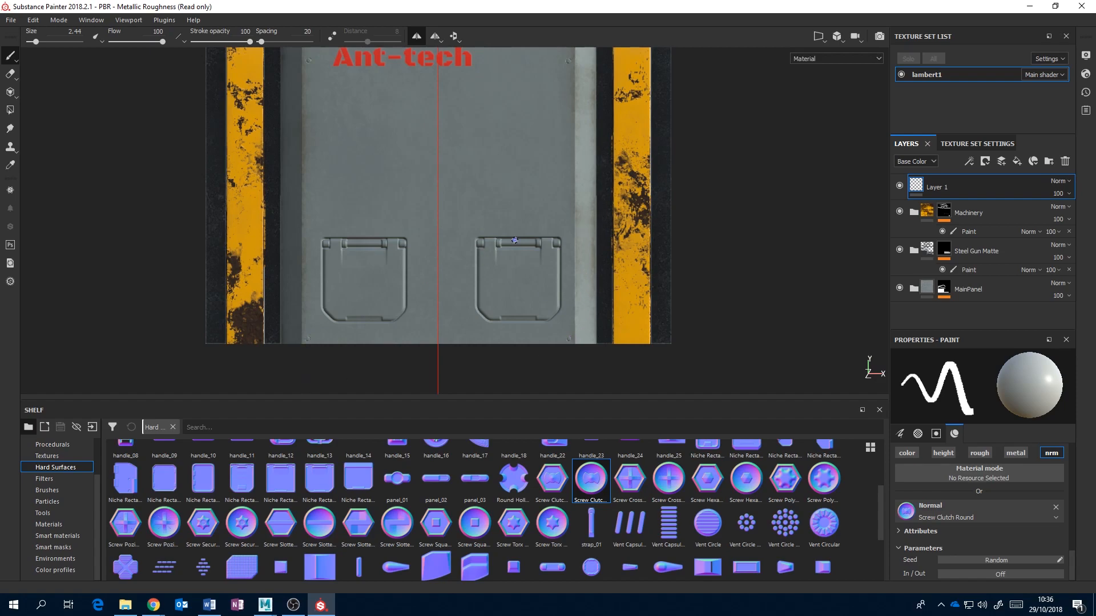
{"action": "mouse_move", "coordinate": [569, 230]}
{"action": "middle_mouse_down", "text": "alt"}
{"action": "mouse_move", "coordinate": [579, 289]}
{"action": "mouse_move", "coordinate": [588, 185]}
{"action": "middle_mouse_up", "text": "alt"}
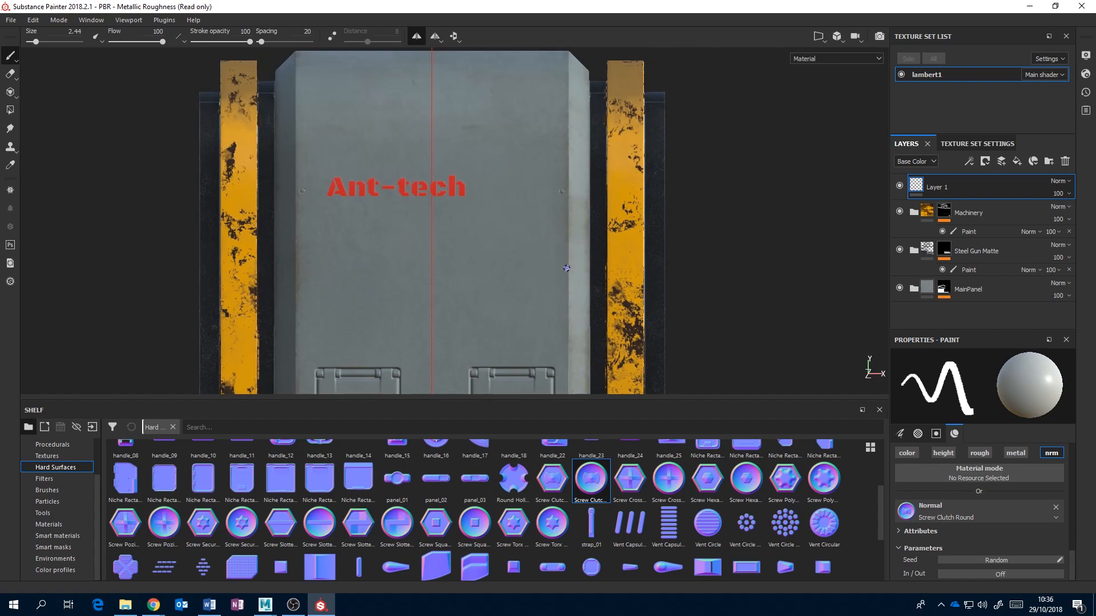
{"action": "middle_click_drag", "start_coordinate": [561, 266], "coordinate": [566, 181], "text": "alt"}
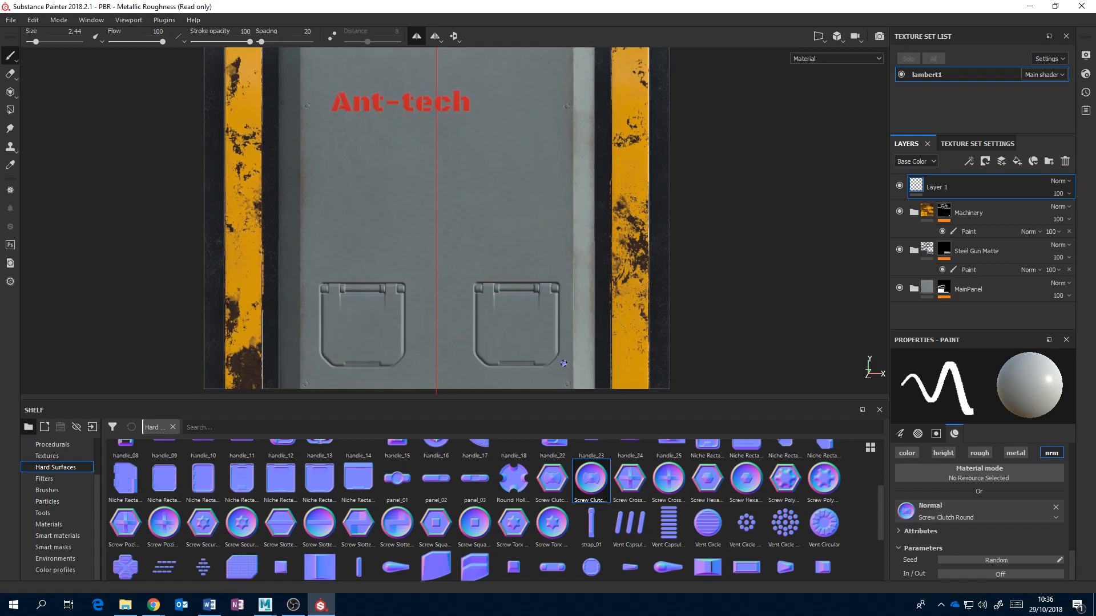
Add a second mirrored clutch screw directly below each one beside the Ant-tech text, and double the bottom corner screws
{"action": "middle_click_drag", "start_coordinate": [564, 372], "coordinate": [544, 124], "text": "alt"}
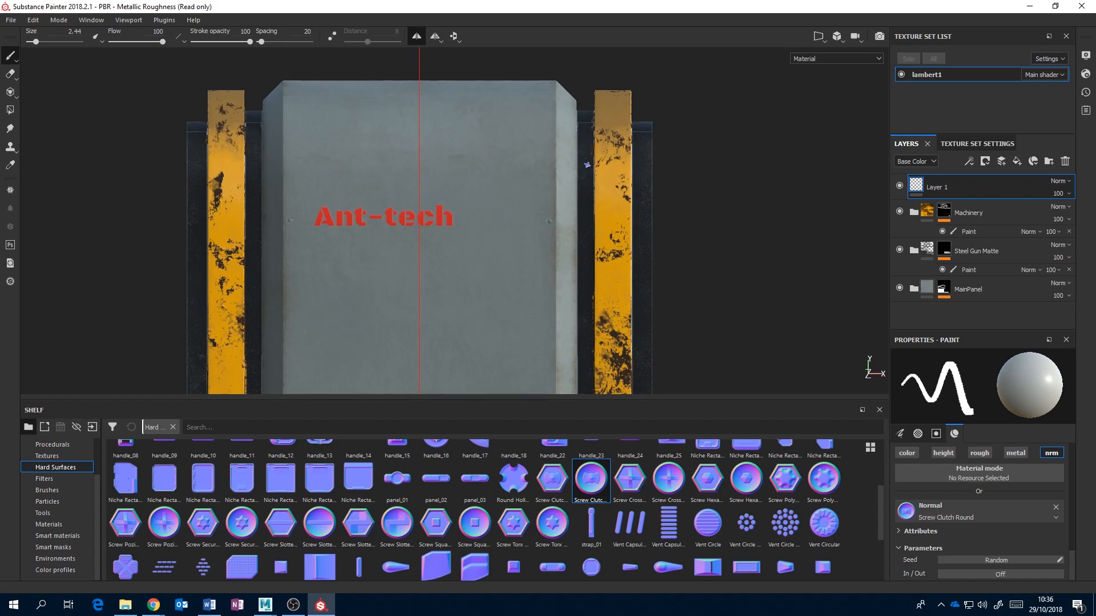
{"action": "middle_click_drag", "start_coordinate": [568, 254], "coordinate": [567, 157], "text": "alt"}
{"action": "mouse_move", "coordinate": [565, 278]}
{"action": "middle_mouse_down", "text": "alt"}
{"action": "mouse_move", "coordinate": [564, 231]}
{"action": "mouse_move", "coordinate": [555, 272]}
{"action": "middle_mouse_up", "text": "alt"}
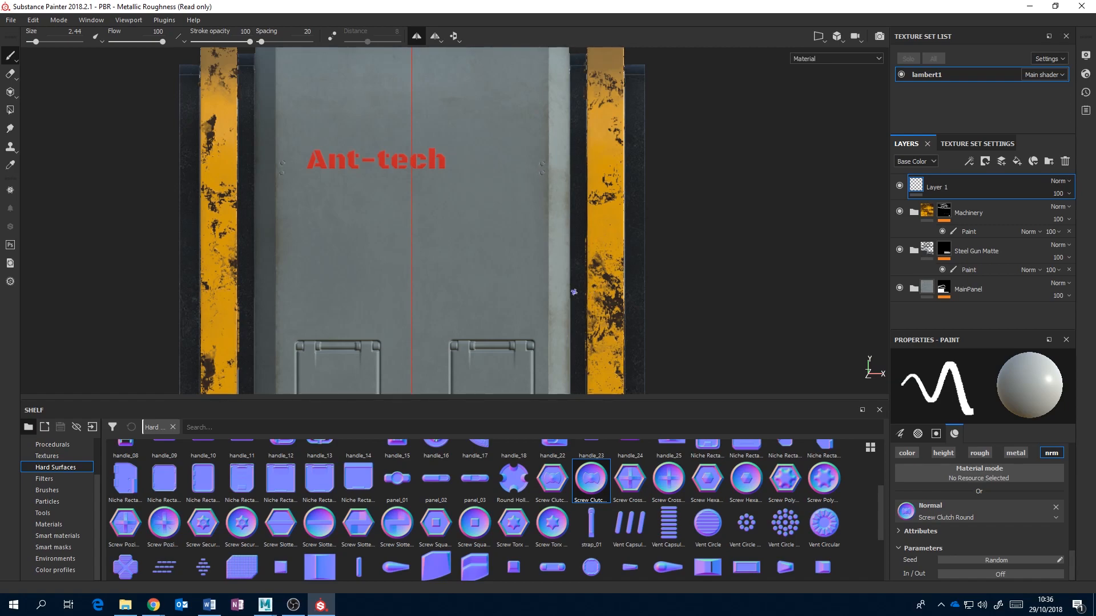
{"action": "middle_click_drag", "start_coordinate": [590, 289], "coordinate": [577, 203], "text": "alt"}
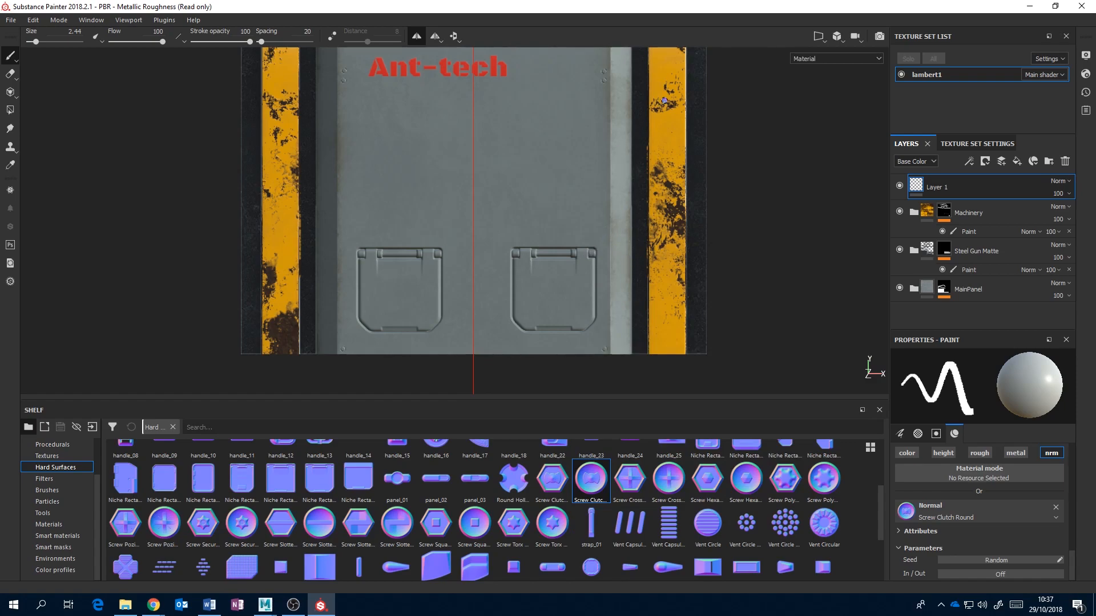
Switch back to perspective view with symmetry off and inspect the stamped hatches and corner screws from low angles
{"action": "left_click", "coordinate": [837, 39]}
{"action": "left_click", "coordinate": [845, 56]}
{"action": "left_click_drag", "start_coordinate": [517, 228], "coordinate": [493, 165], "text": "alt"}
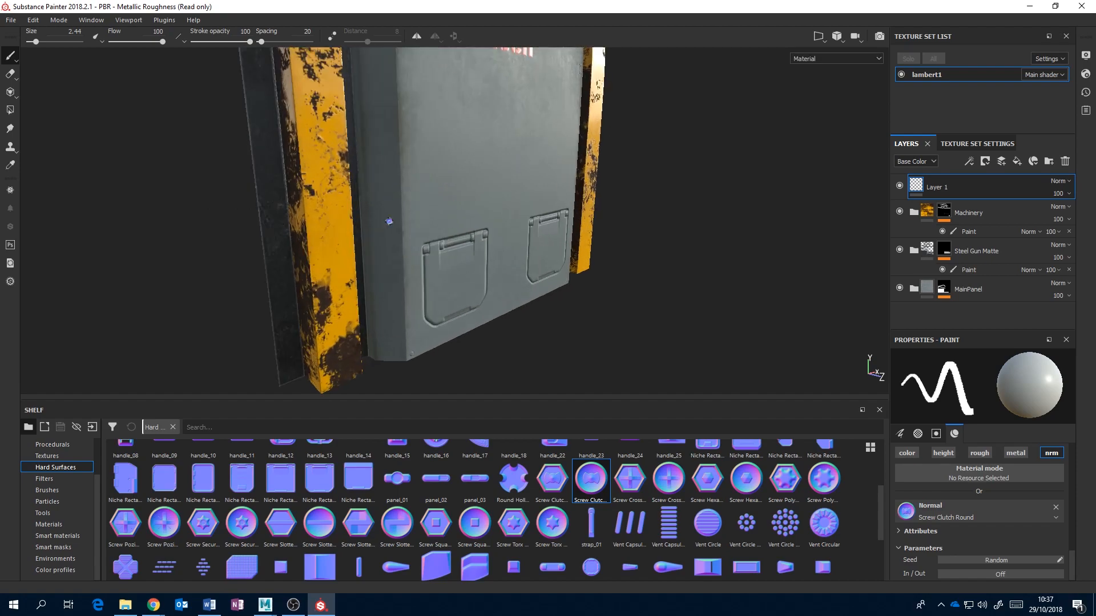
{"action": "middle_click_drag", "start_coordinate": [471, 255], "coordinate": [493, 226], "text": "alt"}
{"action": "scroll", "coordinate": [492, 225], "scroll_direction": "up", "scroll_amount": 3}
{"action": "mouse_move", "coordinate": [492, 225]}
{"action": "left_mouse_down", "text": "alt"}
{"action": "mouse_move", "coordinate": [477, 214]}
{"action": "mouse_move", "coordinate": [500, 197]}
{"action": "left_mouse_up", "text": "alt"}
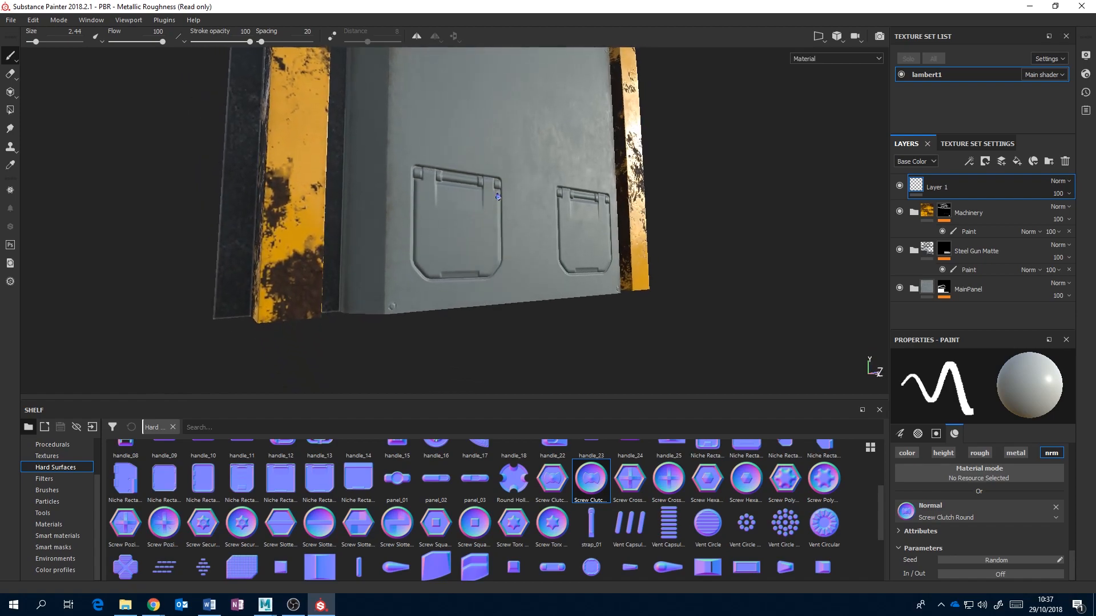
Rename the new top paint layer as Normal Details
{"action": "double_click", "coordinate": [941, 188]}
{"action": "type", "text": "Normal Details"}
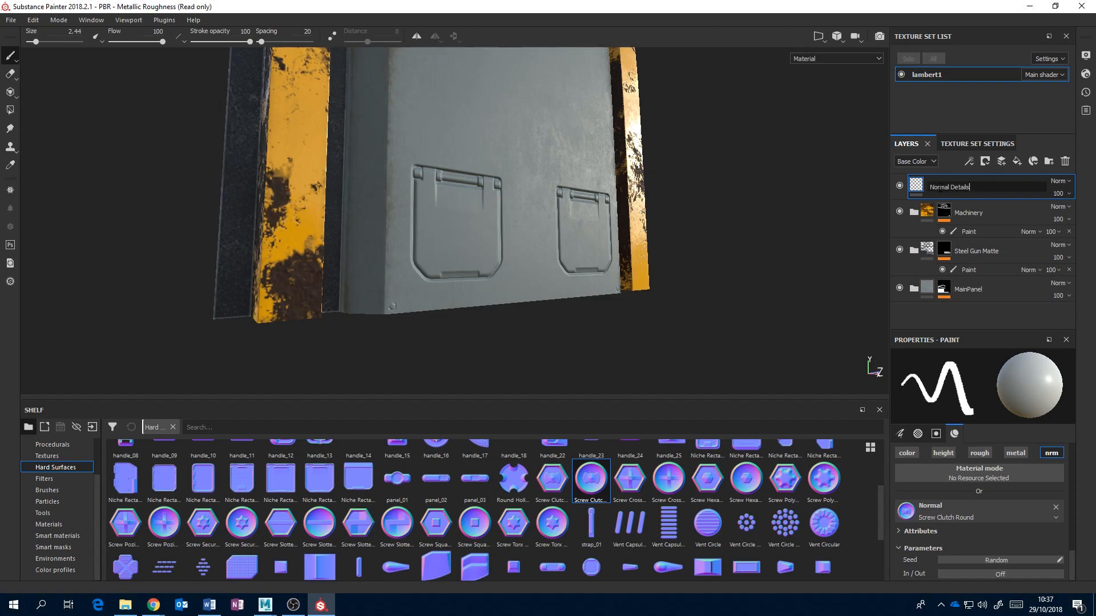
{"action": "key", "text": "Return"}
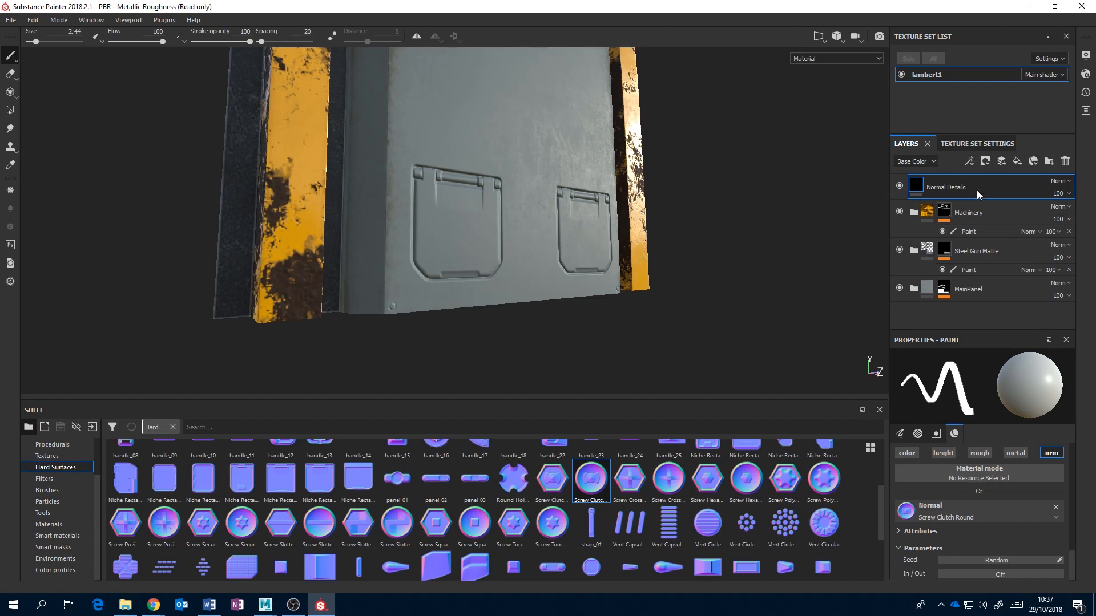
Add a filter to the Normal Details layer and assign MatFx Detail Edge Wear to it
{"action": "middle_click_drag", "start_coordinate": [665, 214], "coordinate": [663, 243]}
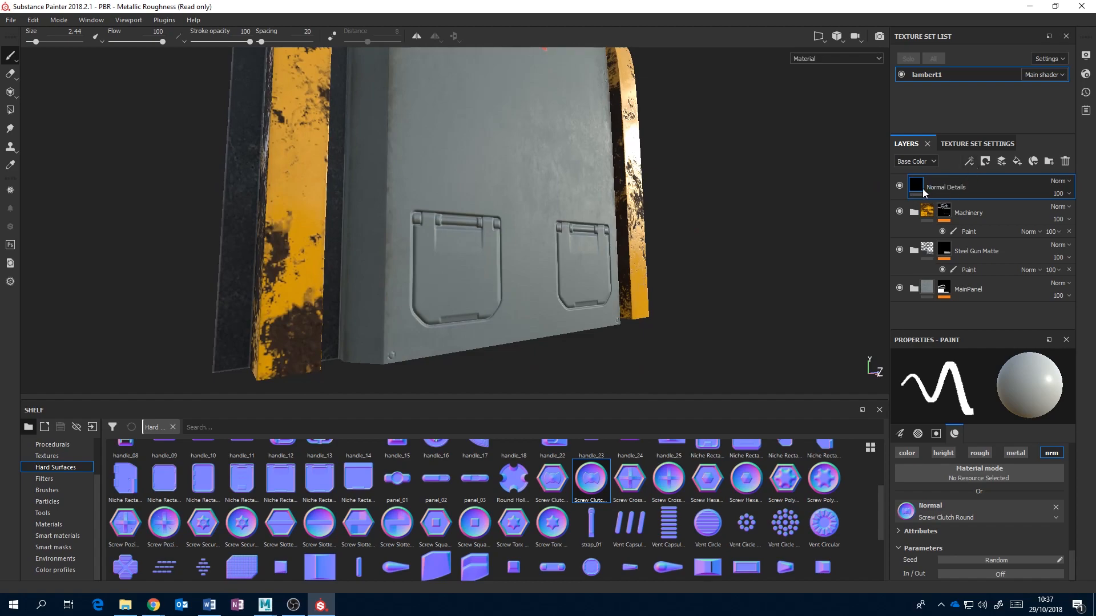
{"action": "middle_click_drag", "start_coordinate": [715, 204], "coordinate": [746, 335], "text": "alt"}
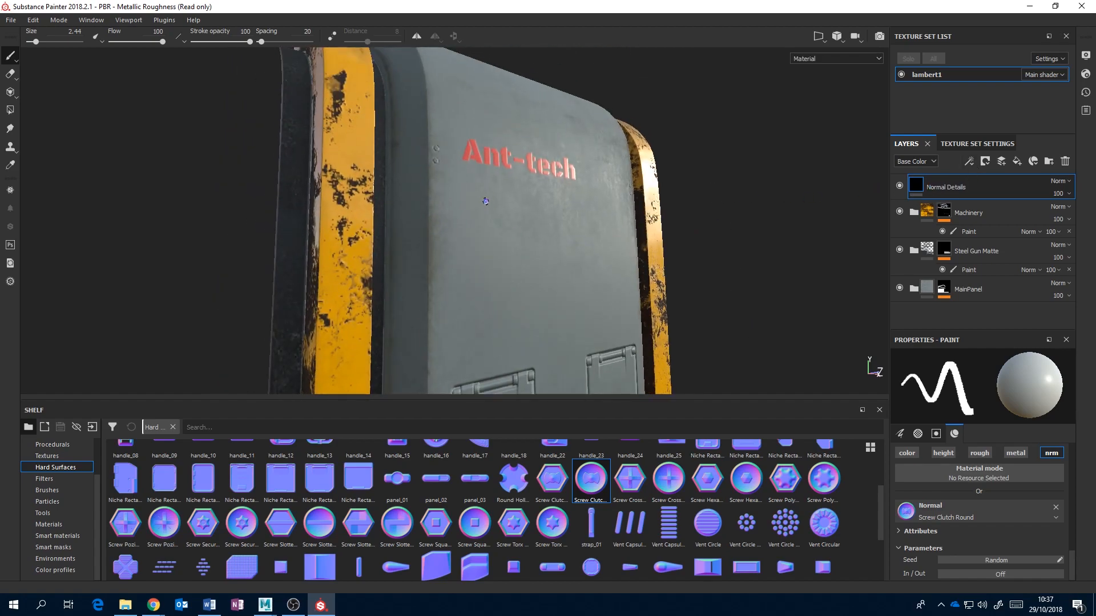
{"action": "middle_click_drag", "start_coordinate": [538, 264], "coordinate": [529, 183], "text": "alt"}
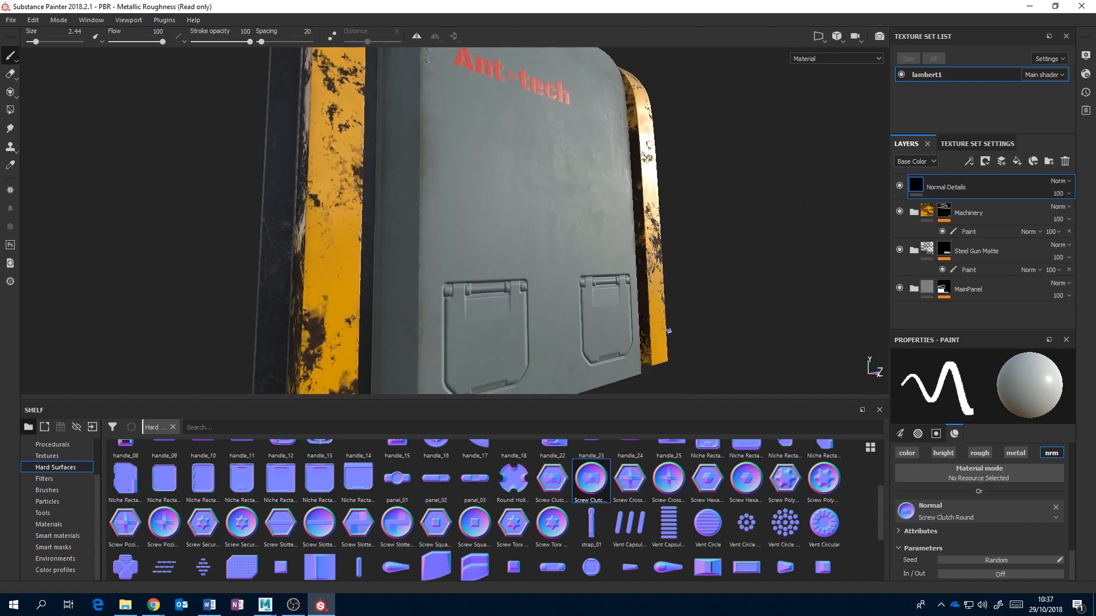
{"action": "left_click", "coordinate": [969, 162]}
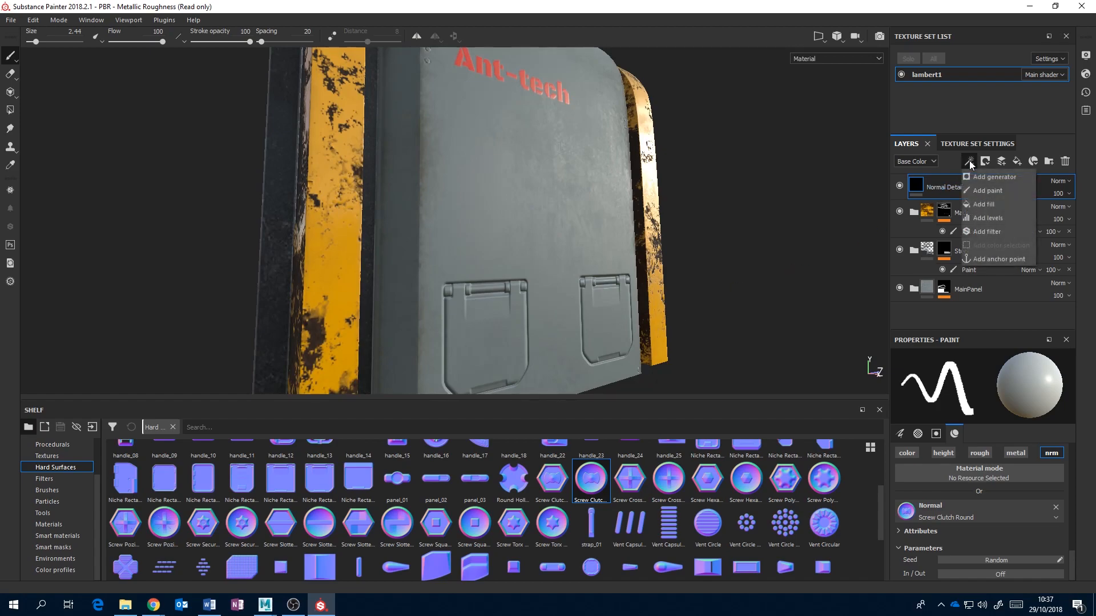
{"action": "left_click", "coordinate": [981, 231]}
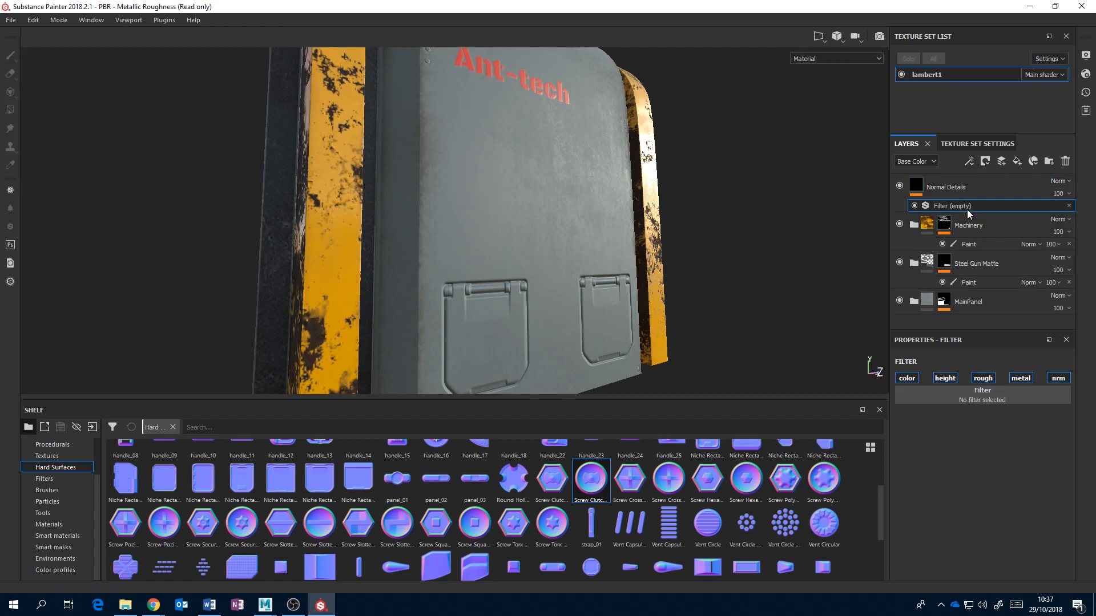
{"action": "left_click", "coordinate": [987, 398]}
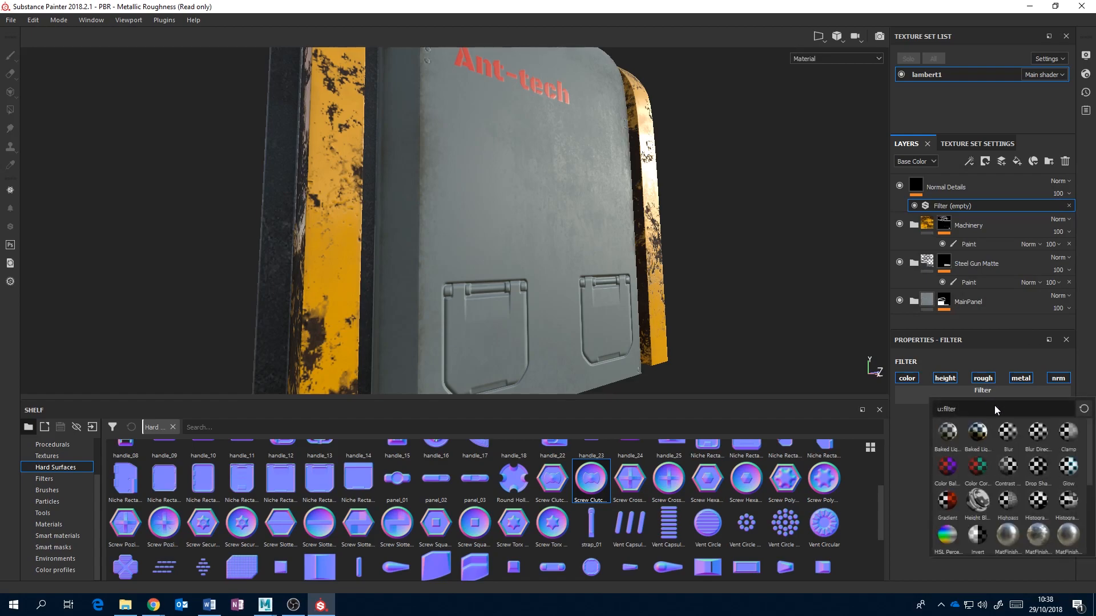
{"action": "left_click_drag", "start_coordinate": [1089, 446], "coordinate": [1093, 513]}
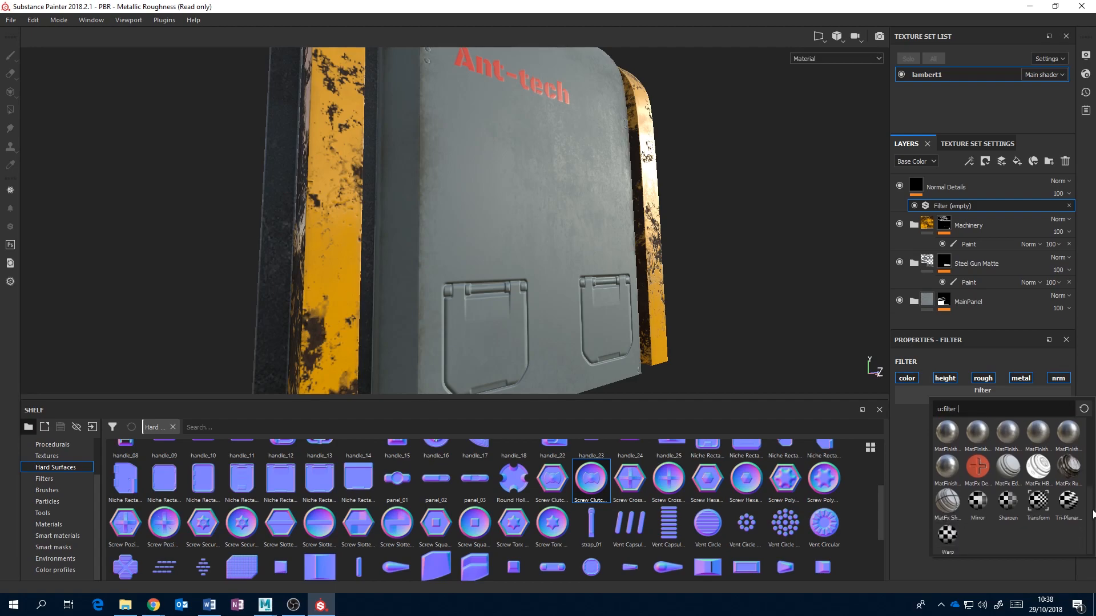
{"action": "mouse_move", "coordinate": [1093, 512]}
{"action": "left_mouse_down"}
{"action": "mouse_move", "coordinate": [1095, 467]}
{"action": "mouse_move", "coordinate": [1095, 515]}
{"action": "left_mouse_up"}
{"action": "mouse_move", "coordinate": [980, 475]}
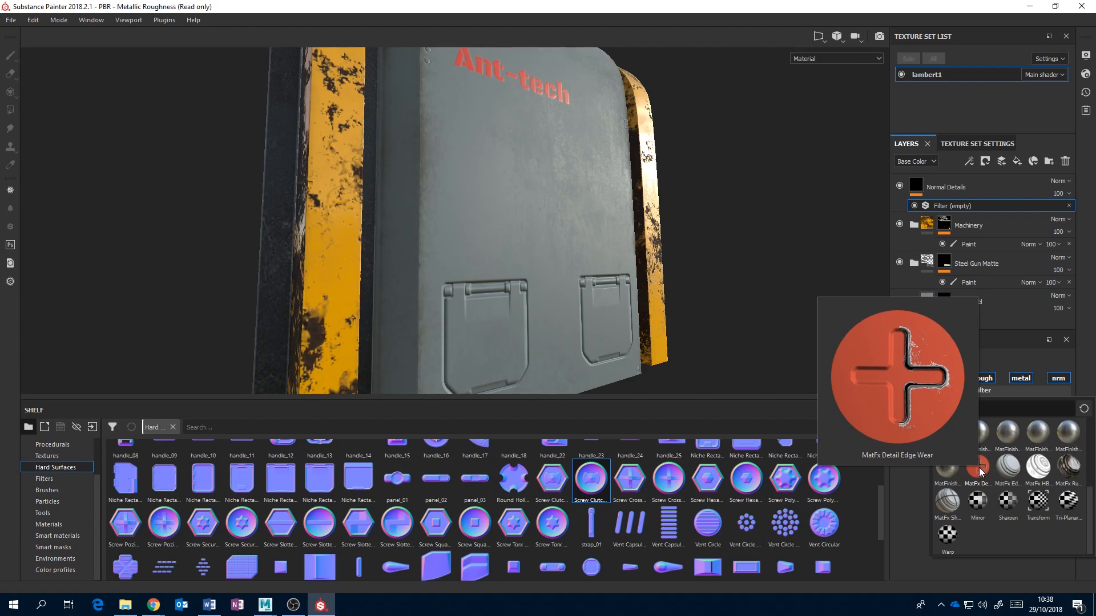
{"action": "left_click", "coordinate": [979, 469]}
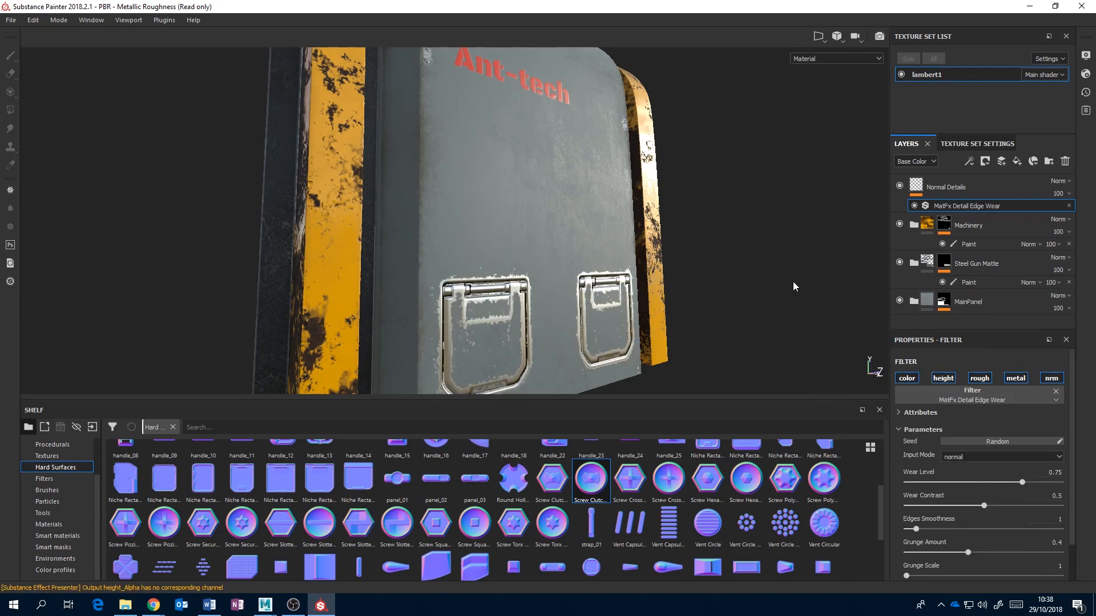
Set the edge wear filter's Wear Level to 0.52, Edges Smoothness to 8.62 and Grunge Amount to 0.48
{"action": "left_click_drag", "start_coordinate": [725, 272], "coordinate": [584, 305], "text": "alt"}
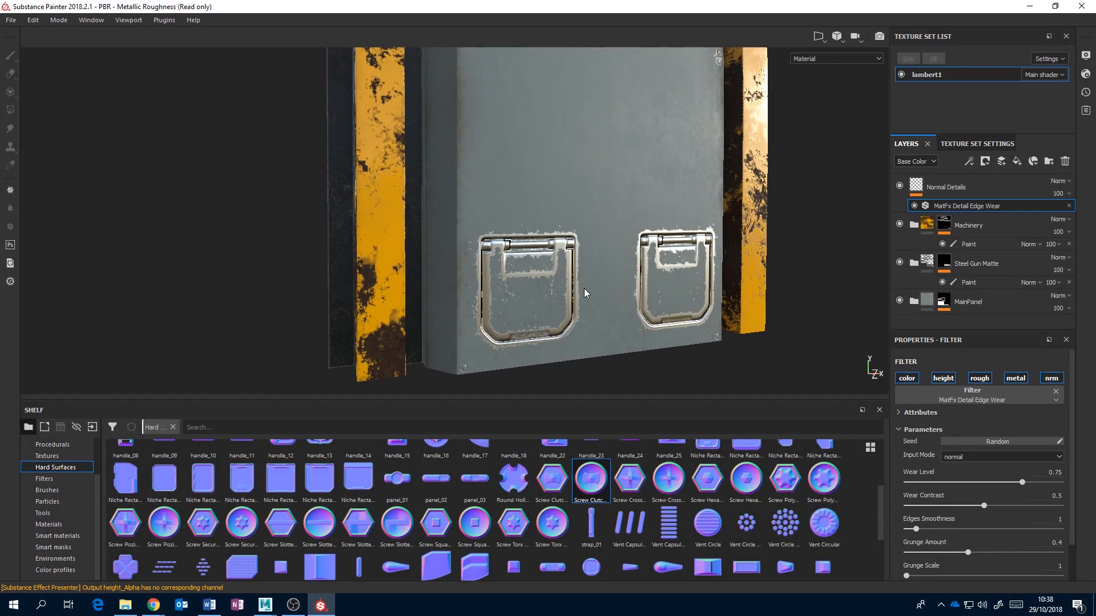
{"action": "mouse_move", "coordinate": [567, 289]}
{"action": "left_mouse_down", "text": "alt"}
{"action": "mouse_move", "coordinate": [576, 286]}
{"action": "mouse_move", "coordinate": [549, 284]}
{"action": "left_mouse_up", "text": "alt"}
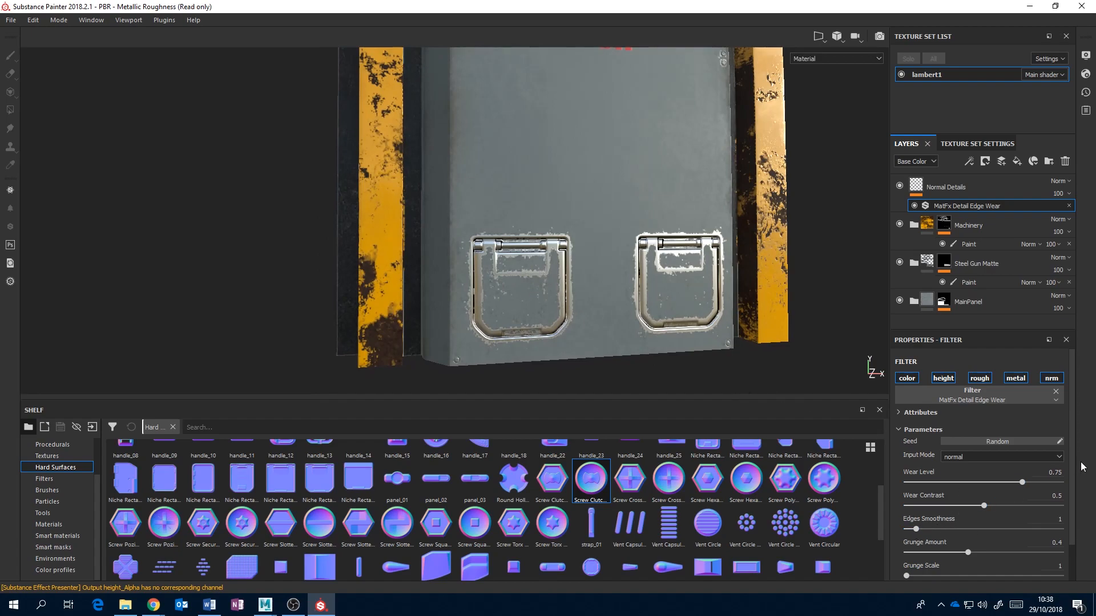
{"action": "left_click_drag", "start_coordinate": [1022, 482], "coordinate": [988, 482]}
{"action": "mouse_move", "coordinate": [968, 553]}
{"action": "left_mouse_down"}
{"action": "mouse_move", "coordinate": [1008, 552]}
{"action": "mouse_move", "coordinate": [967, 546]}
{"action": "mouse_move", "coordinate": [981, 547]}
{"action": "left_mouse_up"}
{"action": "left_click_drag", "start_coordinate": [914, 528], "coordinate": [989, 529]}
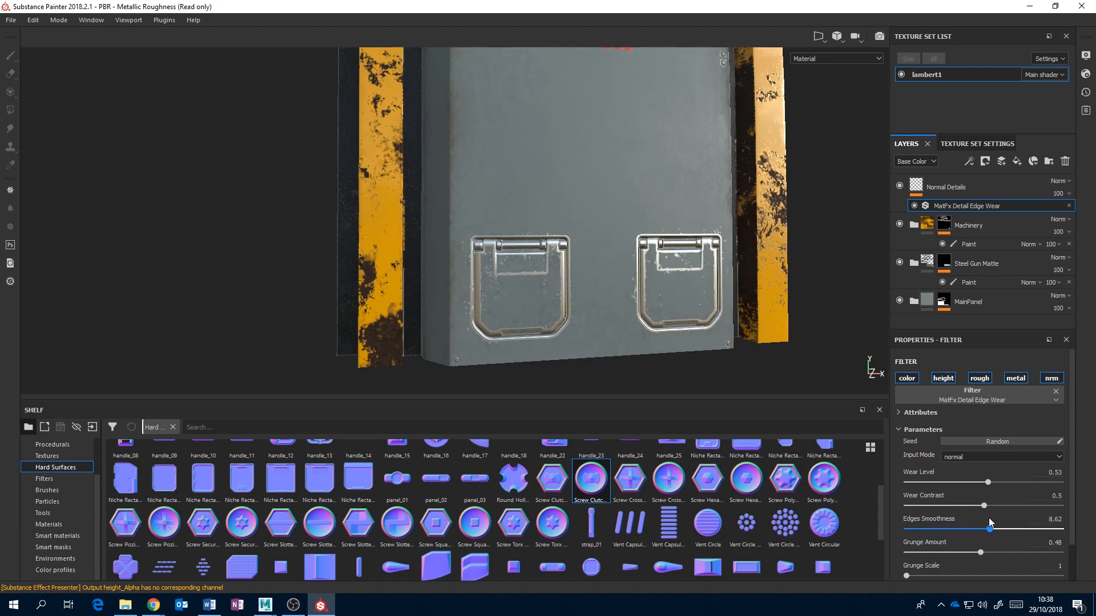
{"action": "mouse_move", "coordinate": [988, 482]}
{"action": "left_mouse_down"}
{"action": "mouse_move", "coordinate": [958, 479]}
{"action": "mouse_move", "coordinate": [986, 476]}
{"action": "left_mouse_up"}
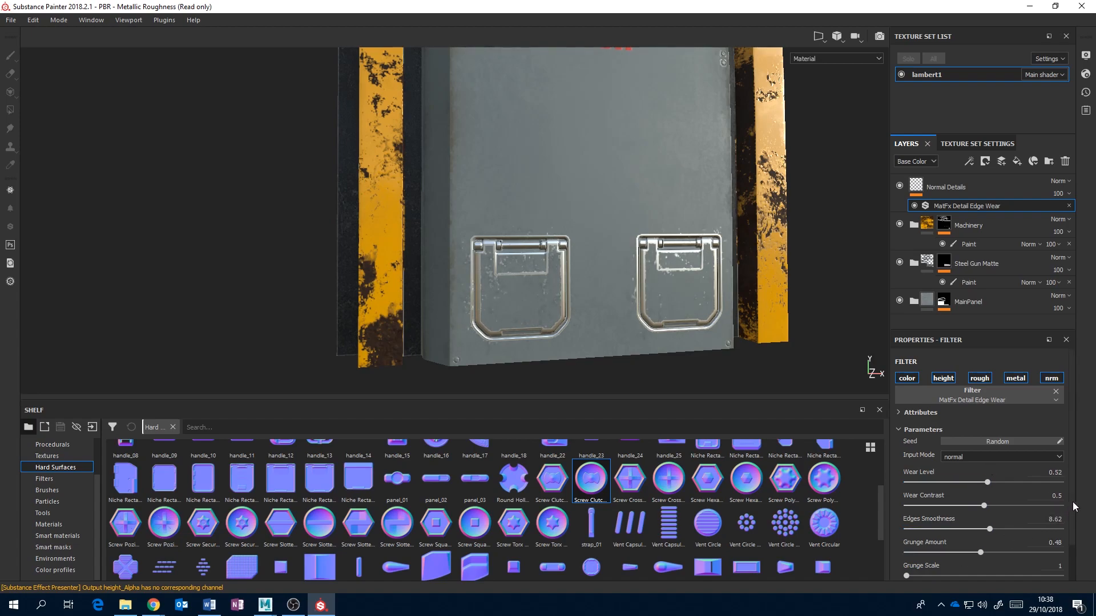
{"action": "scroll", "coordinate": [1073, 501], "scroll_direction": "down", "scroll_amount": 2}
Examine the edge wear on the panel's screws and hatches from several angles and distances
{"action": "middle_click_drag", "start_coordinate": [619, 221], "coordinate": [590, 321], "text": "alt"}
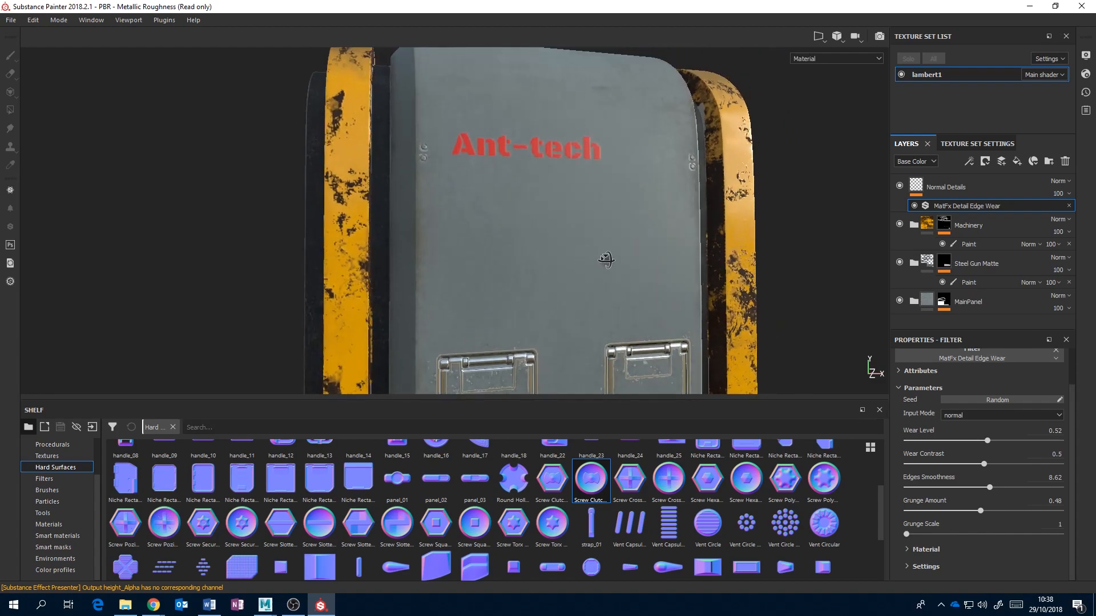
{"action": "left_click_drag", "start_coordinate": [598, 259], "coordinate": [649, 276], "text": "alt"}
{"action": "middle_click_drag", "start_coordinate": [649, 276], "coordinate": [662, 258], "text": "alt"}
{"action": "scroll", "coordinate": [661, 258], "scroll_direction": "down", "scroll_amount": 2}
{"action": "left_click_drag", "start_coordinate": [661, 258], "coordinate": [631, 252], "text": "alt"}
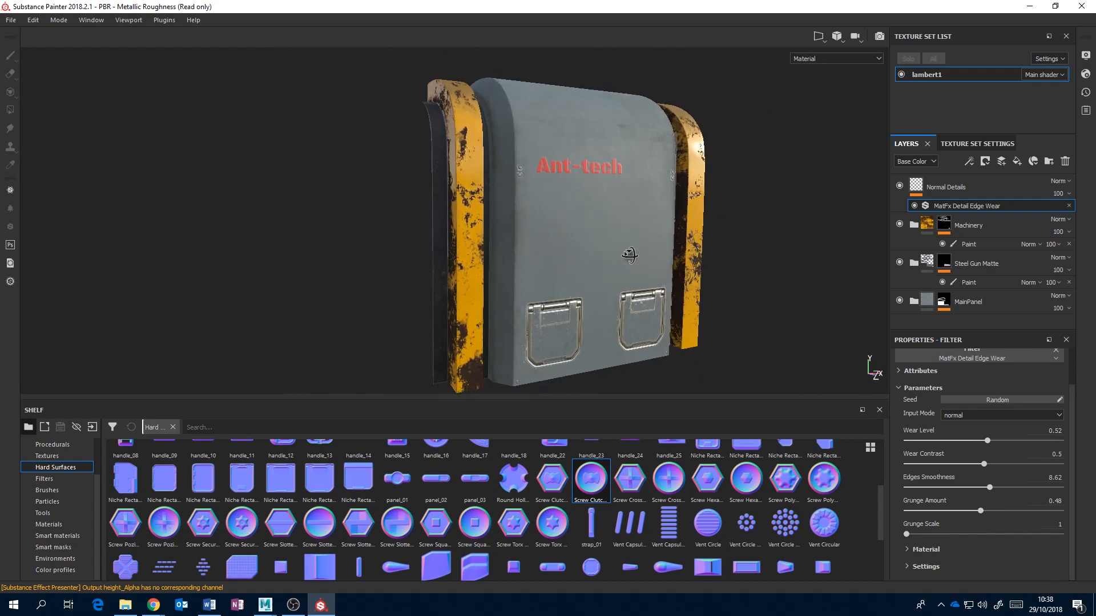
{"action": "middle_click_drag", "start_coordinate": [631, 252], "coordinate": [609, 230], "text": "alt"}
{"action": "left_click_drag", "start_coordinate": [643, 250], "coordinate": [625, 255], "text": "alt"}
{"action": "scroll", "coordinate": [628, 262], "scroll_direction": "down", "scroll_amount": 2}
{"action": "scroll", "coordinate": [627, 261], "scroll_direction": "up", "scroll_amount": 2}
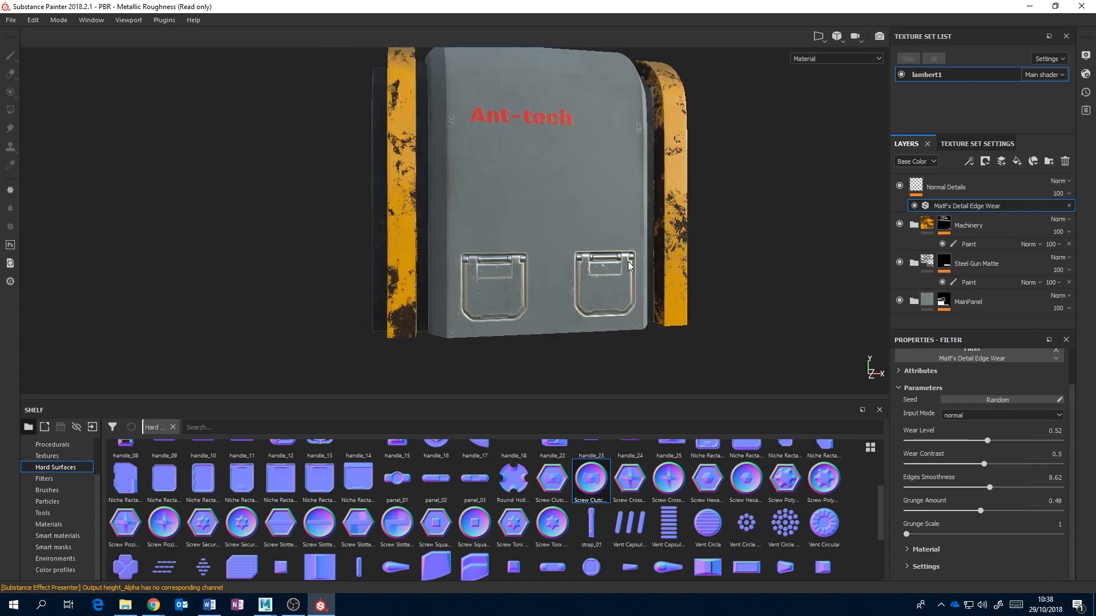
{"action": "middle_click_drag", "start_coordinate": [652, 186], "coordinate": [645, 260], "text": "alt"}
{"action": "left_click_drag", "start_coordinate": [645, 260], "coordinate": [616, 237], "text": "alt"}
On the Normal Details layer, stamp a Vent Capsule Horizontal normal at the main panel's upper-left corner with brush size about 28.7
{"action": "left_click", "coordinate": [936, 188]}
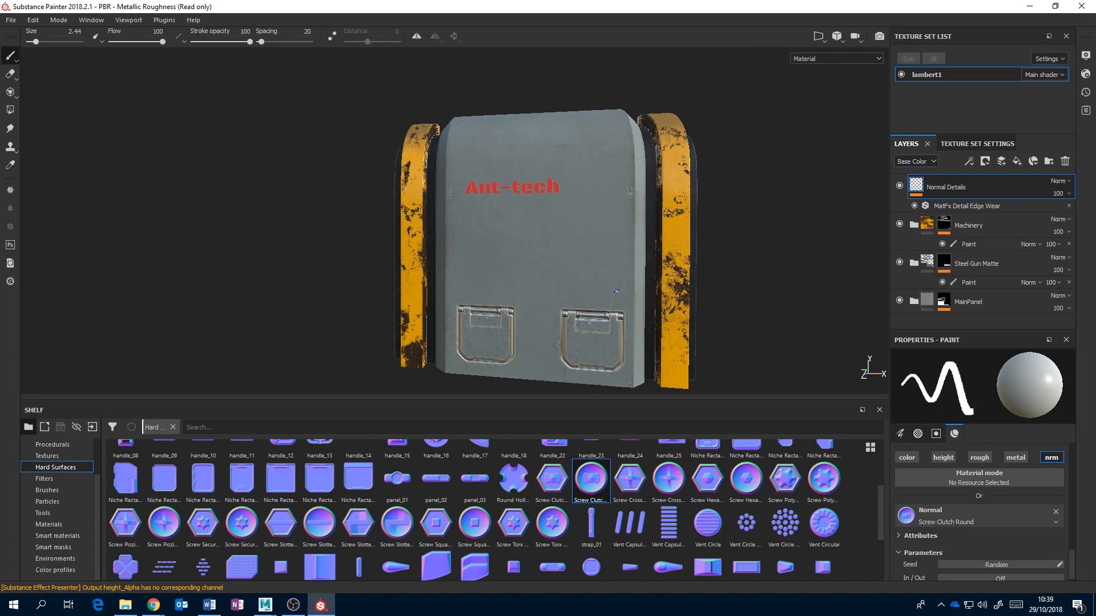
{"action": "left_click_drag", "start_coordinate": [629, 220], "coordinate": [667, 222], "text": "alt"}
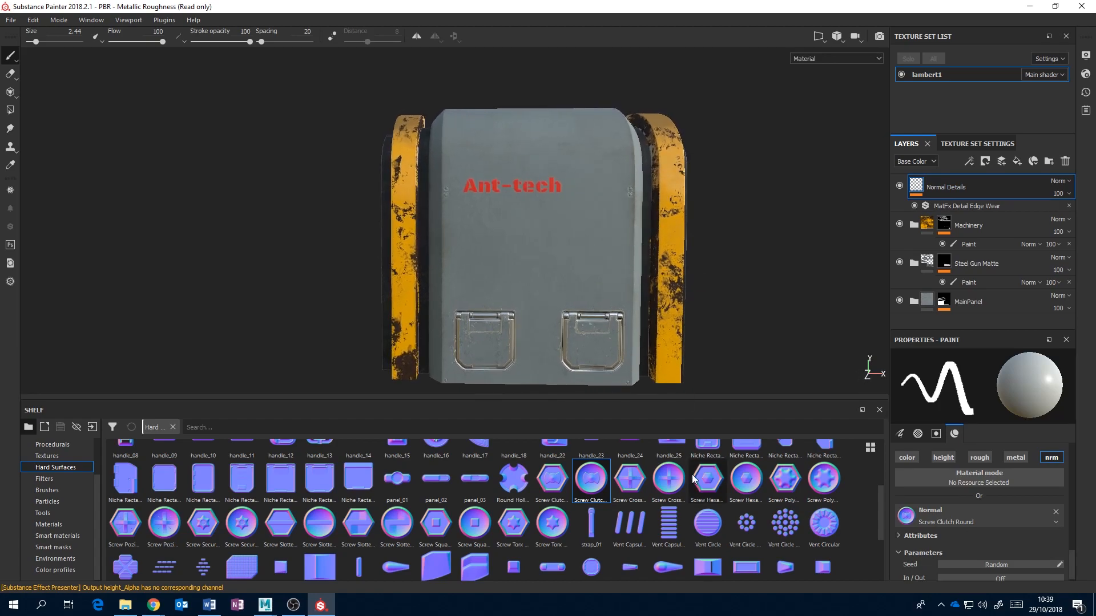
{"action": "left_click", "coordinate": [669, 526]}
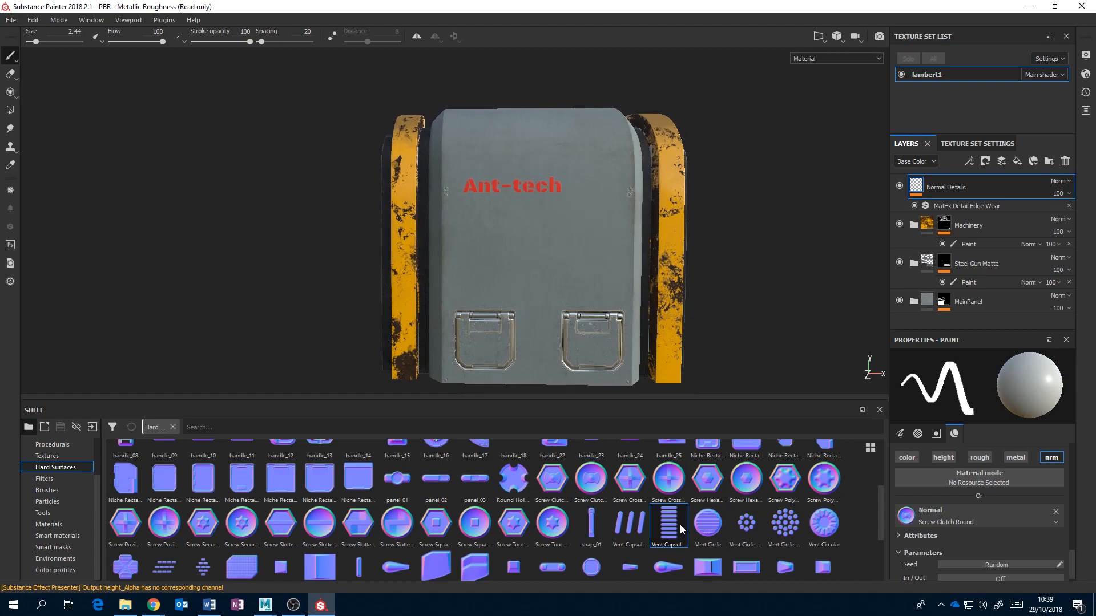
{"action": "left_click_drag", "start_coordinate": [670, 530], "coordinate": [949, 521]}
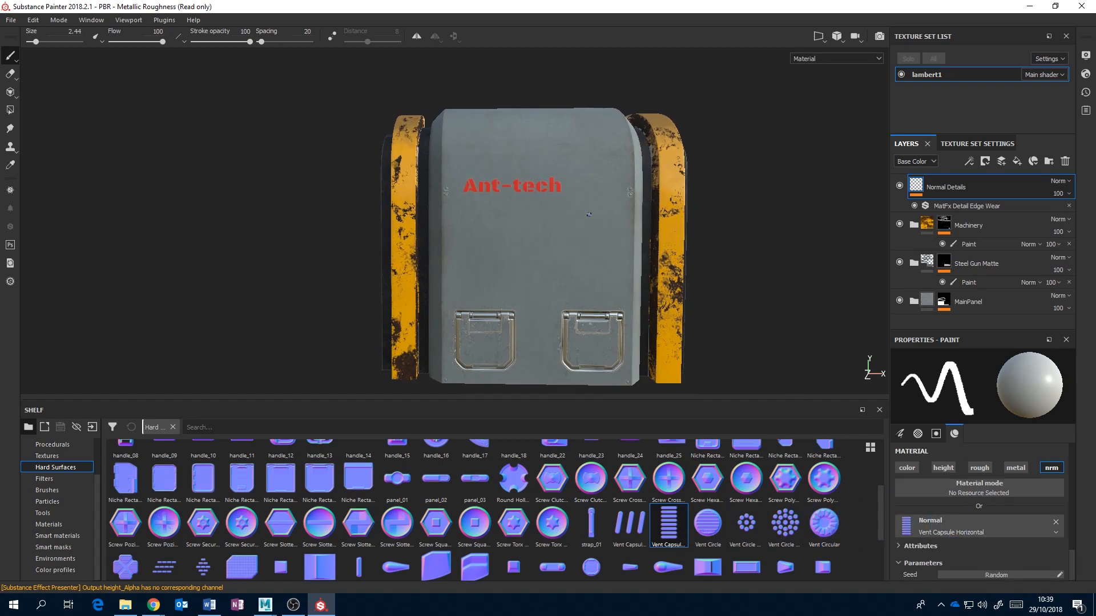
{"action": "right_click_drag", "start_coordinate": [569, 194], "coordinate": [597, 194], "text": "ctrl"}
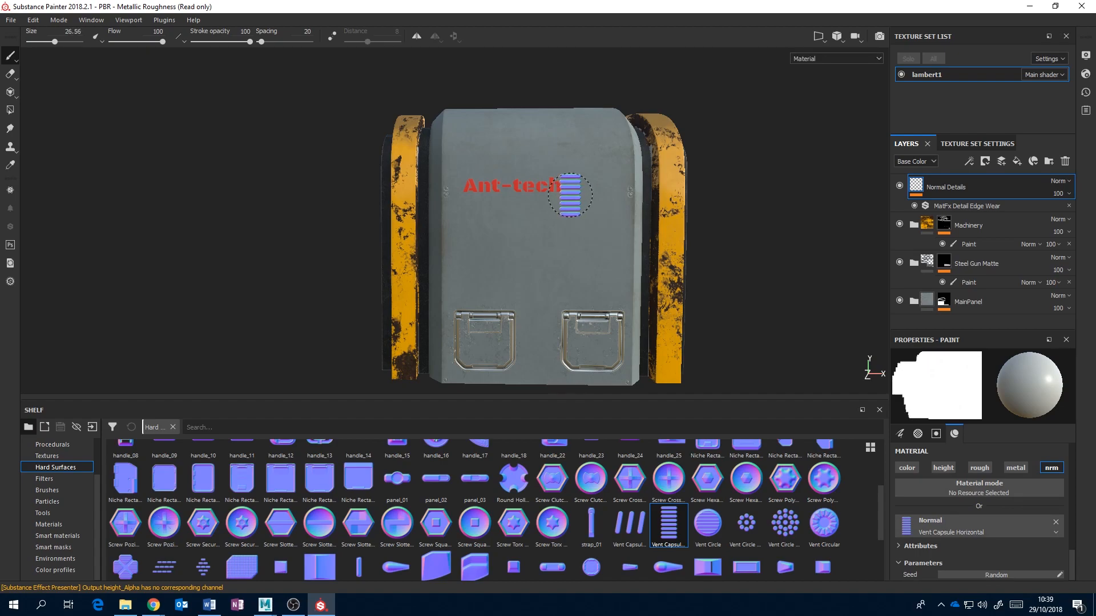
{"action": "mouse_move", "coordinate": [572, 141]}
{"action": "left_mouse_down", "text": "alt"}
{"action": "mouse_move", "coordinate": [575, 257]}
{"action": "mouse_move", "coordinate": [533, 314]}
{"action": "left_mouse_up", "text": "alt"}
{"action": "left_click", "coordinate": [420, 256]}
Inspect the stamped vent and the whole textured panel from close up and from several angles
{"action": "mouse_move", "coordinate": [521, 291]}
{"action": "left_mouse_down", "text": "alt"}
{"action": "mouse_move", "coordinate": [526, 273]}
{"action": "mouse_move", "coordinate": [568, 257]}
{"action": "mouse_move", "coordinate": [542, 263]}
{"action": "mouse_move", "coordinate": [591, 283]}
{"action": "mouse_move", "coordinate": [537, 217]}
{"action": "mouse_move", "coordinate": [571, 274]}
{"action": "left_mouse_up", "text": "alt"}
{"action": "scroll", "coordinate": [525, 272], "scroll_direction": "up", "scroll_amount": 5}
{"action": "scroll", "coordinate": [543, 233], "scroll_direction": "up", "scroll_amount": 1}
{"action": "scroll", "coordinate": [543, 232], "scroll_direction": "down", "scroll_amount": 4}
{"action": "middle_click_drag", "start_coordinate": [571, 274], "coordinate": [586, 317], "text": "alt"}
{"action": "mouse_move", "coordinate": [585, 294]}
{"action": "left_mouse_down", "text": "alt"}
{"action": "mouse_move", "coordinate": [552, 274]}
{"action": "mouse_move", "coordinate": [598, 293]}
{"action": "left_mouse_up", "text": "alt"}
{"action": "middle_click_drag", "start_coordinate": [598, 294], "coordinate": [588, 235], "text": "alt"}
{"action": "scroll", "coordinate": [588, 234], "scroll_direction": "up", "scroll_amount": 3}
{"action": "left_click_drag", "start_coordinate": [581, 242], "coordinate": [543, 256], "text": "alt"}
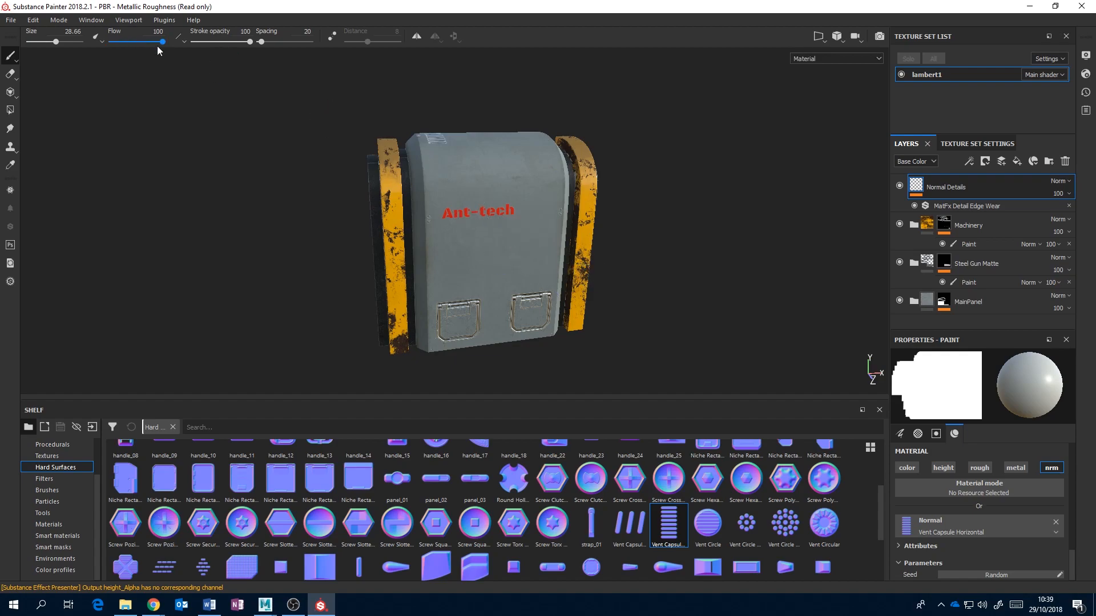
{"action": "left_click_drag", "start_coordinate": [406, 170], "coordinate": [387, 162], "text": "alt"}
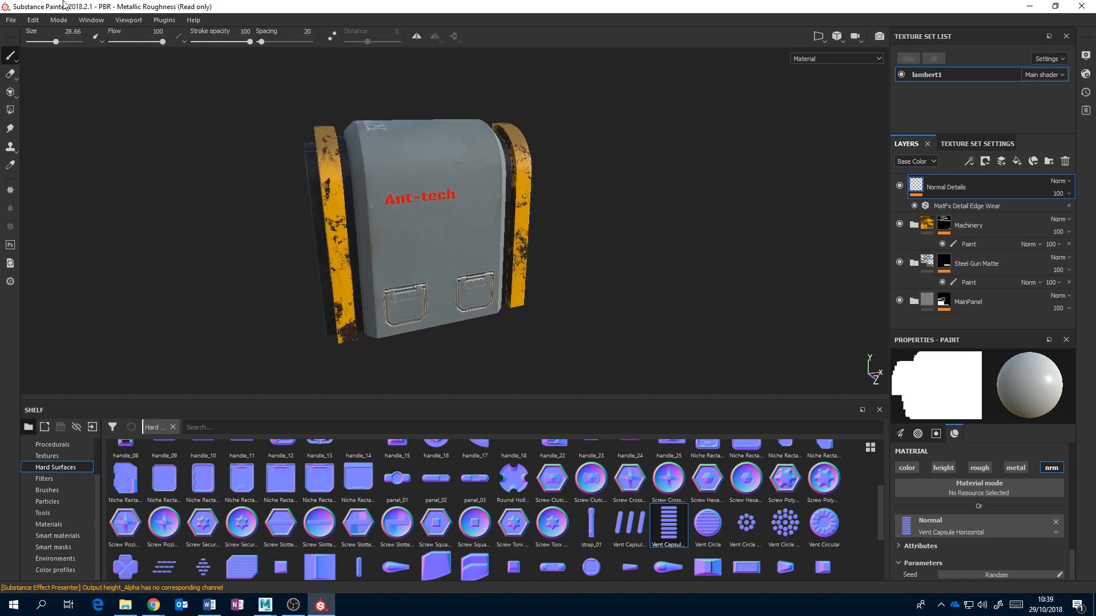
Start a texture export, expand the lambert1 map list and choose the Arnold 5 (AiStandard)_copy configuration
{"action": "left_click", "coordinate": [11, 21]}
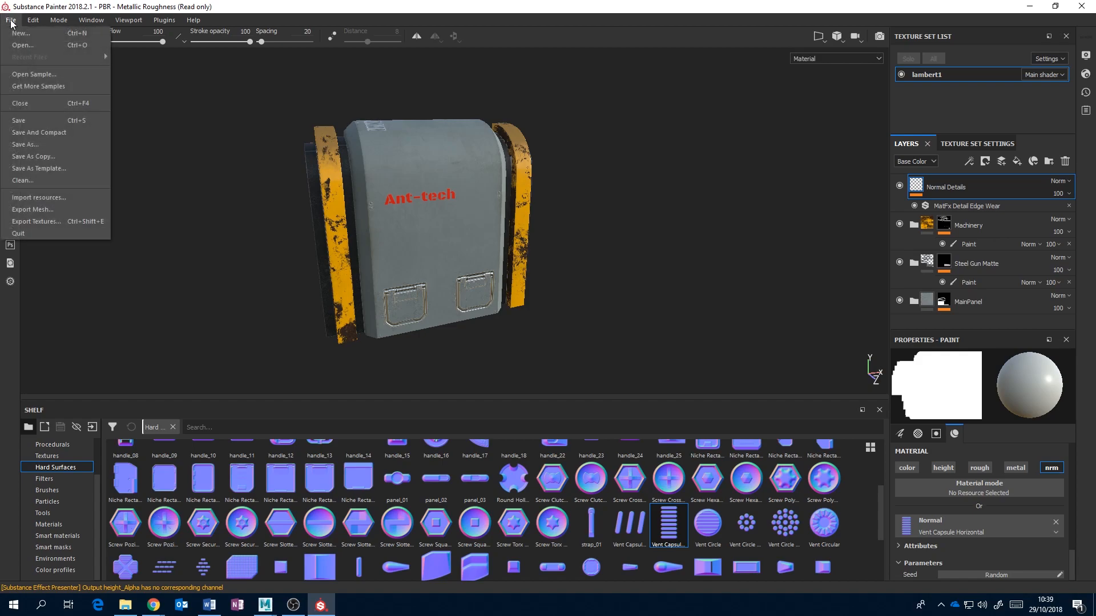
{"action": "left_click", "coordinate": [55, 221]}
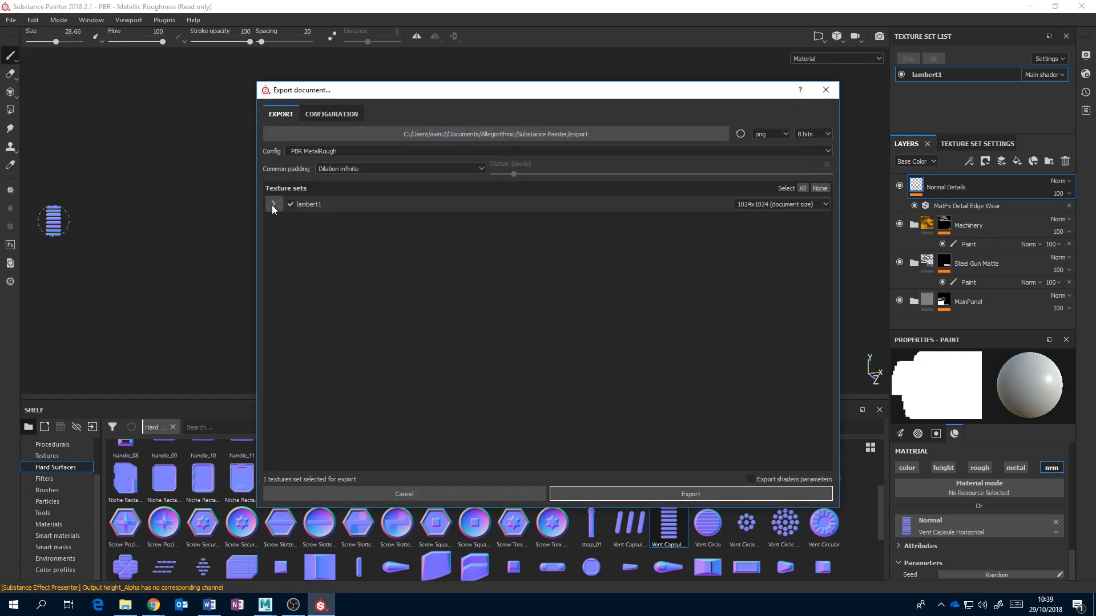
{"action": "left_click", "coordinate": [273, 204]}
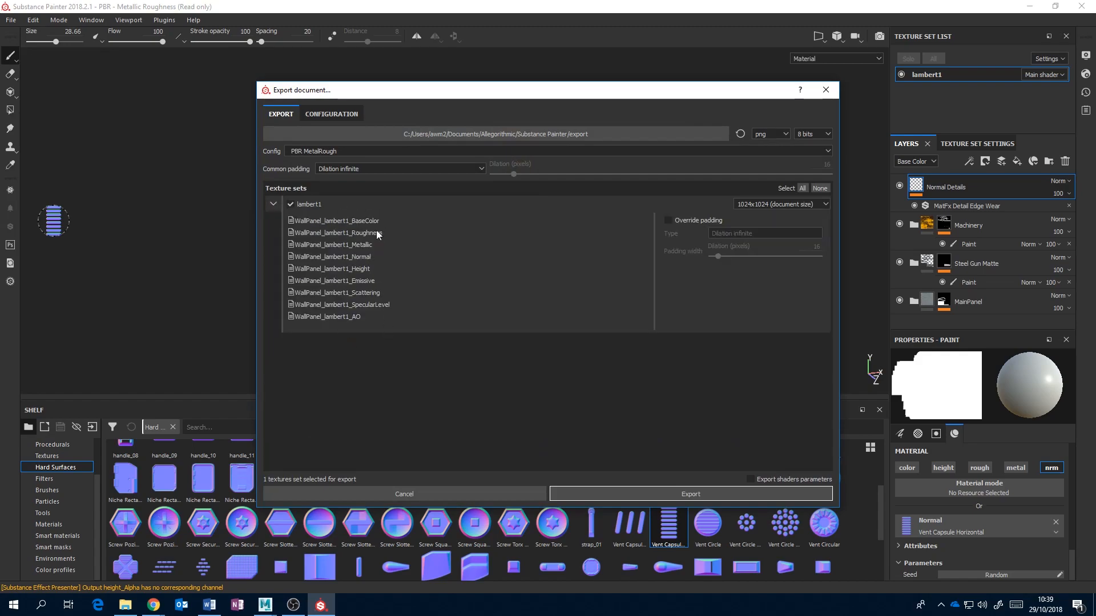
{"action": "left_click", "coordinate": [622, 150]}
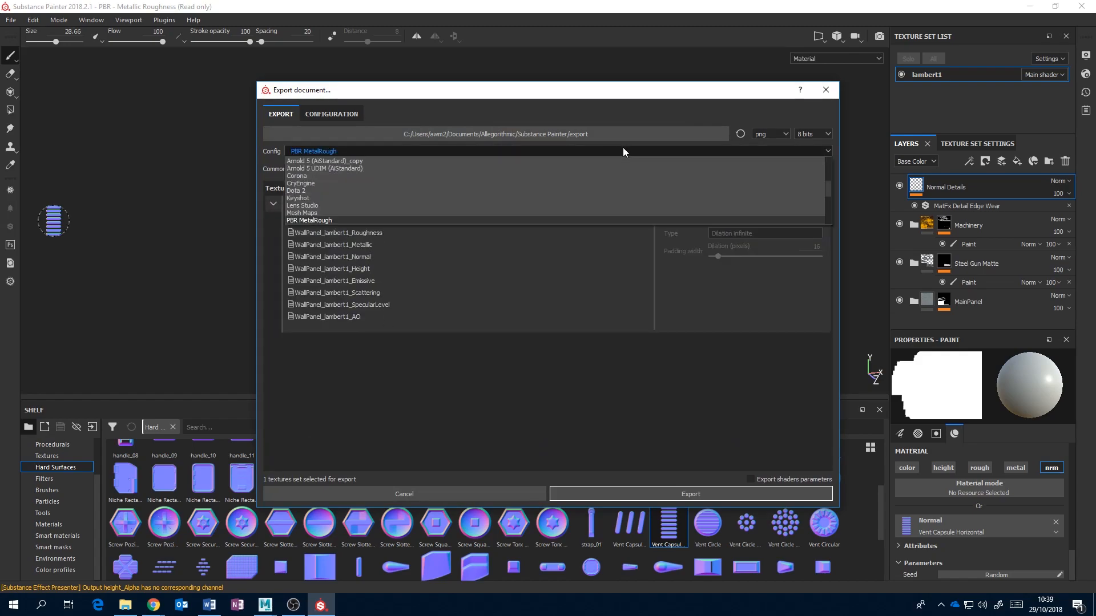
{"action": "left_click", "coordinate": [486, 160]}
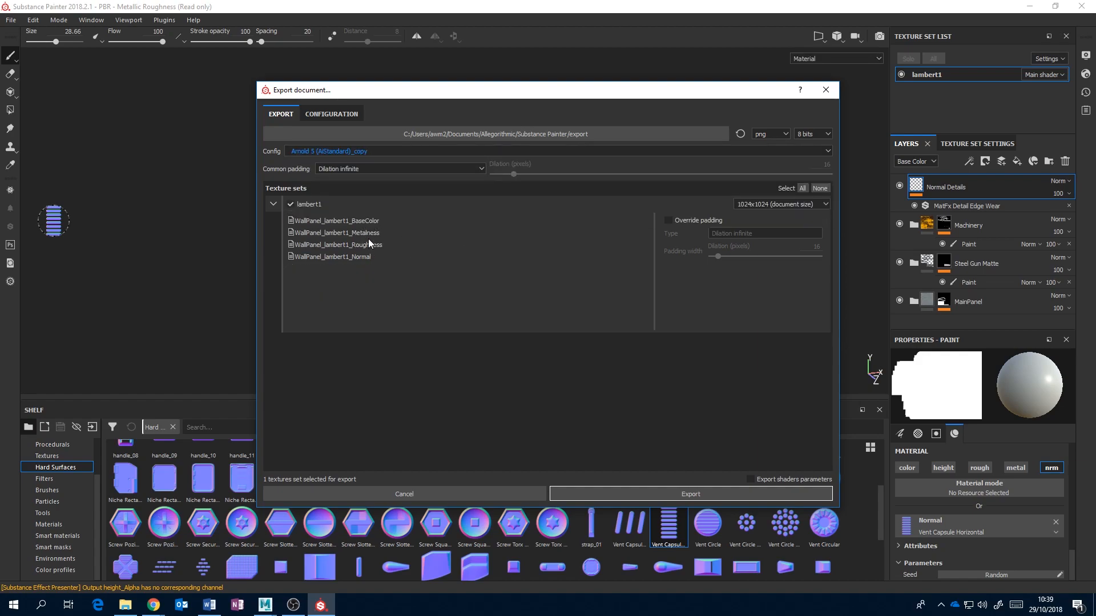
Examine the output maps of the Arnold 5 (AiStandard) preset in the export configuration
{"action": "left_click", "coordinate": [339, 113]}
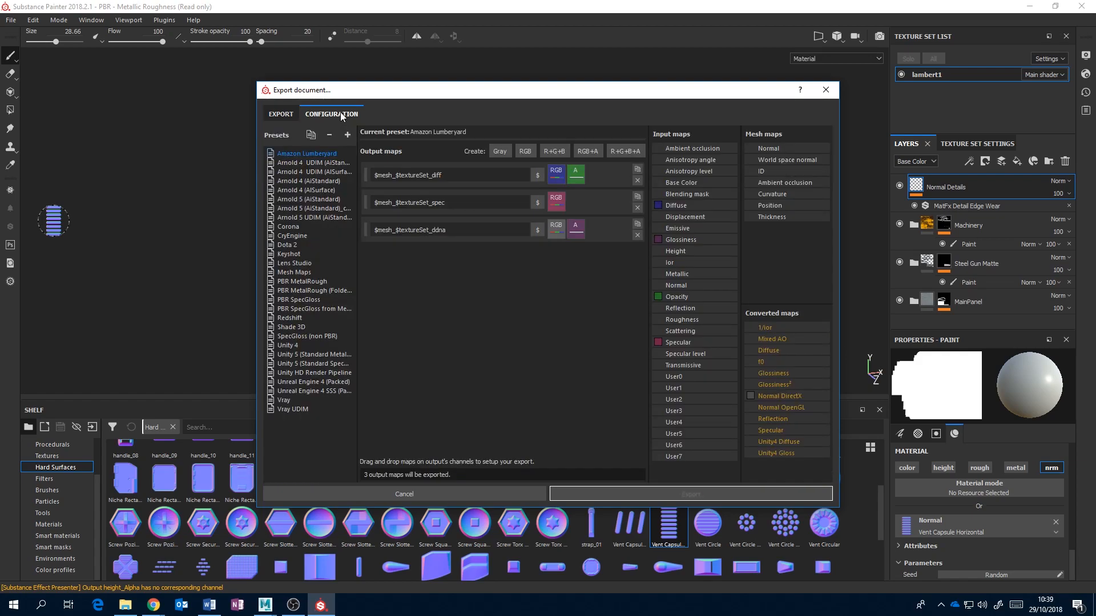
{"action": "left_click_drag", "start_coordinate": [358, 165], "coordinate": [414, 182]}
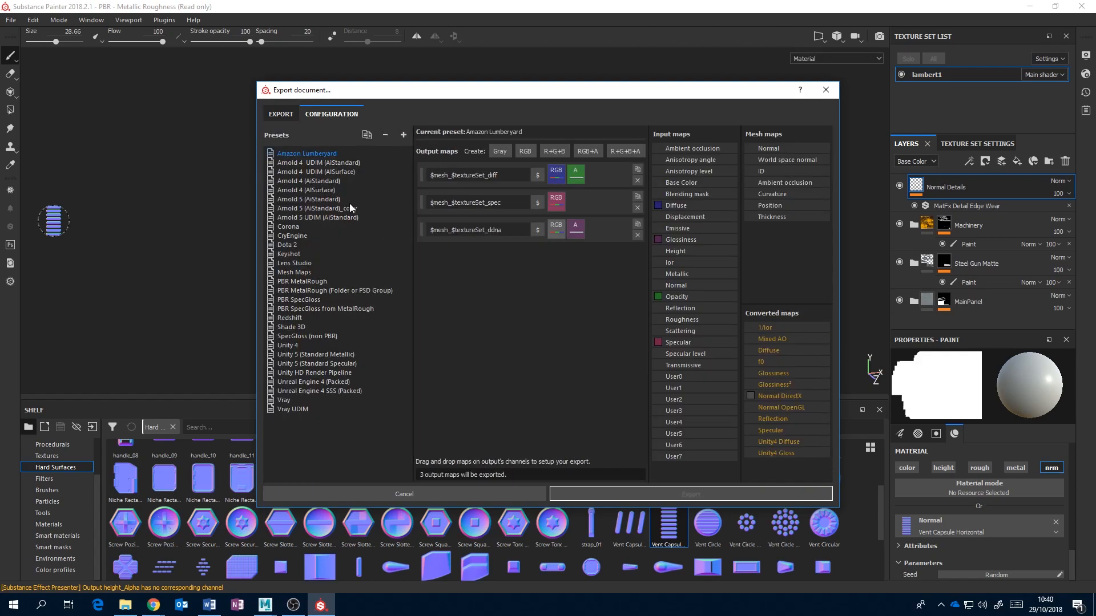
{"action": "left_click", "coordinate": [307, 200]}
{"action": "right_click", "coordinate": [307, 201]}
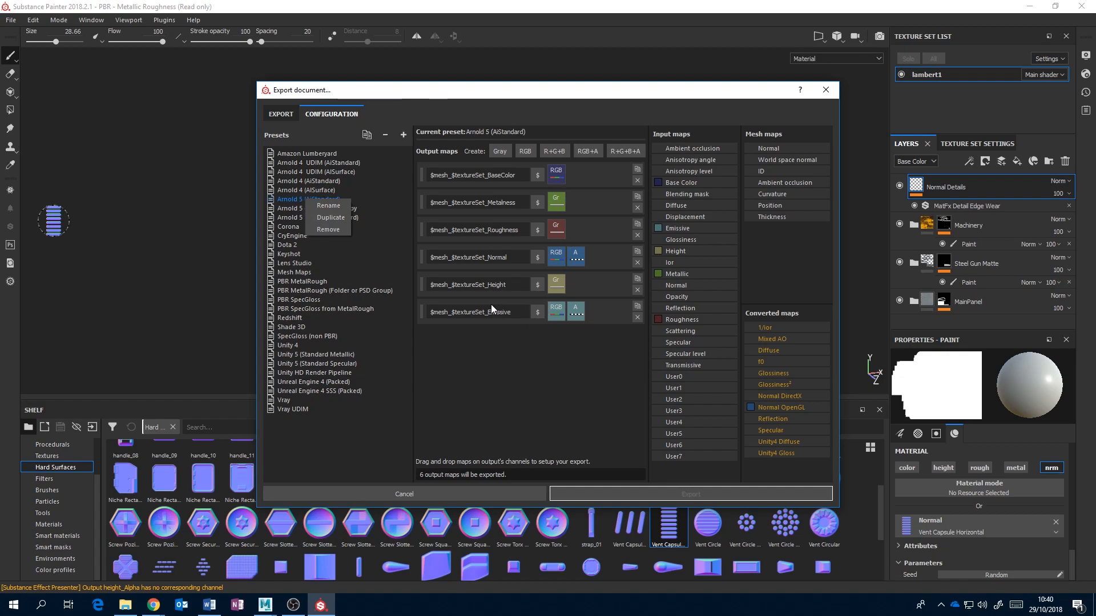
Set the texture export folder to the sourceimages folder of the Maya project under Documents
{"action": "left_click", "coordinate": [281, 114]}
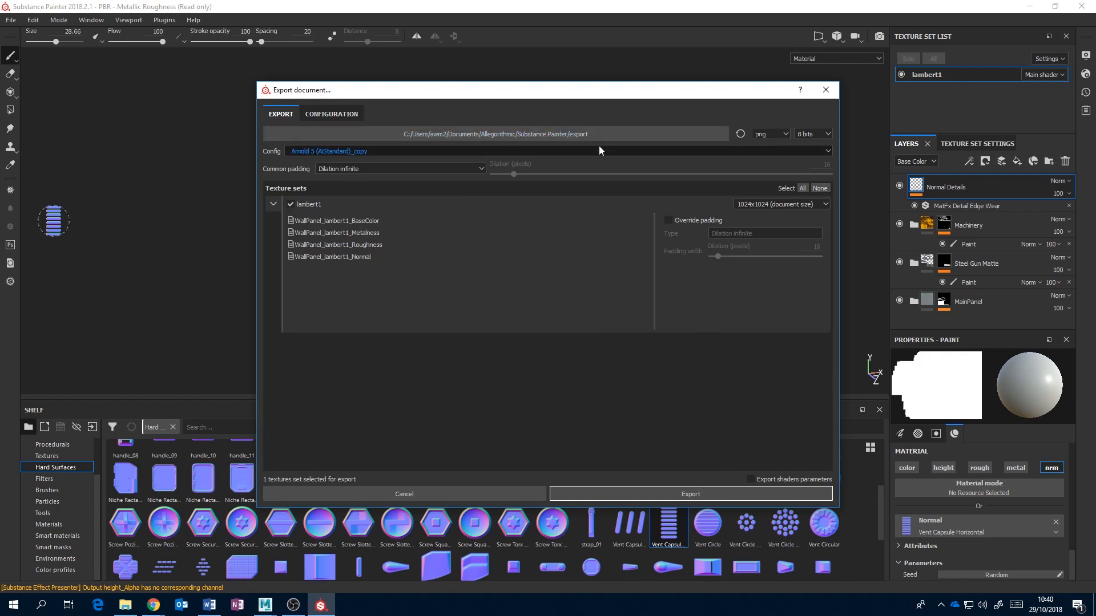
{"action": "left_click", "coordinate": [575, 137]}
{"action": "left_click", "coordinate": [574, 136]}
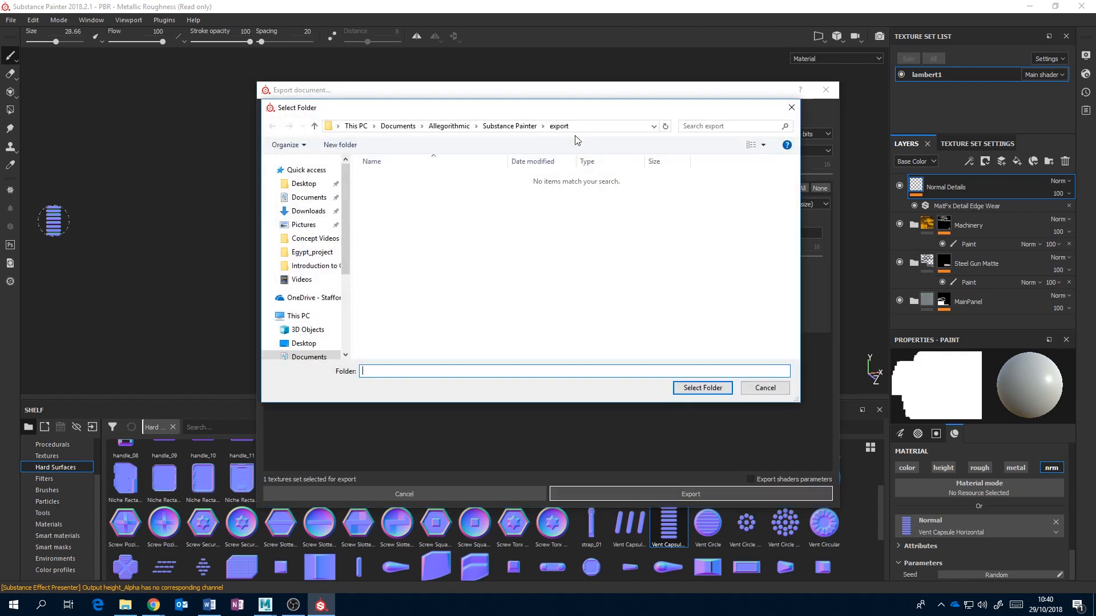
{"action": "left_click", "coordinate": [309, 197]}
{"action": "left_click", "coordinate": [383, 227]}
{"action": "double_click", "coordinate": [384, 227]}
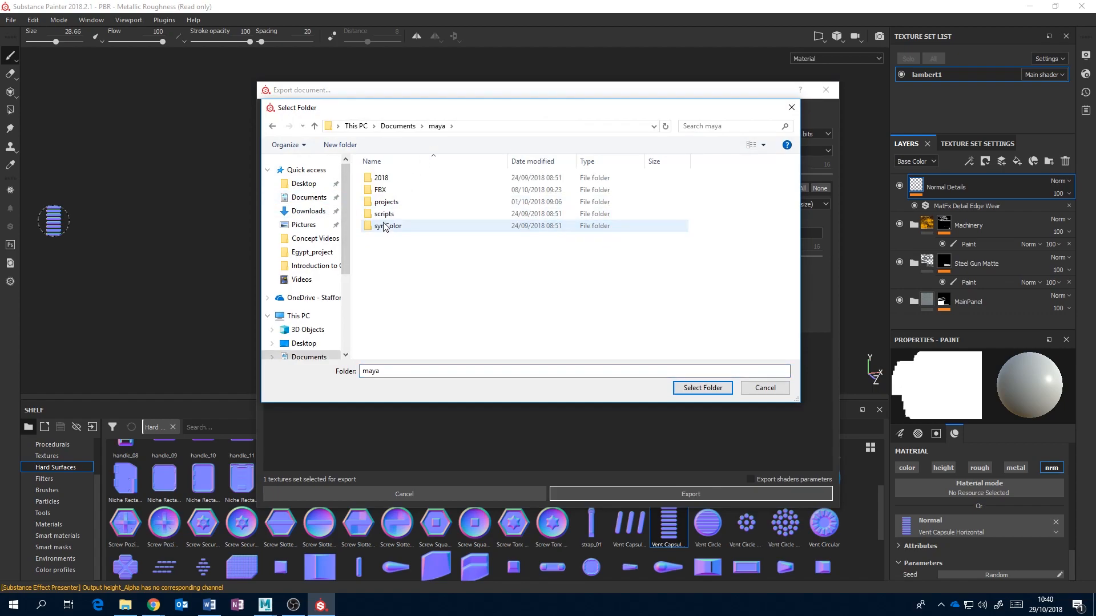
{"action": "left_click", "coordinate": [389, 202]}
{"action": "double_click", "coordinate": [388, 202]}
{"action": "left_click", "coordinate": [393, 178]}
{"action": "double_click", "coordinate": [394, 178]}
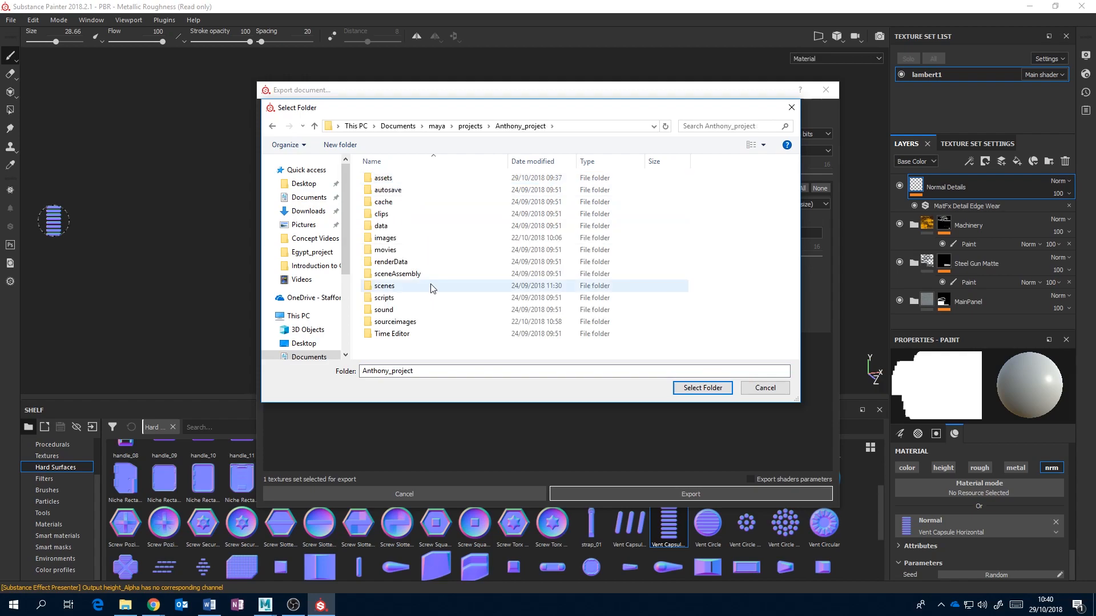
{"action": "double_click", "coordinate": [403, 322]}
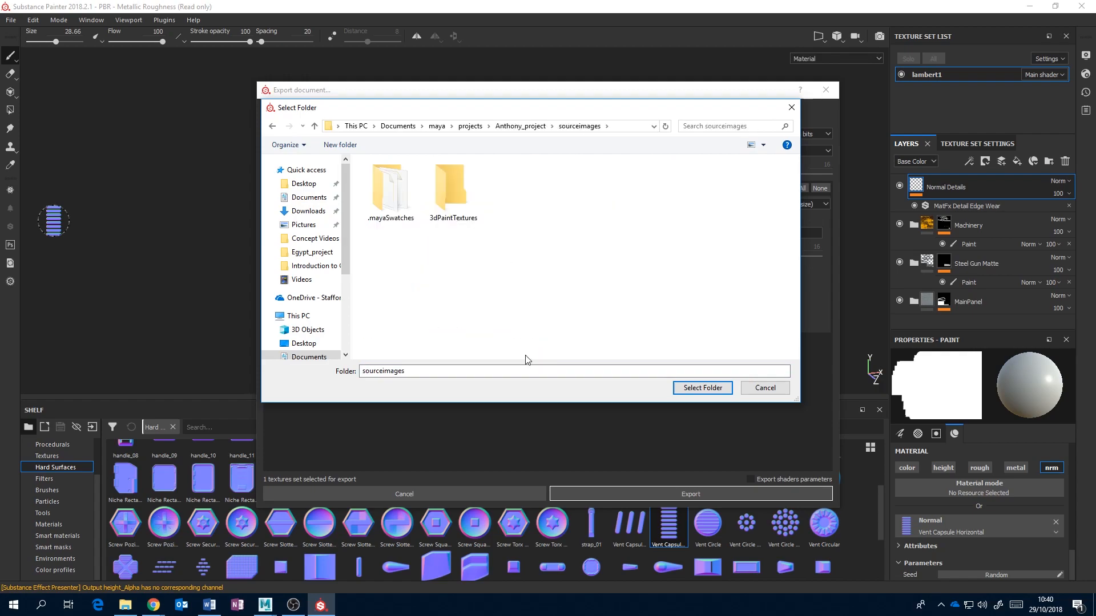
{"action": "left_click", "coordinate": [702, 388]}
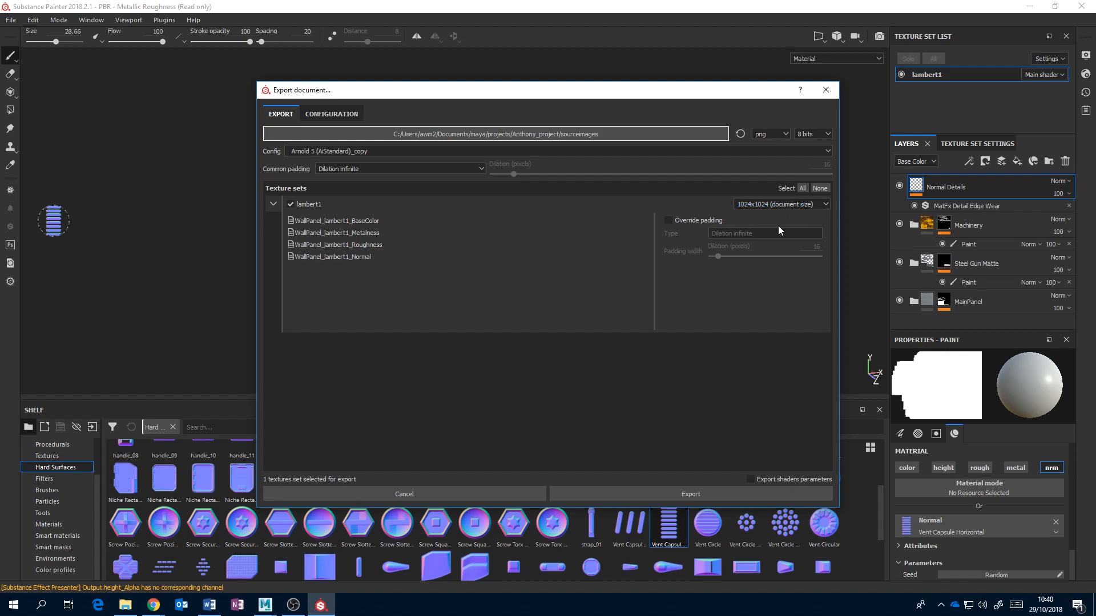
Export the lambert1 texture maps and open the folder that contains them
{"action": "left_click", "coordinate": [637, 494]}
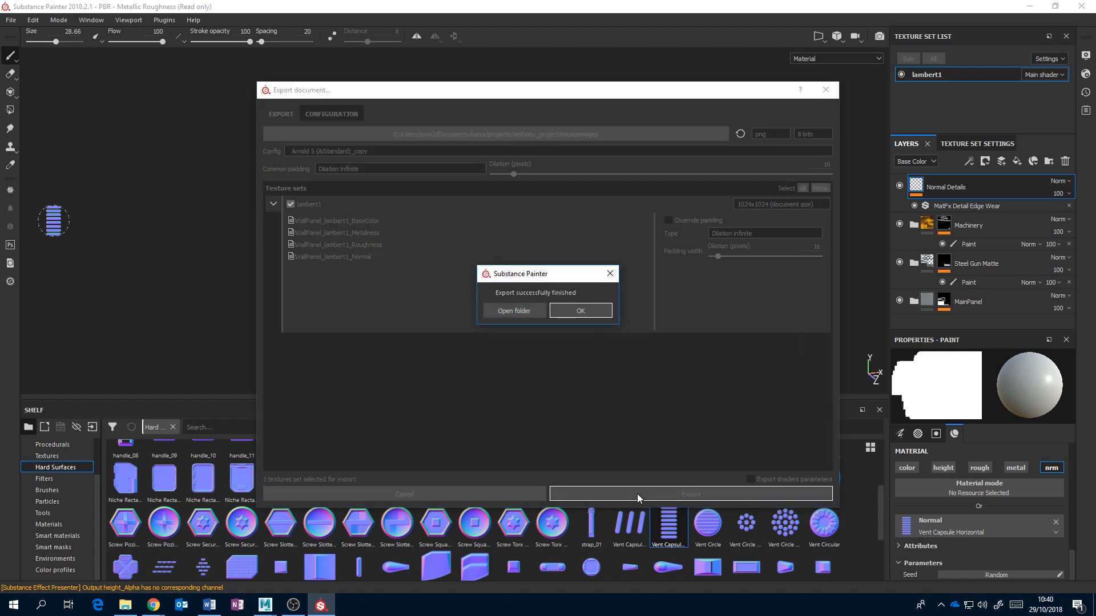
{"action": "left_click", "coordinate": [514, 311]}
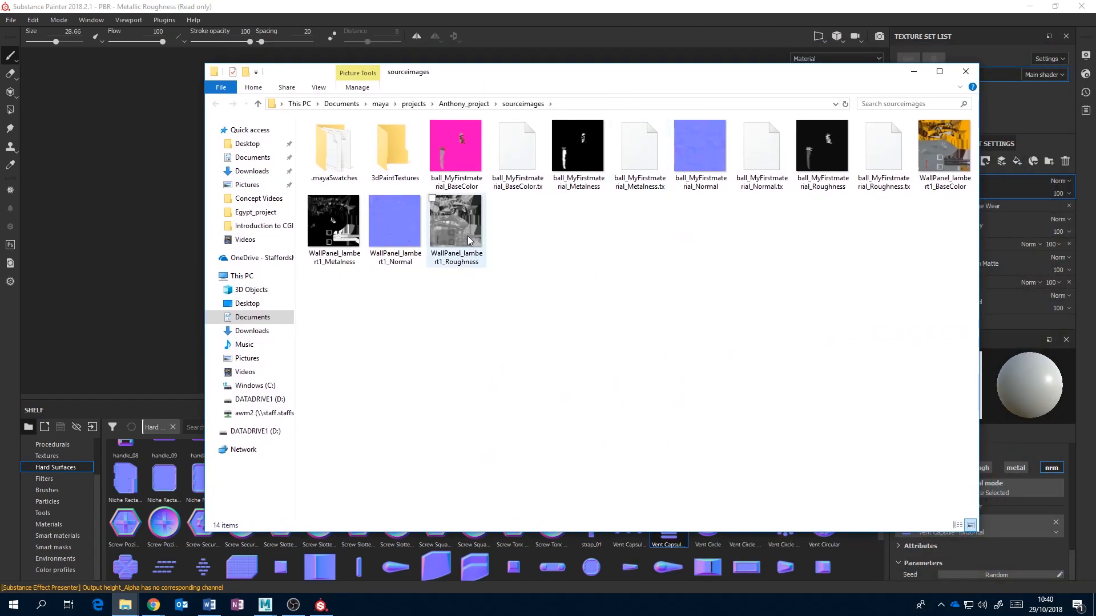
Switch to Maya and assign a new aiStandardSurface material to the pPlane1 wall panel
{"action": "mouse_move", "coordinate": [264, 605]}
{"action": "left_click", "coordinate": [332, 549]}
{"action": "left_click_drag", "start_coordinate": [476, 216], "coordinate": [546, 269], "text": "alt"}
{"action": "left_click_drag", "start_coordinate": [643, 237], "coordinate": [666, 252]}
{"action": "left_click", "coordinate": [574, 288]}
{"action": "right_click_drag", "start_coordinate": [547, 275], "coordinate": [559, 574]}
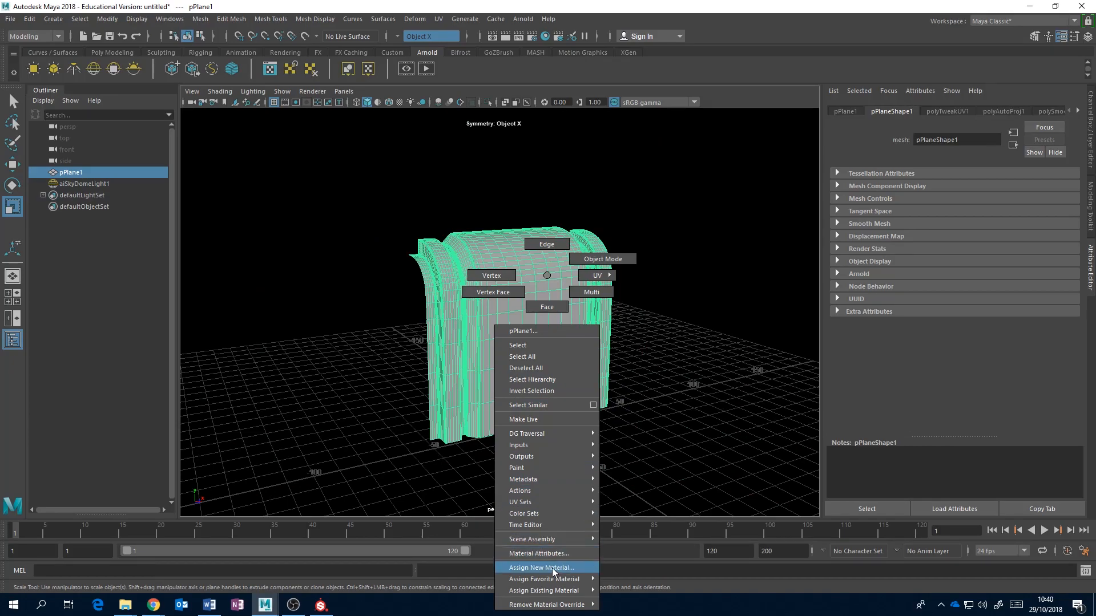
{"action": "right_click_drag", "start_coordinate": [554, 569], "coordinate": [553, 570]}
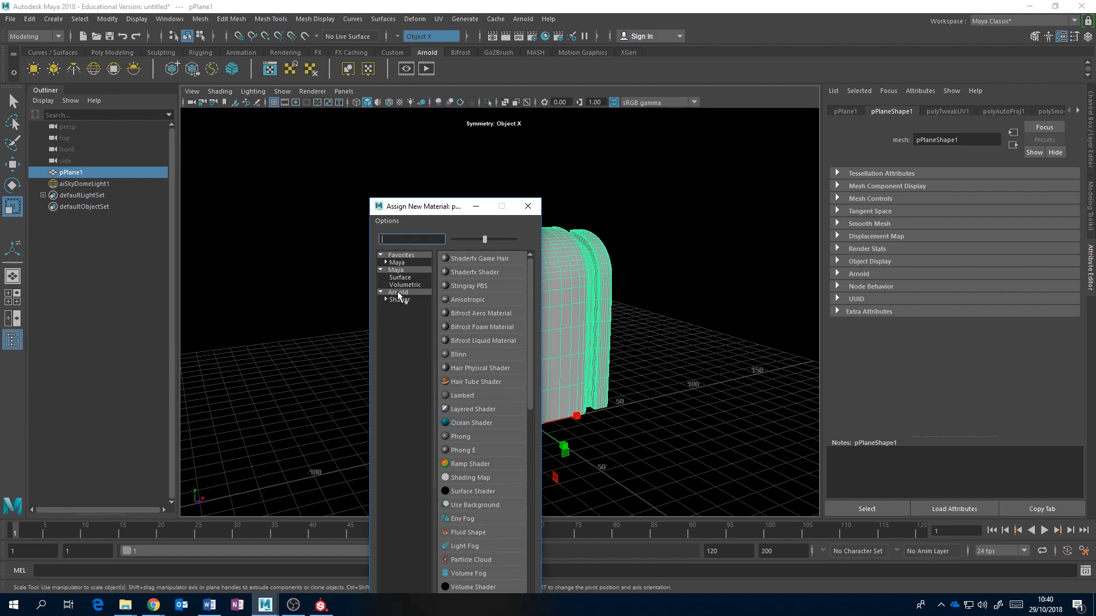
{"action": "left_click", "coordinate": [398, 294]}
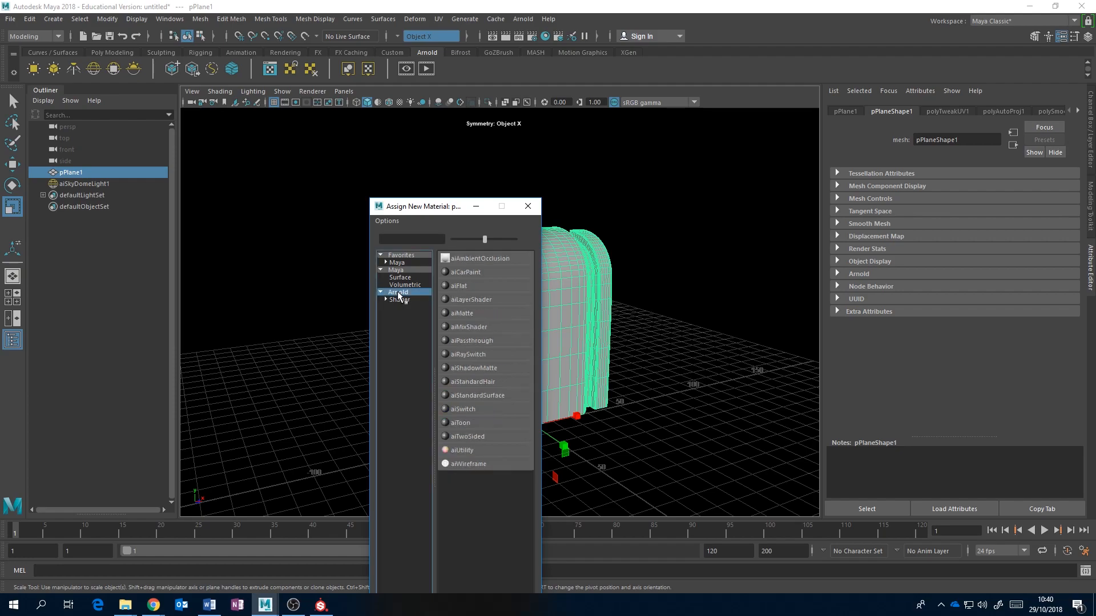
{"action": "left_click", "coordinate": [476, 395]}
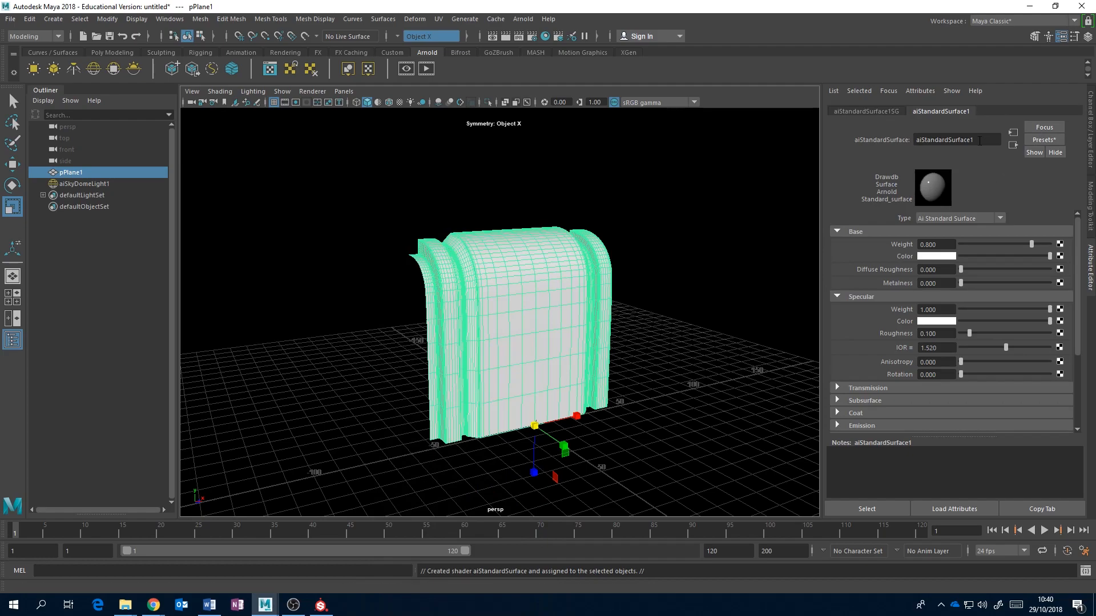
Rename the new material WallPanelMAT and set its base weight to 1
{"action": "left_click_drag", "start_coordinate": [978, 140], "coordinate": [911, 143]}
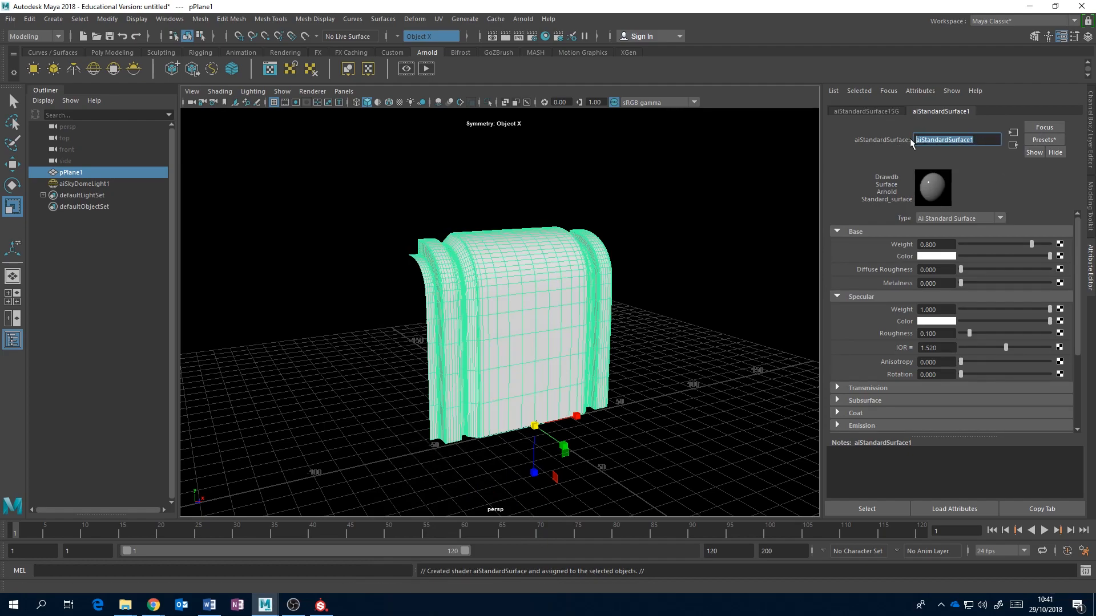
{"action": "type", "text": "WallPanelMAT"}
{"action": "key", "text": "Return"}
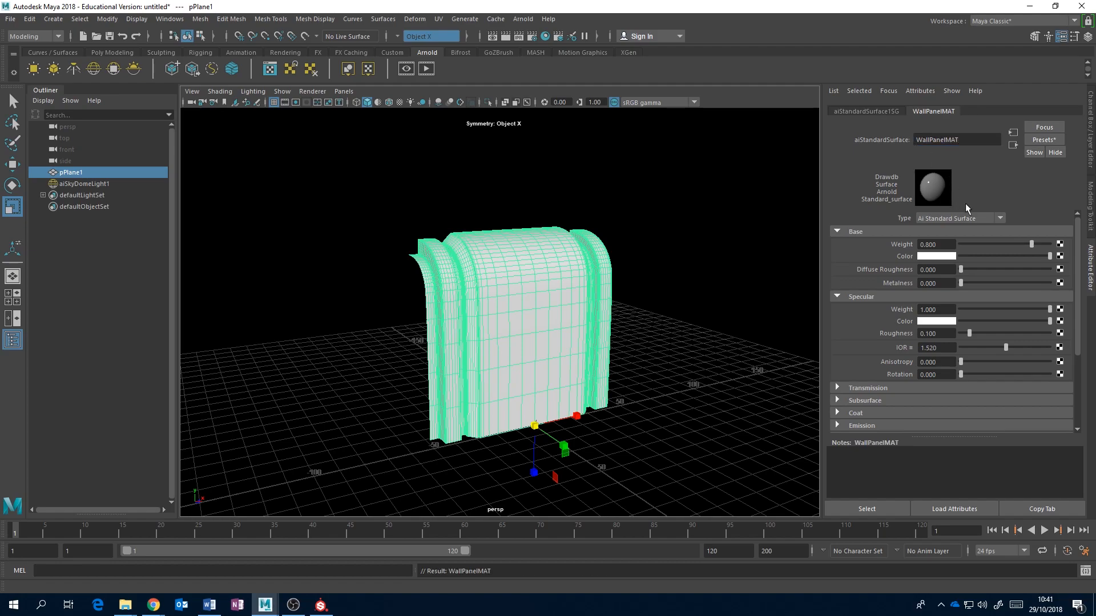
{"action": "left_click_drag", "start_coordinate": [1034, 247], "coordinate": [1058, 245]}
Connect WallPanel_lambert1_BaseColor.png as a file texture to the material's base color and display textures in the viewport
{"action": "left_click", "coordinate": [1060, 256]}
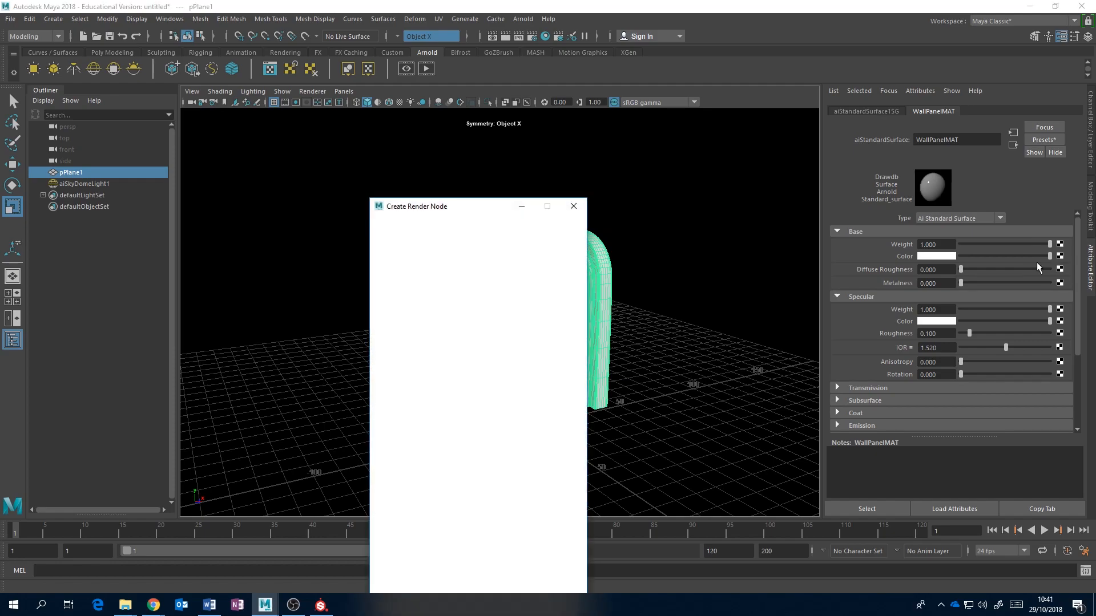
{"action": "left_click", "coordinate": [471, 300]}
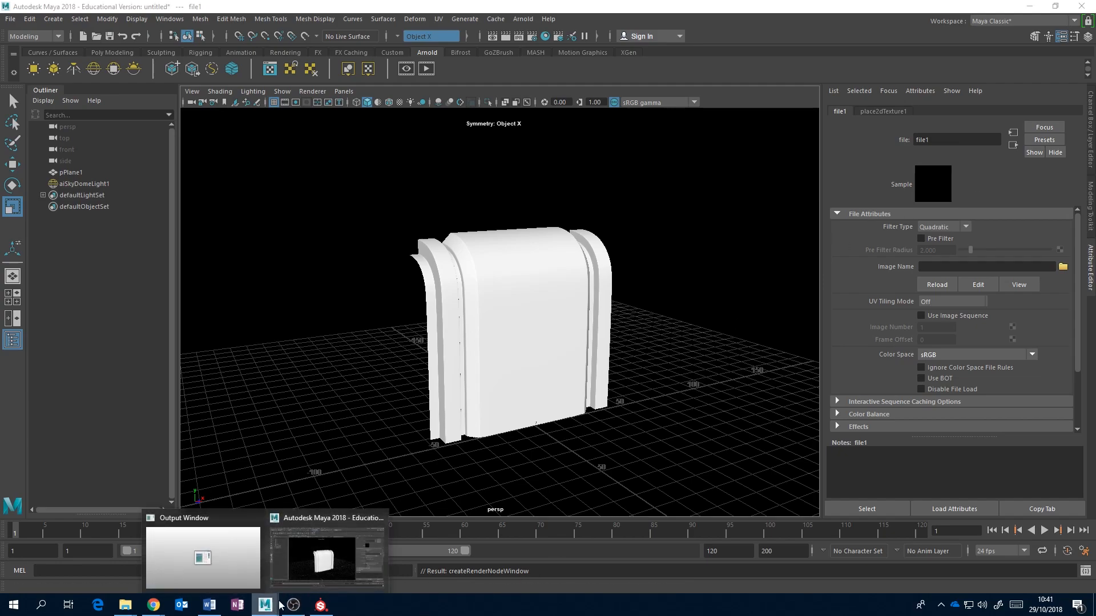
{"action": "left_click", "coordinate": [1063, 268]}
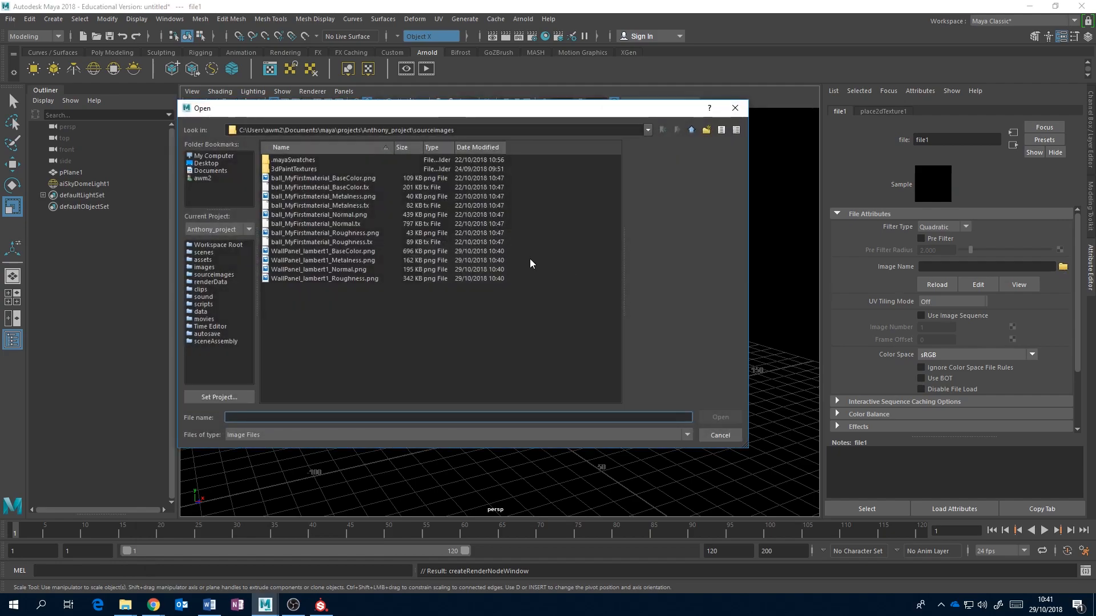
{"action": "left_click", "coordinate": [326, 252]}
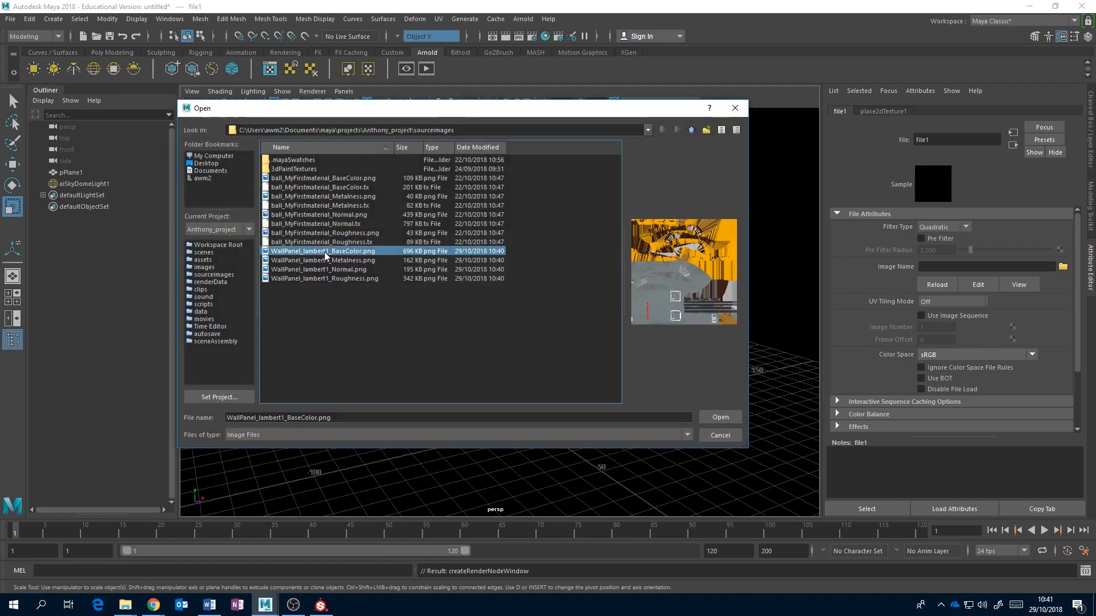
{"action": "left_click", "coordinate": [719, 417]}
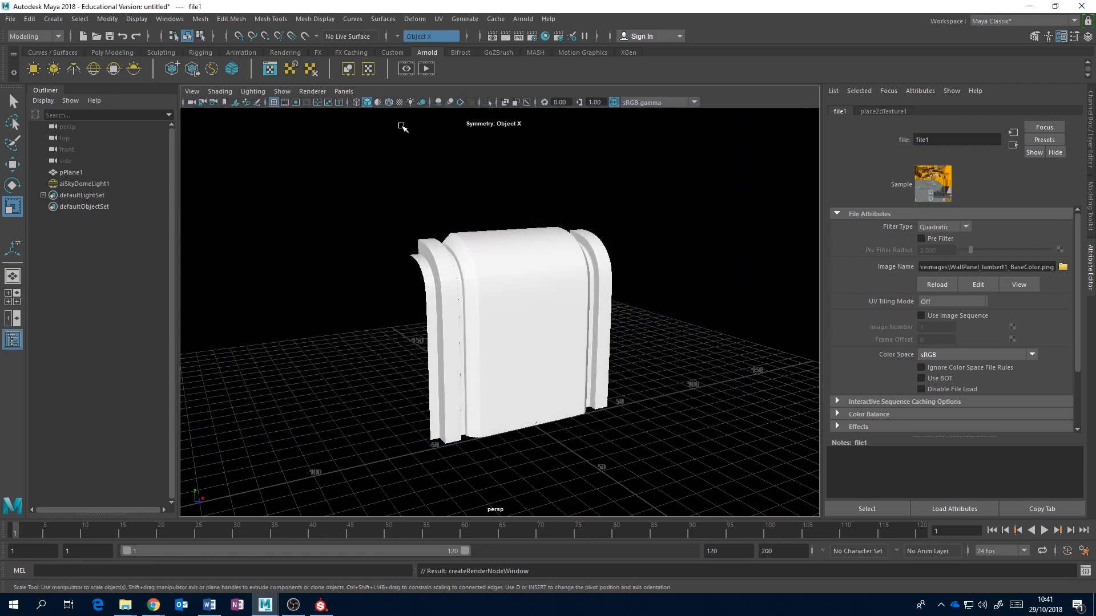
{"action": "left_click", "coordinate": [401, 103]}
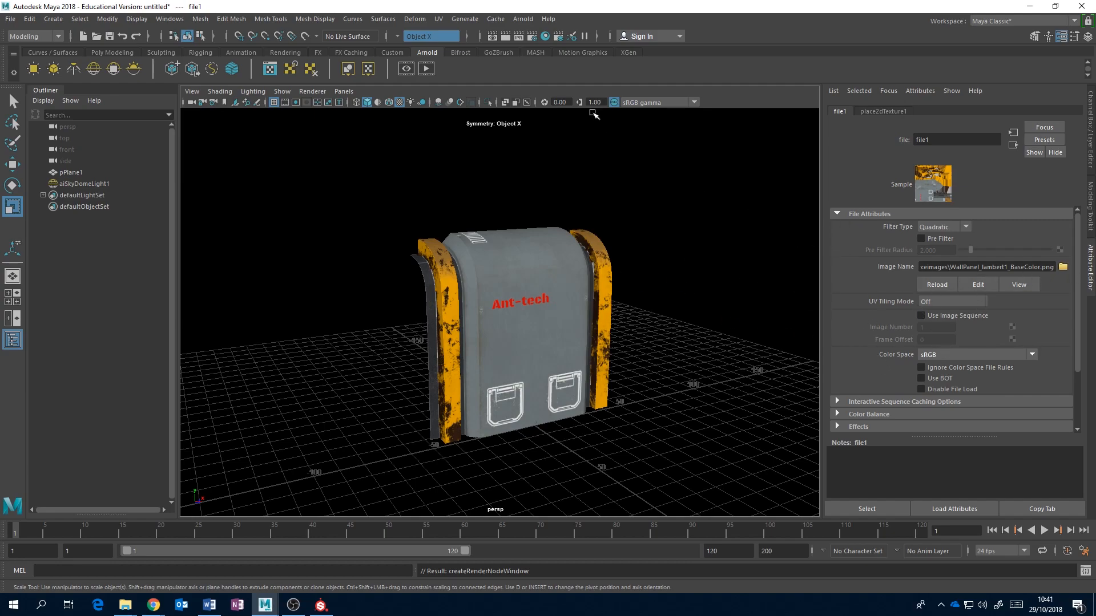
Open the Hypershade and graph the input and output connections of WallPanelMAT
{"action": "left_click", "coordinate": [546, 39]}
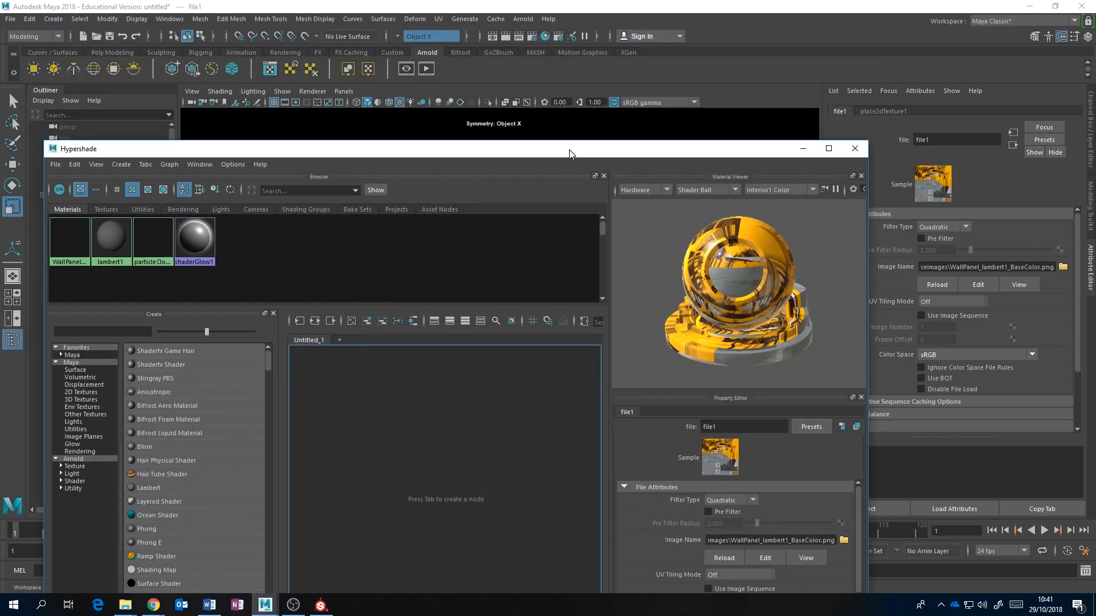
{"action": "left_click_drag", "start_coordinate": [553, 149], "coordinate": [622, 73]}
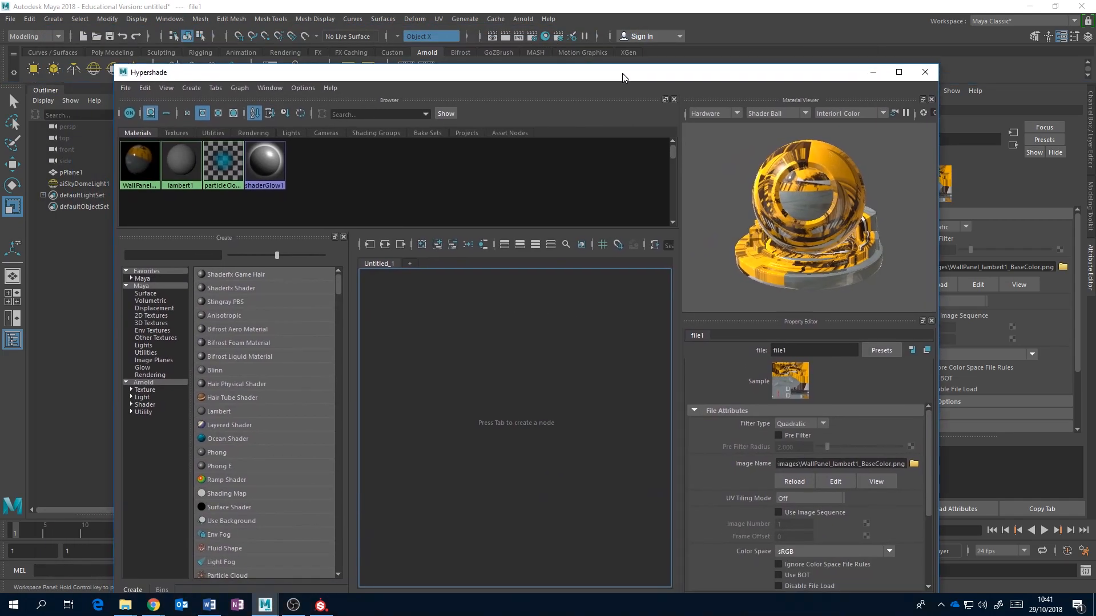
{"action": "left_click", "coordinate": [140, 163]}
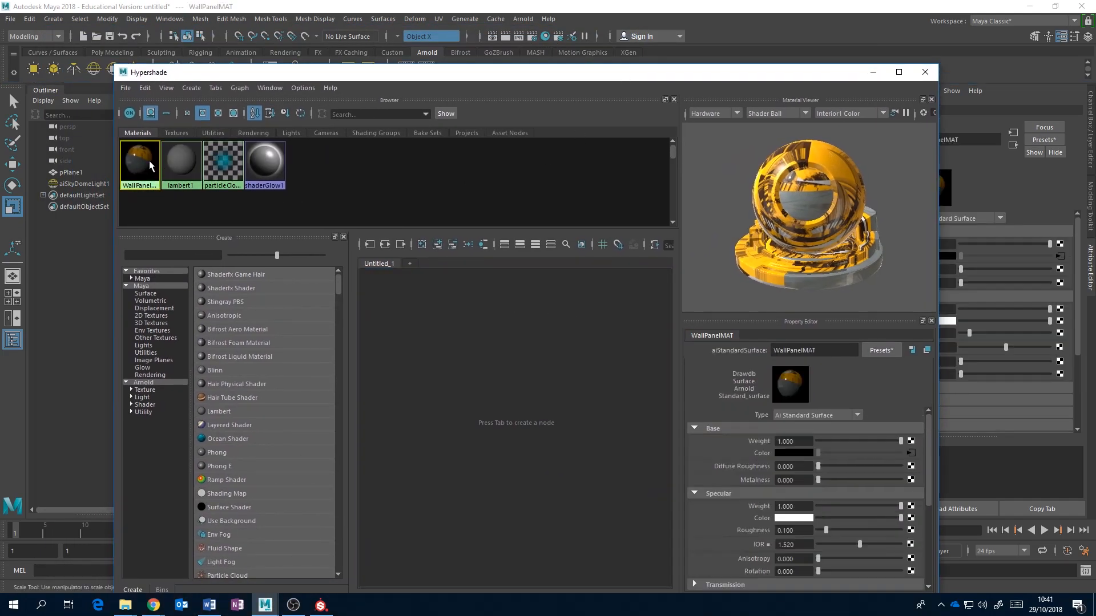
{"action": "left_click", "coordinate": [384, 246]}
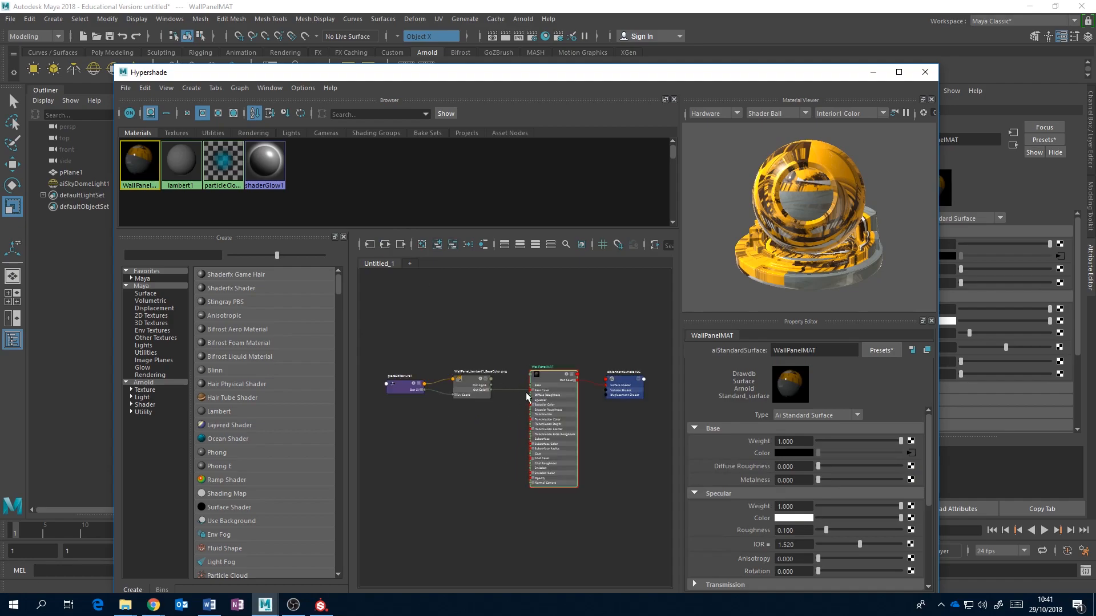
Connect WallPanel_lambert1_Metalness.png as a file texture to the material's base metalness
{"action": "left_click", "coordinate": [911, 480]}
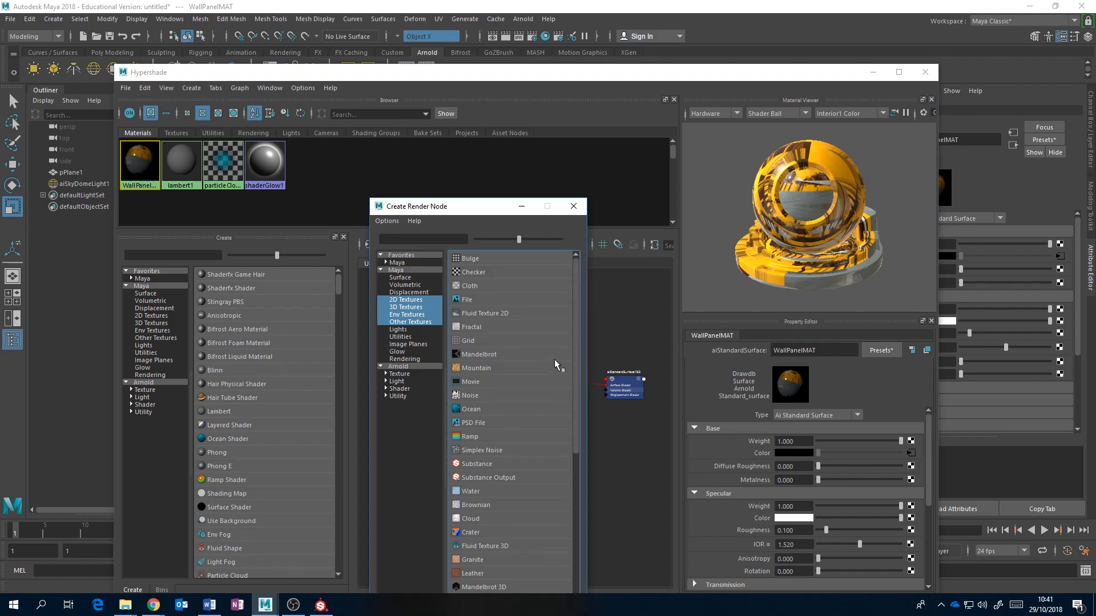
{"action": "left_click", "coordinate": [471, 300]}
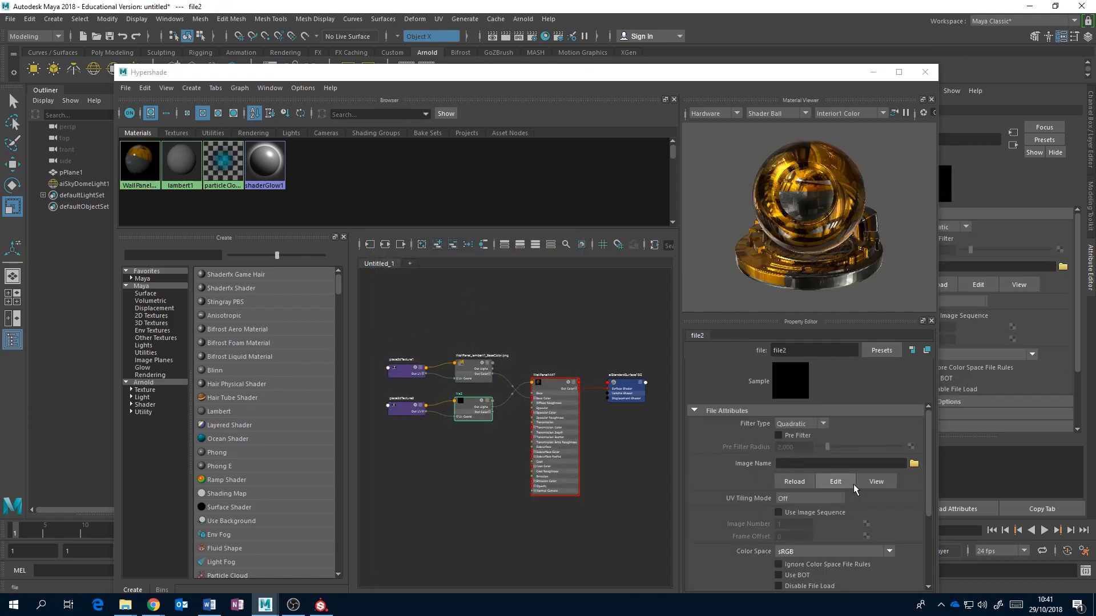
{"action": "left_click", "coordinate": [913, 464]}
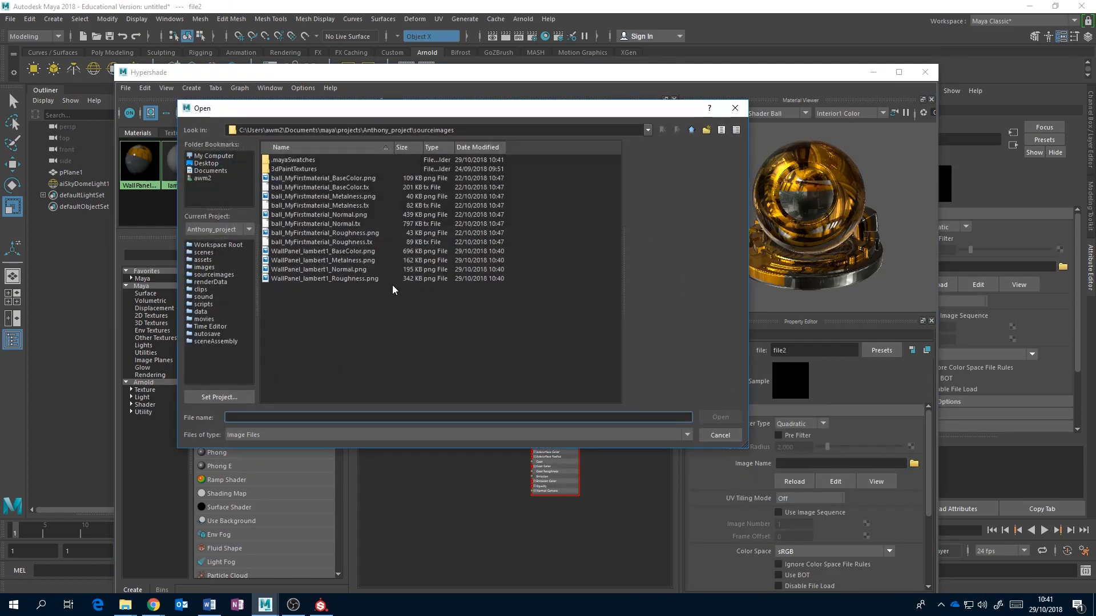
{"action": "left_click", "coordinate": [356, 262]}
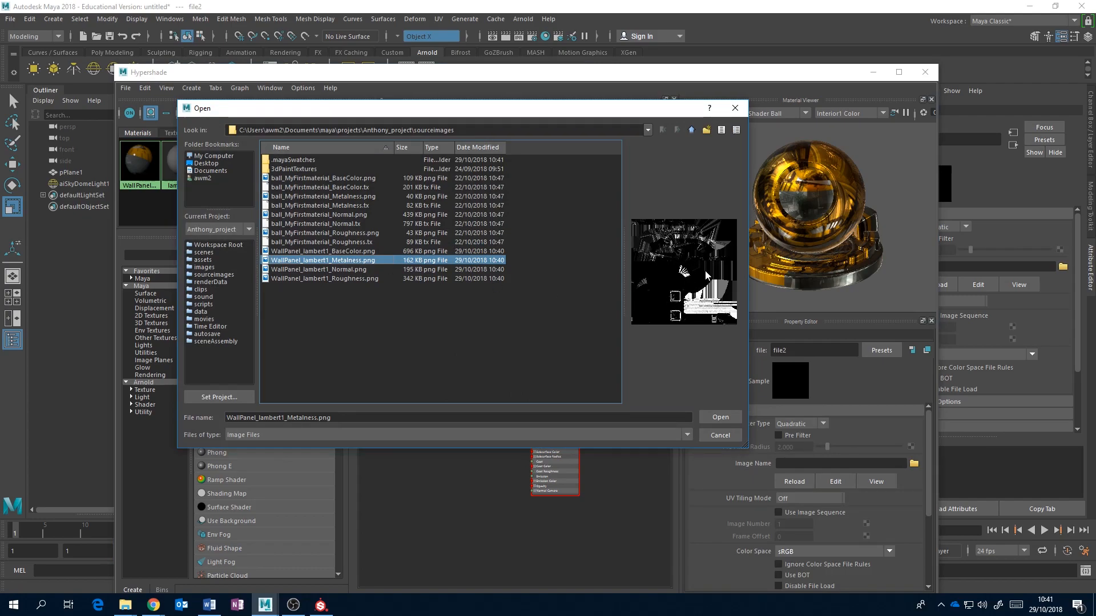
{"action": "left_click", "coordinate": [722, 417]}
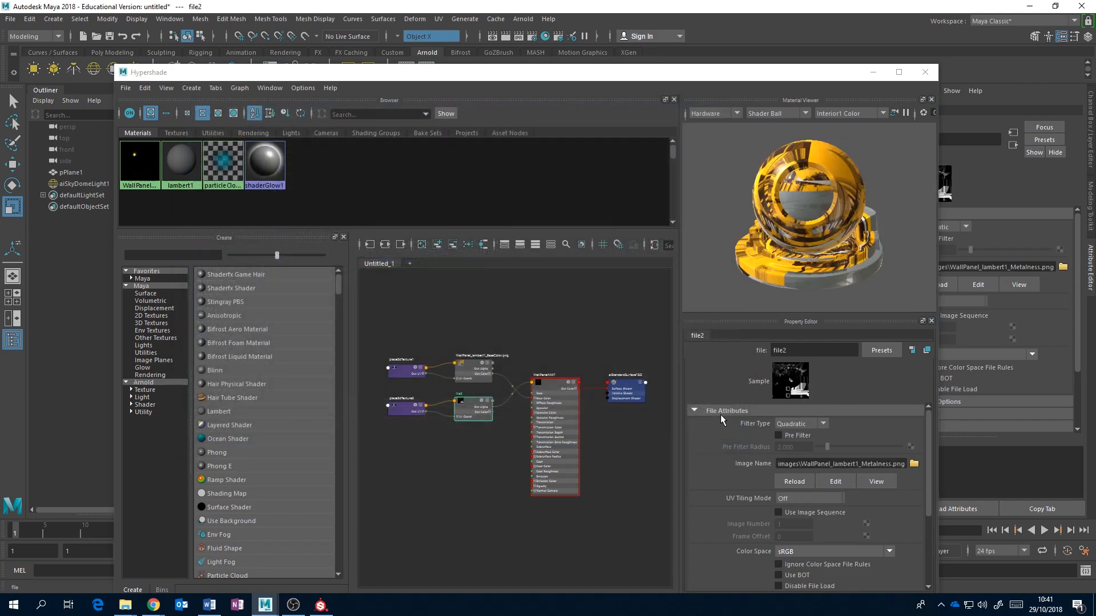
Set the metalness texture's color space to Raw and enable Alpha Is Luminance
{"action": "left_click", "coordinate": [890, 552]}
{"action": "left_click_drag", "start_coordinate": [889, 522], "coordinate": [890, 512]}
{"action": "left_click", "coordinate": [841, 458]}
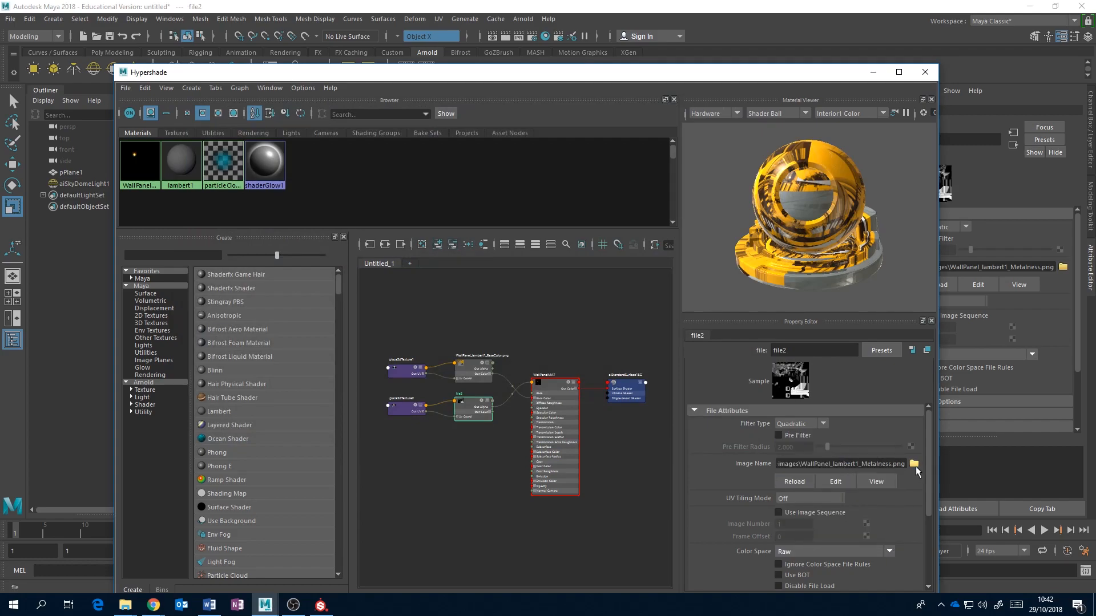
{"action": "scroll", "coordinate": [922, 497], "scroll_direction": "down", "scroll_amount": 3}
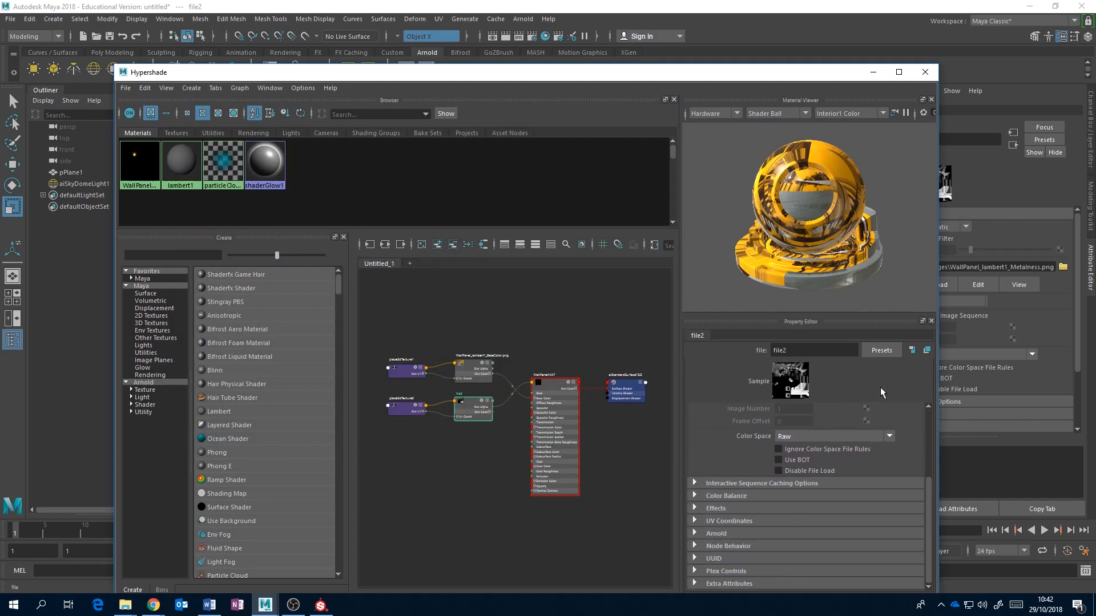
{"action": "left_click", "coordinate": [911, 350]}
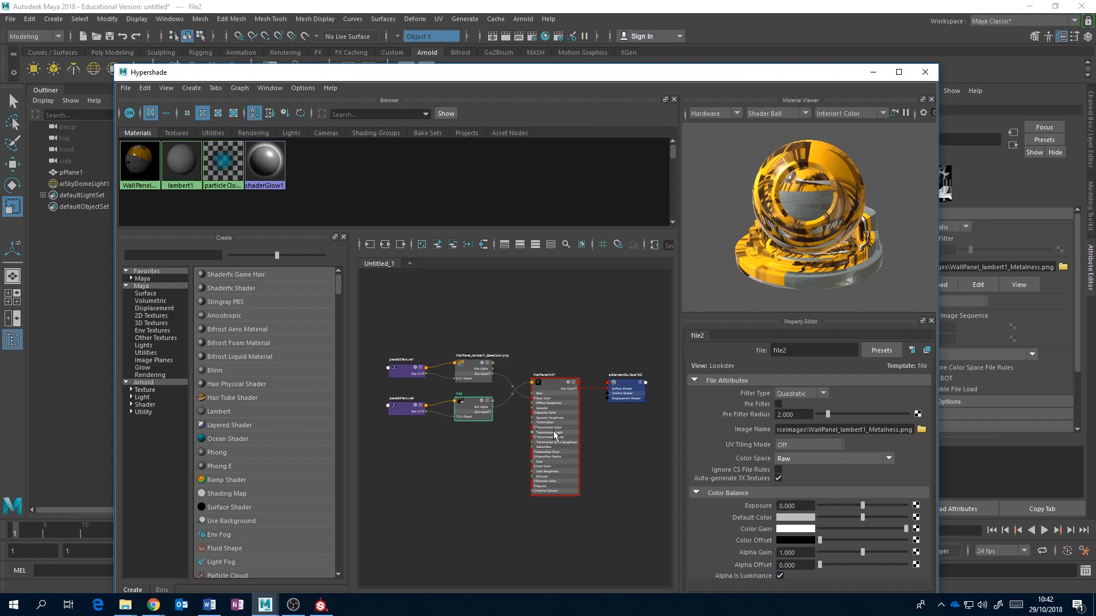
Connect WallPanel_lambert1_Roughness.png as a file texture to WallPanelMAT's specular roughness
{"action": "left_click", "coordinate": [559, 409]}
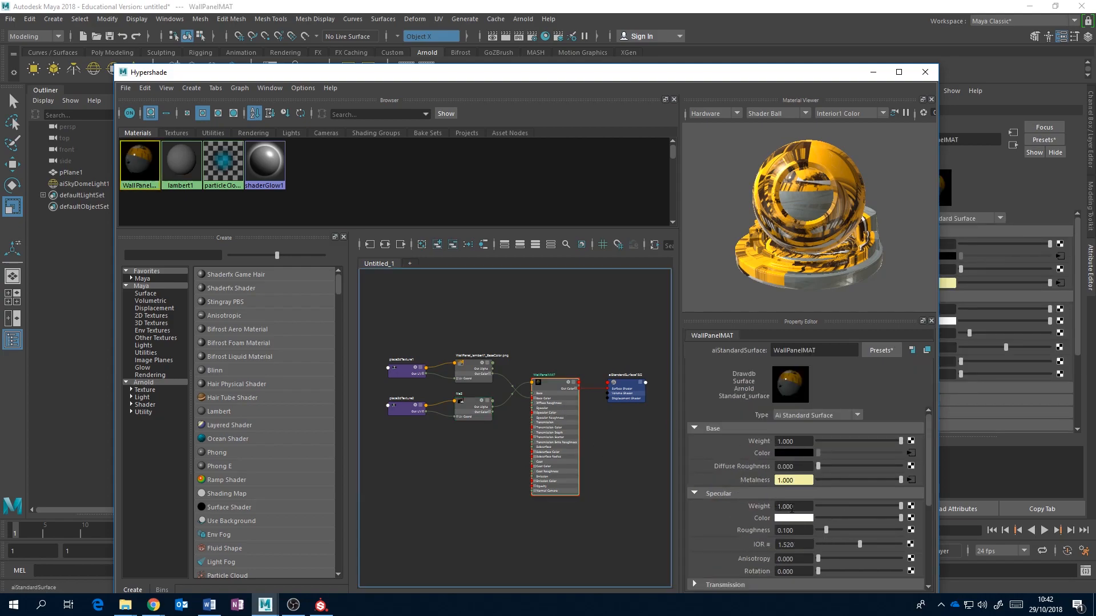
{"action": "left_click", "coordinate": [912, 530]}
{"action": "left_click", "coordinate": [484, 305]}
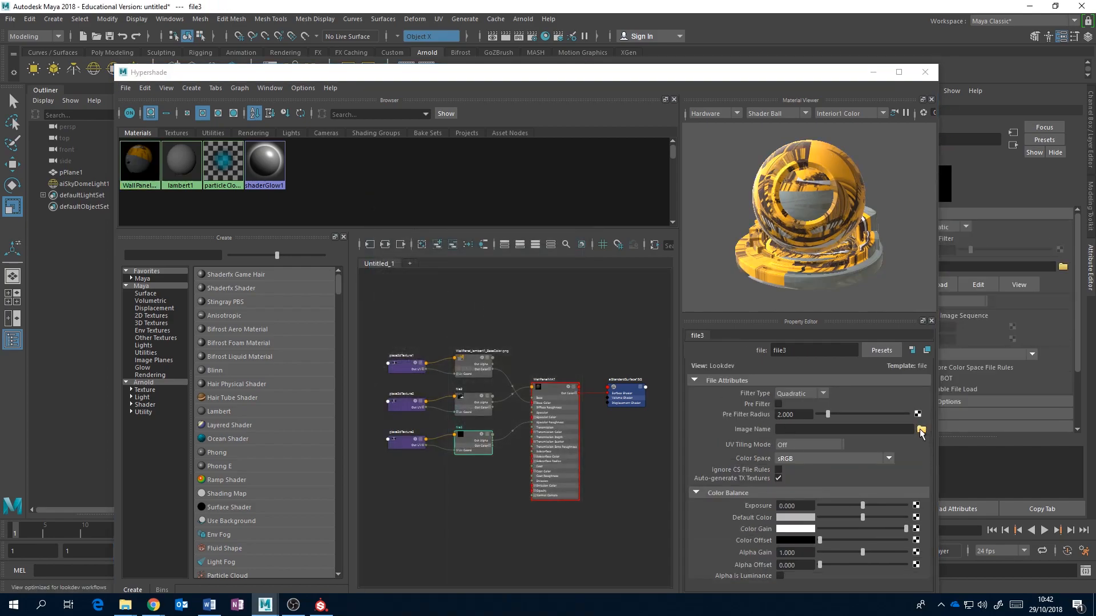
{"action": "left_click", "coordinate": [922, 430]}
{"action": "left_click", "coordinate": [354, 279]}
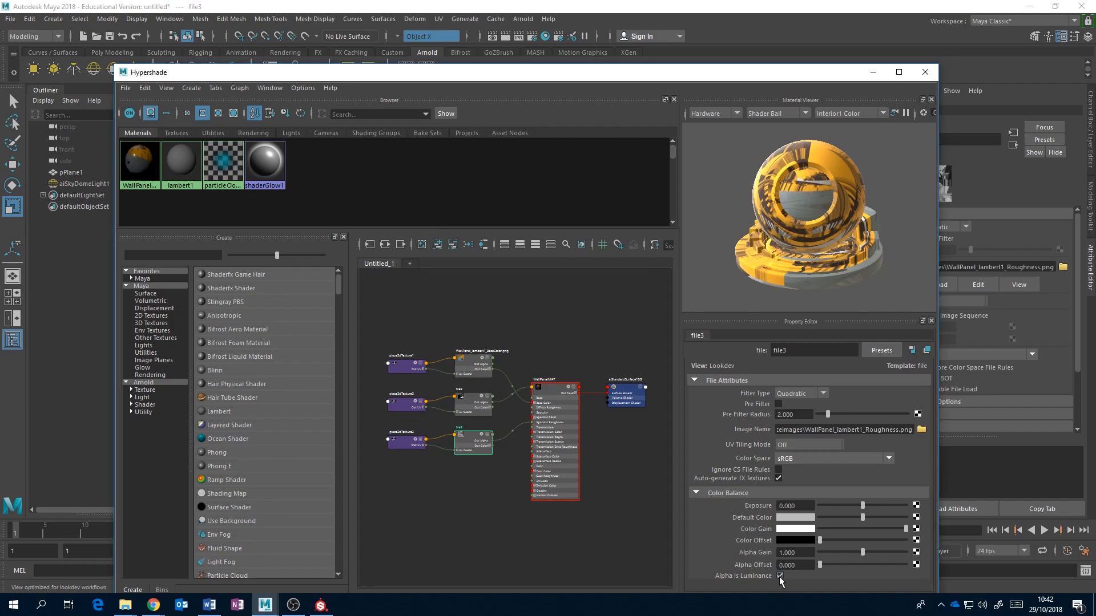
Set the roughness texture's color space to Raw
{"action": "left_click", "coordinate": [888, 459]}
{"action": "scroll", "coordinate": [890, 508], "scroll_direction": "up", "scroll_amount": 3}
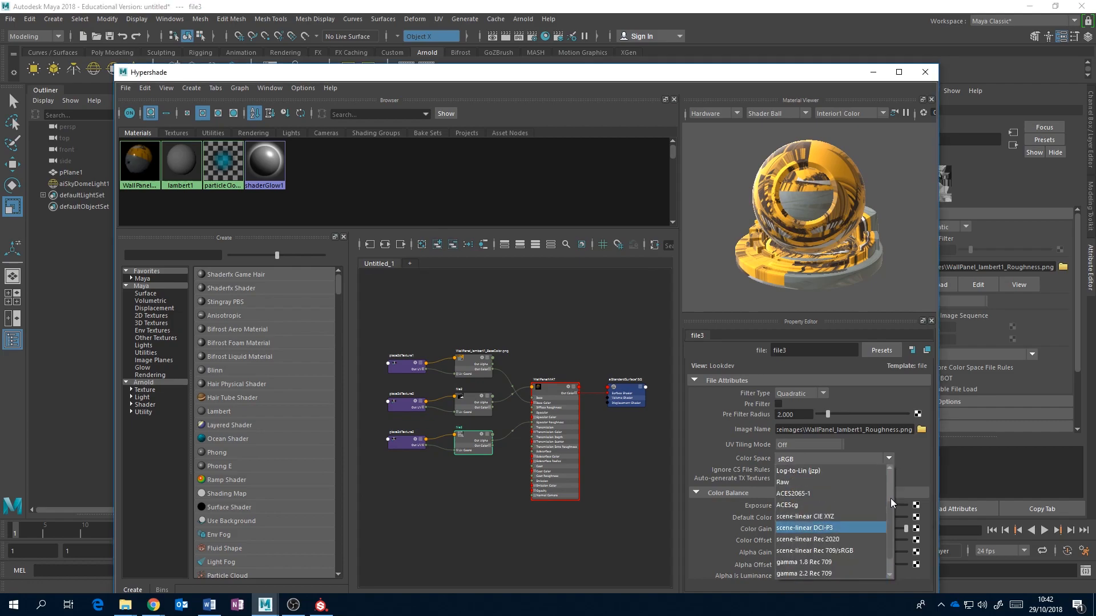
{"action": "left_click", "coordinate": [831, 480]}
Create a bump2d node and connect its Out Normal to WallPanelMAT's Normal Camera
{"action": "left_click", "coordinate": [508, 482]}
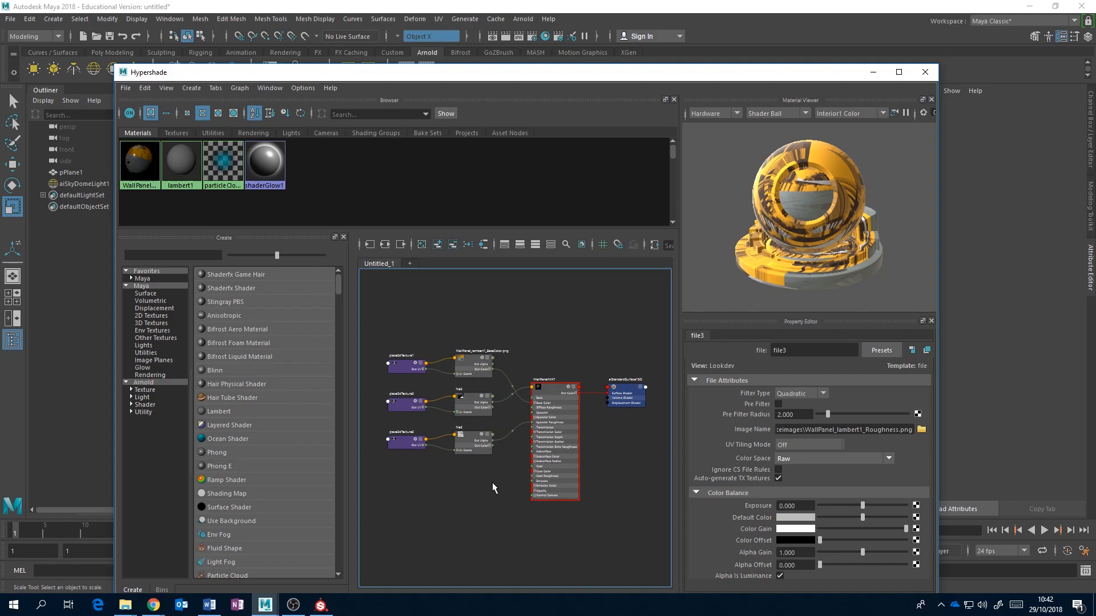
{"action": "key", "text": "Tab"}
{"action": "type", "text": "bump"}
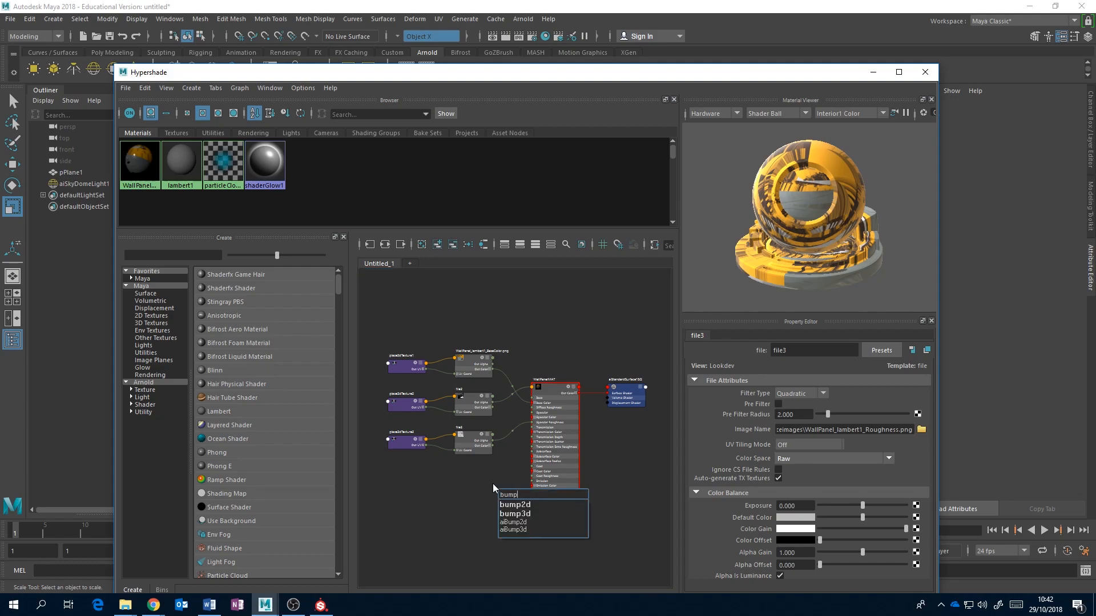
{"action": "left_click", "coordinate": [519, 505]}
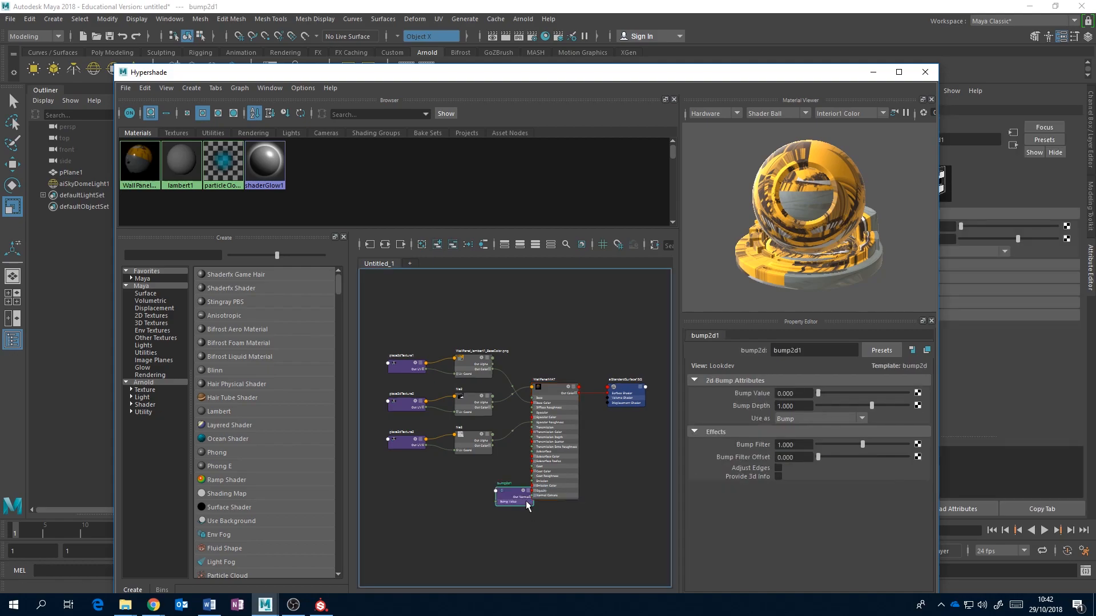
{"action": "scroll", "coordinate": [513, 507], "scroll_direction": "up", "scroll_amount": 5}
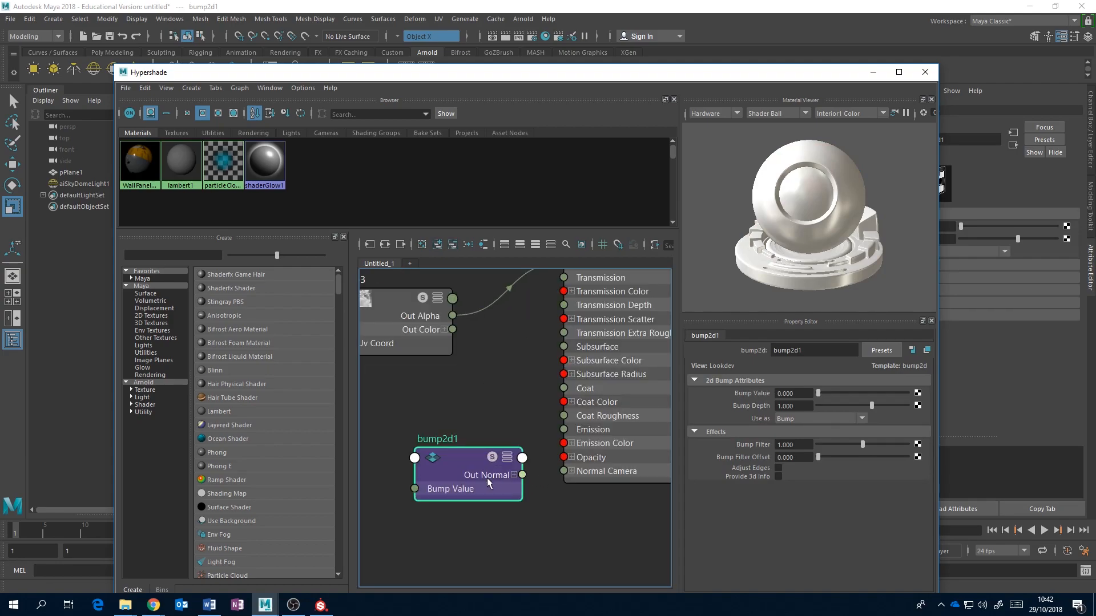
{"action": "left_click_drag", "start_coordinate": [525, 473], "coordinate": [568, 469]}
Set the bump2d node to be used as Tangent Space Normals
{"action": "middle_click_drag", "start_coordinate": [455, 484], "coordinate": [496, 490], "text": "alt"}
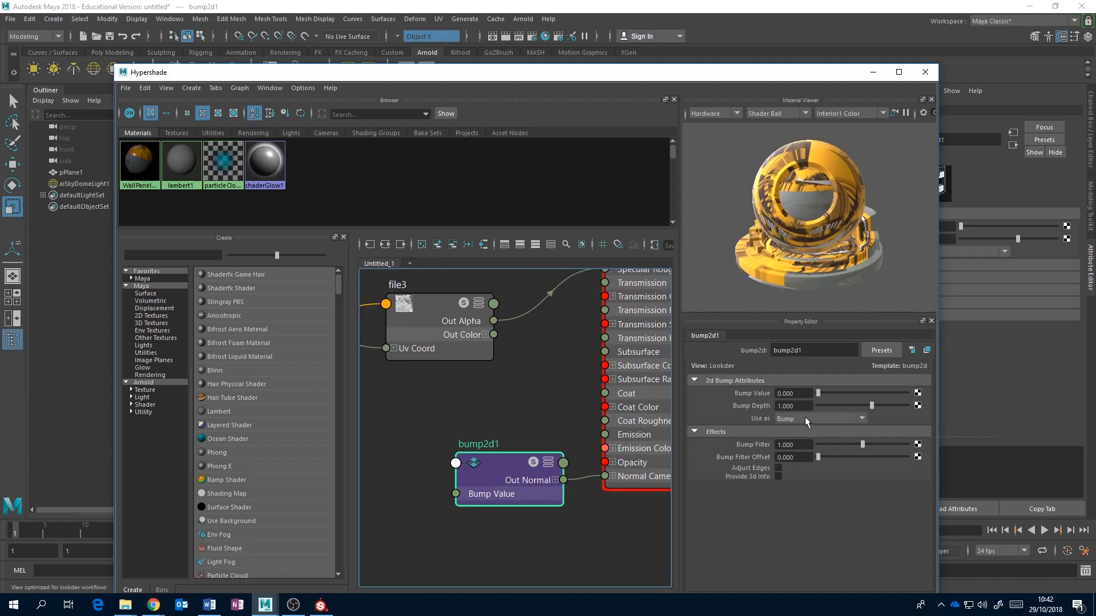
{"action": "left_click", "coordinate": [860, 419]}
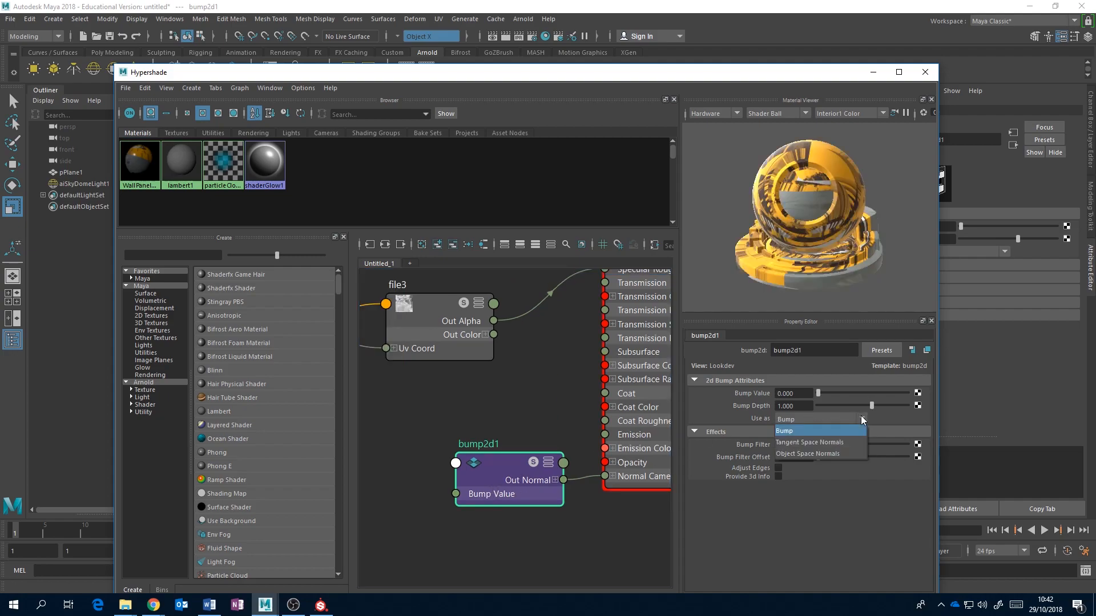
{"action": "left_click", "coordinate": [838, 440]}
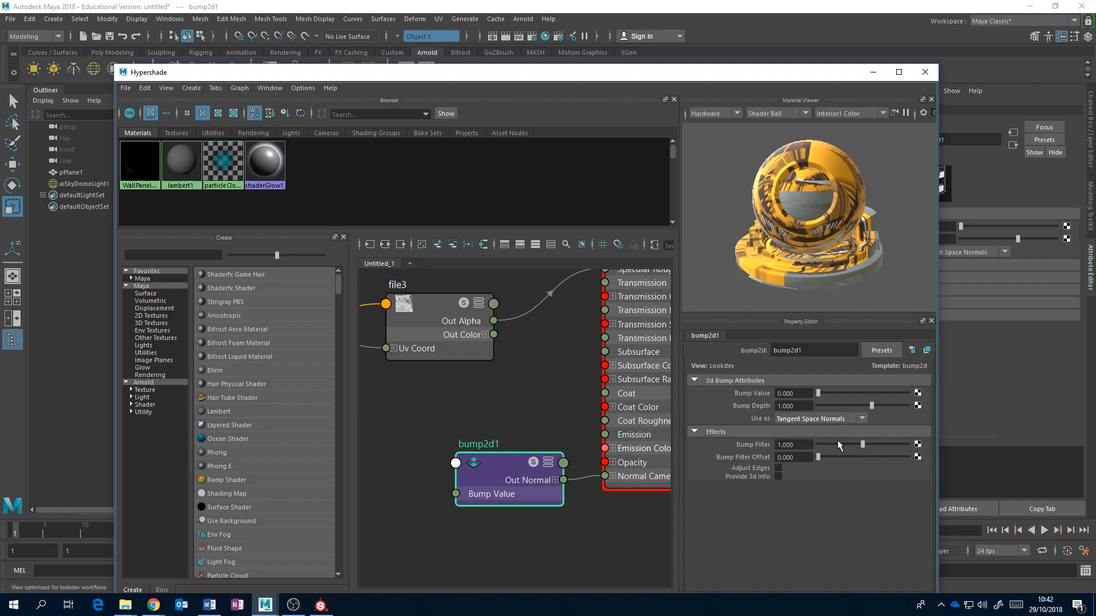
Connect WallPanel_lambert1_Normal.png as a file texture to the bump node's Bump Value and set its color space to Raw
{"action": "left_click", "coordinate": [918, 394]}
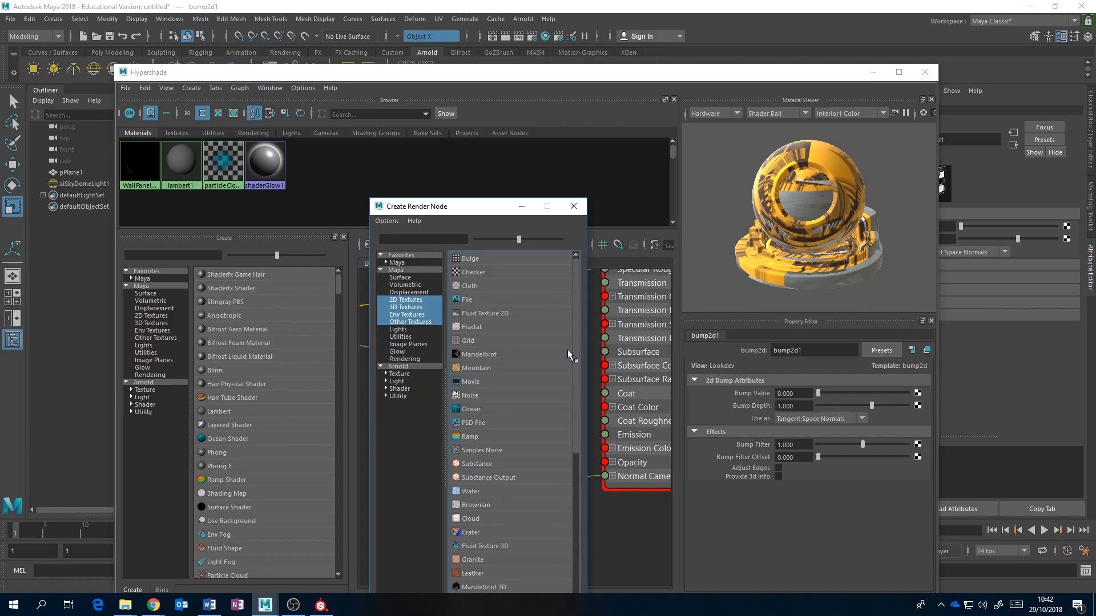
{"action": "left_click", "coordinate": [497, 299]}
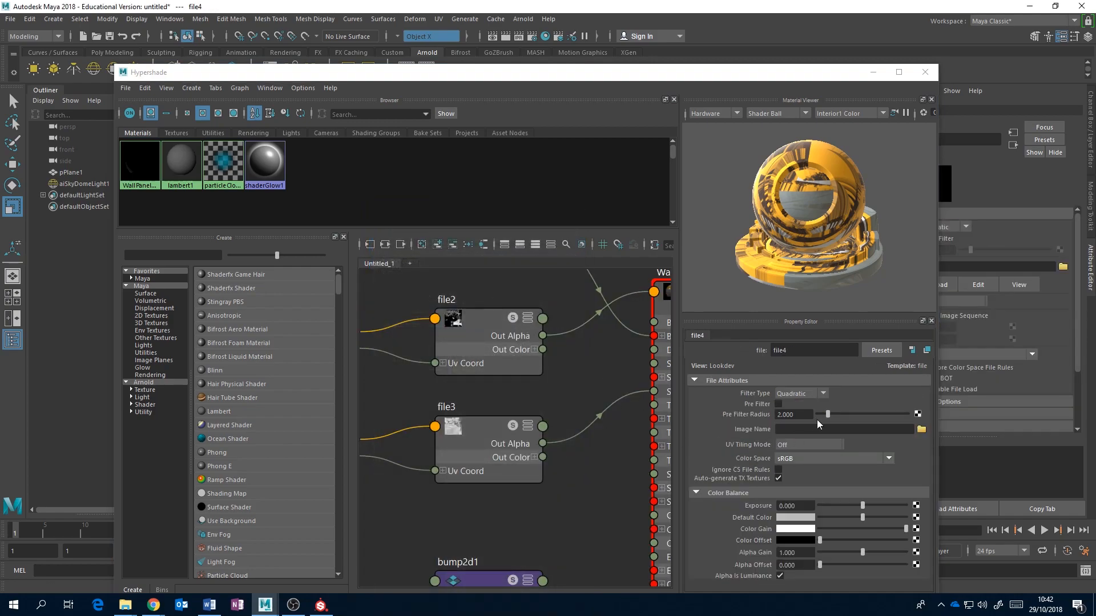
{"action": "left_click", "coordinate": [922, 430]}
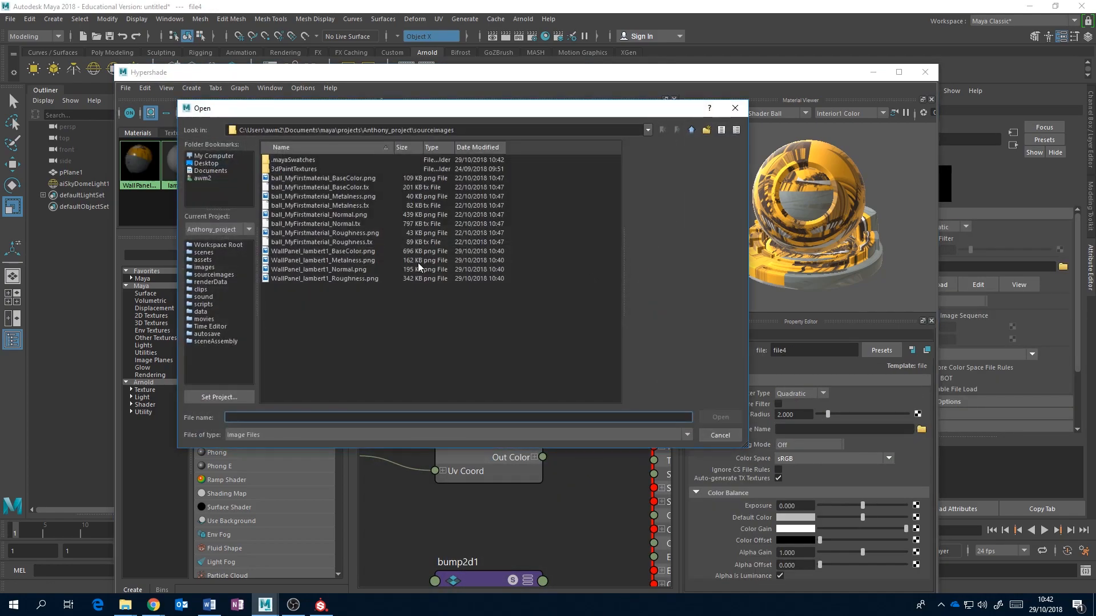
{"action": "left_click", "coordinate": [346, 270]}
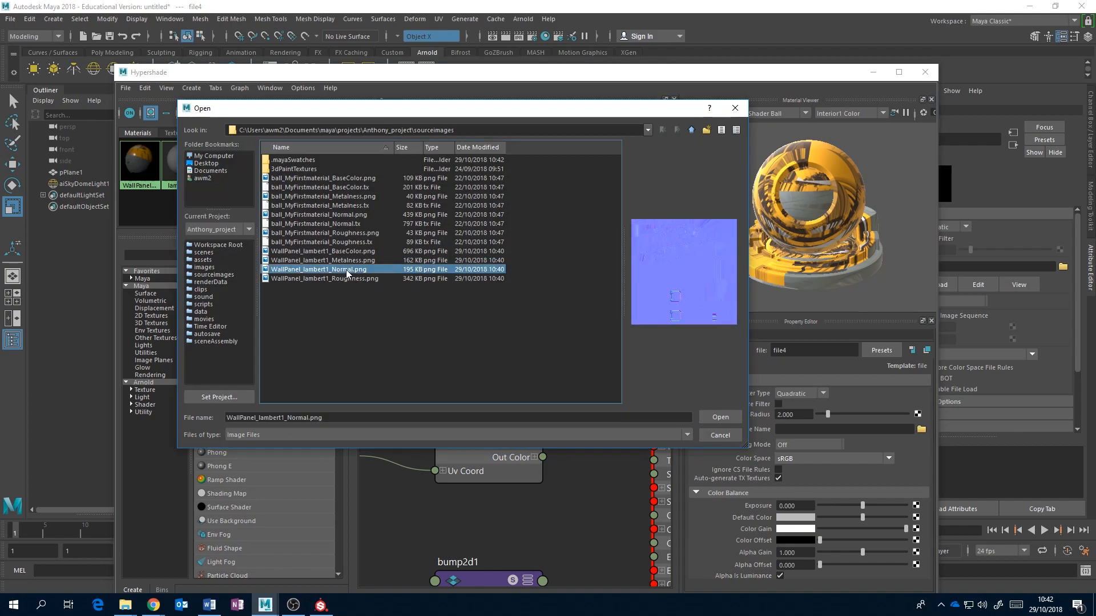
{"action": "left_click", "coordinate": [725, 417]}
{"action": "left_click", "coordinate": [889, 458]}
{"action": "scroll", "coordinate": [888, 524], "scroll_direction": "up", "scroll_amount": 3}
{"action": "left_click", "coordinate": [820, 482]}
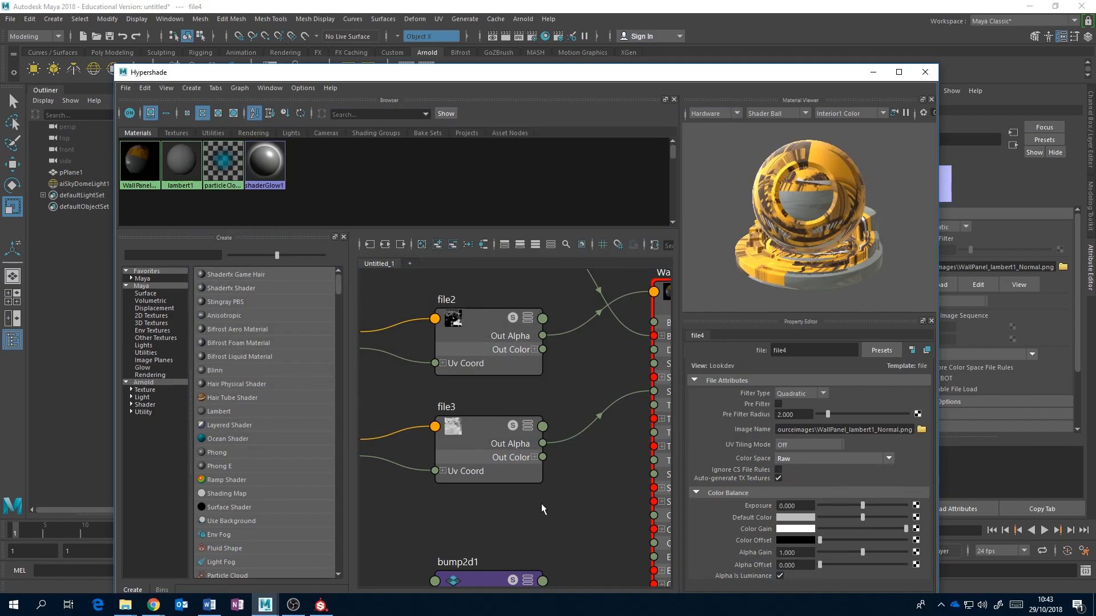
Show the bump2d node's full attribute set and expand its Arnold attributes
{"action": "middle_click_drag", "start_coordinate": [560, 518], "coordinate": [495, 375], "text": "alt"}
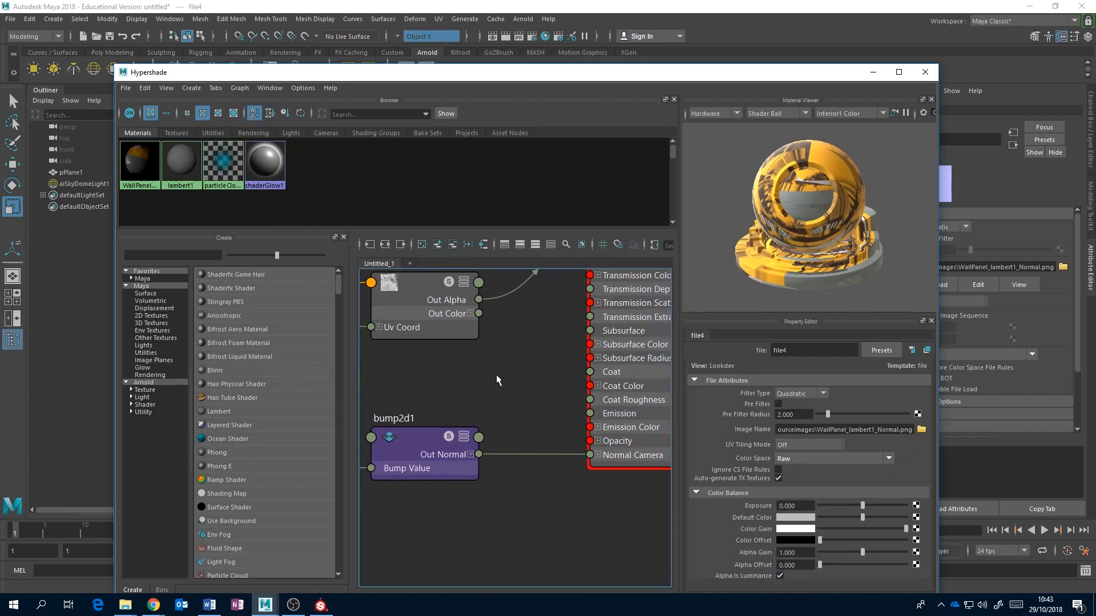
{"action": "left_click", "coordinate": [423, 450]}
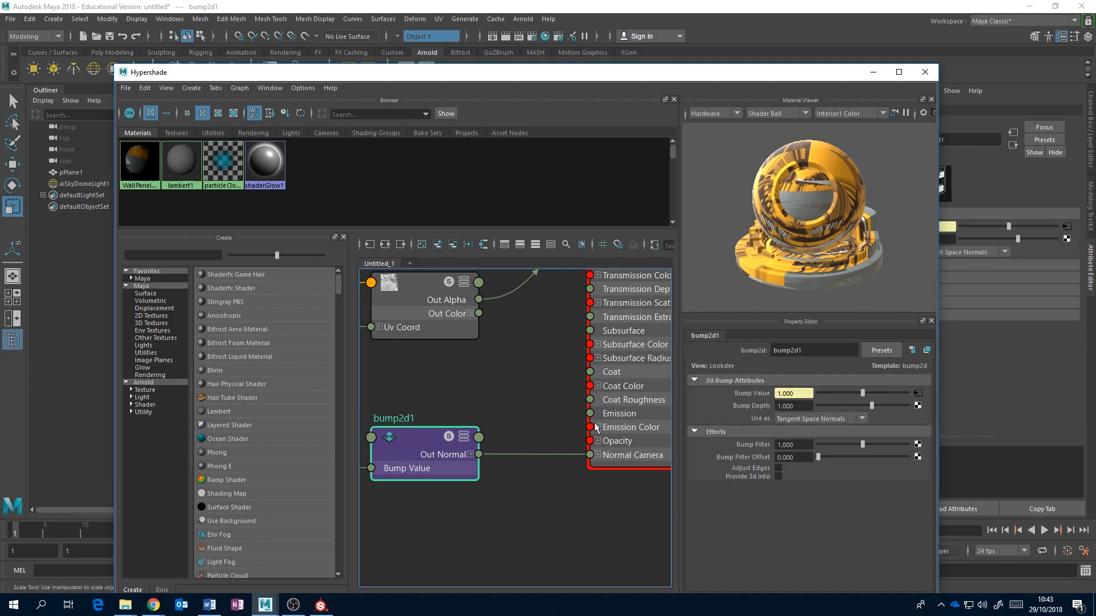
{"action": "left_click", "coordinate": [913, 351]}
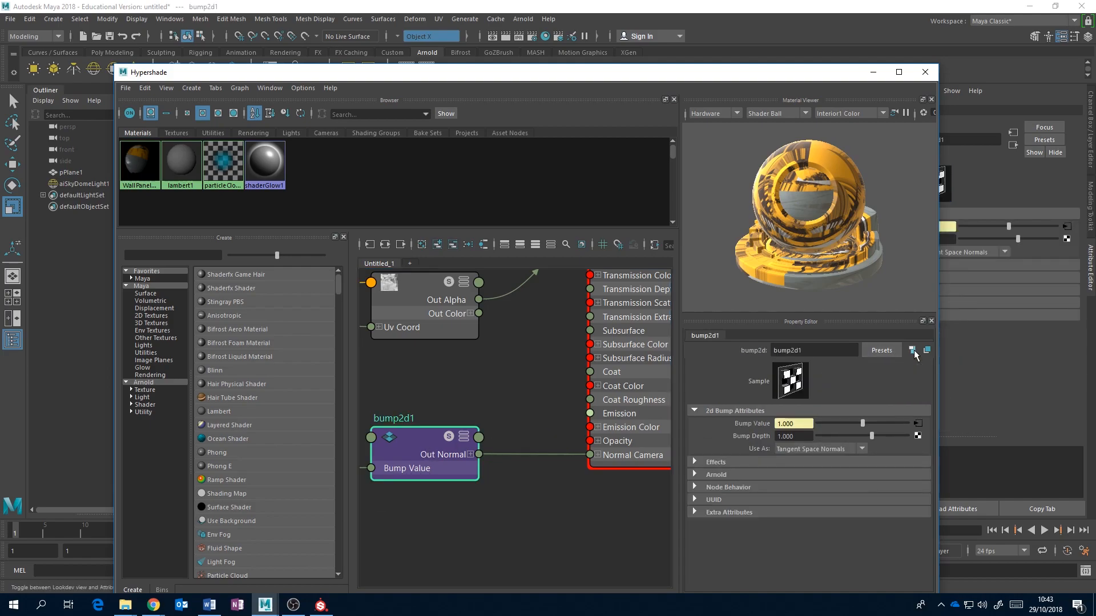
{"action": "left_click", "coordinate": [694, 474]}
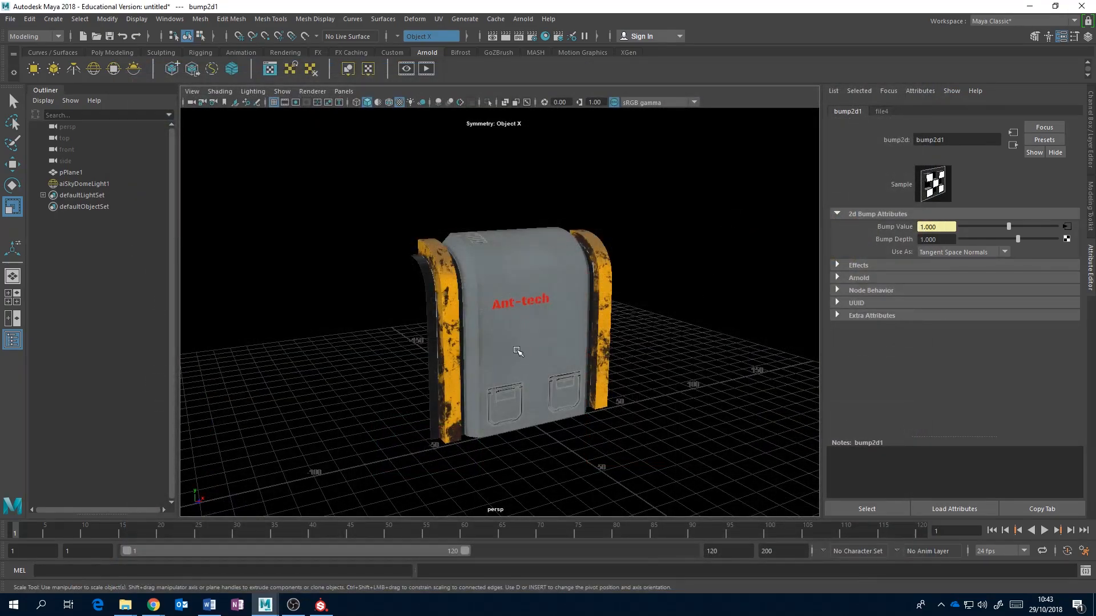
Create an Arnold area light and raise it about 93 cm to the top of the wall panel
{"action": "left_click_drag", "start_coordinate": [516, 350], "coordinate": [588, 331], "text": "alt"}
{"action": "scroll", "coordinate": [587, 331], "scroll_direction": "down", "scroll_amount": 4}
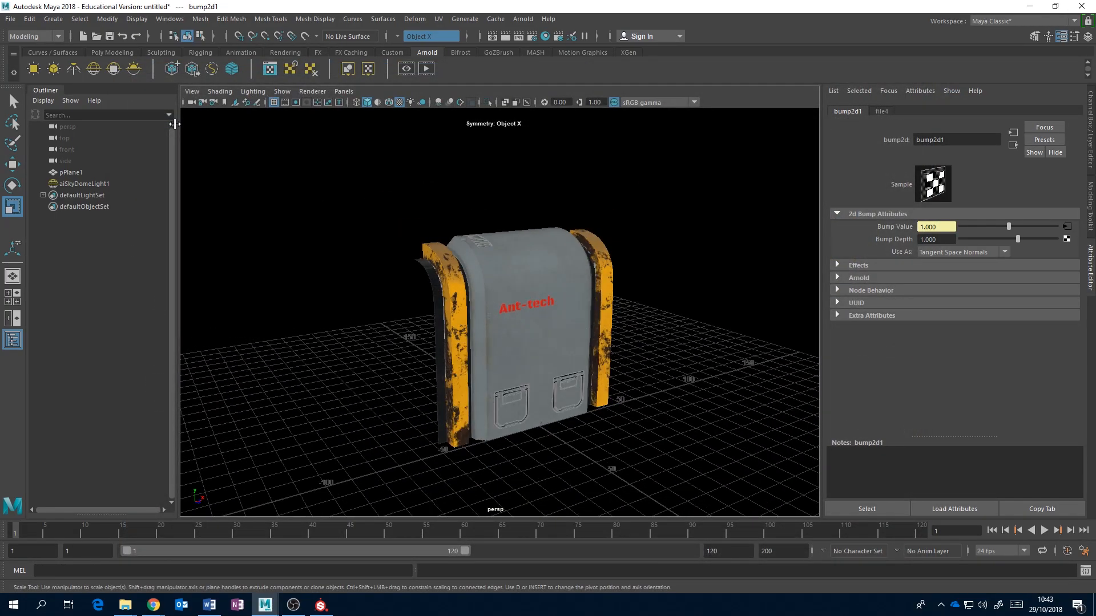
{"action": "left_click", "coordinate": [34, 69]}
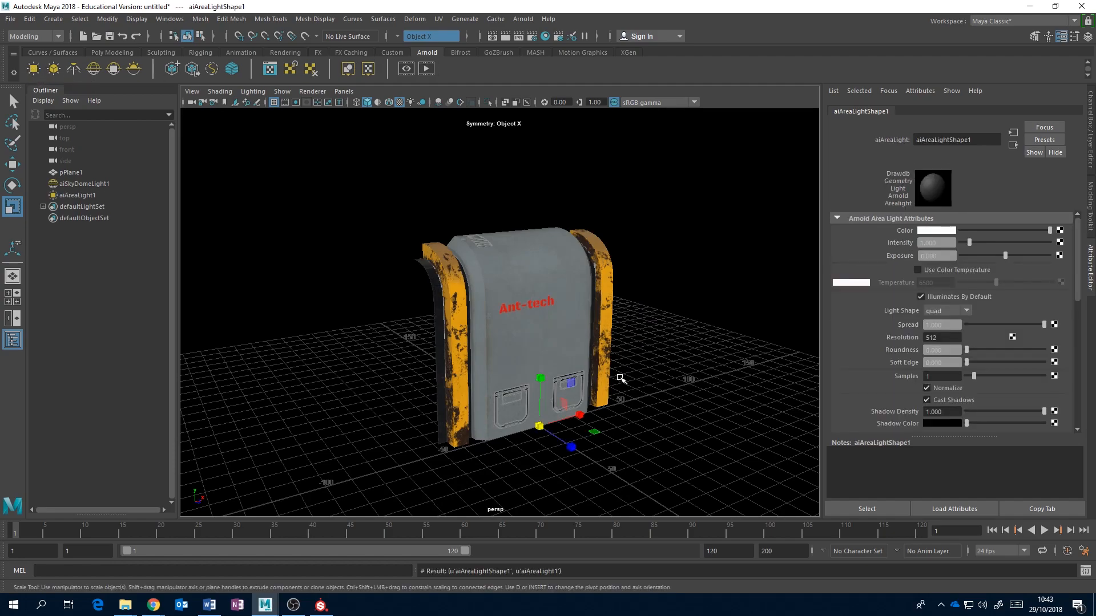
{"action": "key", "text": "w"}
{"action": "left_click_drag", "start_coordinate": [540, 403], "coordinate": [571, 217]}
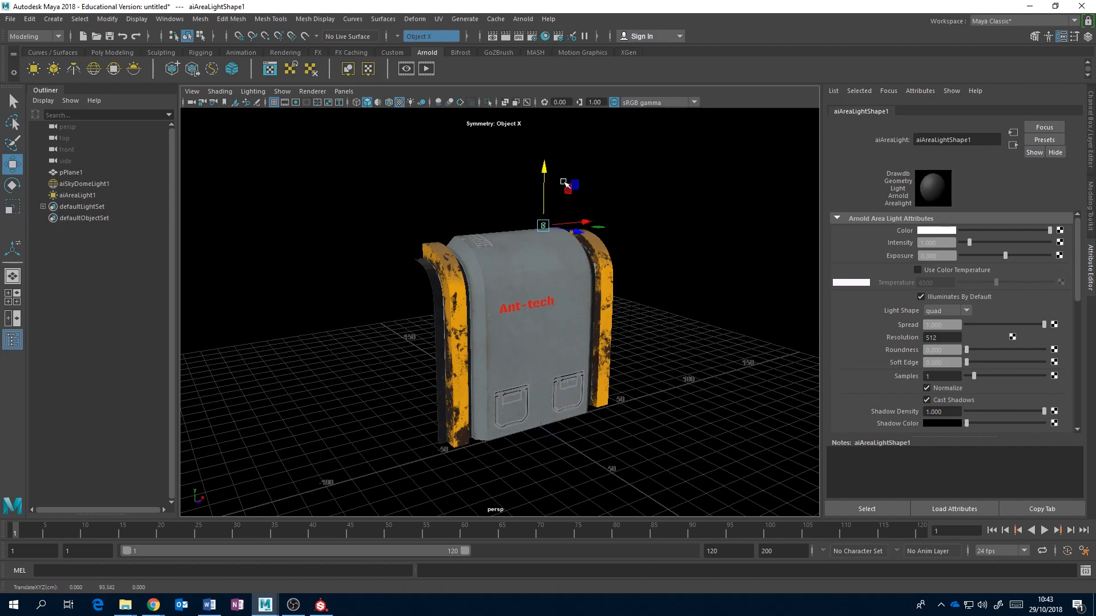
Scale the area light up uniformly to about 14
{"action": "scroll", "coordinate": [571, 217], "scroll_direction": "up", "scroll_amount": 3}
{"action": "middle_click_drag", "start_coordinate": [578, 213], "coordinate": [558, 271], "text": "alt"}
{"action": "key", "text": "r"}
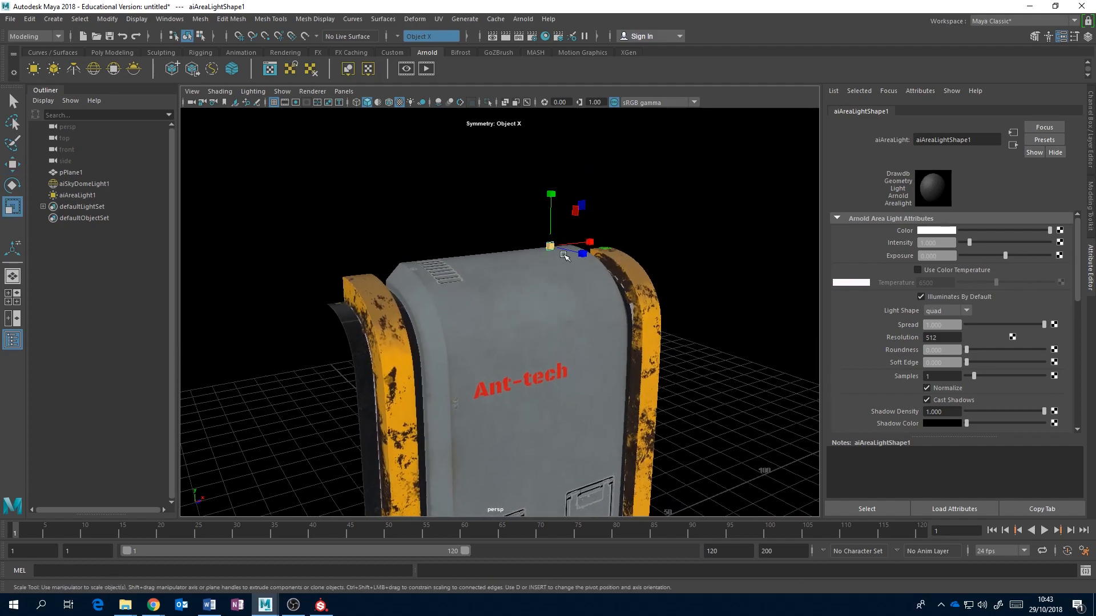
{"action": "left_click_drag", "start_coordinate": [550, 246], "coordinate": [619, 227]}
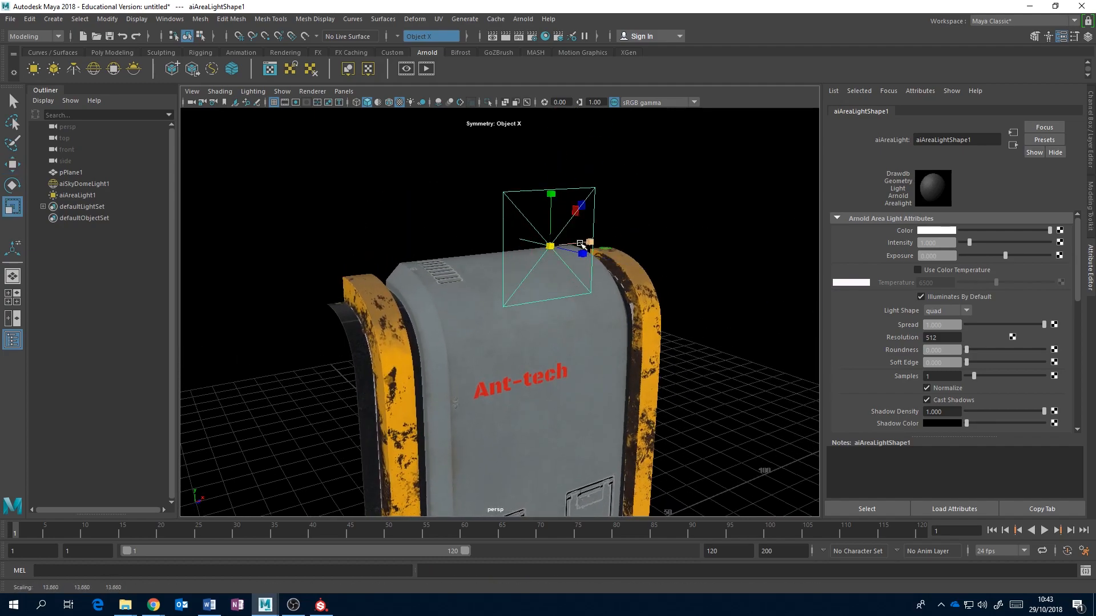
Rotate the area light to face down onto the panel and reshape it into a strip scaled about 20.7 by 4.6
{"action": "left_click_drag", "start_coordinate": [555, 312], "coordinate": [647, 149], "text": "alt"}
{"action": "key", "text": "e"}
{"action": "left_click_drag", "start_coordinate": [737, 212], "coordinate": [614, 232], "text": "alt"}
{"action": "key", "text": "r"}
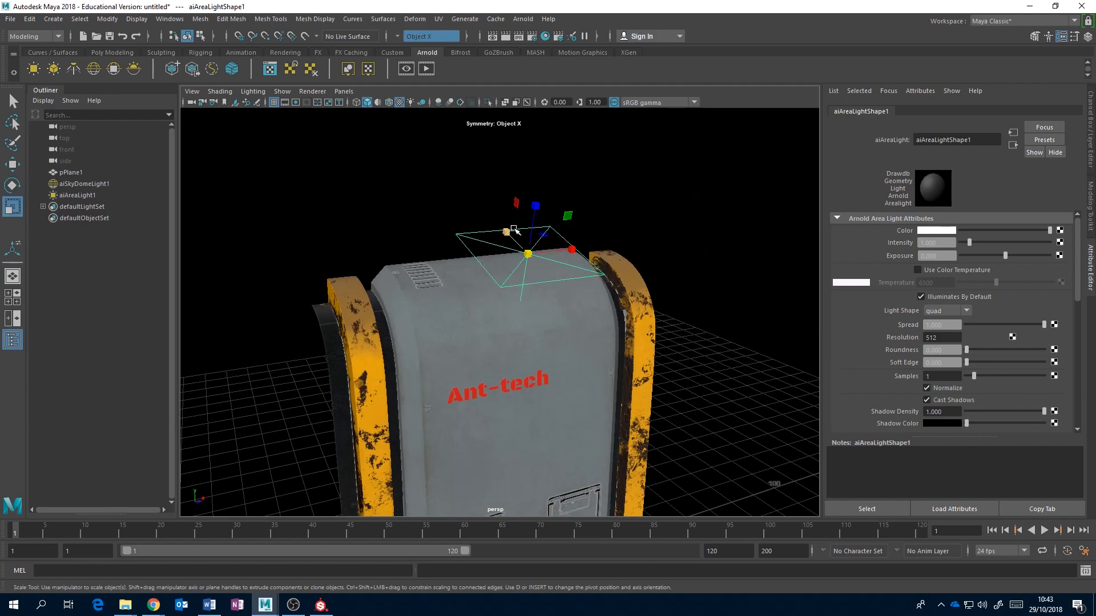
{"action": "left_click_drag", "start_coordinate": [510, 233], "coordinate": [590, 218]}
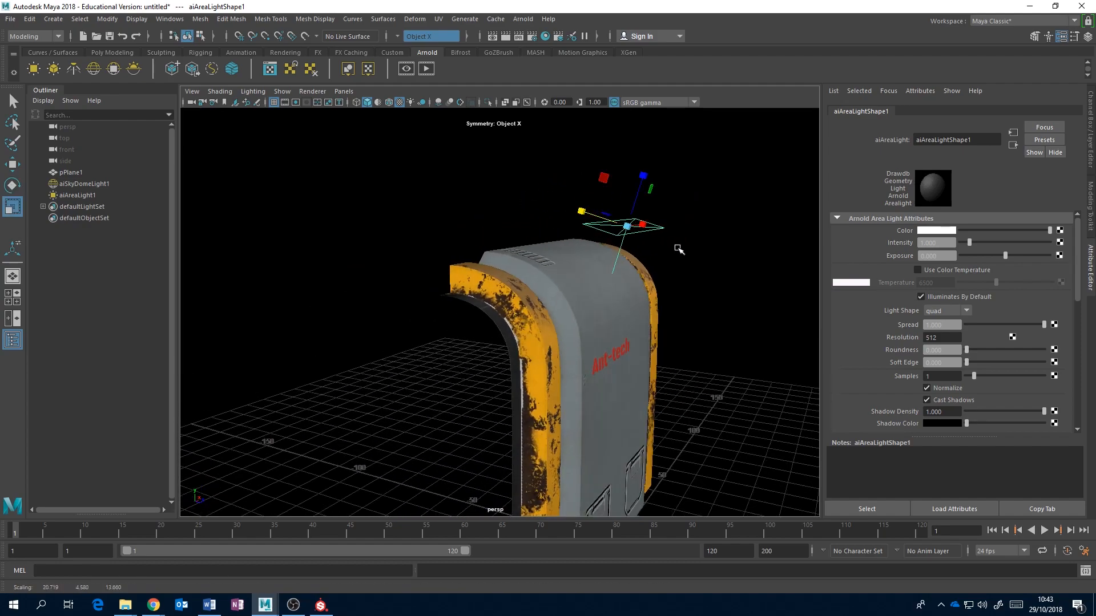
{"action": "left_click_drag", "start_coordinate": [677, 247], "coordinate": [621, 266], "text": "alt"}
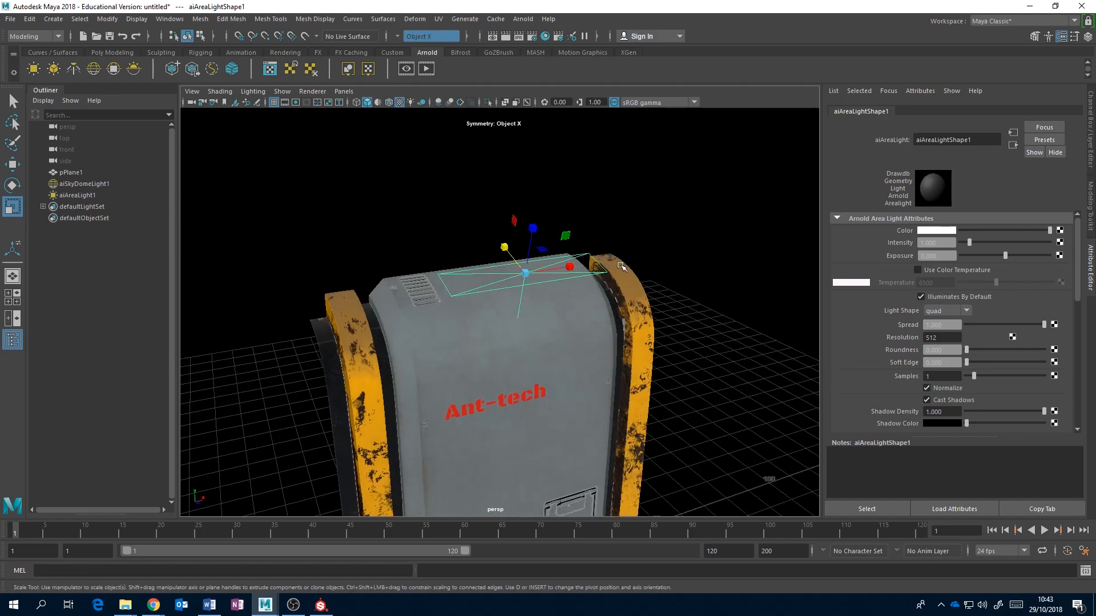
Display the scene lighting in the viewport and set the area light's exposure to 5
{"action": "left_click", "coordinate": [411, 104]}
{"action": "left_click_drag", "start_coordinate": [477, 190], "coordinate": [491, 213], "text": "alt"}
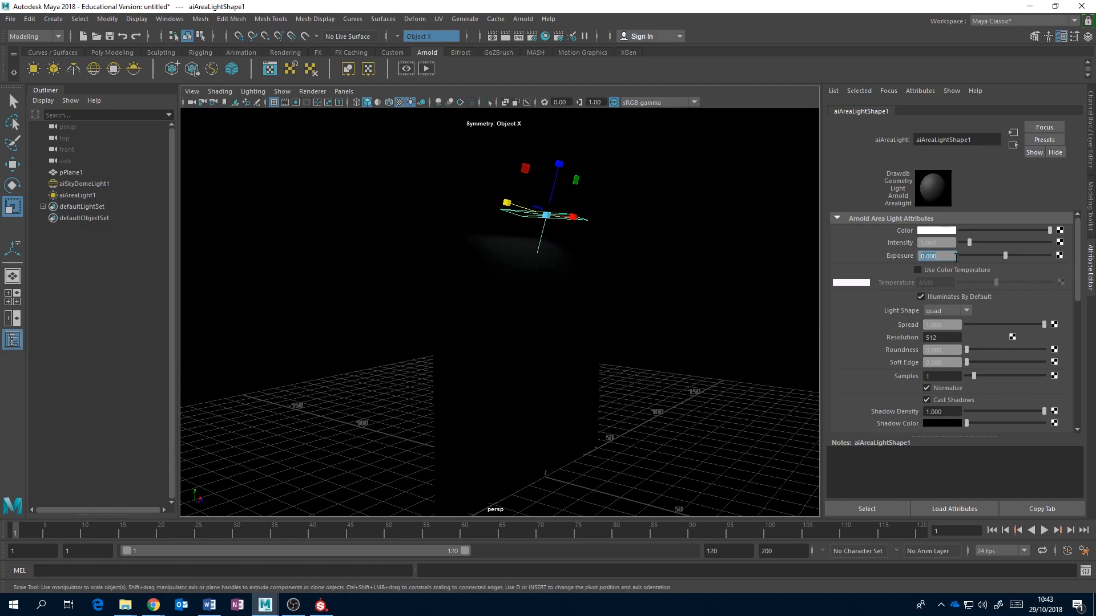
{"action": "type", "text": "3"}
{"action": "key", "text": "Return"}
Move the area light forward about 6 cm above the wall panel
{"action": "left_click_drag", "start_coordinate": [732, 244], "coordinate": [678, 264], "text": "alt"}
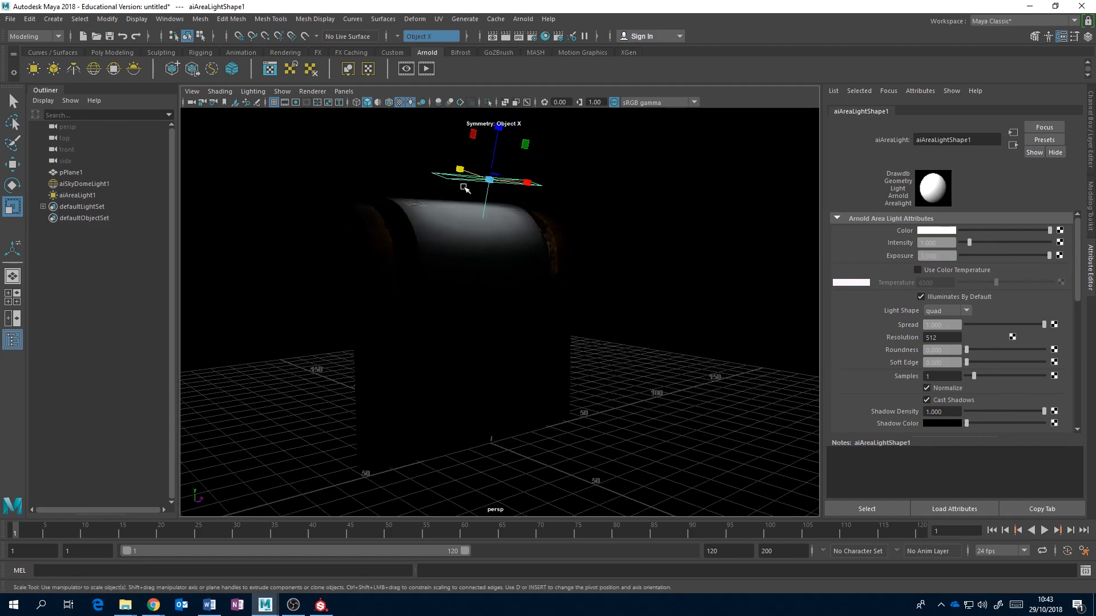
{"action": "key", "text": "w"}
{"action": "left_click_drag", "start_coordinate": [461, 168], "coordinate": [472, 164]}
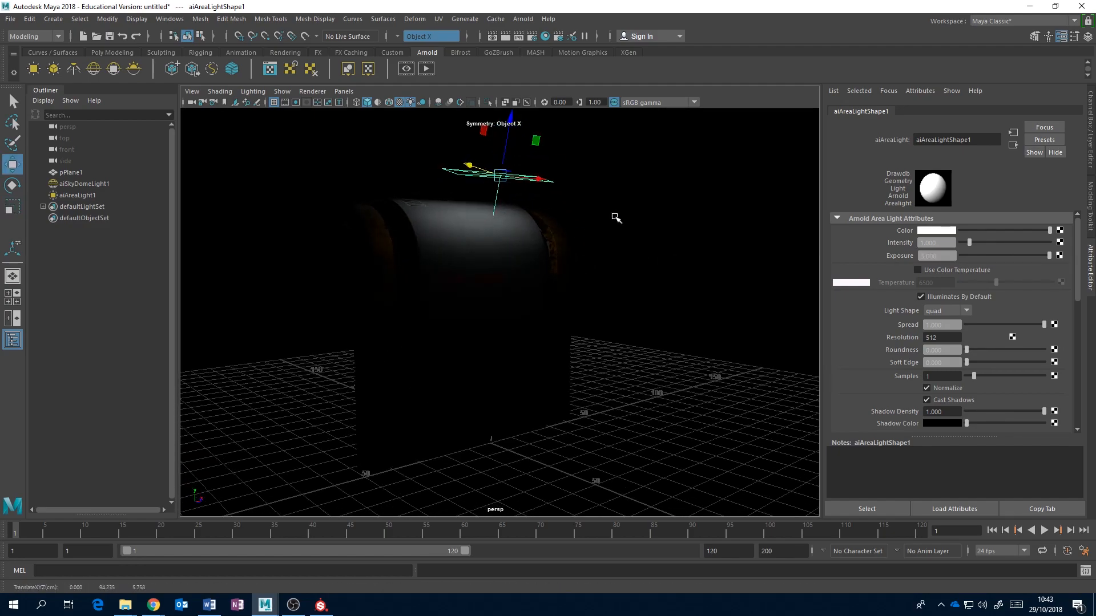
Open the Arnold RenderView and move its window clear of the Outliner
{"action": "left_click", "coordinate": [522, 18]}
{"action": "left_click", "coordinate": [571, 50]}
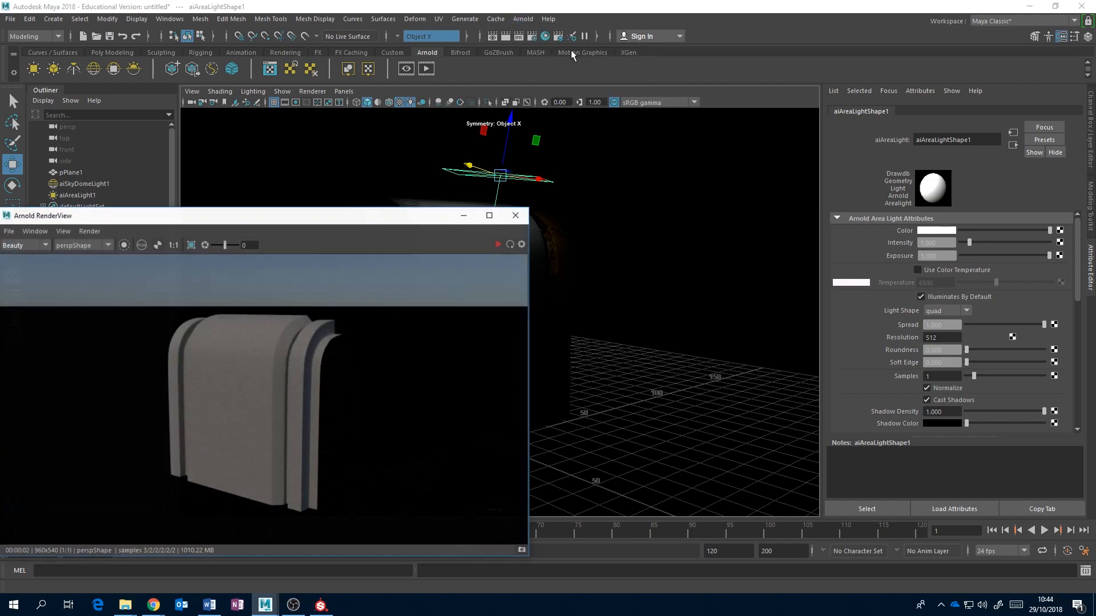
{"action": "left_click_drag", "start_coordinate": [359, 218], "coordinate": [526, 270]}
Delete aiSkyDomeLight1 from the scene and start a live IPR render
{"action": "left_click", "coordinate": [105, 184]}
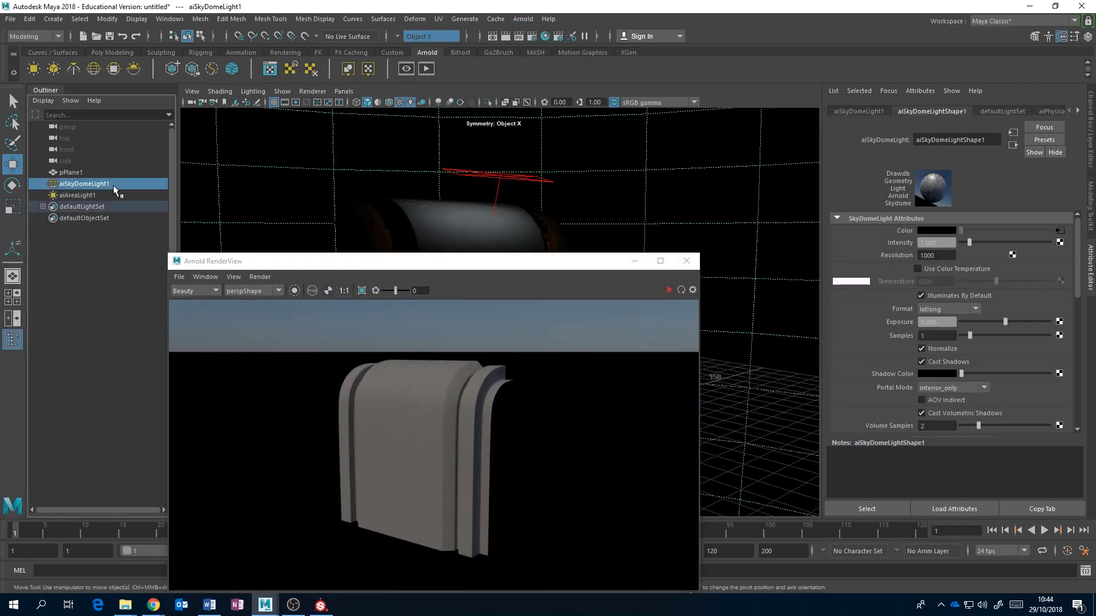
{"action": "key", "text": "Delete"}
{"action": "left_click_drag", "start_coordinate": [406, 263], "coordinate": [394, 220]}
{"action": "left_click", "coordinate": [659, 247]}
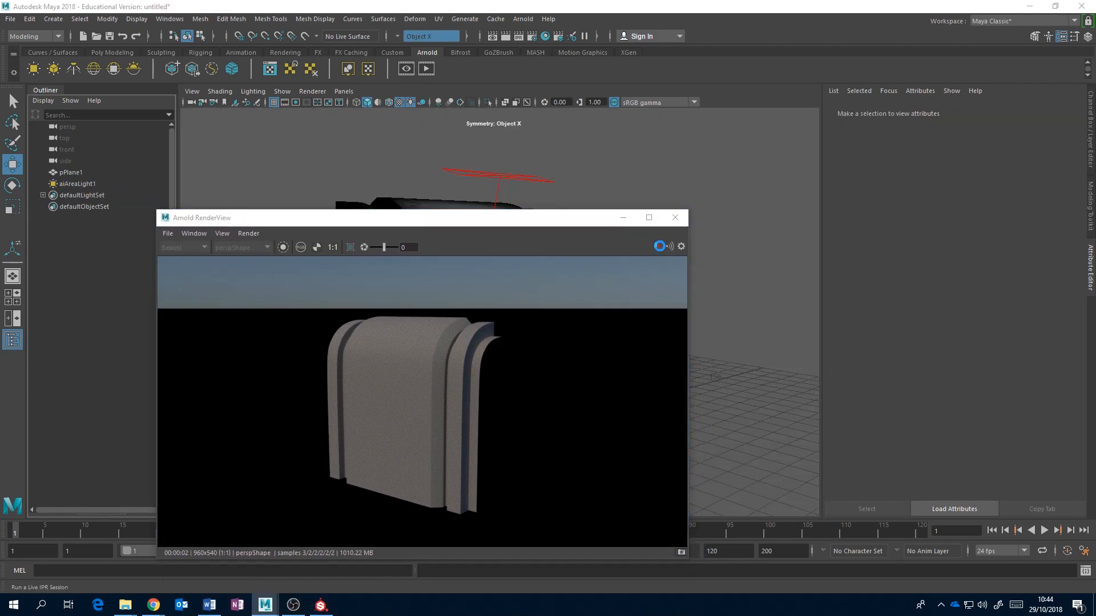
Brighten the area light by trying an exposure of 8 and settling on 10
{"action": "left_click", "coordinate": [484, 174]}
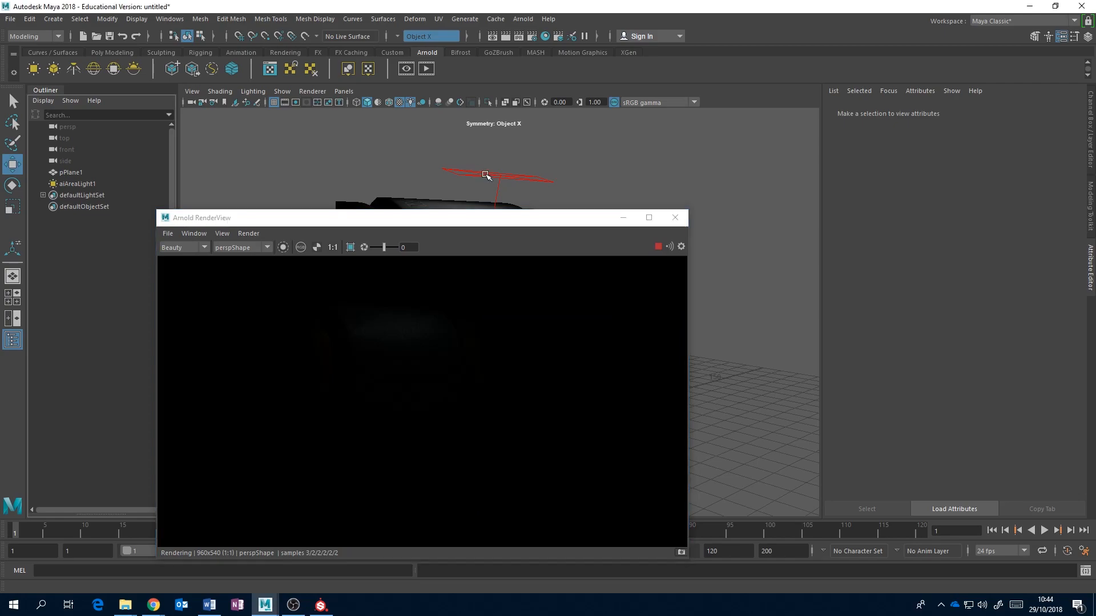
{"action": "left_click", "coordinate": [78, 184]}
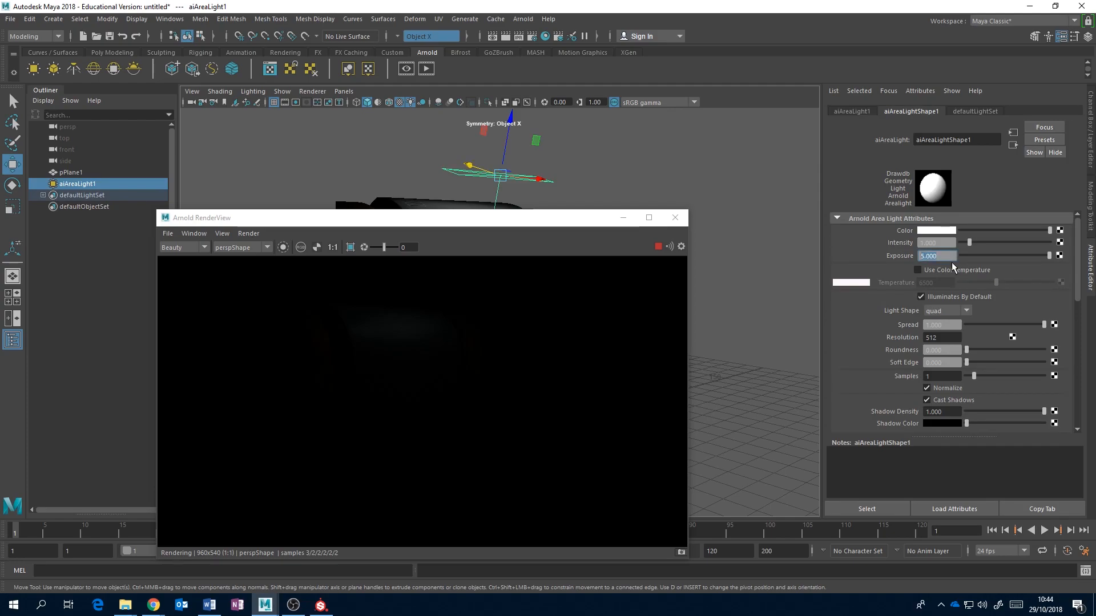
{"action": "type", "text": "8"}
{"action": "key", "text": "Return"}
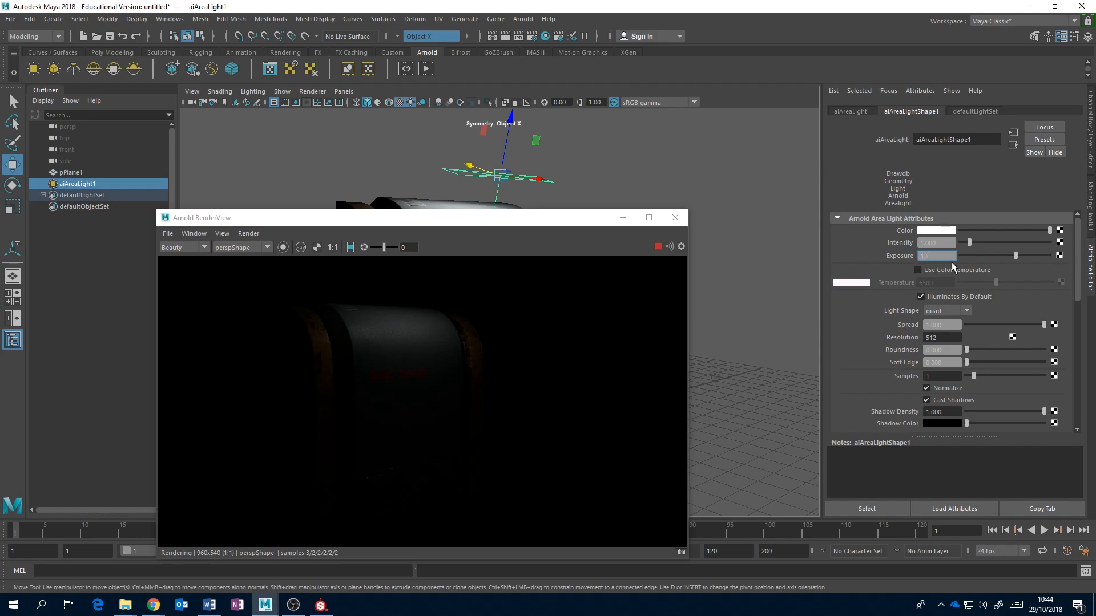
{"action": "type", "text": "10"}
{"action": "key", "text": "Return"}
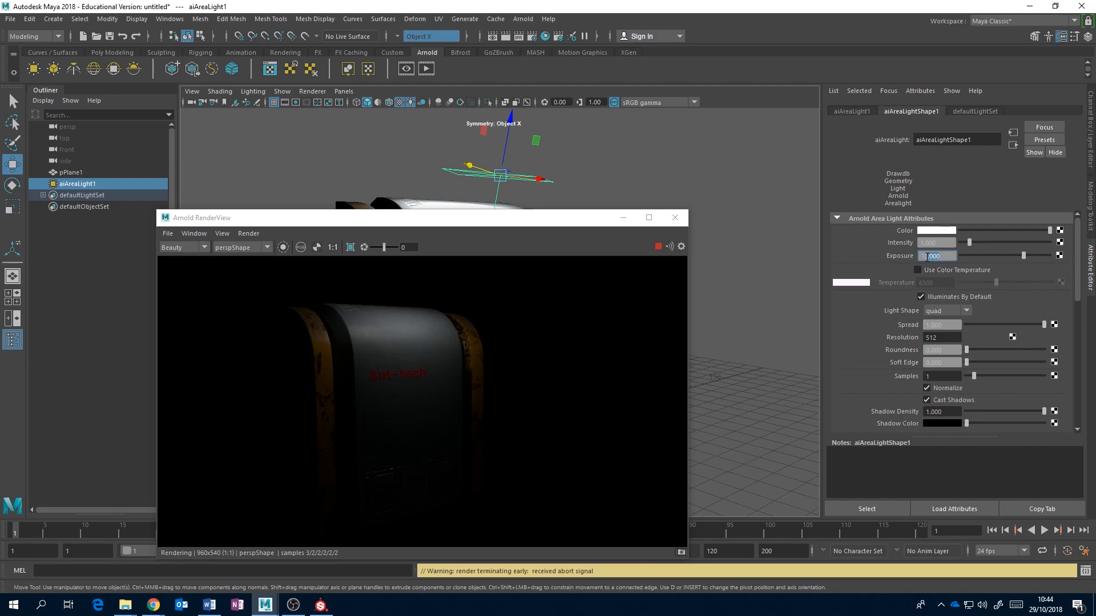
Raise the area light's exposure to 12 and close the render view
{"action": "type", "text": "11"}
{"action": "key", "text": "Return"}
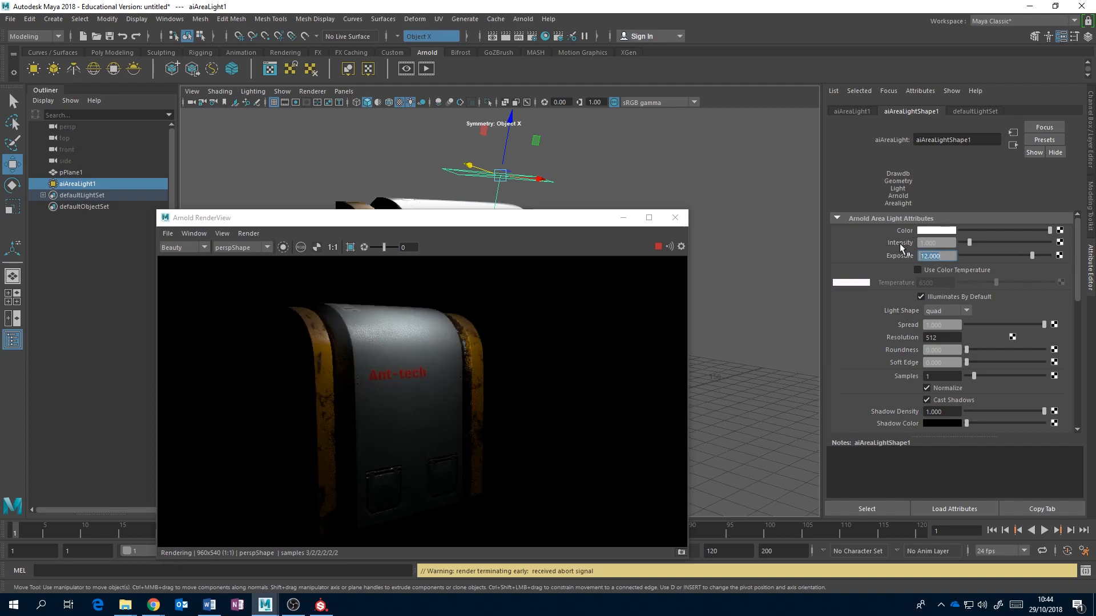
{"action": "left_click", "coordinate": [675, 218]}
Group the wall panel mesh together with its area light
{"action": "mouse_move", "coordinate": [607, 269]}
{"action": "left_mouse_down", "text": "alt"}
{"action": "mouse_move", "coordinate": [581, 276]}
{"action": "mouse_move", "coordinate": [594, 262]}
{"action": "left_mouse_up", "text": "alt"}
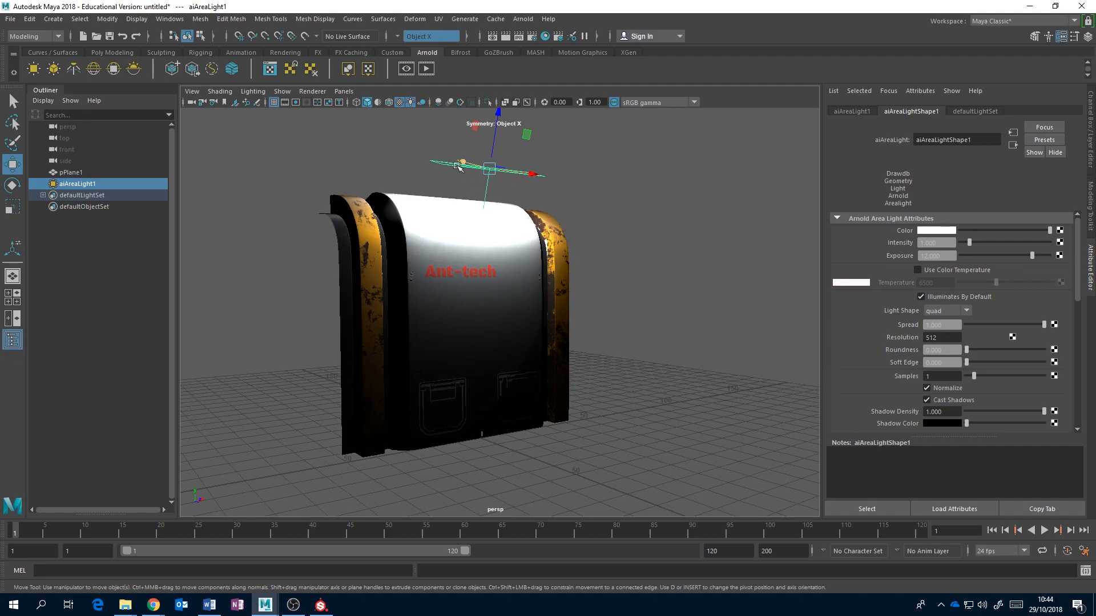
{"action": "left_click_drag", "start_coordinate": [474, 316], "coordinate": [461, 270], "text": "alt"}
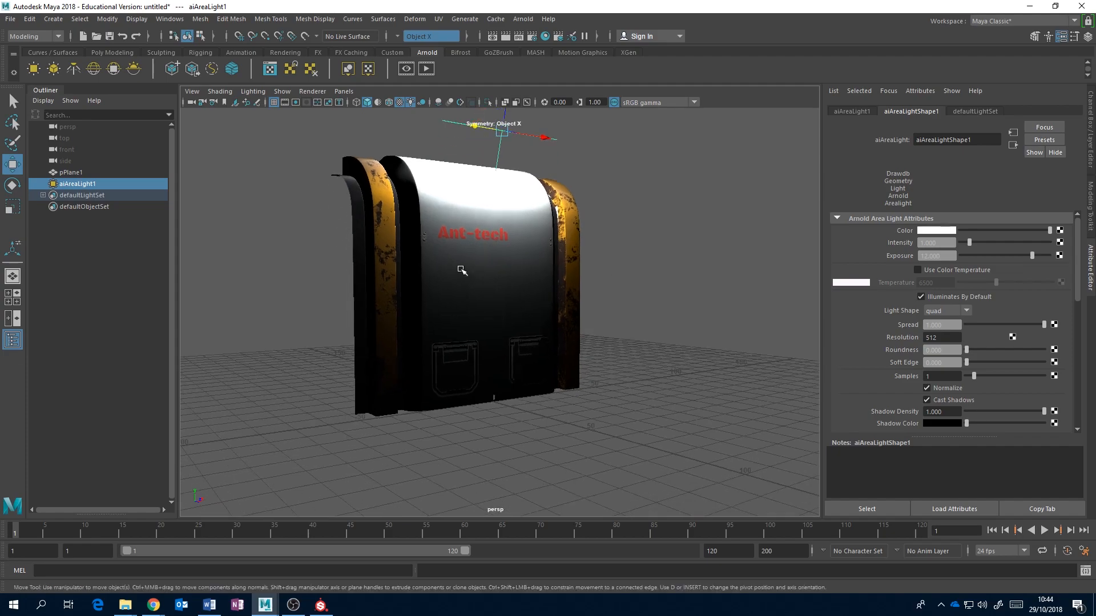
{"action": "left_click", "coordinate": [461, 259], "text": "shift"}
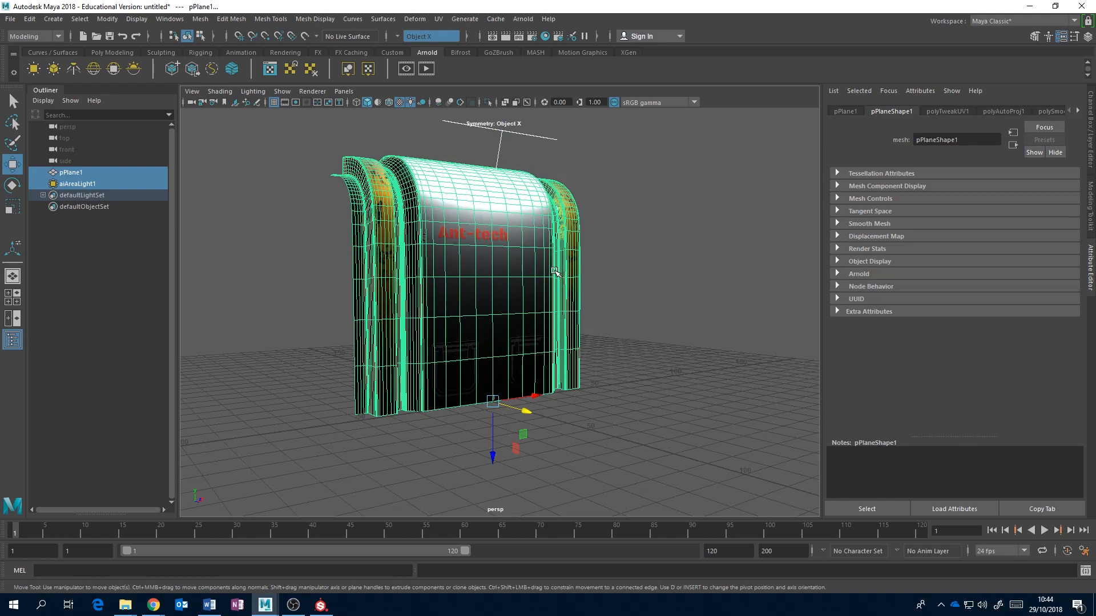
{"action": "key", "text": "ctrl+g"}
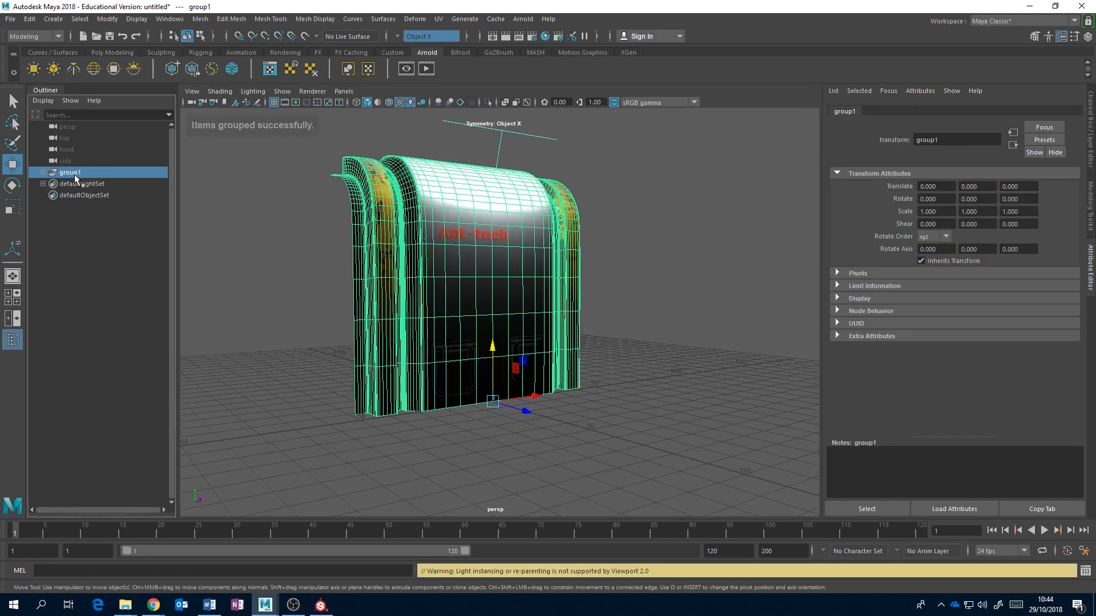
Turn symmetry off and snap the group's pivot to the vertex at the panel's outer lower corner
{"action": "middle_click_drag", "start_coordinate": [489, 393], "coordinate": [523, 388], "text": "alt"}
{"action": "scroll", "coordinate": [523, 388], "scroll_direction": "up", "scroll_amount": 4}
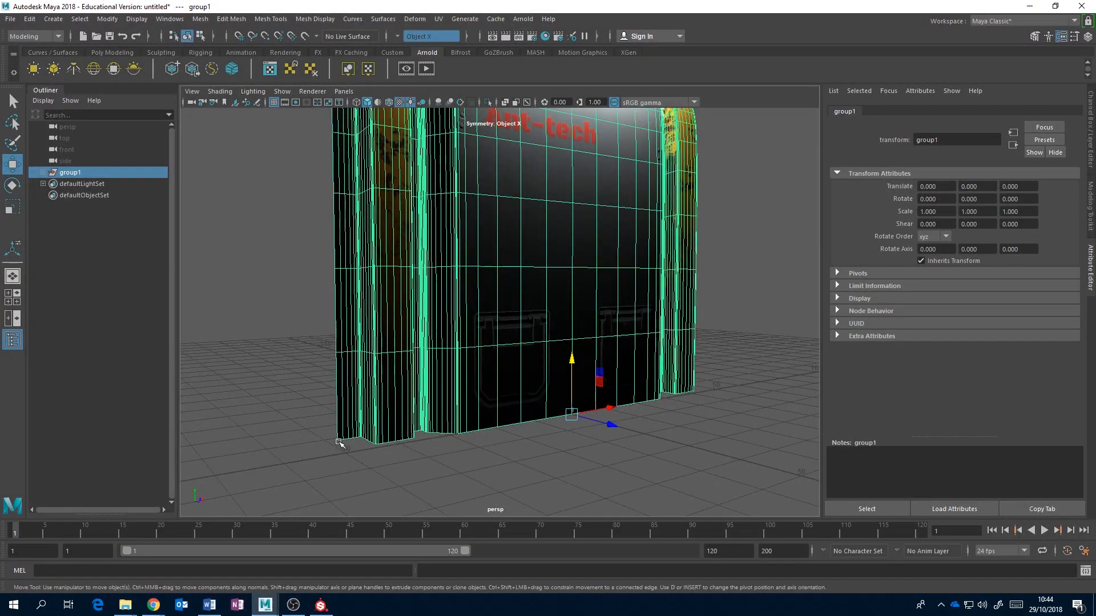
{"action": "key", "text": "d"}
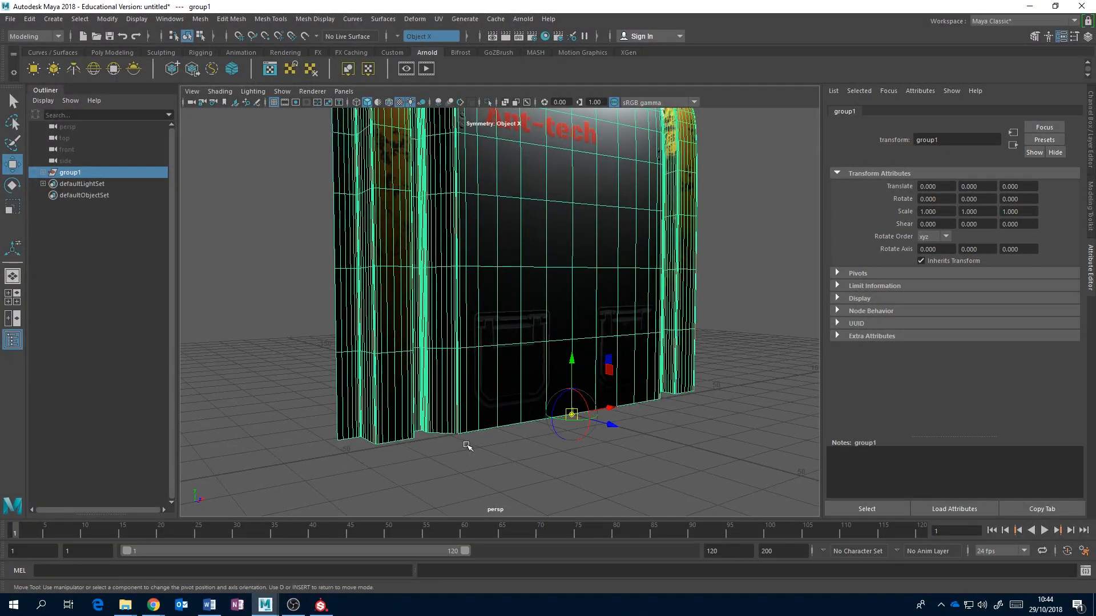
{"action": "key", "text": "v"}
{"action": "left_click", "coordinate": [422, 36]}
{"action": "left_click", "coordinate": [420, 45]}
{"action": "key", "text": "v"}
{"action": "left_click_drag", "start_coordinate": [571, 414], "coordinate": [328, 443]}
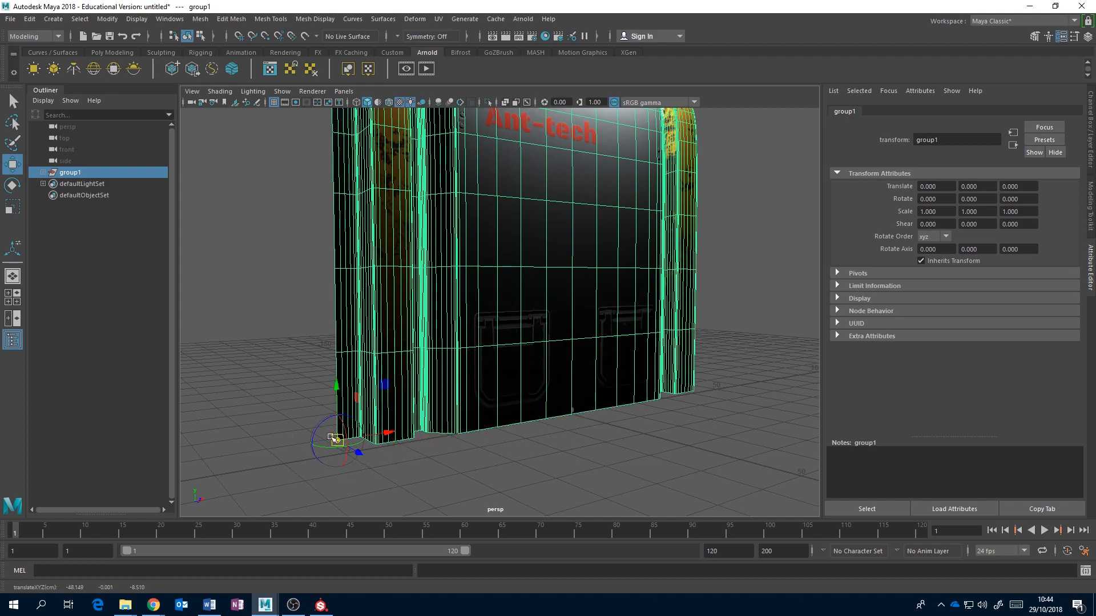
{"action": "key", "text": "Insert"}
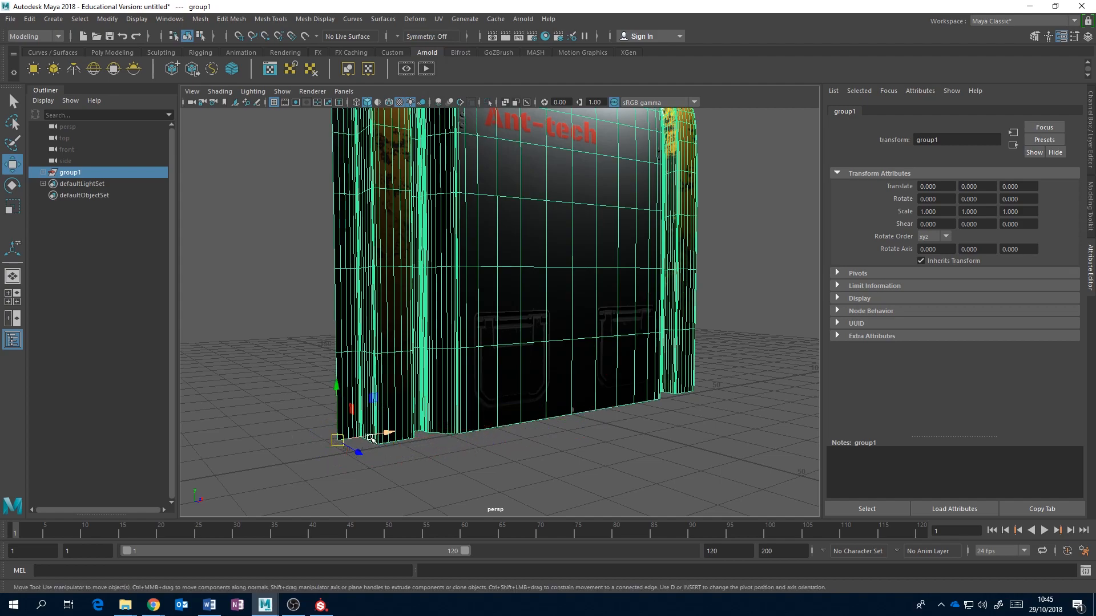
Duplicate the panel group and slide the copy along X to 96.298, flush against the original panel
{"action": "key", "text": "f"}
{"action": "scroll", "coordinate": [440, 401], "scroll_direction": "down", "scroll_amount": 5}
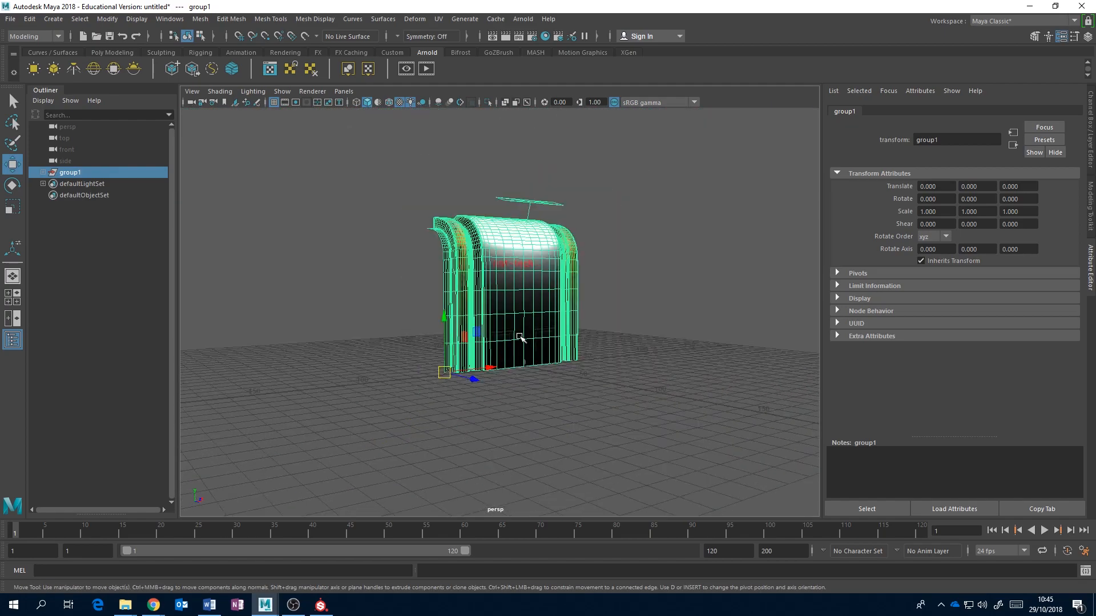
{"action": "left_click", "coordinate": [391, 328]}
{"action": "left_click", "coordinate": [64, 173]}
{"action": "scroll", "coordinate": [481, 352], "scroll_direction": "up", "scroll_amount": 4}
{"action": "key", "text": "ctrl+g"}
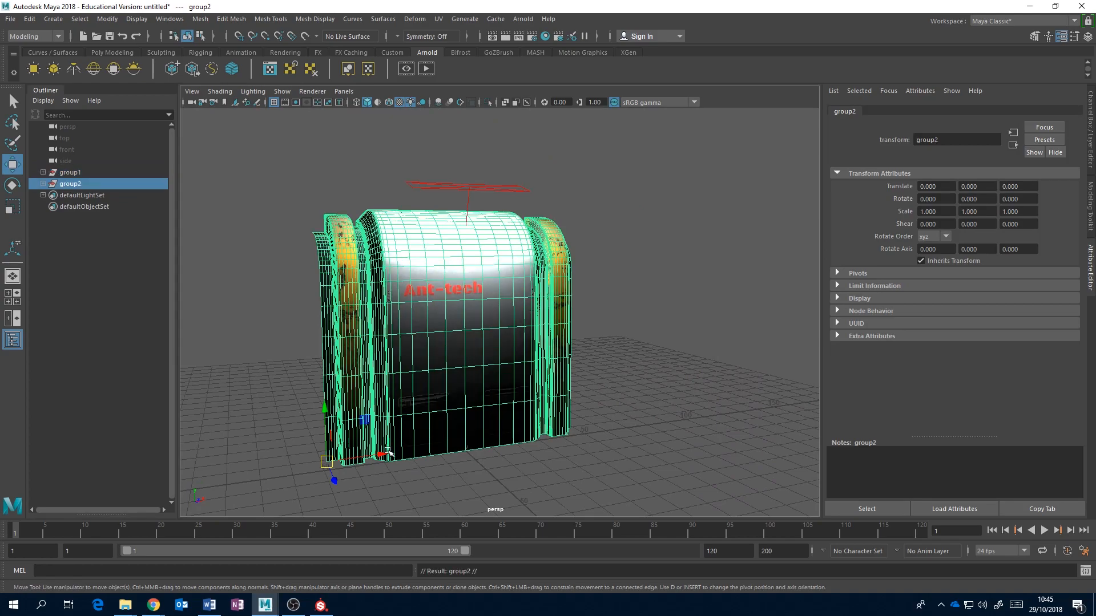
{"action": "left_click_drag", "start_coordinate": [366, 455], "coordinate": [568, 407]}
{"action": "middle_click_drag", "start_coordinate": [567, 408], "coordinate": [567, 360], "text": "alt"}
{"action": "scroll", "coordinate": [567, 360], "scroll_direction": "up", "scroll_amount": 4}
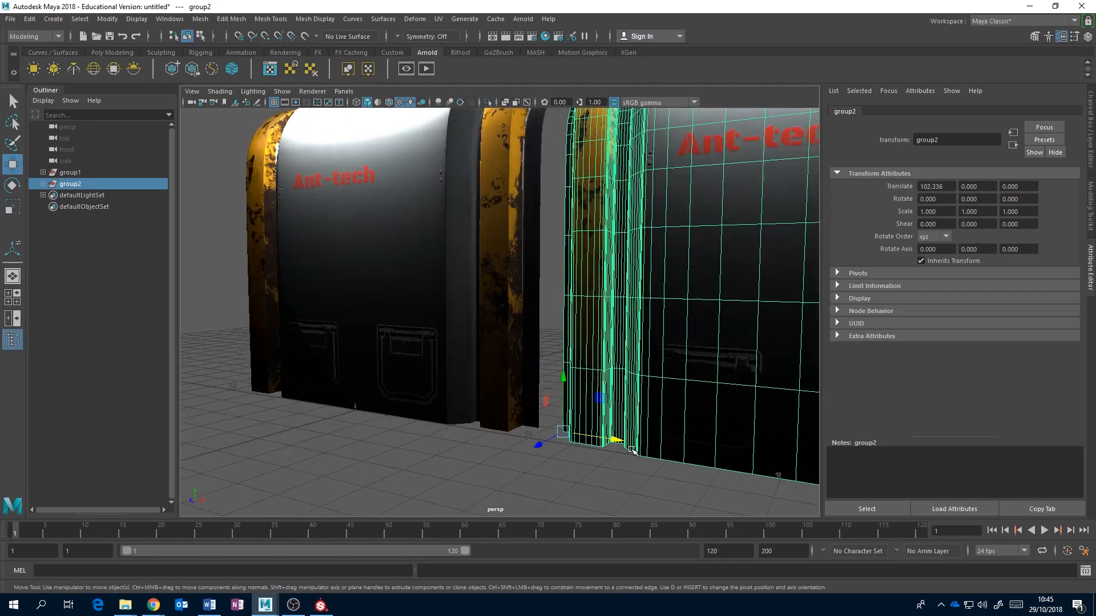
{"action": "left_click_drag", "start_coordinate": [617, 440], "coordinate": [603, 398]}
Duplicate the second panel group and vertex-snap the copy to its far end, at X 192.595
{"action": "middle_click_drag", "start_coordinate": [599, 399], "coordinate": [582, 460], "text": "alt"}
{"action": "scroll", "coordinate": [573, 457], "scroll_direction": "down", "scroll_amount": 5}
{"action": "left_click_drag", "start_coordinate": [573, 457], "coordinate": [480, 406], "text": "alt"}
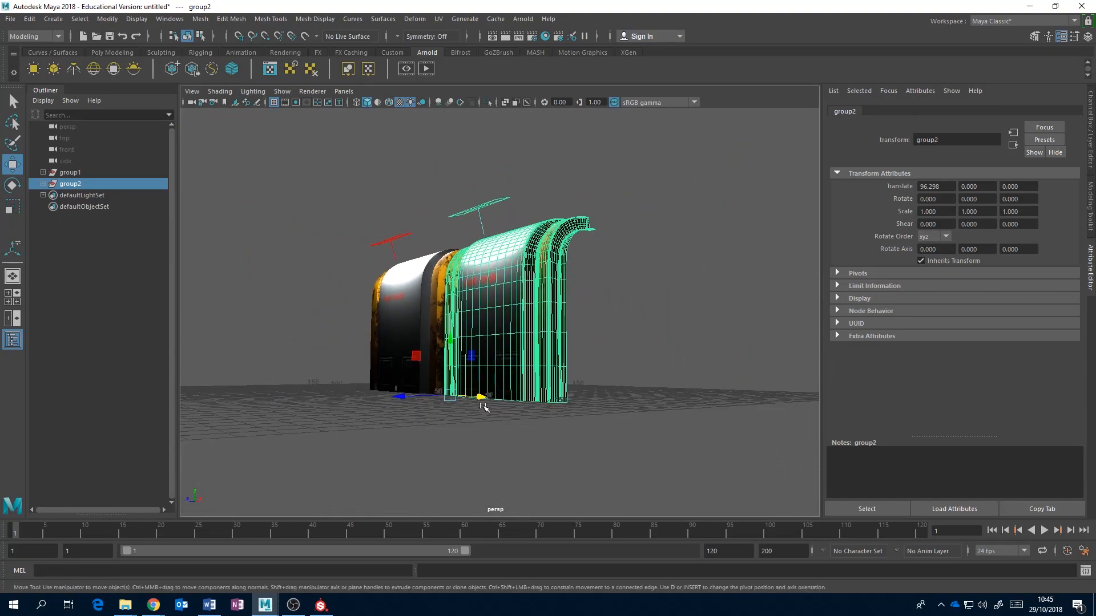
{"action": "key", "text": "ctrl+d"}
{"action": "key", "text": "v"}
{"action": "left_click_drag", "start_coordinate": [482, 398], "coordinate": [606, 414]}
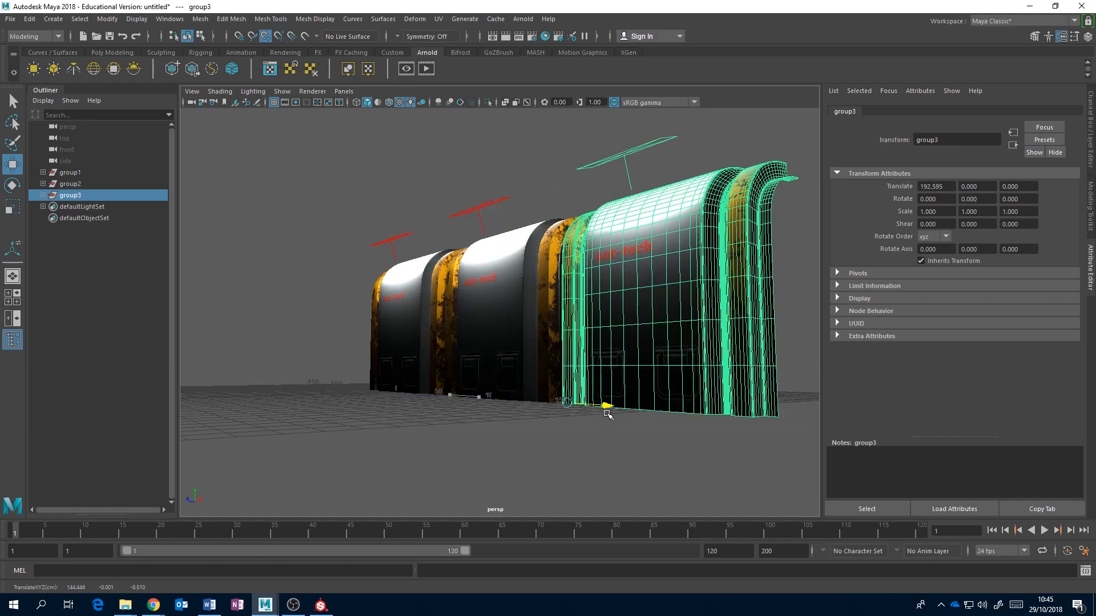
Duplicate the third panel group and place the copy at the end of the row, at X 288.893
{"action": "left_click_drag", "start_coordinate": [509, 411], "coordinate": [594, 432], "text": "alt"}
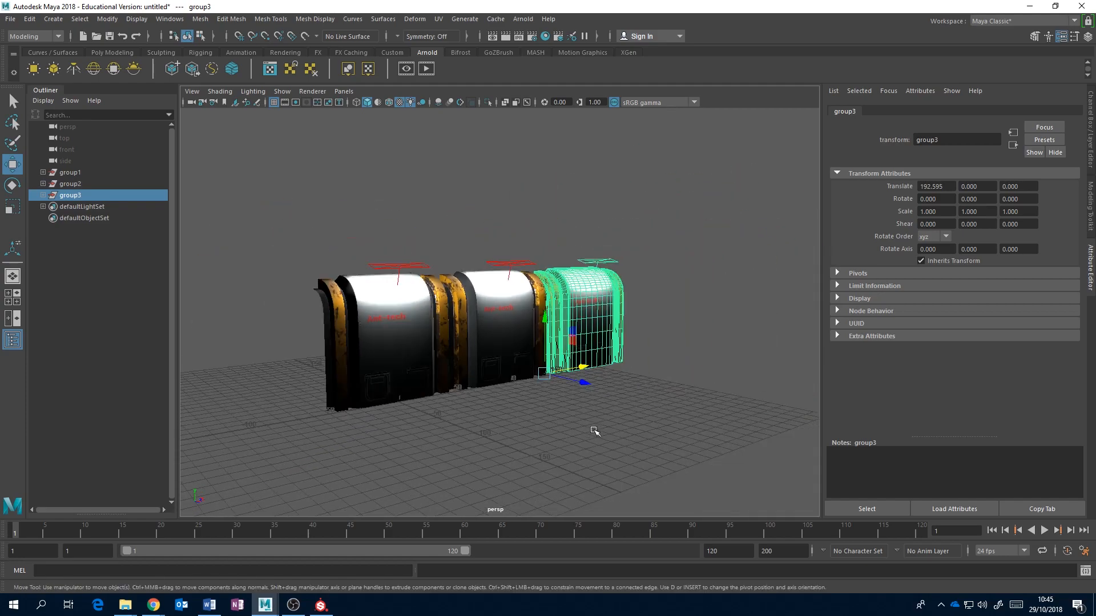
{"action": "scroll", "coordinate": [595, 432], "scroll_direction": "down", "scroll_amount": 5}
{"action": "key", "text": "ctrl+d"}
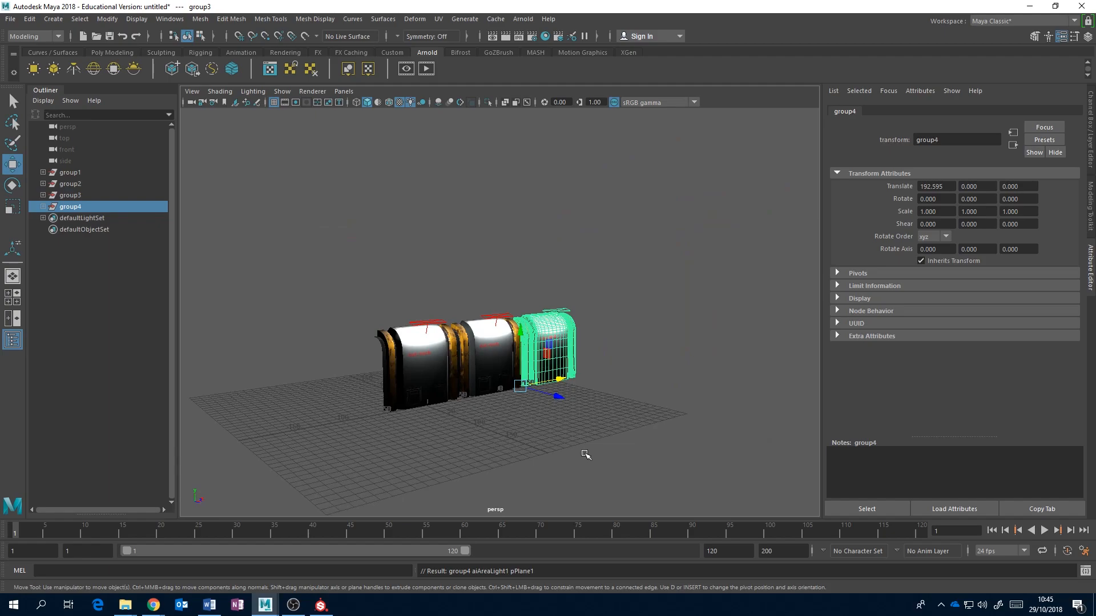
{"action": "left_click_drag", "start_coordinate": [611, 396], "coordinate": [582, 404], "text": "alt"}
{"action": "scroll", "coordinate": [582, 403], "scroll_direction": "up", "scroll_amount": 3}
{"action": "middle_click_drag", "start_coordinate": [582, 403], "coordinate": [508, 356], "text": "alt"}
{"action": "scroll", "coordinate": [508, 356], "scroll_direction": "up", "scroll_amount": 4}
{"action": "left_click_drag", "start_coordinate": [558, 427], "coordinate": [582, 420], "text": "alt"}
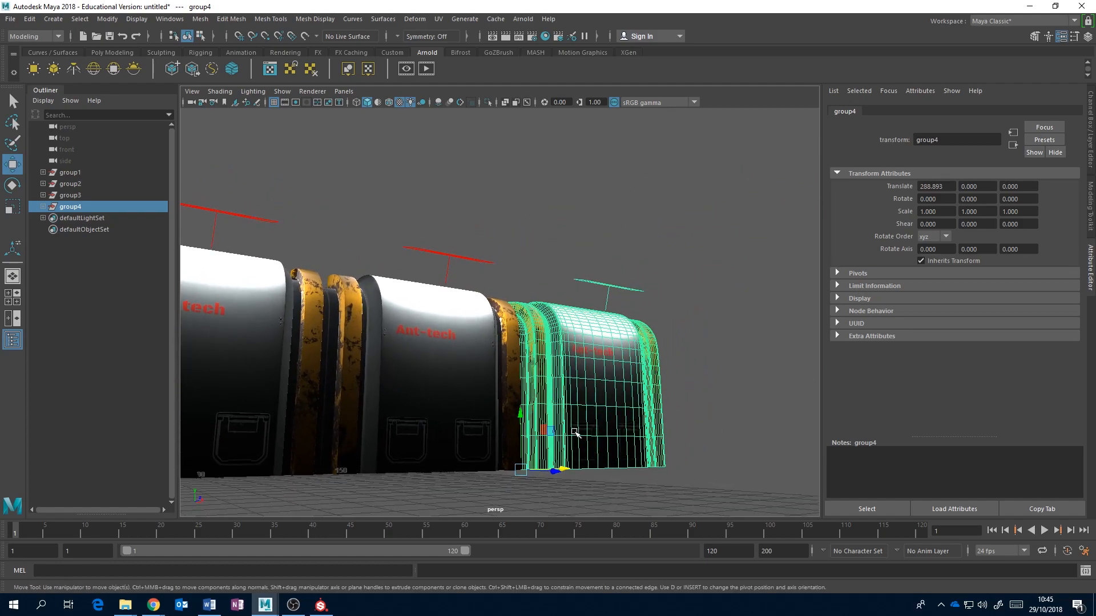
Extend the wall with two more equally spaced panel groups at X 385.190 and 481.488, and clear the selection
{"action": "key", "text": "ctrl+d"}
{"action": "key", "text": "shift+d"}
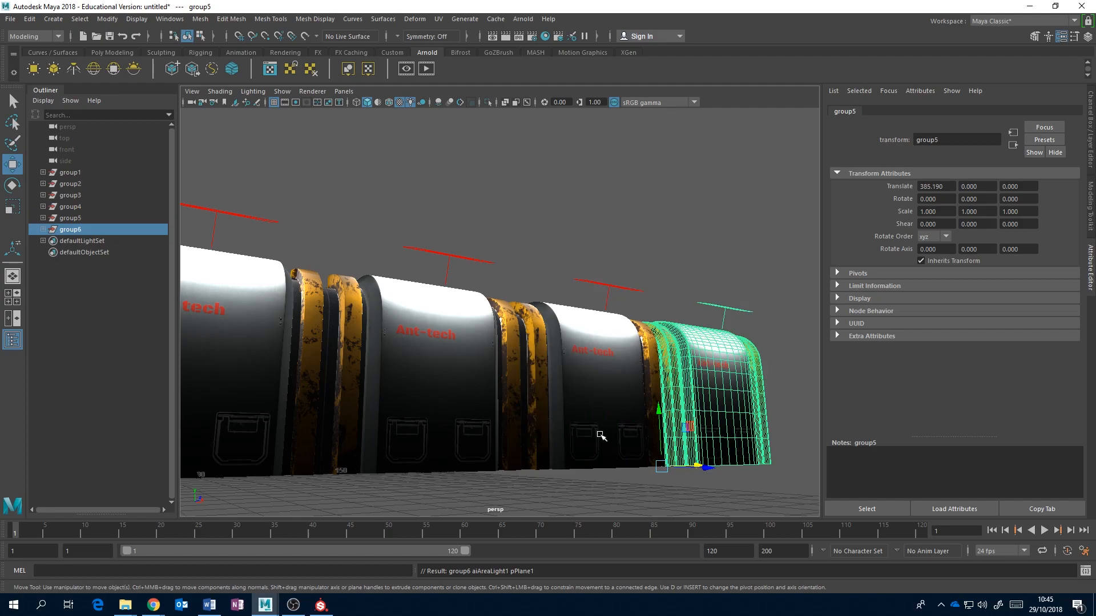
{"action": "left_click_drag", "start_coordinate": [507, 411], "coordinate": [562, 421], "text": "alt"}
{"action": "scroll", "coordinate": [562, 421], "scroll_direction": "down", "scroll_amount": 3}
{"action": "middle_click_drag", "start_coordinate": [562, 421], "coordinate": [582, 416], "text": "alt"}
{"action": "mouse_move", "coordinate": [583, 416]}
{"action": "left_mouse_down", "text": "alt"}
{"action": "mouse_move", "coordinate": [574, 407]}
{"action": "mouse_move", "coordinate": [593, 401]}
{"action": "left_mouse_up", "text": "alt"}
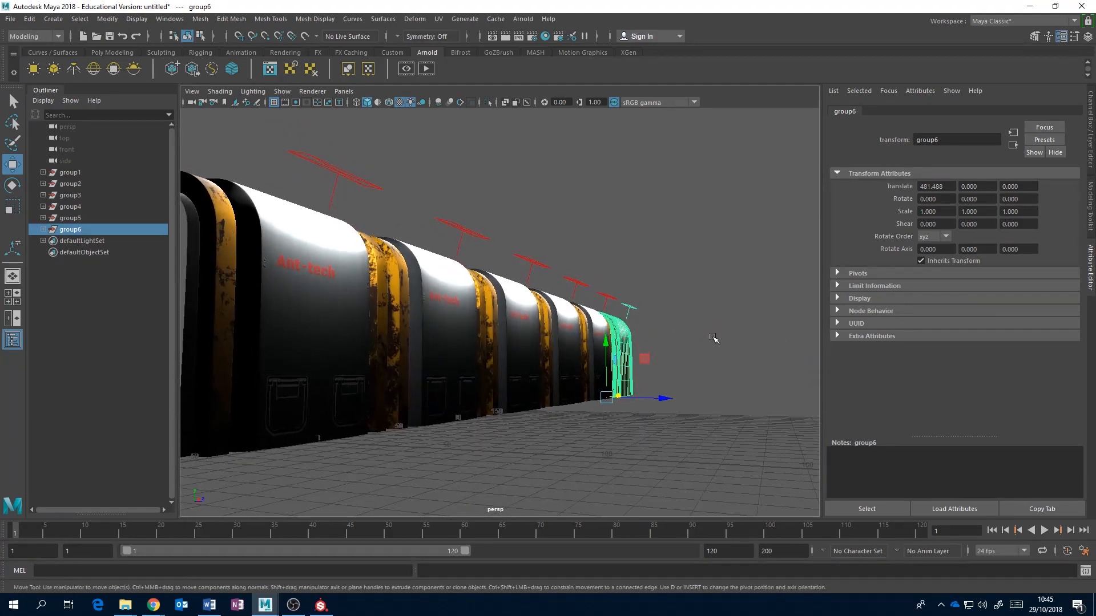
{"action": "left_click", "coordinate": [714, 345]}
{"action": "left_click_drag", "start_coordinate": [714, 344], "coordinate": [750, 379], "text": "alt"}
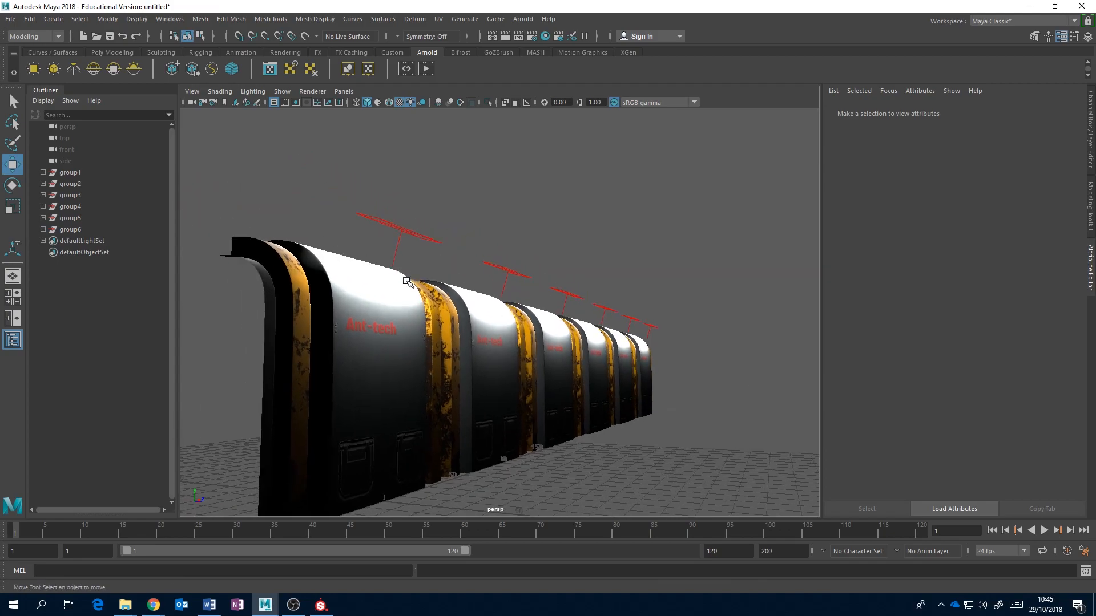
Combine all six panel groups under one parent group
{"action": "left_click_drag", "start_coordinate": [485, 279], "coordinate": [459, 286], "text": "alt"}
{"action": "scroll", "coordinate": [448, 288], "scroll_direction": "down", "scroll_amount": 4}
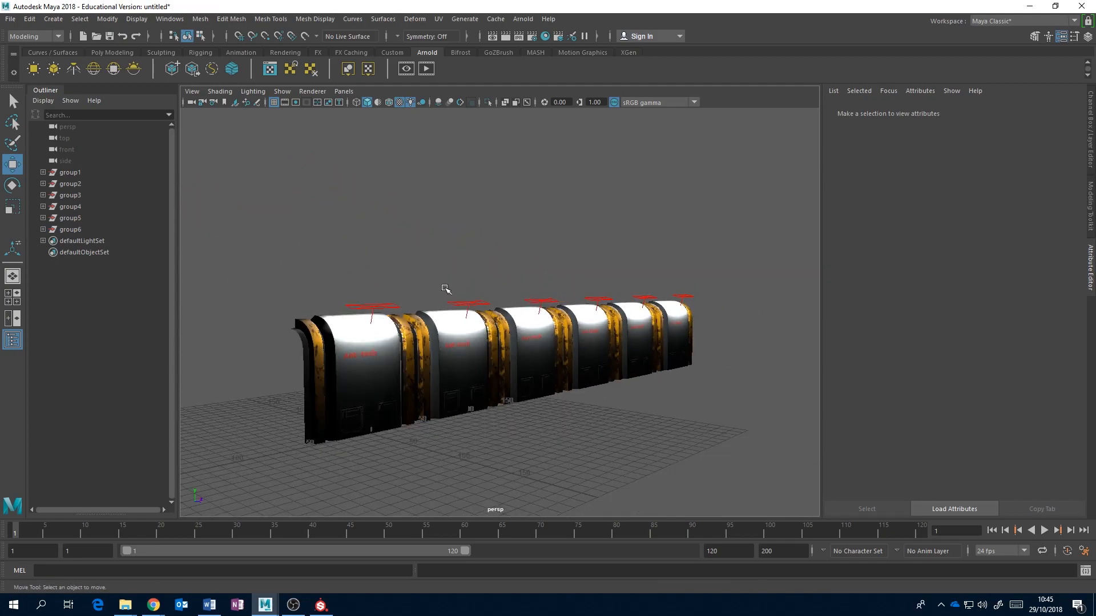
{"action": "left_click", "coordinate": [72, 172]}
{"action": "left_click", "coordinate": [77, 227], "text": "shift"}
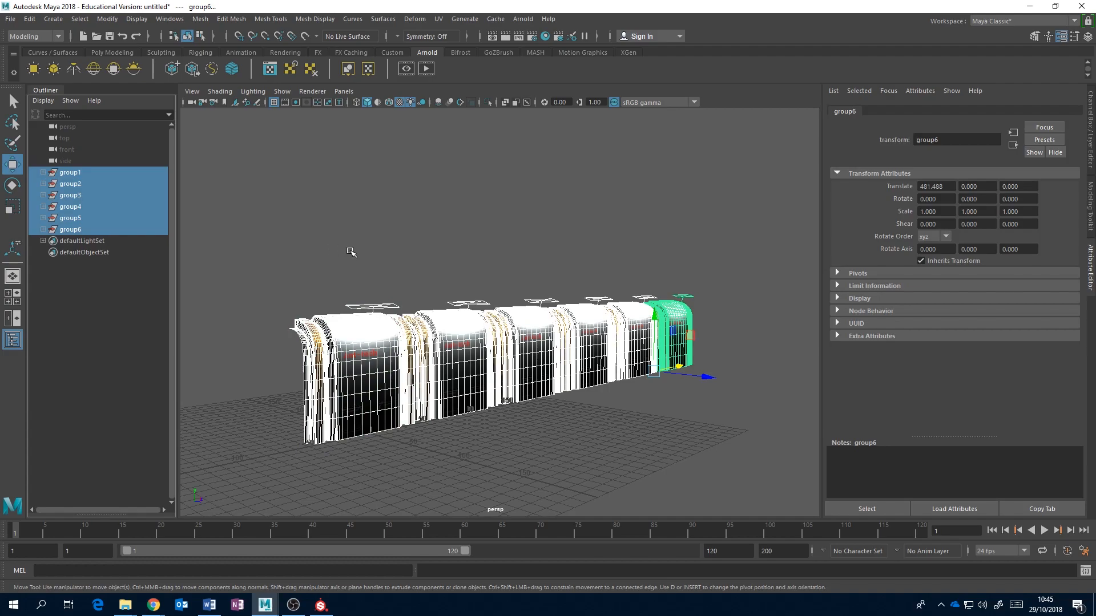
{"action": "key", "text": "ctrl+g"}
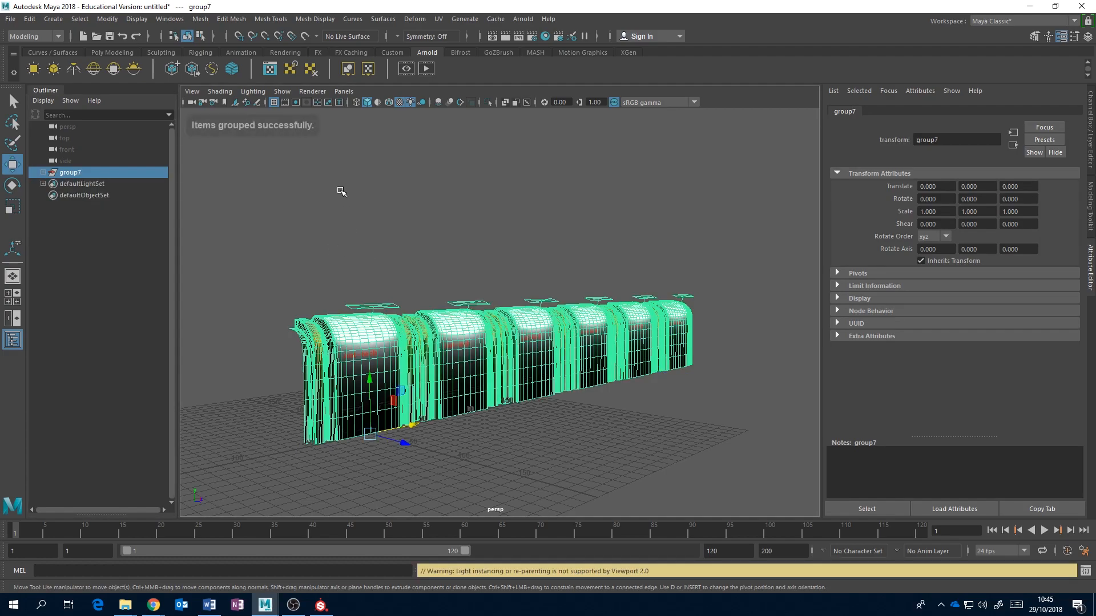
Duplicate the panel row as a facing corridor wall, rotated -180 in Y and moved to X 465.450, Z 65.920
{"action": "scroll", "coordinate": [506, 348], "scroll_direction": "up", "scroll_amount": 3}
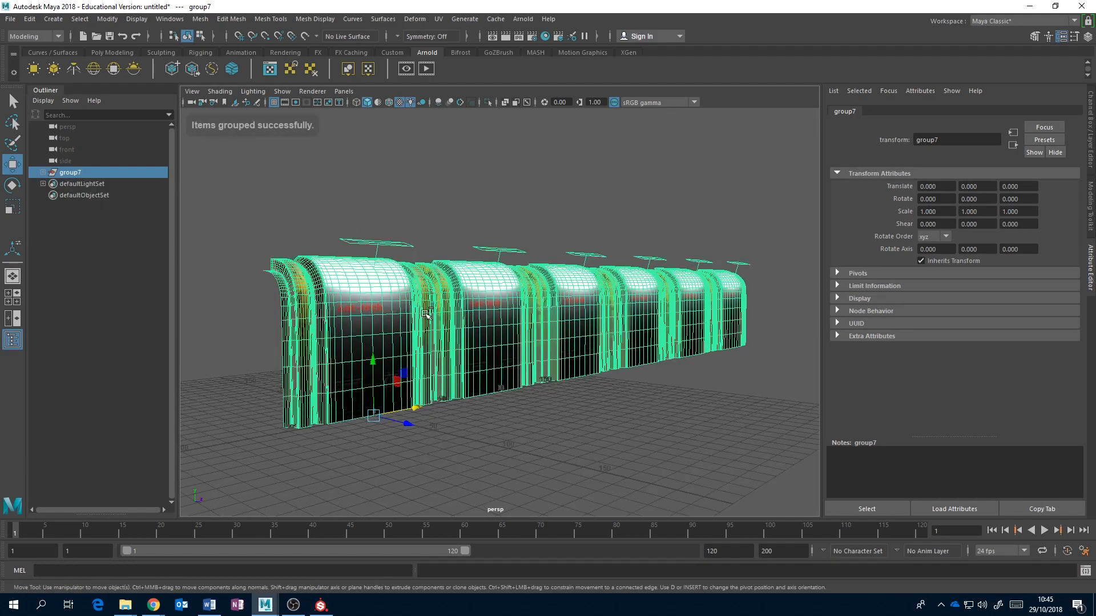
{"action": "key", "text": "ctrl+d"}
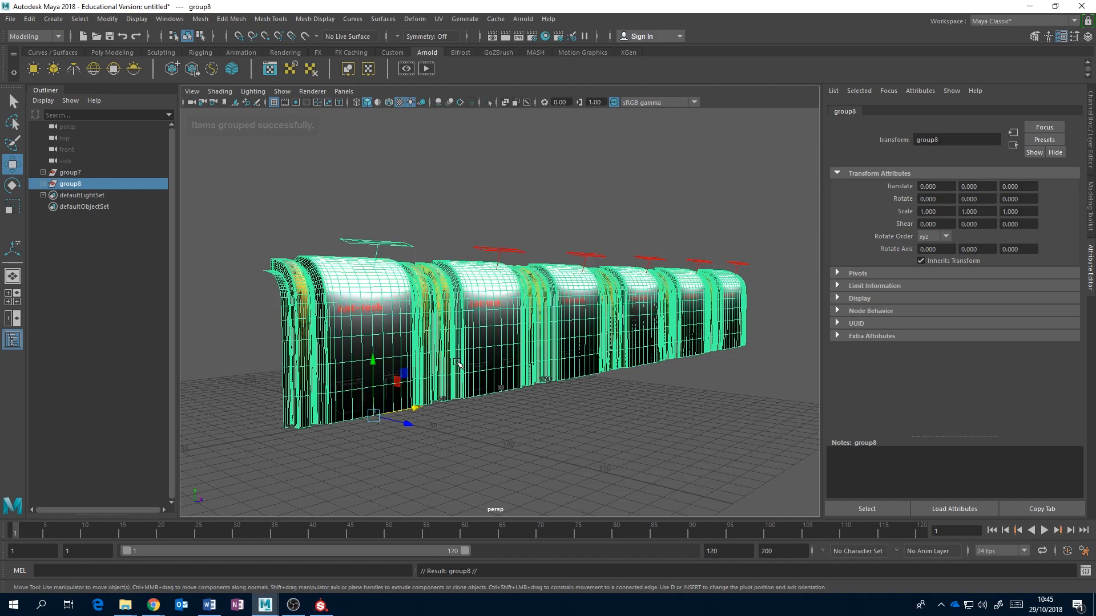
{"action": "key", "text": "e"}
{"action": "left_click", "coordinate": [424, 427]}
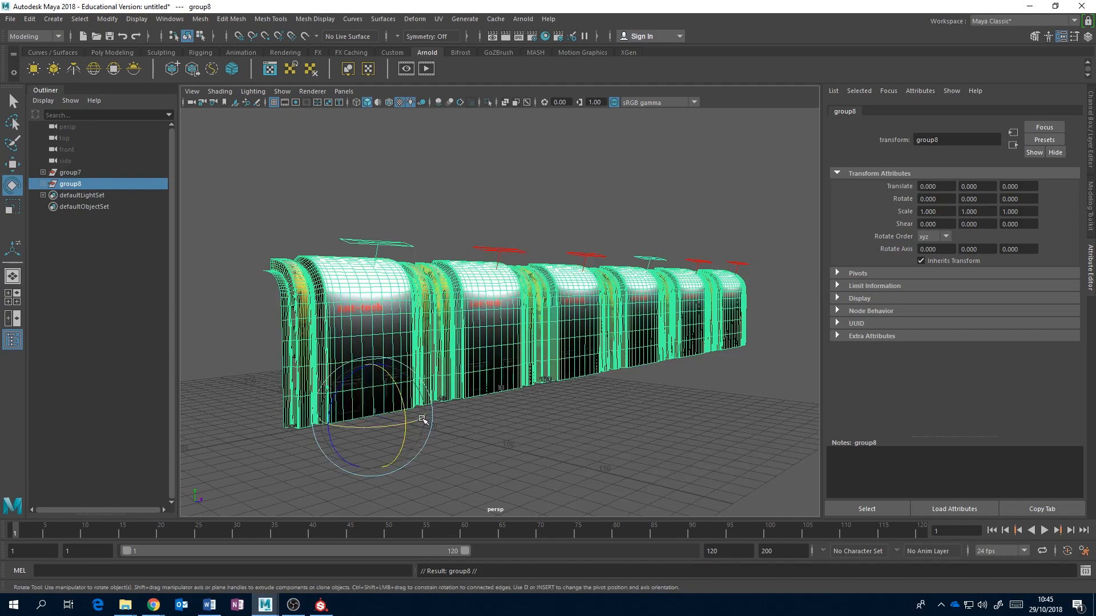
{"action": "left_click_drag", "start_coordinate": [345, 445], "coordinate": [653, 291]}
{"action": "key", "text": "w"}
{"action": "right_click_drag", "start_coordinate": [529, 366], "coordinate": [493, 346], "text": "alt"}
{"action": "left_click_drag", "start_coordinate": [490, 347], "coordinate": [521, 333], "text": "alt"}
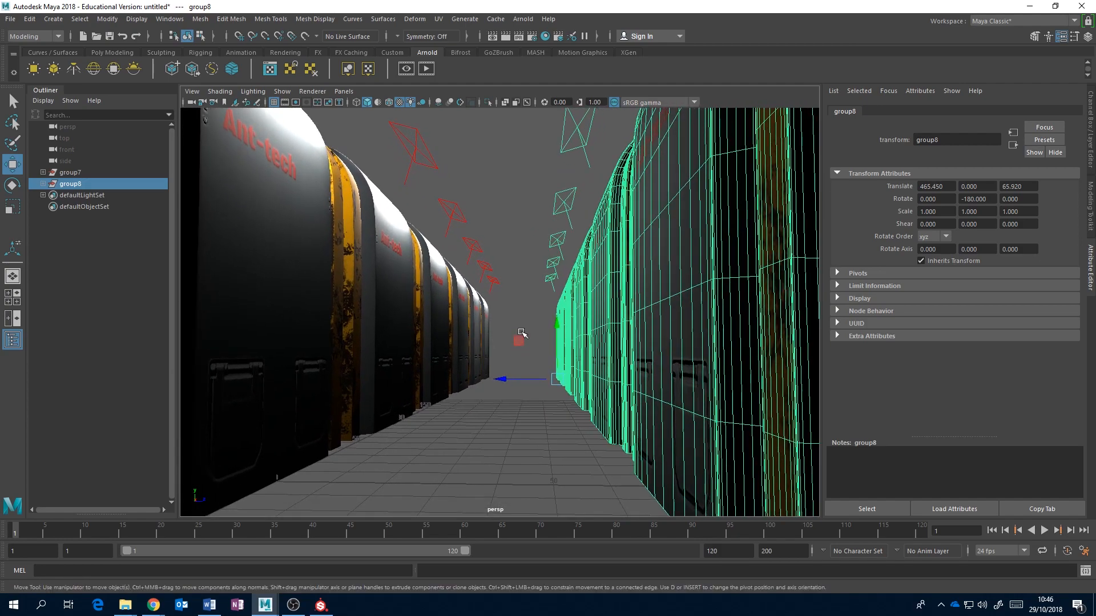
Create a polygon plane as the corridor floor and scale it uniformly to about 450
{"action": "left_click", "coordinate": [112, 52]}
{"action": "left_click", "coordinate": [134, 70]}
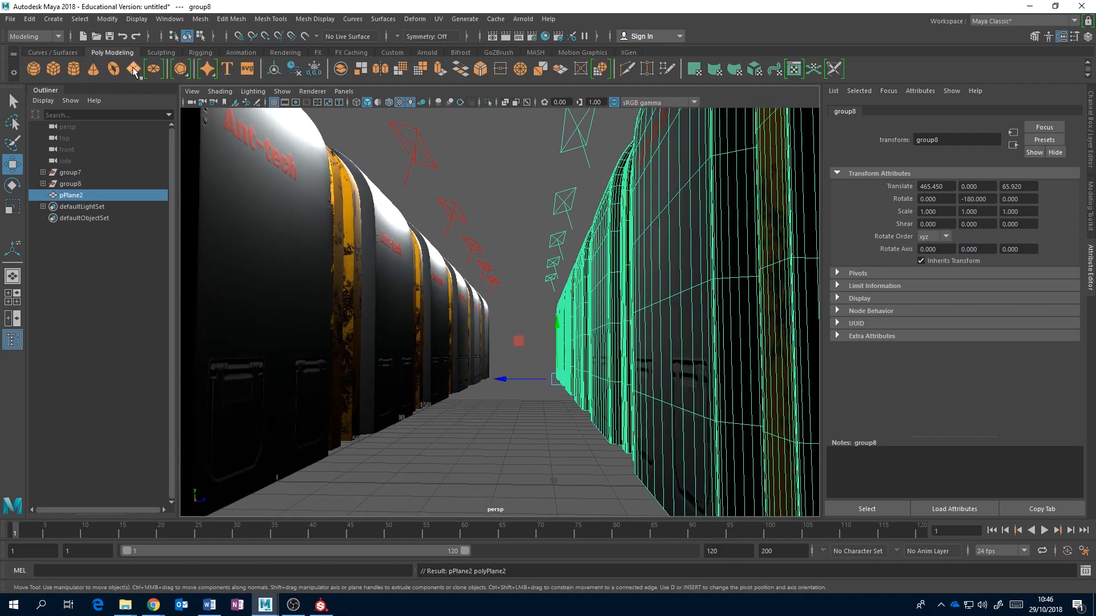
{"action": "key", "text": "r"}
{"action": "left_click_drag", "start_coordinate": [276, 482], "coordinate": [526, 417]}
{"action": "left_click_drag", "start_coordinate": [280, 482], "coordinate": [404, 486]}
{"action": "left_click_drag", "start_coordinate": [277, 484], "coordinate": [685, 316]}
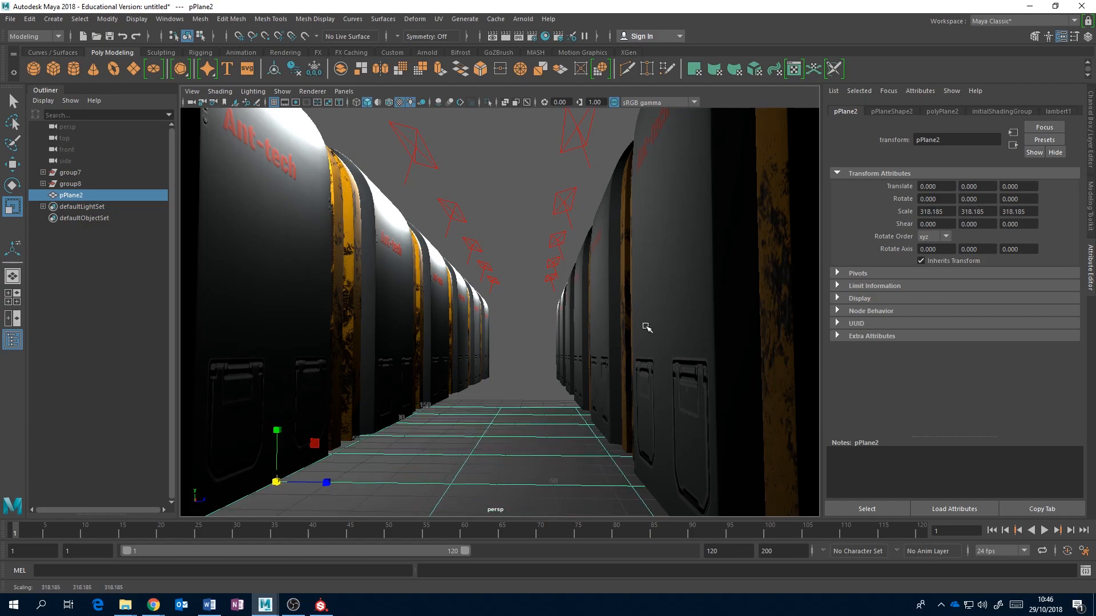
{"action": "left_click_drag", "start_coordinate": [277, 483], "coordinate": [797, 281]}
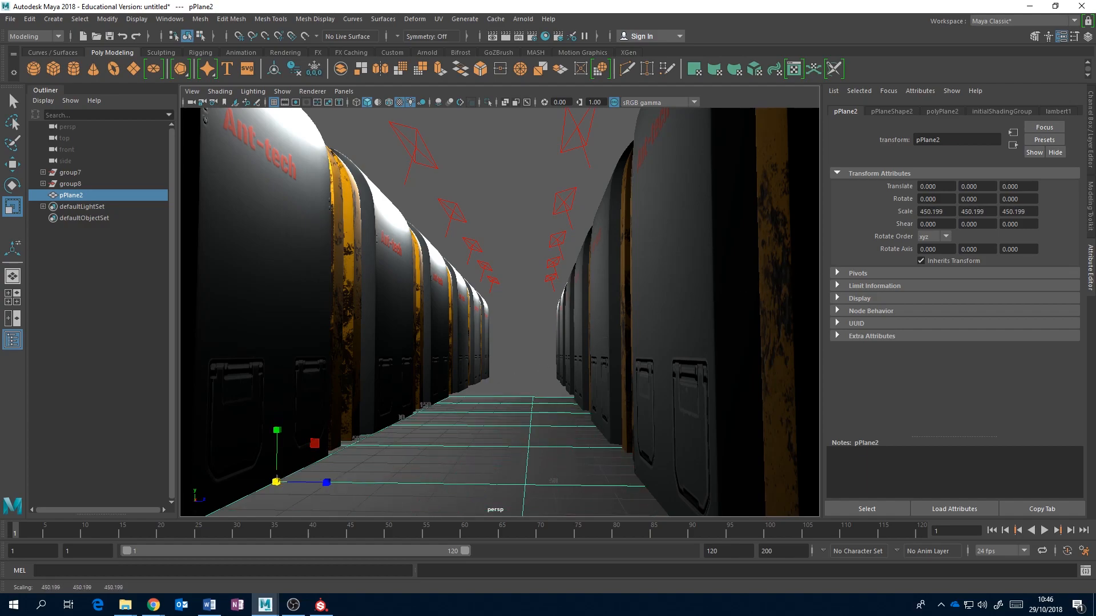
Set the floor plane's width and height to 3 in its polyPlane history
{"action": "left_click", "coordinate": [1090, 150]}
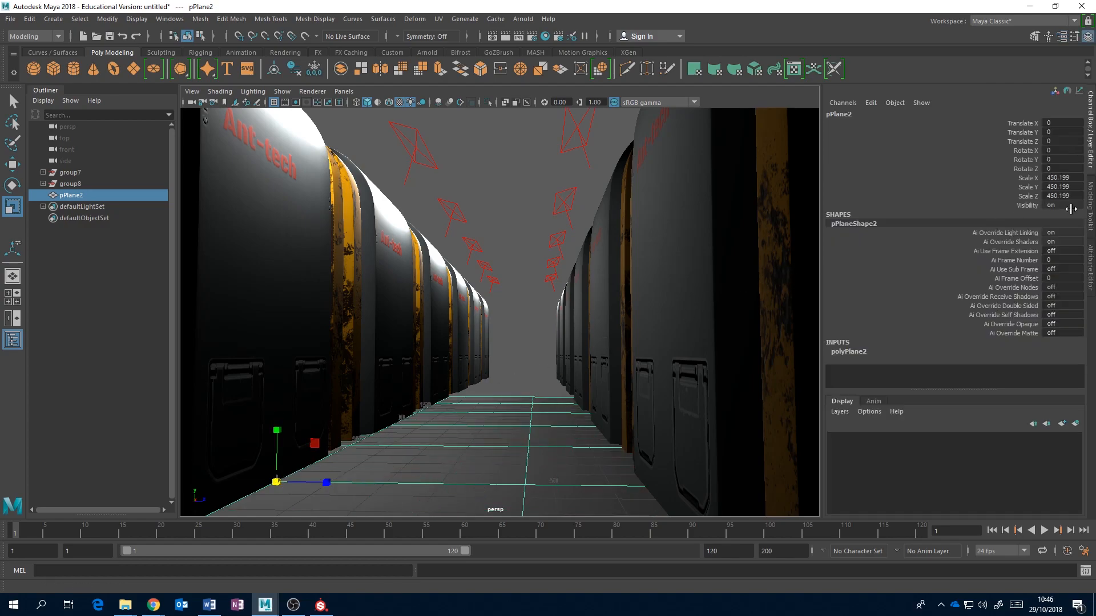
{"action": "left_click", "coordinate": [1091, 271]}
{"action": "left_click", "coordinate": [941, 112]}
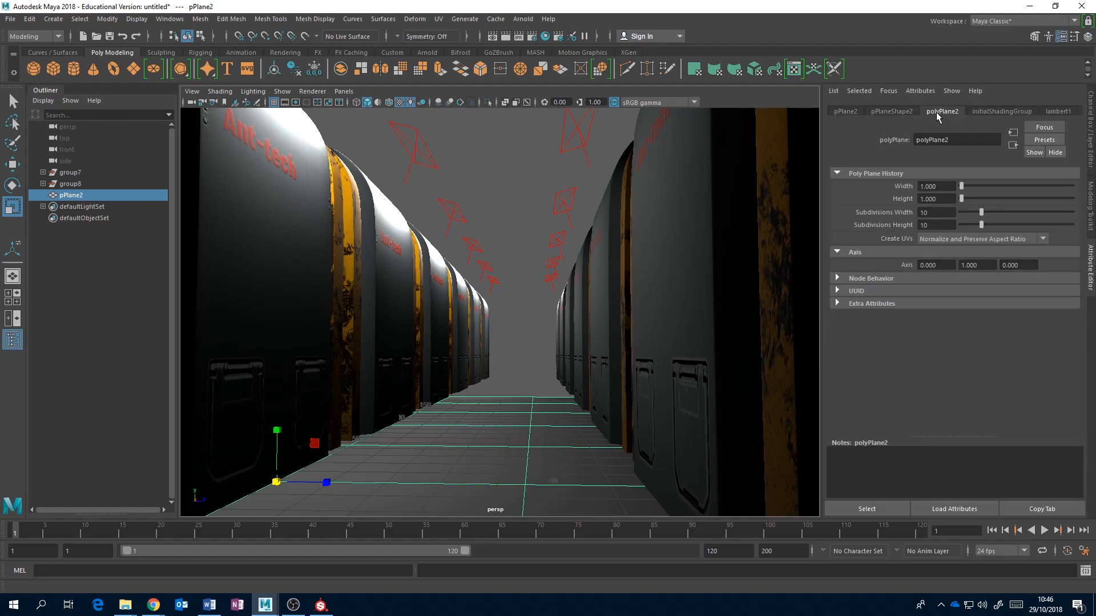
{"action": "left_click_drag", "start_coordinate": [943, 186], "coordinate": [914, 185]}
{"action": "type", "text": "3"}
{"action": "key", "text": "Tab"}
{"action": "type", "text": "3"}
{"action": "key", "text": "Tab"}
Assign a new Arnold aiStandardSurface material to the floor plane
{"action": "right_click_drag", "start_coordinate": [482, 423], "coordinate": [509, 569]}
{"action": "left_click", "coordinate": [398, 293]}
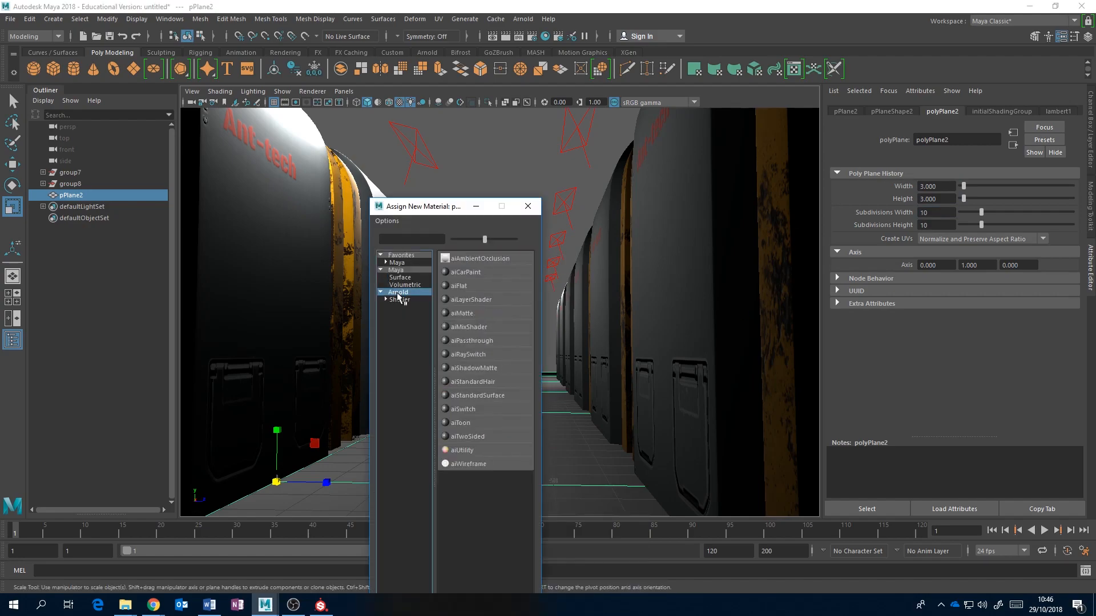
{"action": "left_click", "coordinate": [485, 396]}
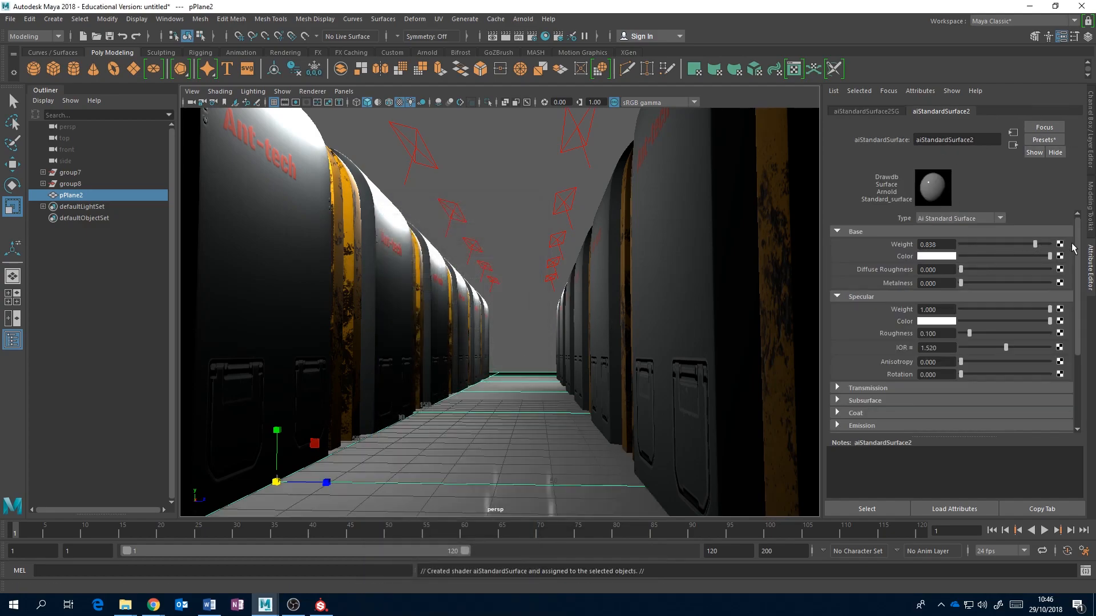
Give the floor material a base weight of 1, a specular roughness of 0.844 and a mid-grey base color
{"action": "left_click_drag", "start_coordinate": [1072, 244], "coordinate": [1073, 245]}
{"action": "left_click_drag", "start_coordinate": [970, 334], "coordinate": [1035, 330]}
{"action": "left_click_drag", "start_coordinate": [1050, 256], "coordinate": [982, 256]}
{"action": "scroll", "coordinate": [701, 311], "scroll_direction": "down", "scroll_amount": 3}
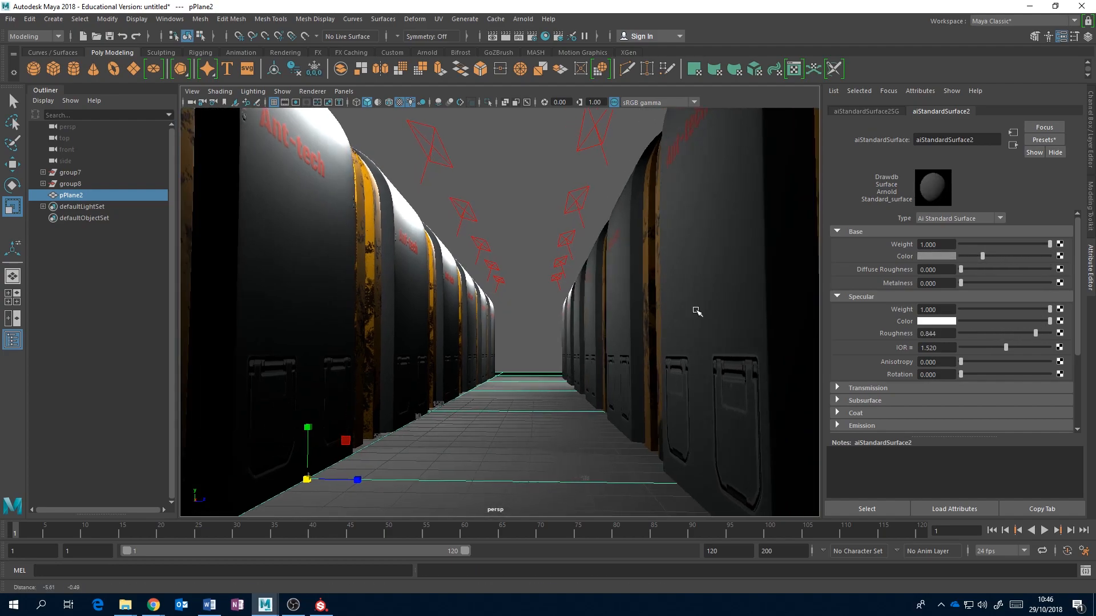
Frame the view down the corridor, show the resolution gate, and start a live render in Arnold RenderView
{"action": "left_click_drag", "start_coordinate": [699, 311], "coordinate": [688, 311], "text": "alt"}
{"action": "middle_click_drag", "start_coordinate": [689, 310], "coordinate": [718, 299], "text": "alt"}
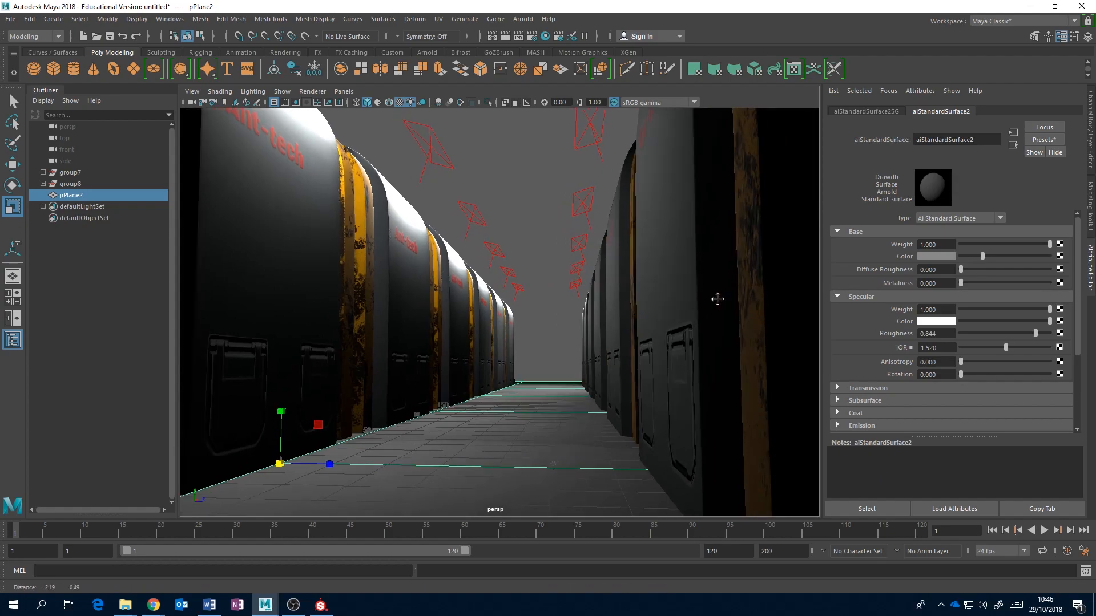
{"action": "left_click", "coordinate": [296, 103]}
{"action": "left_click", "coordinate": [523, 19]}
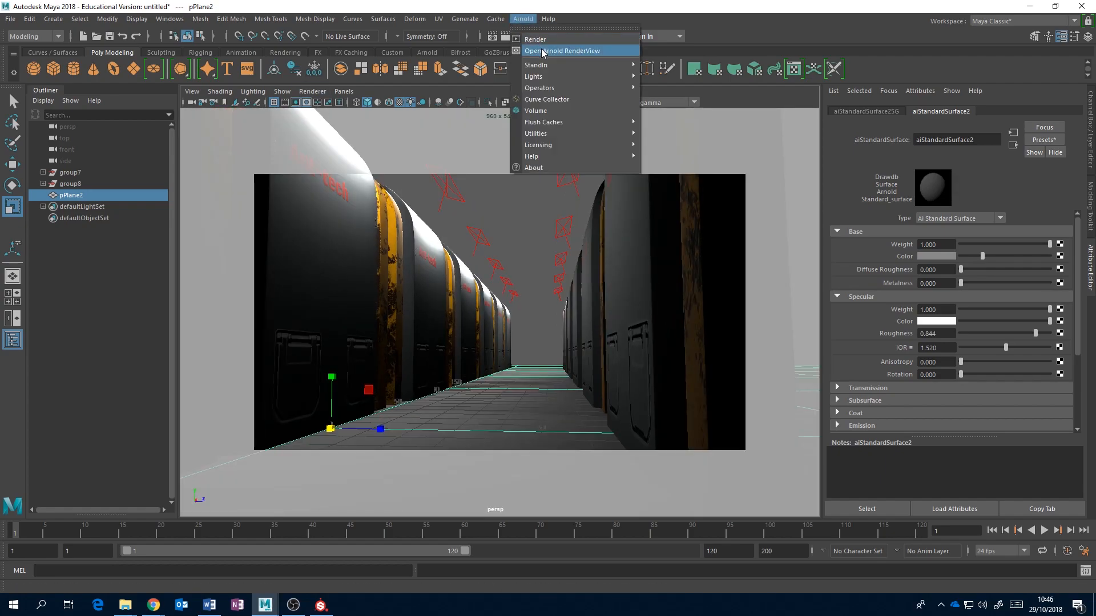
{"action": "left_click", "coordinate": [543, 51]}
{"action": "left_click", "coordinate": [658, 247]}
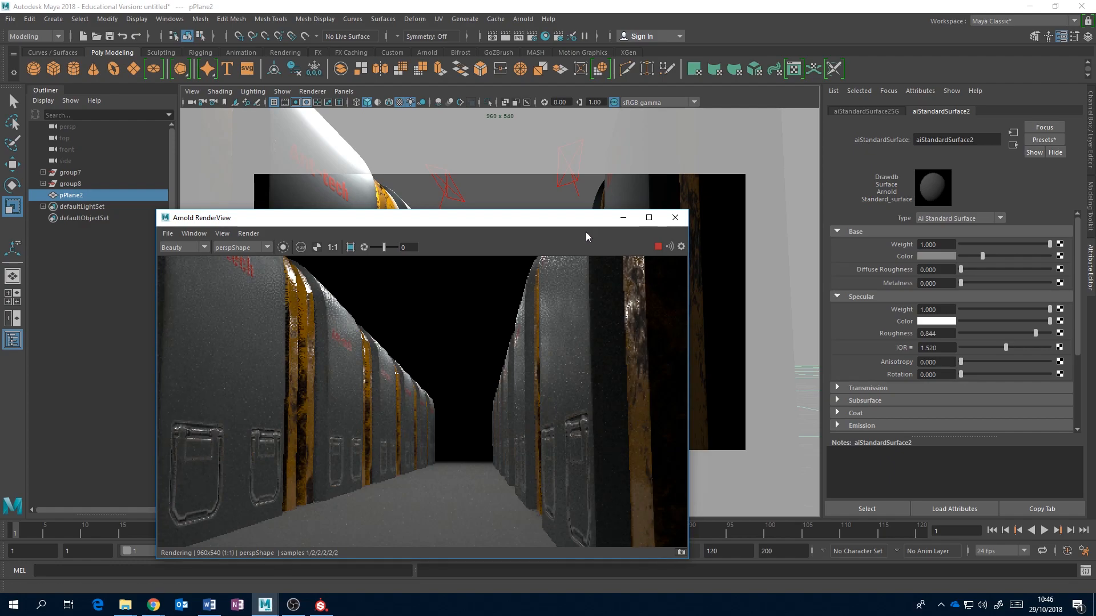
Enable 3D Manipulation in Arnold RenderView and orbit the live render to look down on the corridor from above the panels
{"action": "left_click", "coordinate": [204, 234]}
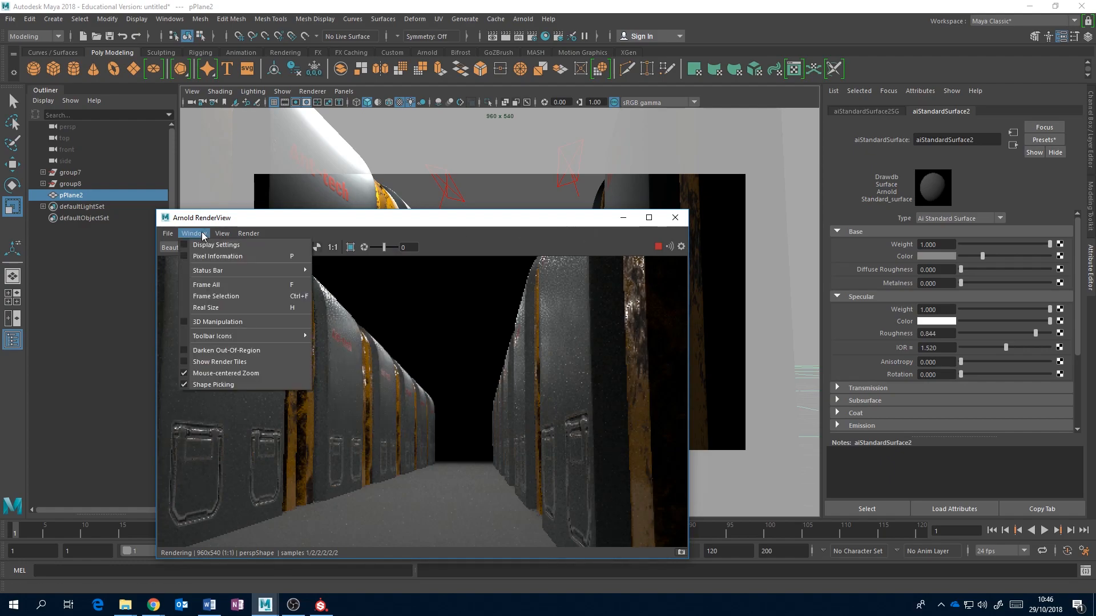
{"action": "left_click", "coordinate": [217, 317]}
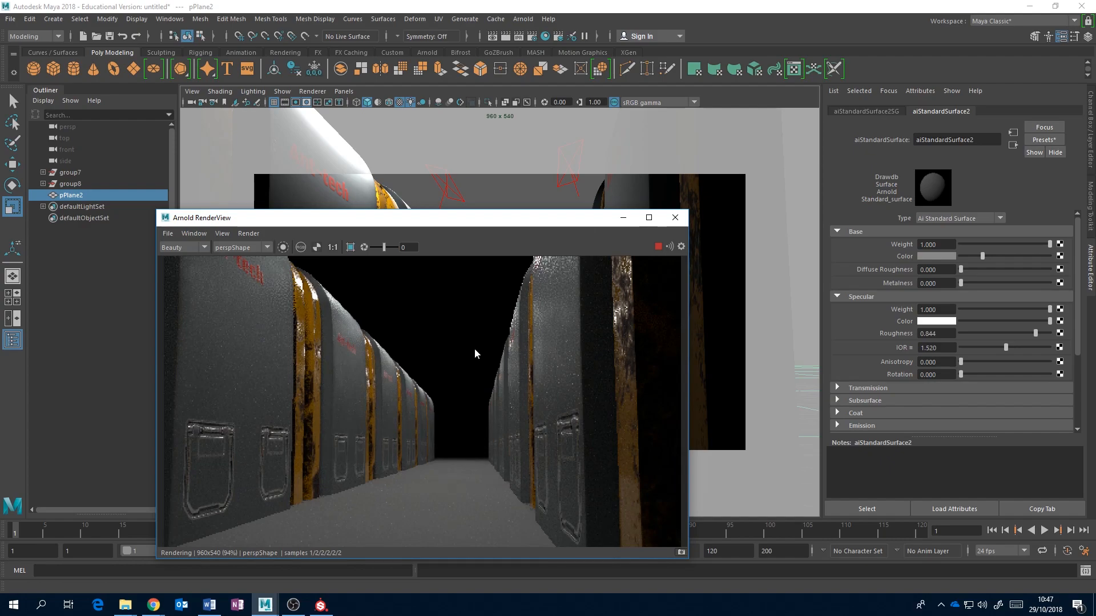
{"action": "left_click_drag", "start_coordinate": [474, 355], "coordinate": [457, 375], "text": "alt"}
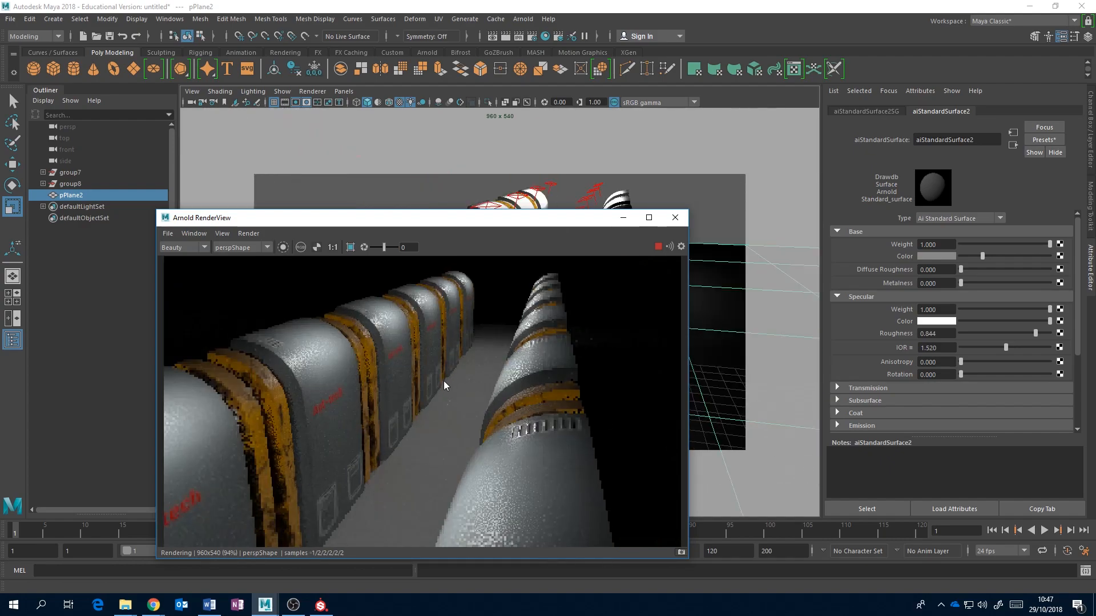
{"action": "scroll", "coordinate": [457, 365], "scroll_direction": "up", "scroll_amount": 5}
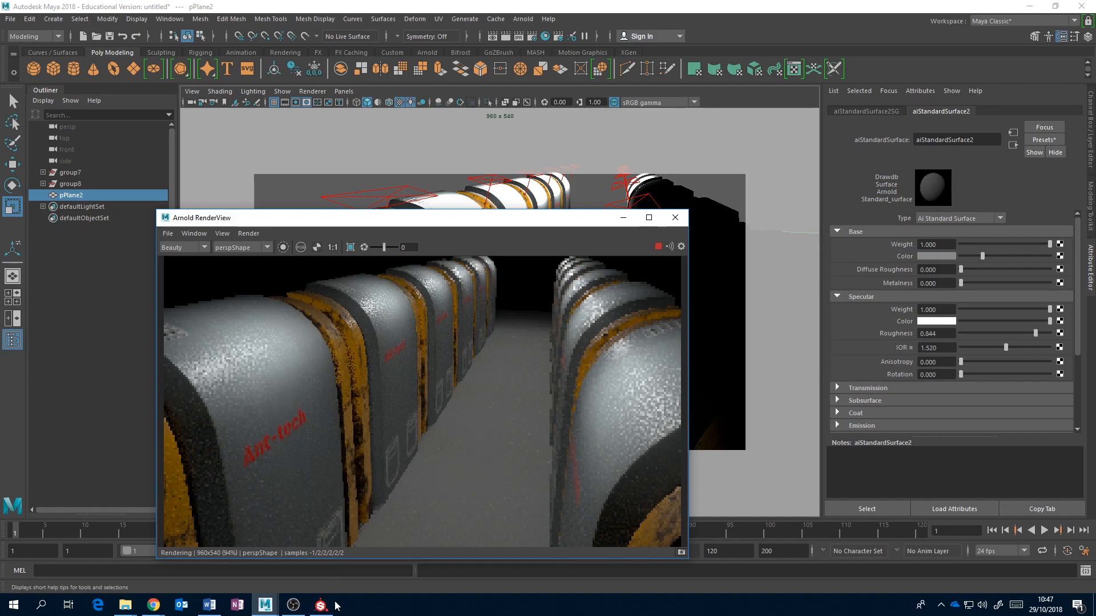
Switch to Substance Painter and examine the textured Ant-tech wall panel from the side and up close
{"action": "mouse_move", "coordinate": [322, 608]}
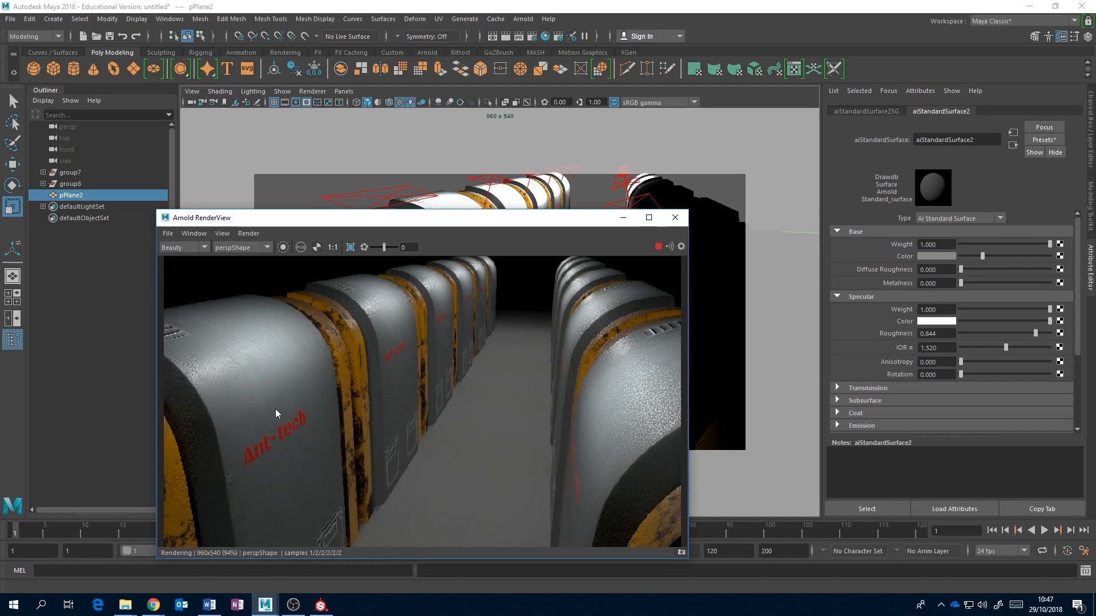
{"action": "left_click", "coordinate": [321, 605]}
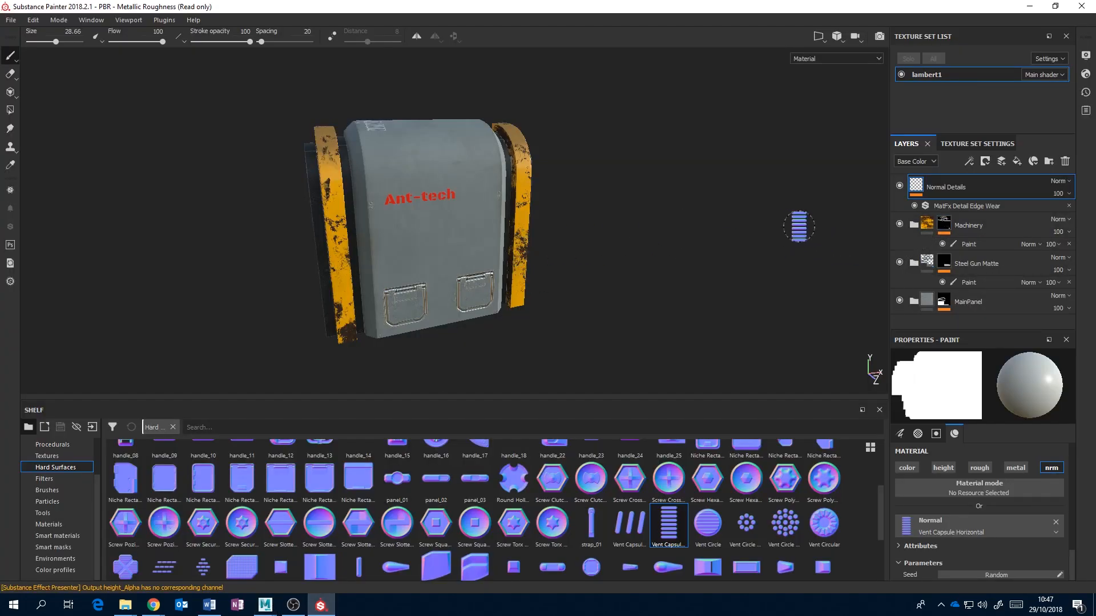
{"action": "left_click_drag", "start_coordinate": [641, 223], "coordinate": [689, 215], "text": "alt"}
{"action": "middle_click_drag", "start_coordinate": [632, 211], "coordinate": [743, 211], "text": "alt"}
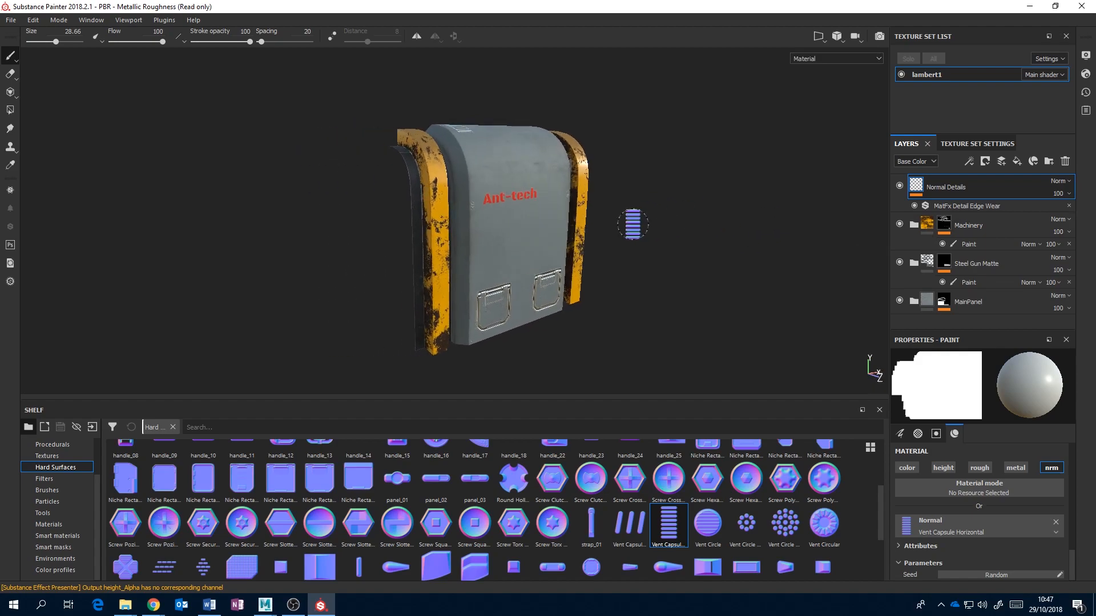
{"action": "scroll", "coordinate": [633, 223], "scroll_direction": "up", "scroll_amount": 3}
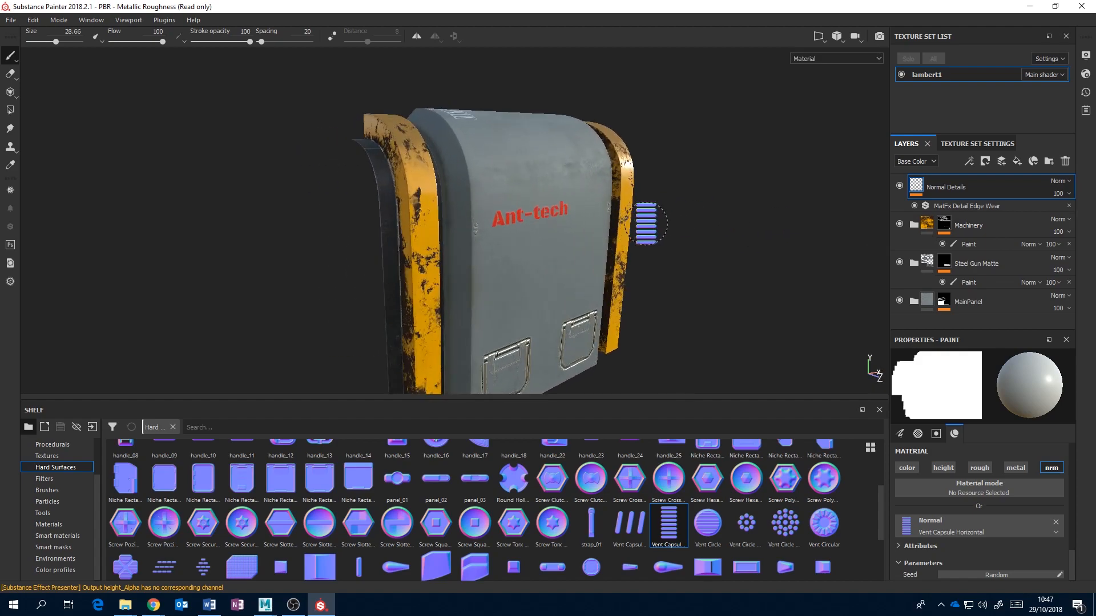
{"action": "middle_click_drag", "start_coordinate": [646, 224], "coordinate": [627, 240], "text": "alt"}
{"action": "scroll", "coordinate": [628, 236], "scroll_direction": "up", "scroll_amount": 5}
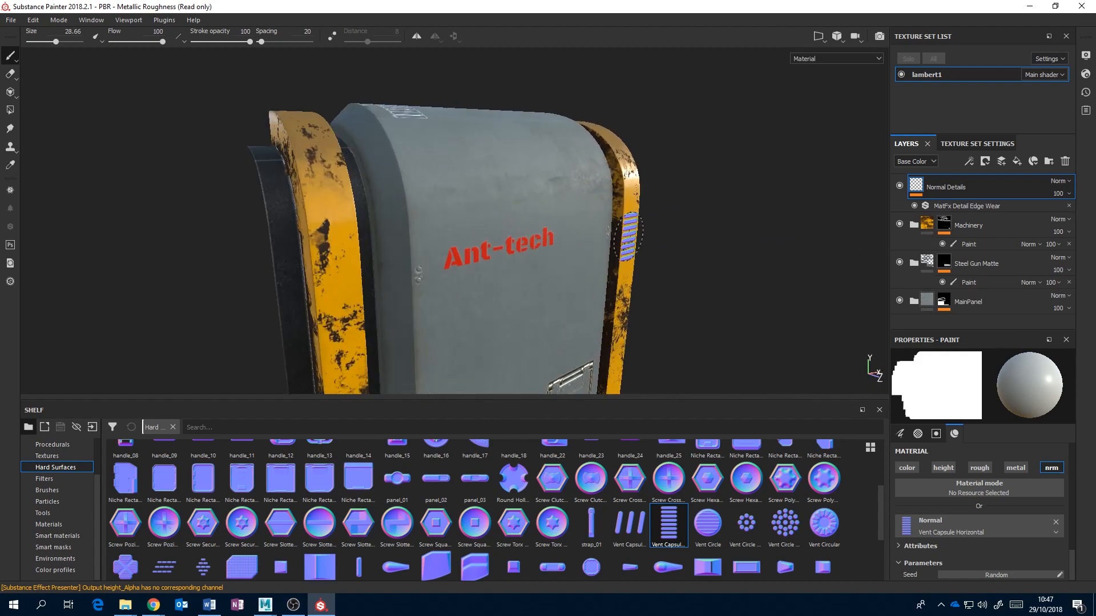
{"action": "scroll", "coordinate": [629, 237], "scroll_direction": "down", "scroll_amount": 4}
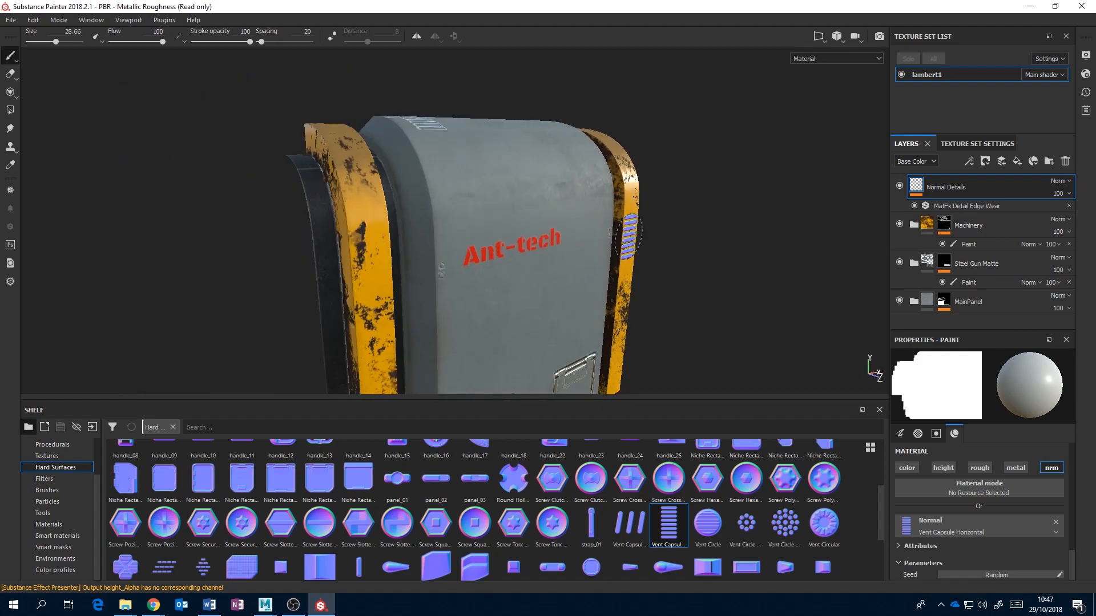
{"action": "mouse_move", "coordinate": [665, 238]}
{"action": "left_mouse_down", "text": "alt"}
{"action": "mouse_move", "coordinate": [702, 196]}
{"action": "mouse_move", "coordinate": [668, 194]}
{"action": "mouse_move", "coordinate": [664, 226]}
{"action": "left_mouse_up", "text": "alt"}
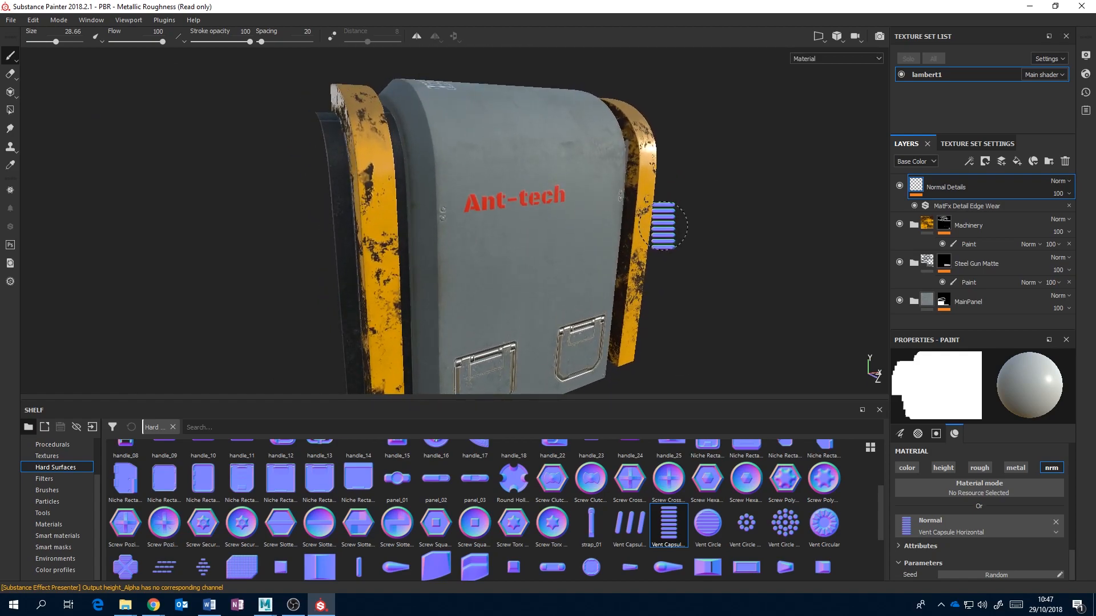